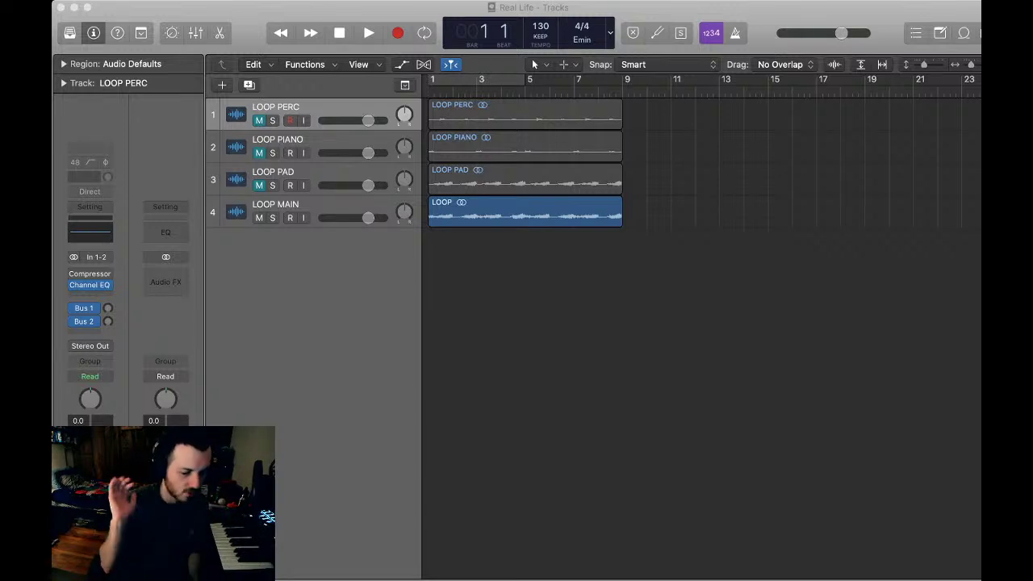
- Switch to the Real Life project in Logic Pro and play the main loop from bar 1
{"action": "key", "text": "super+Tab"}
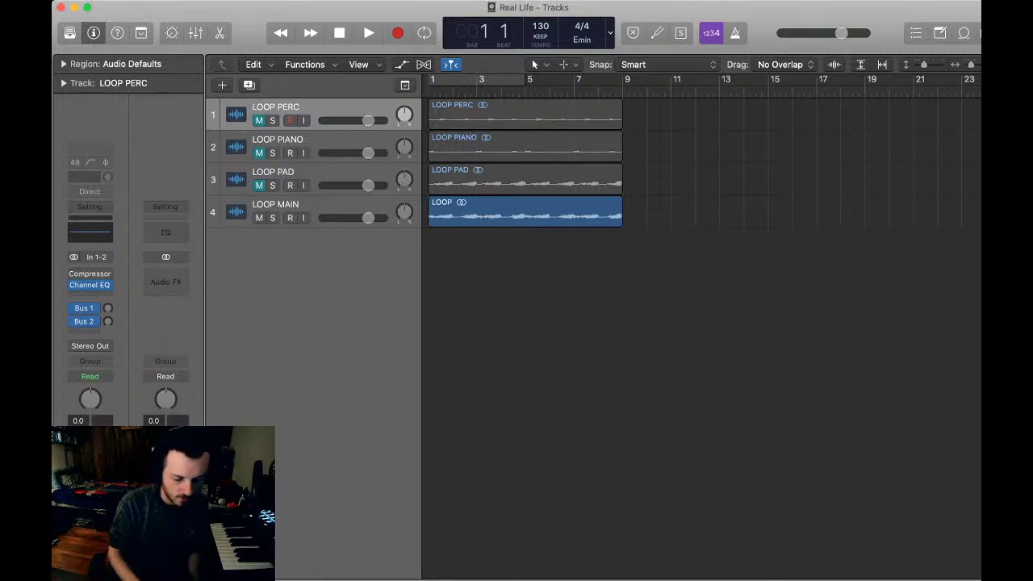
{"action": "key", "text": "space"}
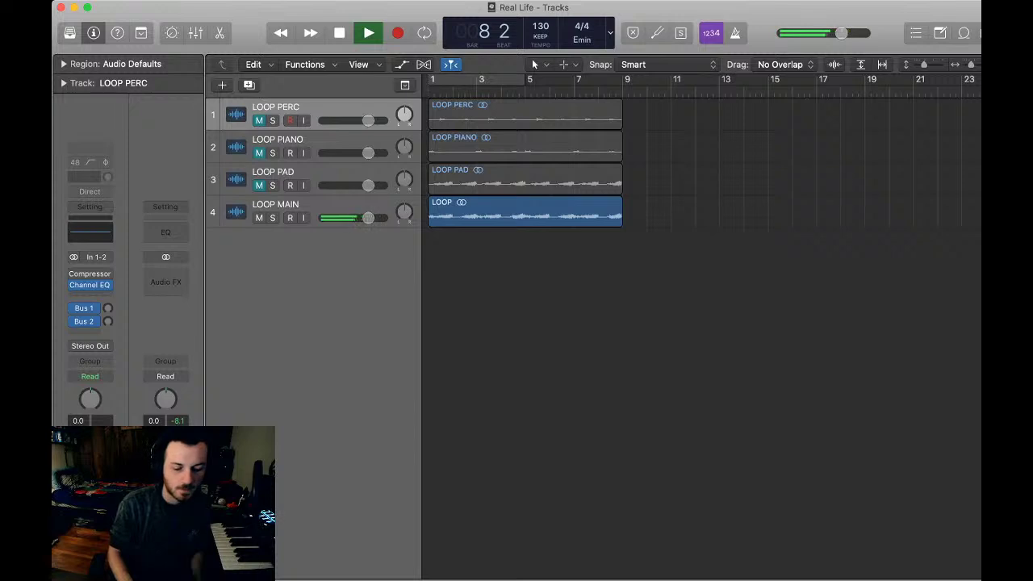
{"action": "key", "text": "space"}
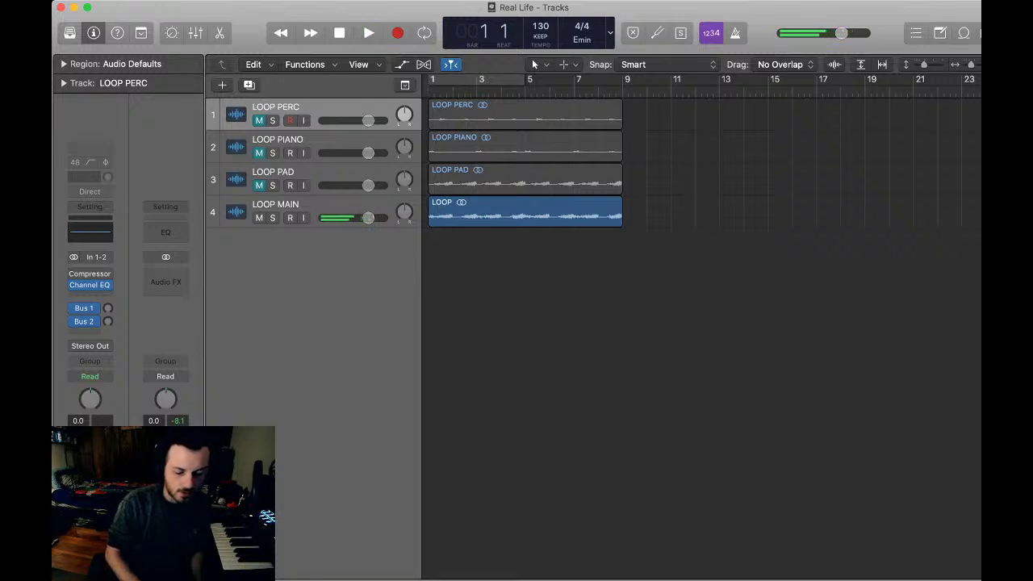
- Add the Cymatics Cobra Snare 1 sample on a new track below LOOP MAIN, with hits on beat 3 of bars 9 and 10
{"action": "left_click", "coordinate": [274, 212]}
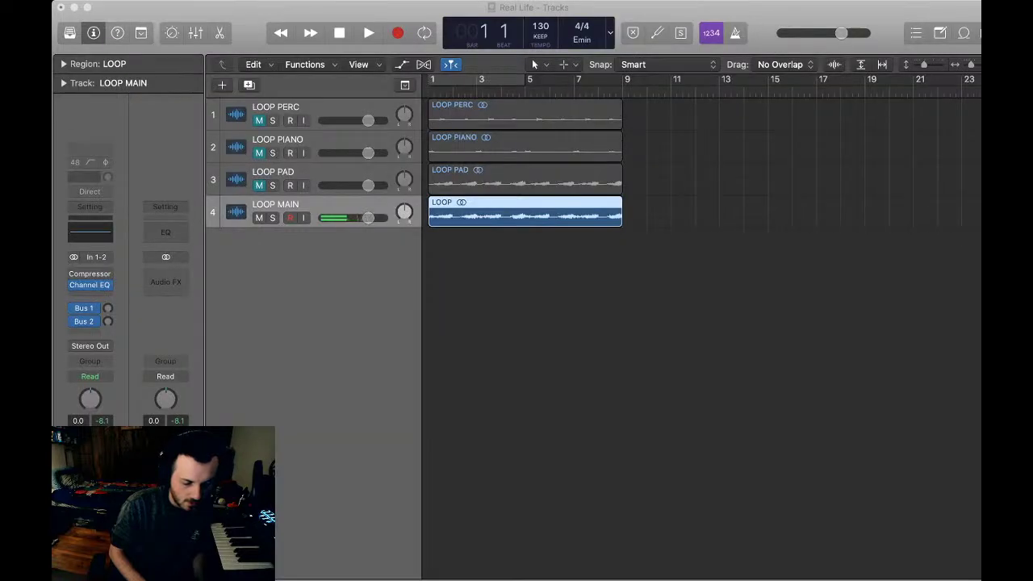
{"action": "left_click", "coordinate": [592, 258]}
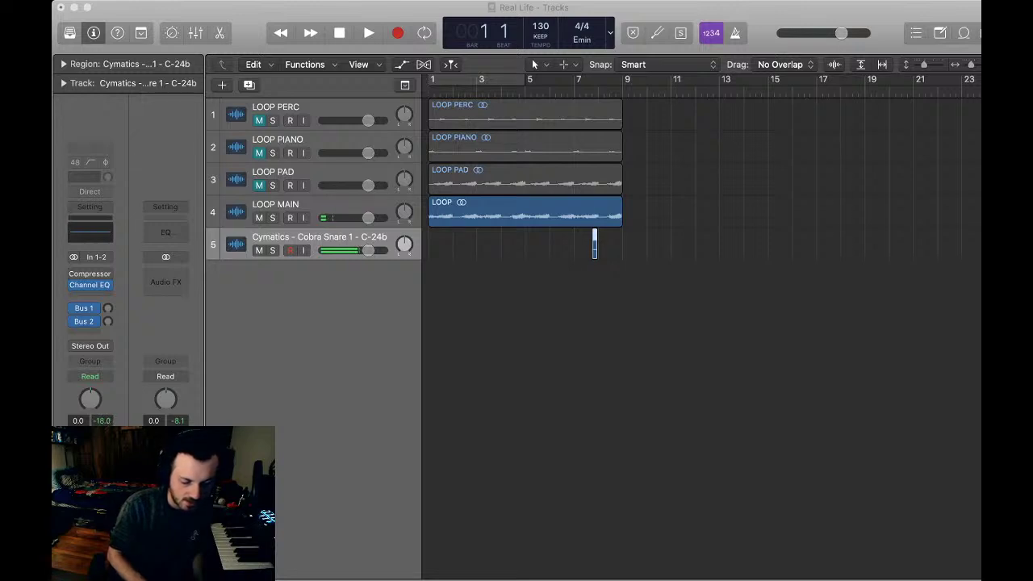
{"action": "left_click_drag", "start_coordinate": [594, 248], "coordinate": [636, 244]}
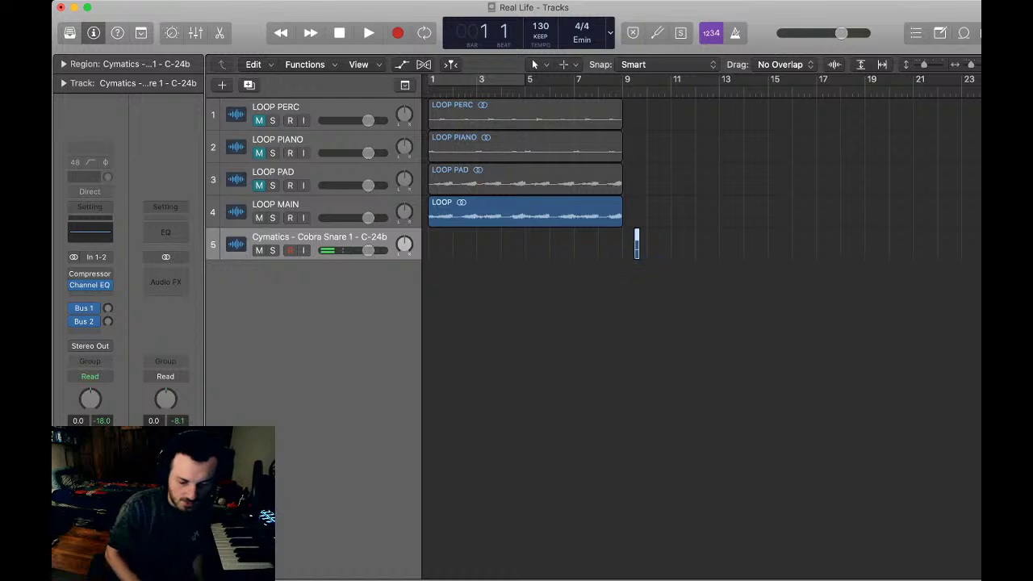
{"action": "key", "text": "super+c"}
{"action": "key", "text": "super+v"}
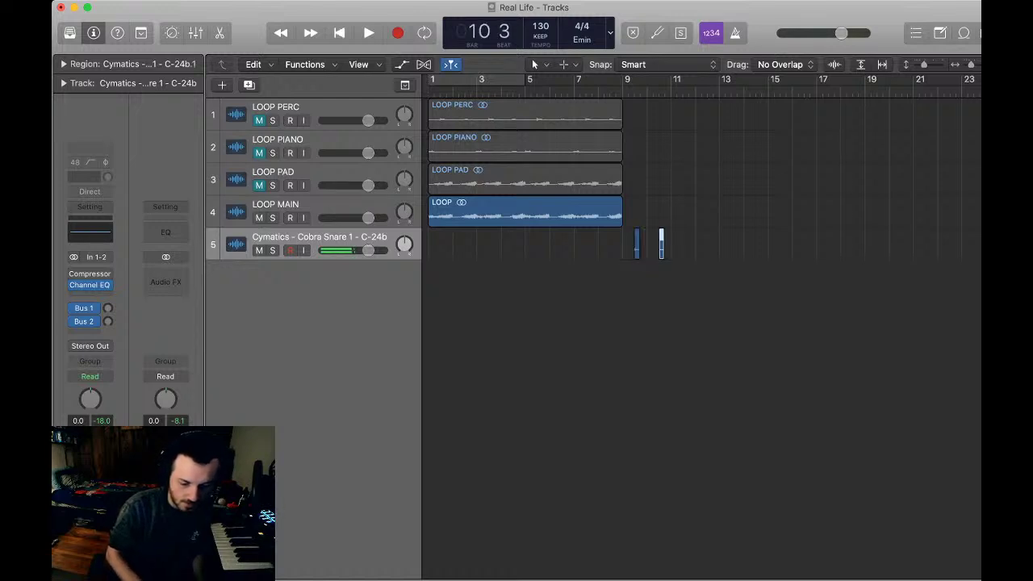
- Audition the two snare hits from bar 9 and paste copies of them on beat 3 of bars 11 and 12
{"action": "left_click_drag", "start_coordinate": [676, 273], "coordinate": [630, 242]}
{"action": "left_click", "coordinate": [624, 91]}
{"action": "key", "text": "space"}
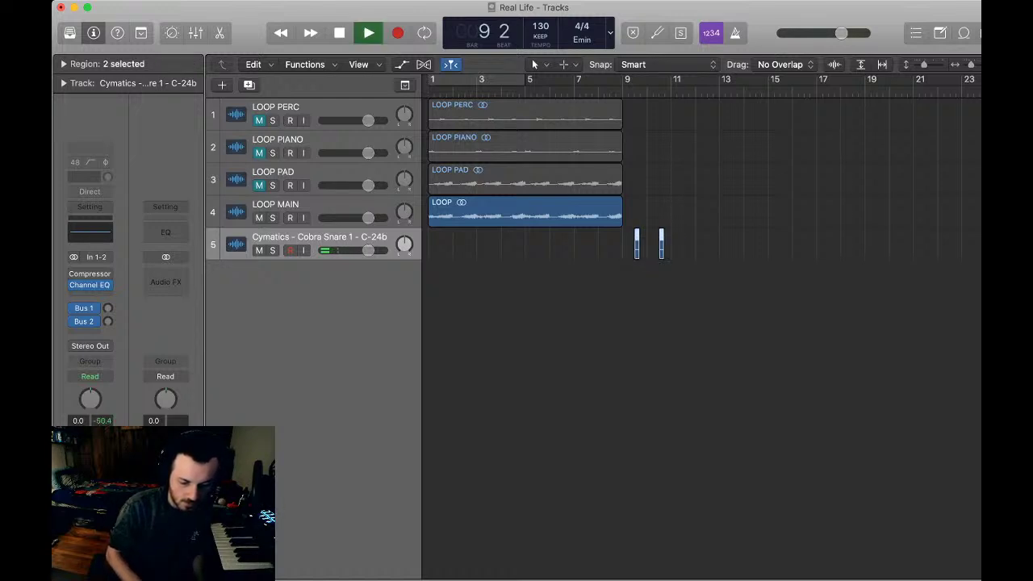
{"action": "key", "text": "space"}
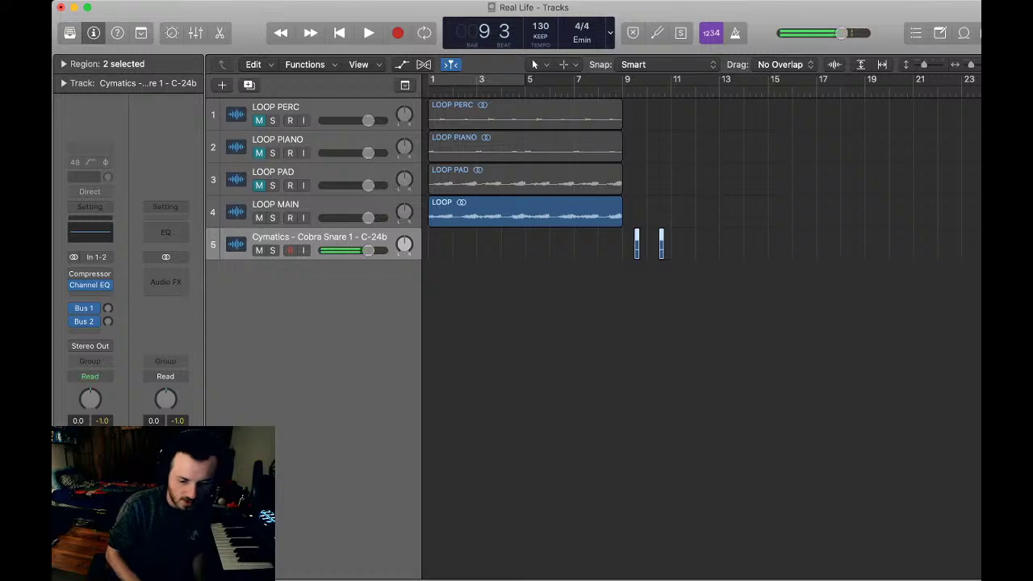
{"action": "key", "text": "period"}
{"action": "key", "text": "period"}
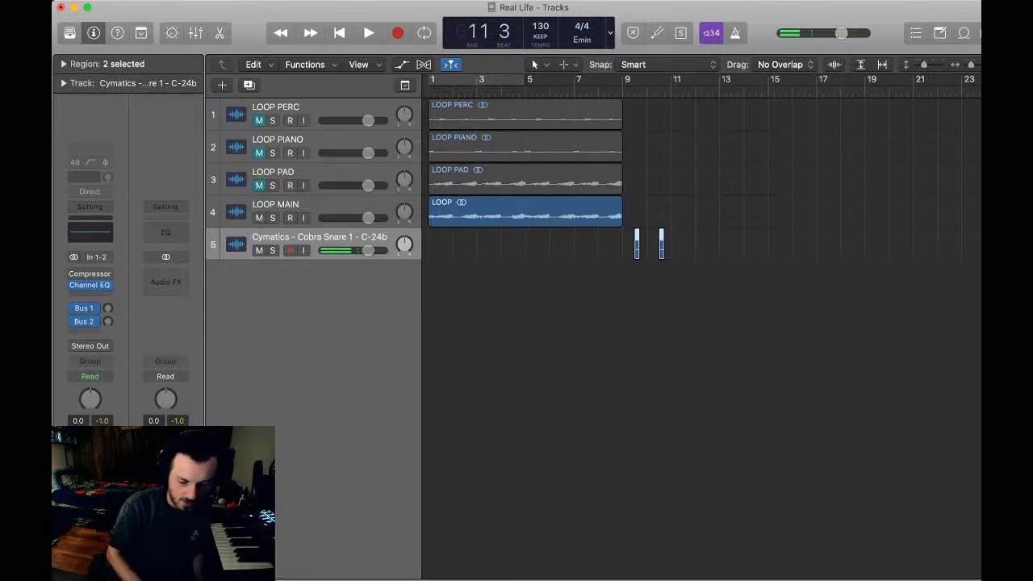
{"action": "key", "text": "super+v"}
- Extend the LOOP MAIN region to bar 17 and repeat the four snare hits across bars 13 to 16
{"action": "left_click_drag", "start_coordinate": [746, 241], "coordinate": [816, 202]}
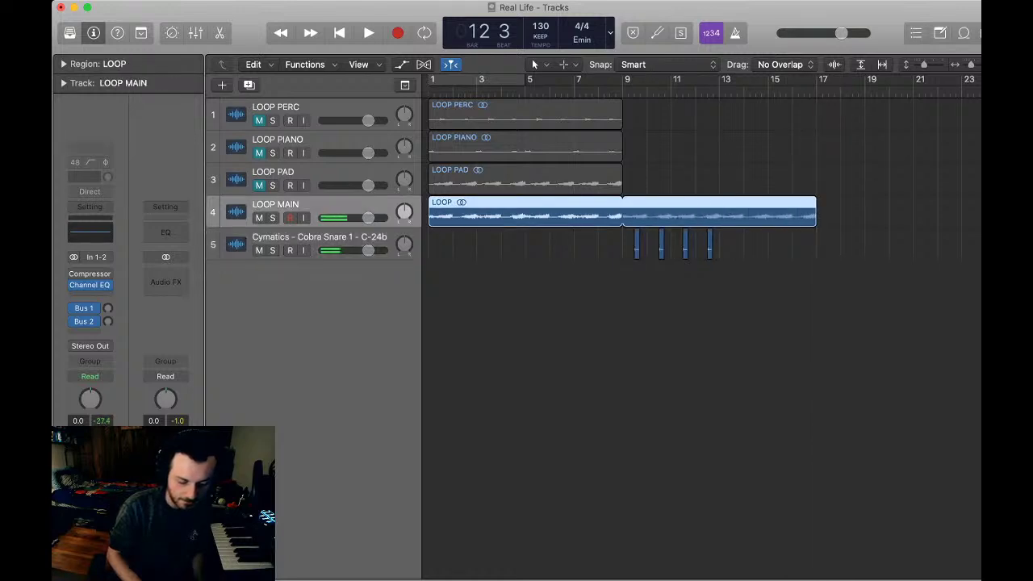
{"action": "left_click_drag", "start_coordinate": [735, 247], "coordinate": [630, 243]}
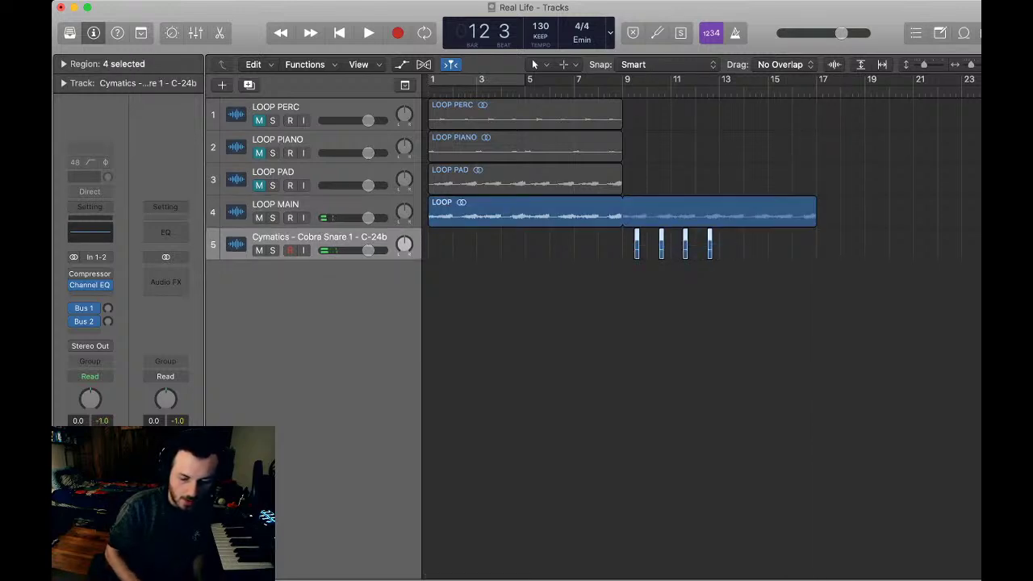
{"action": "key", "text": "super+r"}
{"action": "key", "text": "shift+super+a"}
{"action": "key", "text": "Return"}
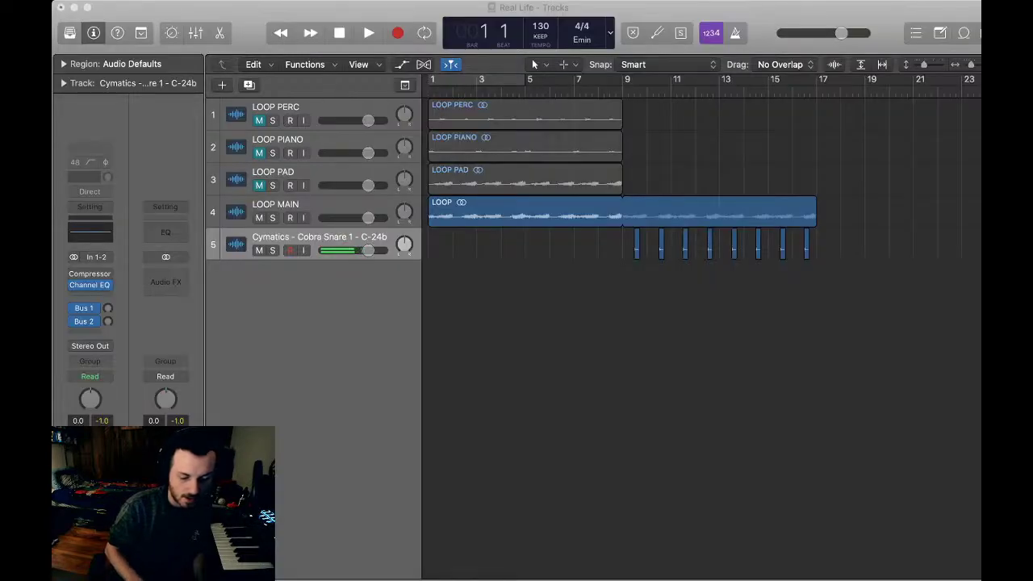
- Add the Cymatics Cobra Clap 1 sample on a new track, with hits on beat 3 of bars 9 and 10
{"action": "mouse_move", "coordinate": [622, 276]}
{"action": "left_mouse_down"}
{"action": "mouse_move", "coordinate": [648, 276]}
{"action": "mouse_move", "coordinate": [636, 276]}
{"action": "left_mouse_up"}
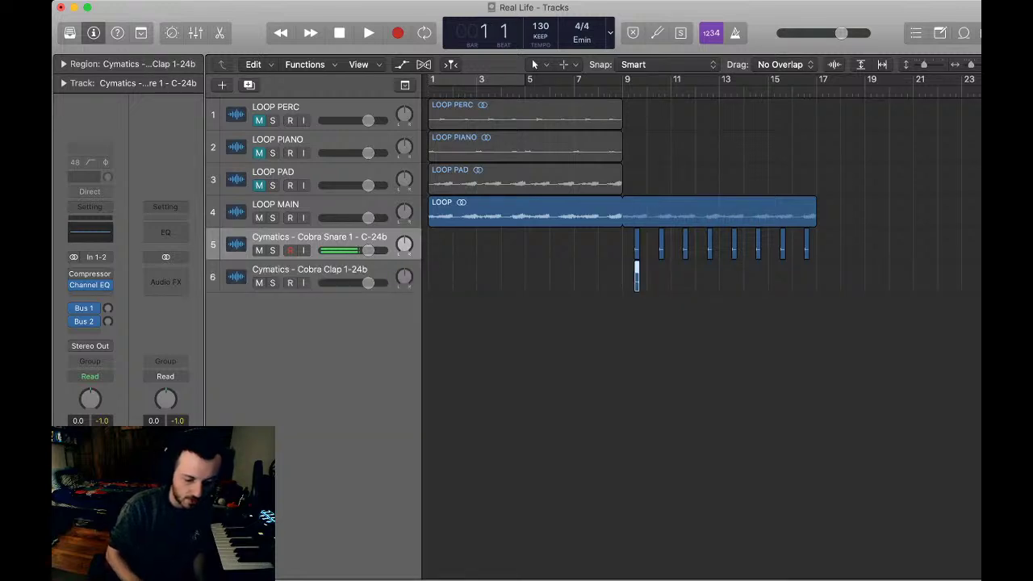
{"action": "key", "text": "Return"}
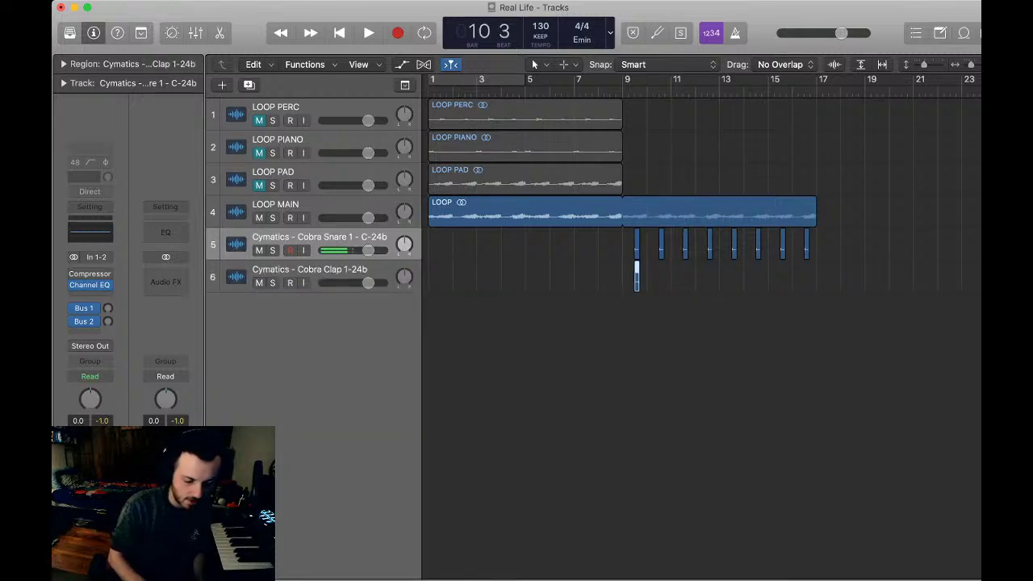
{"action": "key", "text": "Down"}
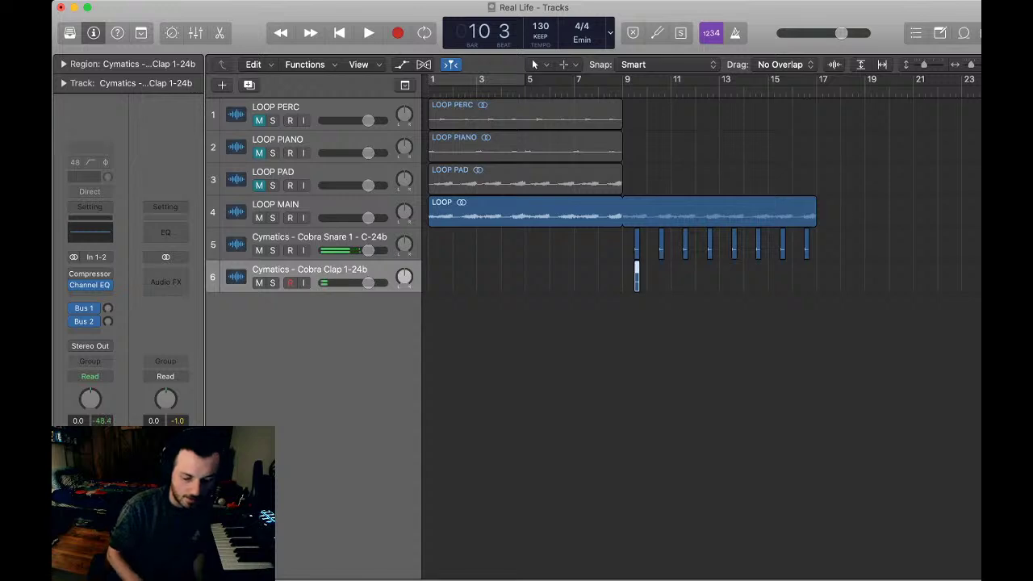
{"action": "key", "text": "super+v"}
{"action": "key", "text": "shift+Left"}
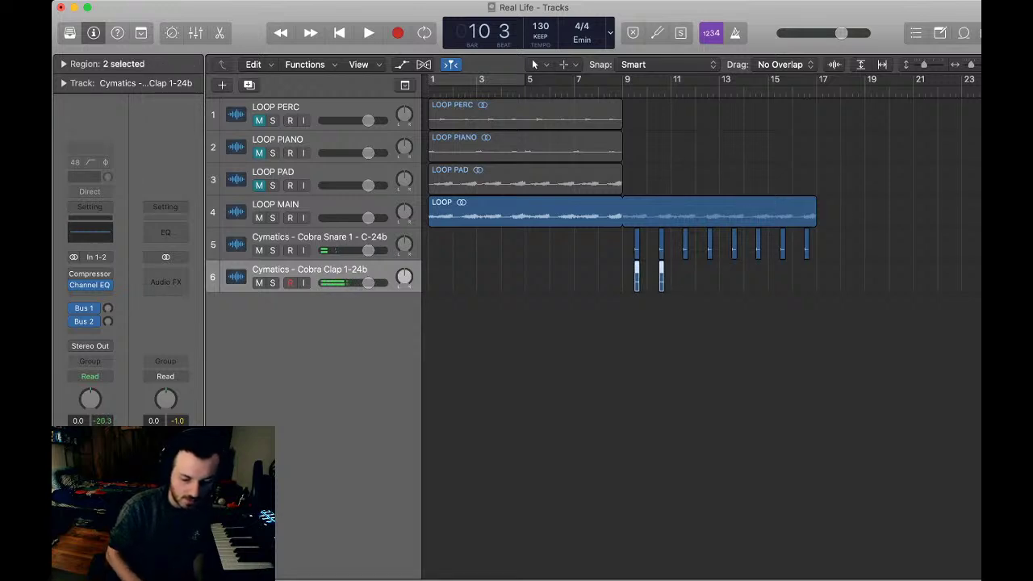
- Repeat the pair of clap hits on beat 3 of every bar through bar 16
{"action": "key", "text": "super+r"}
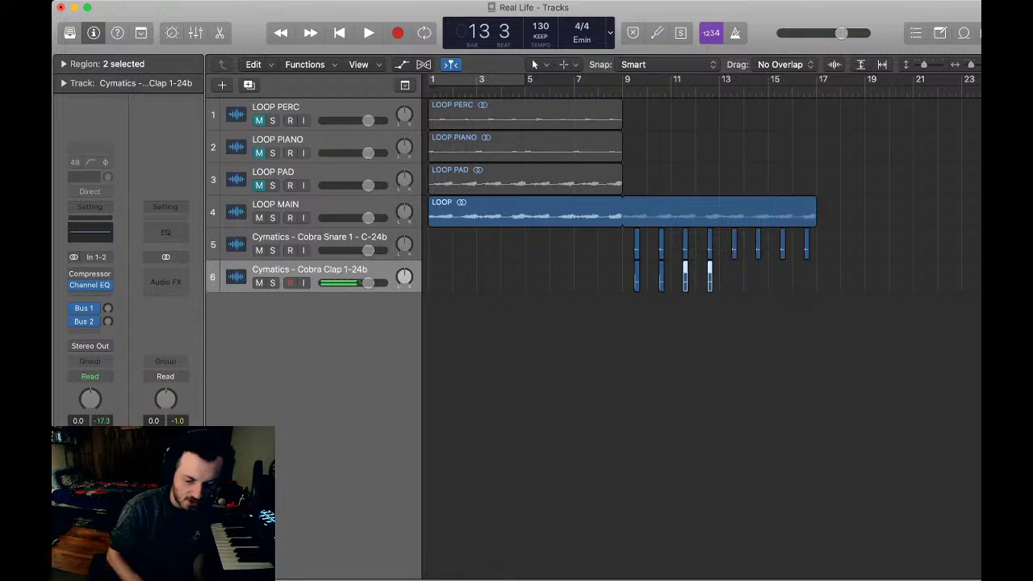
{"action": "key", "text": "super+r"}
{"action": "key", "text": "period"}
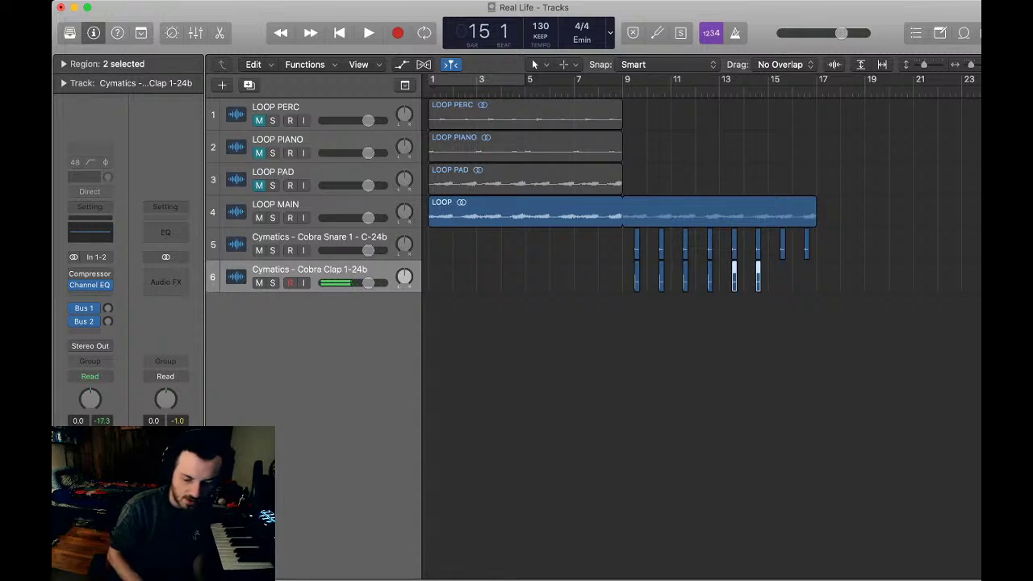
{"action": "key", "text": "period"}
{"action": "key", "text": "super+r"}
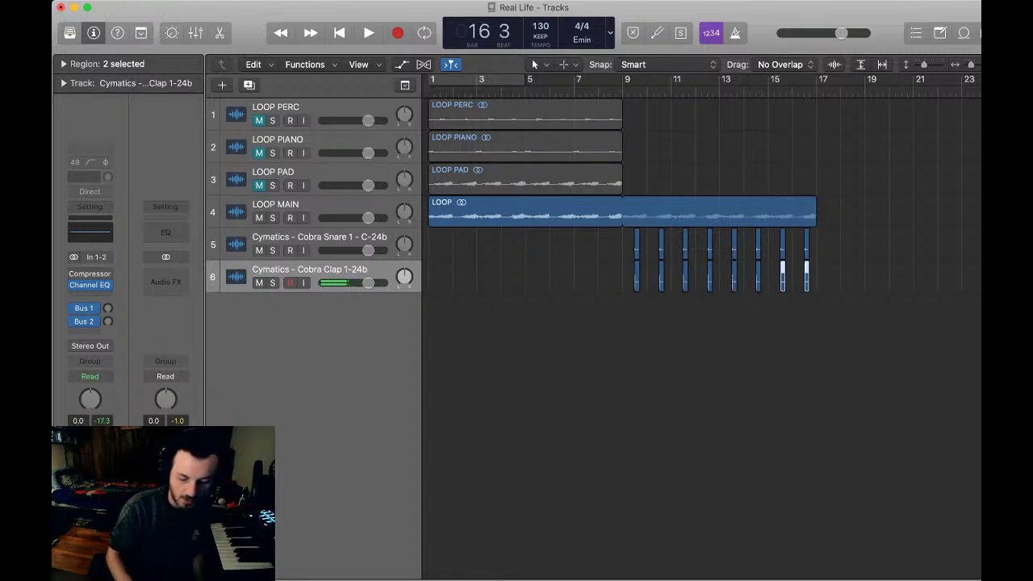
{"action": "key", "text": "Return"}
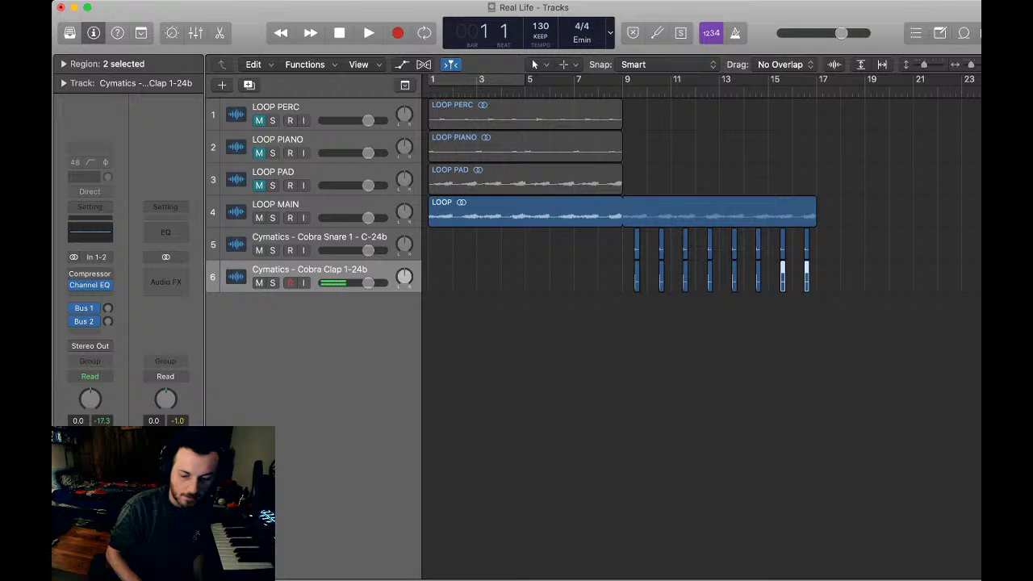
{"action": "key", "text": "super+Left"}
{"action": "key", "text": "shift+super+a"}
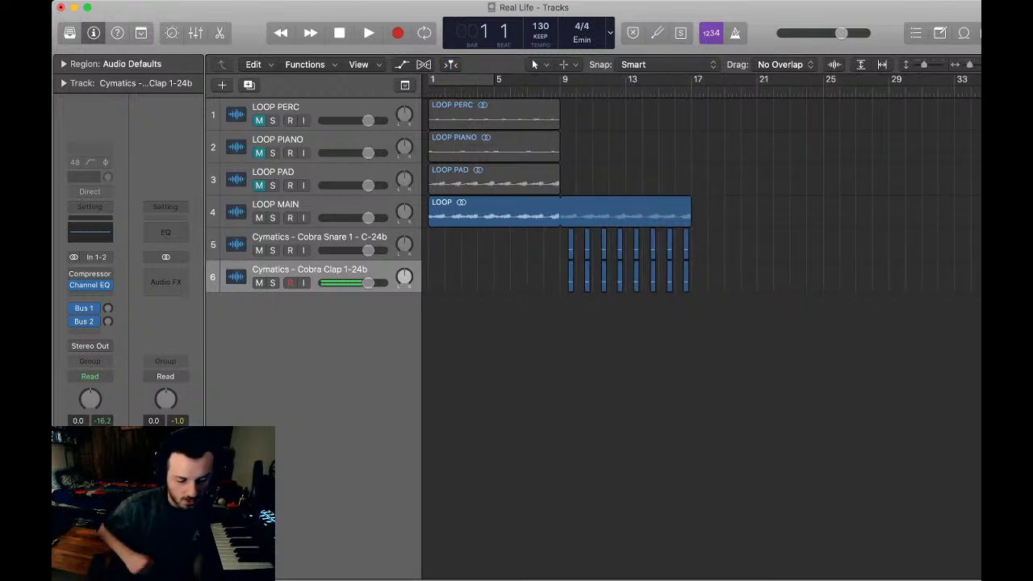
- Play the pattern from bar 9, lowering the clap track's volume to -4.8 dB and the snare track's volume slightly
{"action": "key", "text": "Return"}
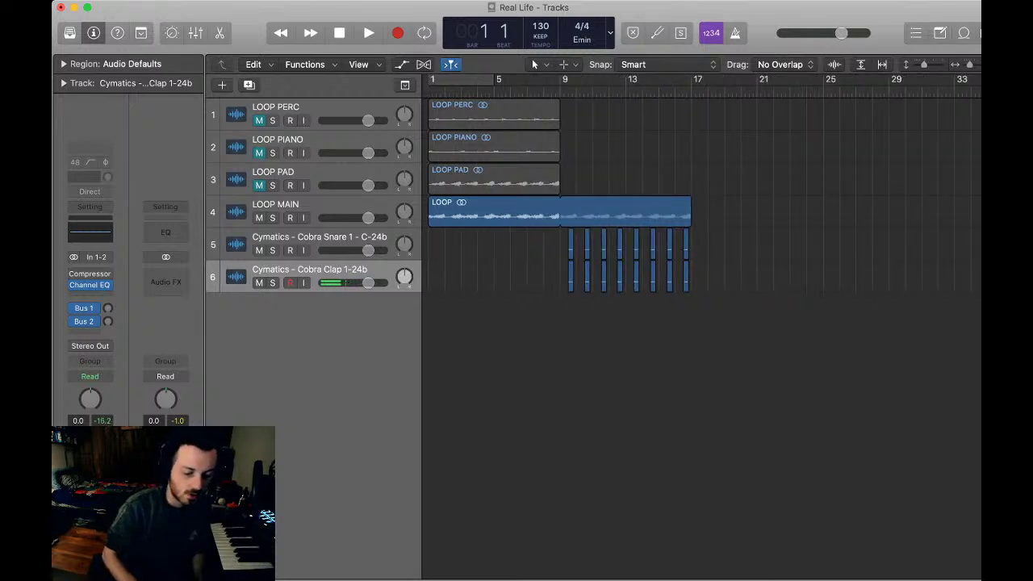
{"action": "key", "text": "space"}
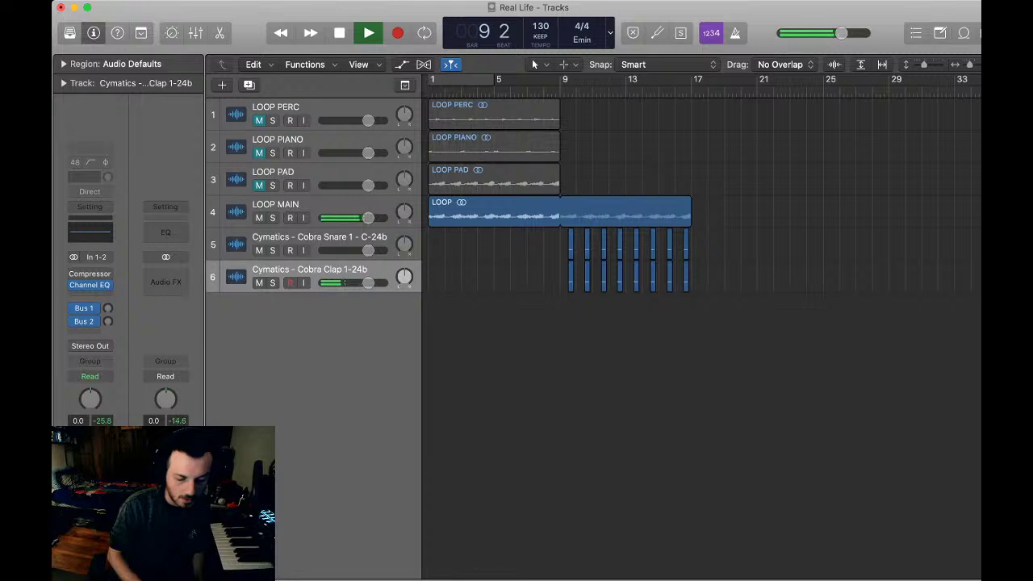
{"action": "left_click_drag", "start_coordinate": [368, 283], "coordinate": [363, 251]}
{"action": "left_click", "coordinate": [339, 238], "text": "shift"}
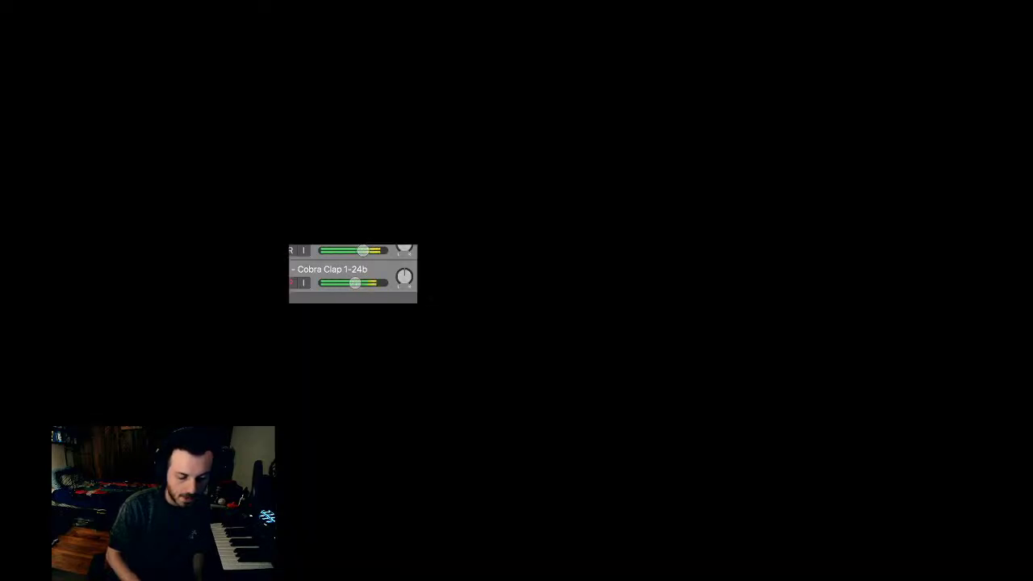
{"action": "left_click", "coordinate": [484, 347]}
{"action": "key", "text": "space"}
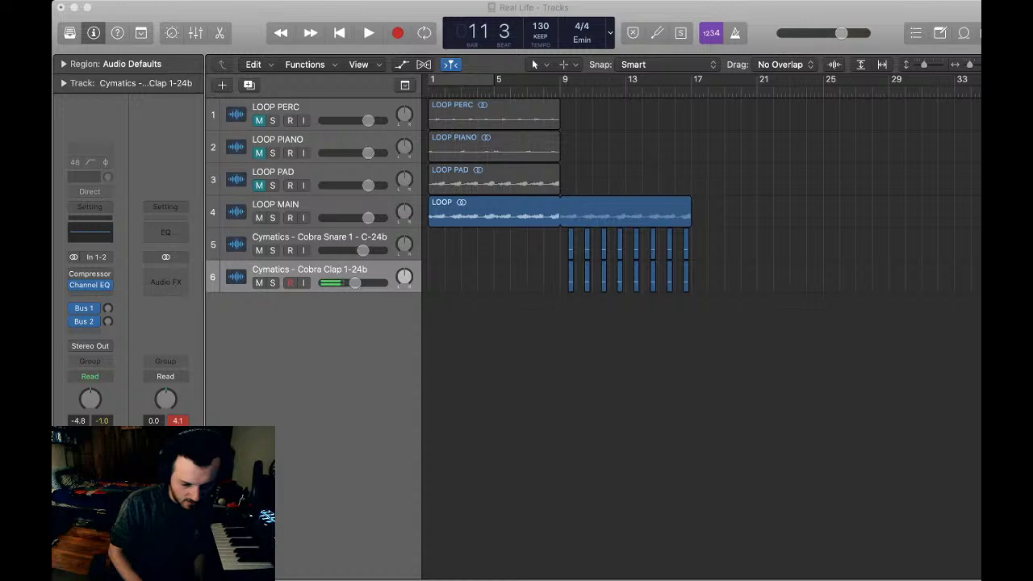
- Add the Cymatics Cobra Kick 4 sample on a new track and place it at the start of bar 9
{"action": "key", "text": "comma"}
{"action": "key", "text": "comma"}
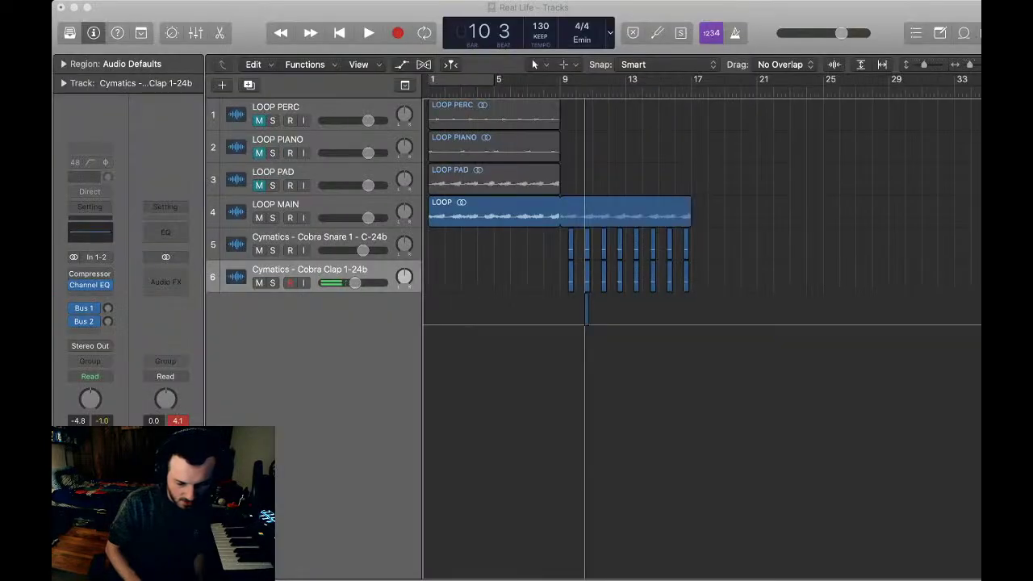
{"action": "left_click_drag", "start_coordinate": [571, 308], "coordinate": [570, 309]}
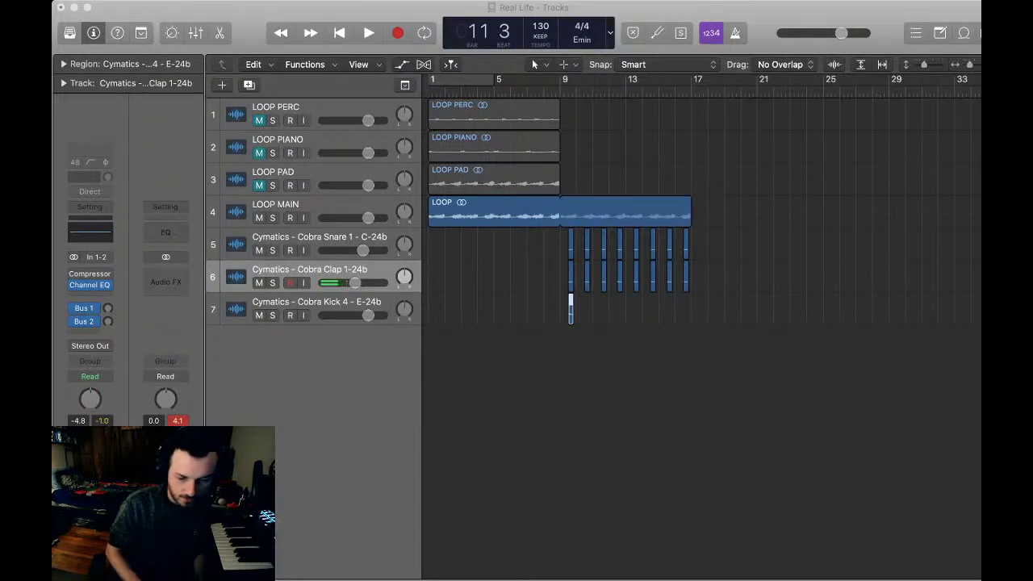
{"action": "key", "text": "super+Right"}
{"action": "key", "text": "super+Right"}
{"action": "key", "text": "super+Right"}
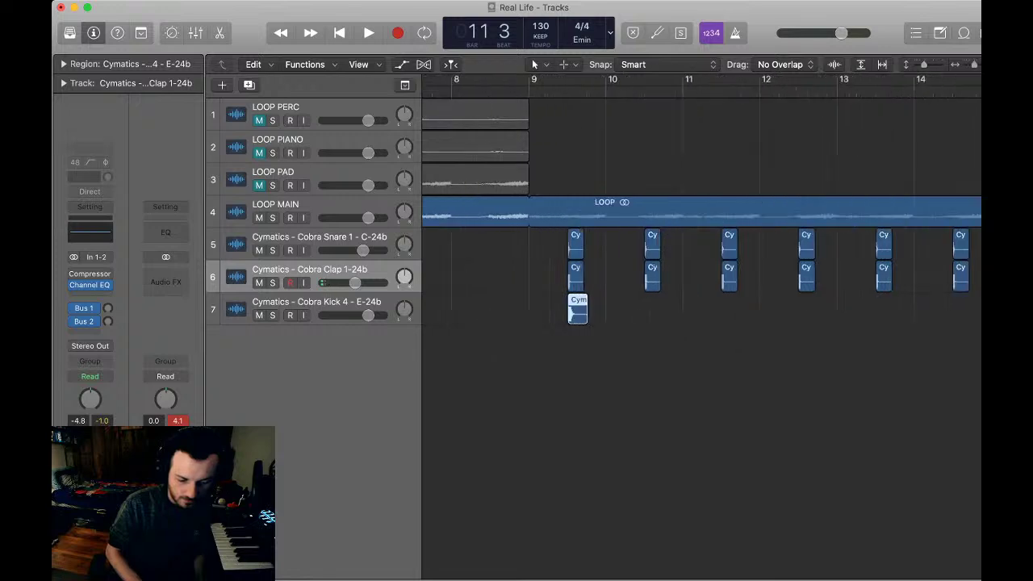
{"action": "left_click_drag", "start_coordinate": [578, 313], "coordinate": [539, 313]}
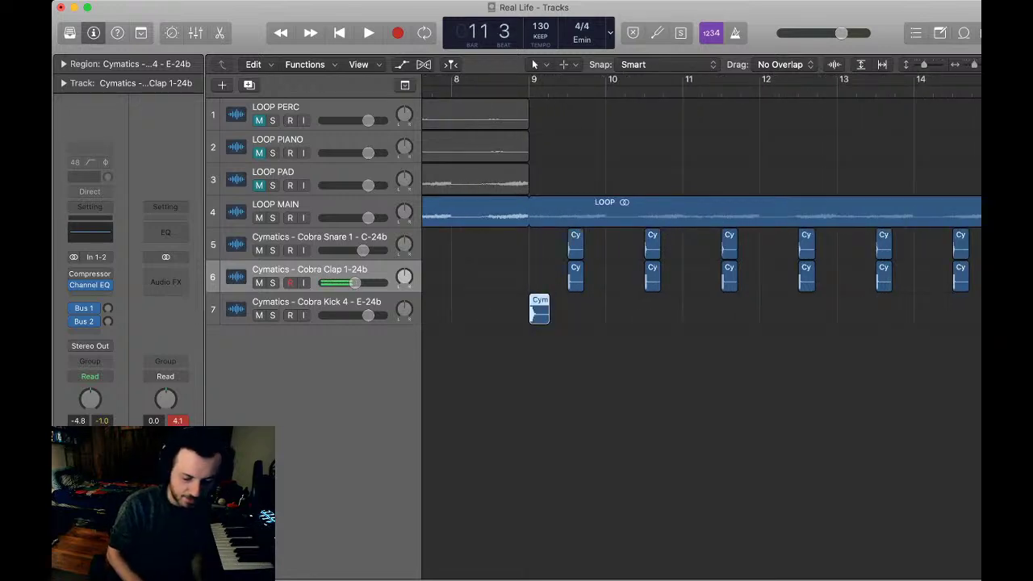
- Paste kick copies on beat 4 of bar 9 and at the start of bar 11, auditioning the kick pattern in between
{"action": "left_click", "coordinate": [587, 90]}
{"action": "key", "text": "super+v"}
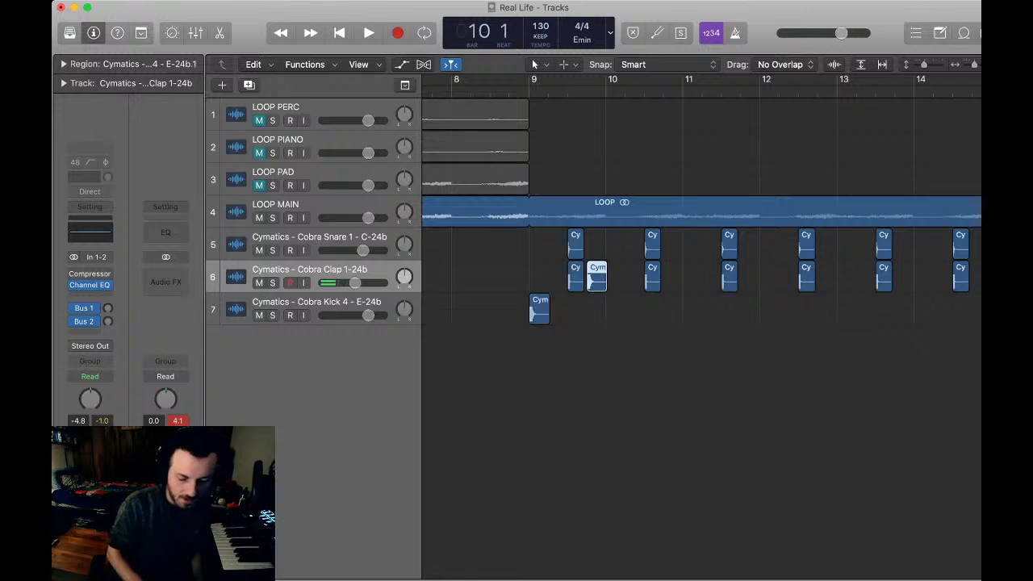
{"action": "left_click_drag", "start_coordinate": [597, 278], "coordinate": [597, 311]}
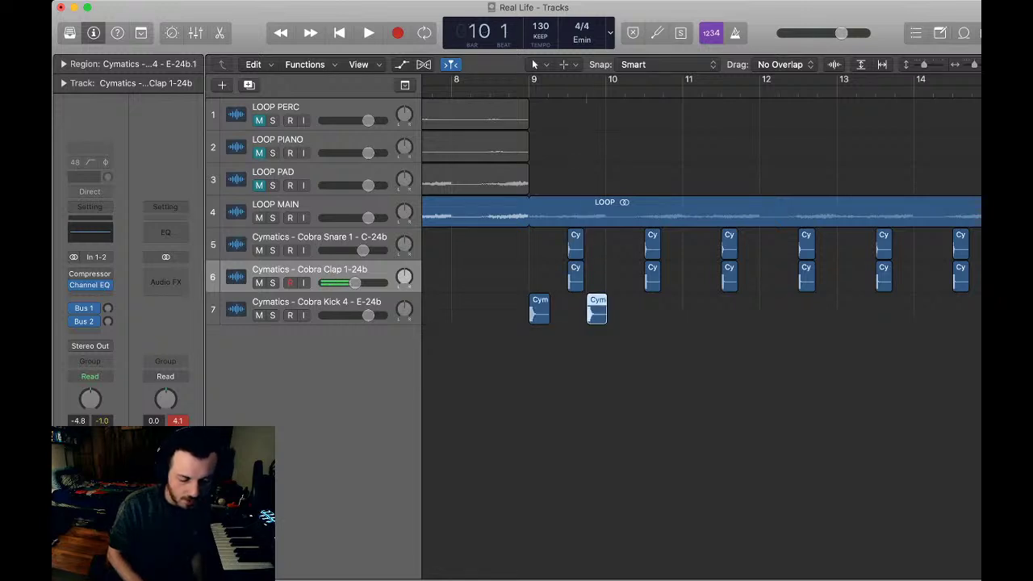
{"action": "key", "text": "space"}
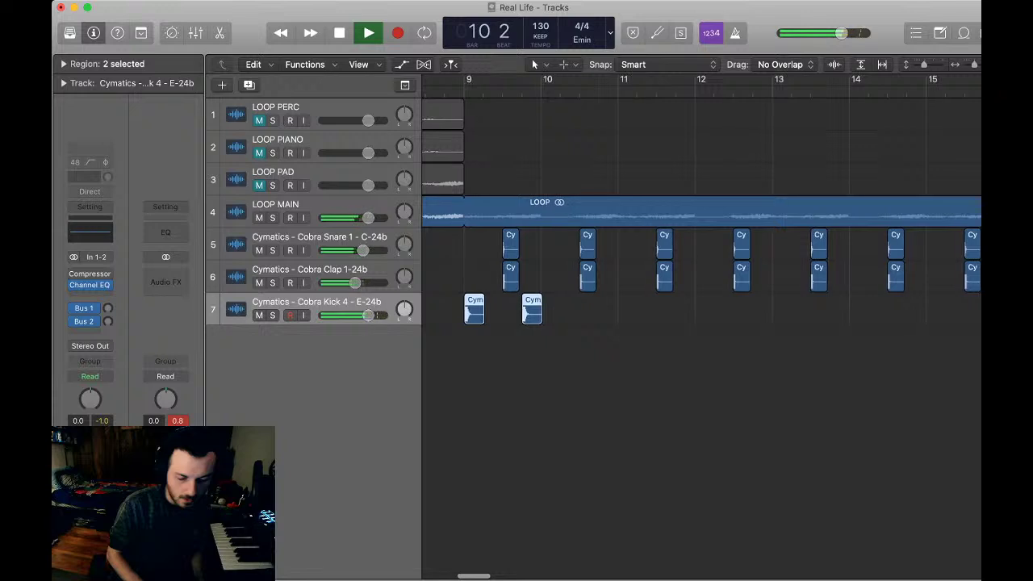
{"action": "key", "text": "space"}
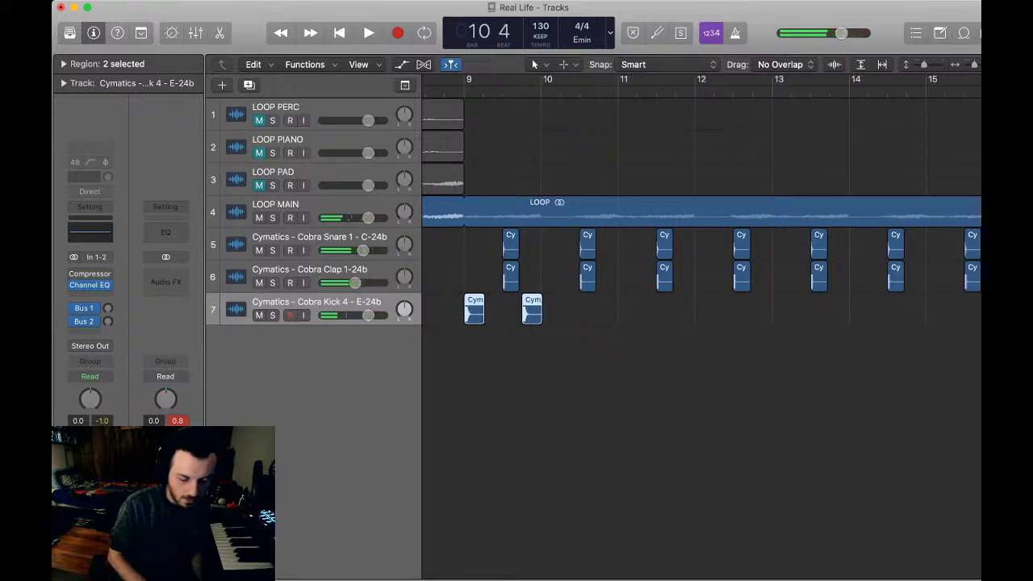
{"action": "key", "text": "super+v"}
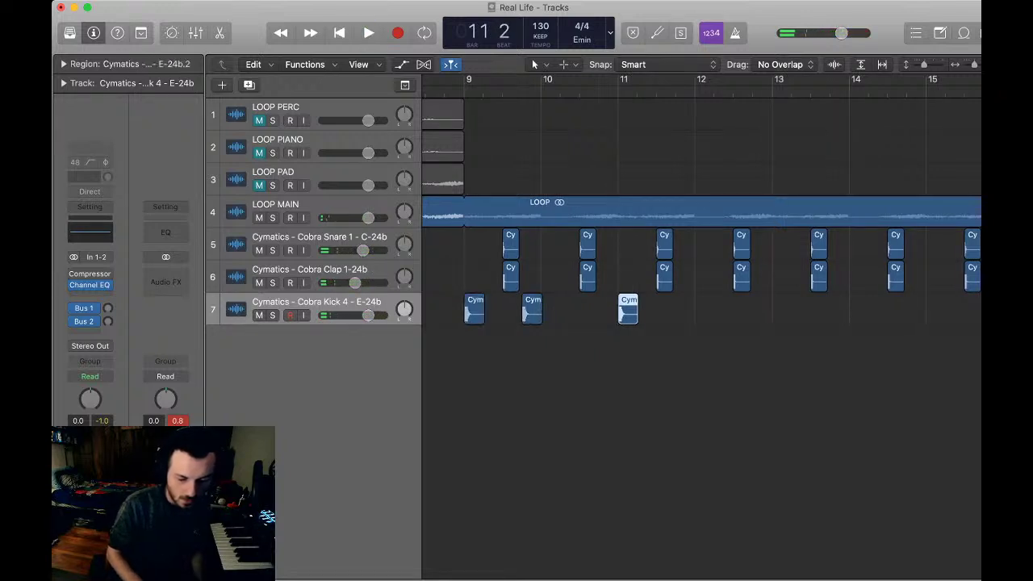
- Paste another kick in bar 11, shorten both kicks there and place the second directly behind the first, auditioning the result
{"action": "key", "text": "super+v"}
{"action": "key", "text": "space"}
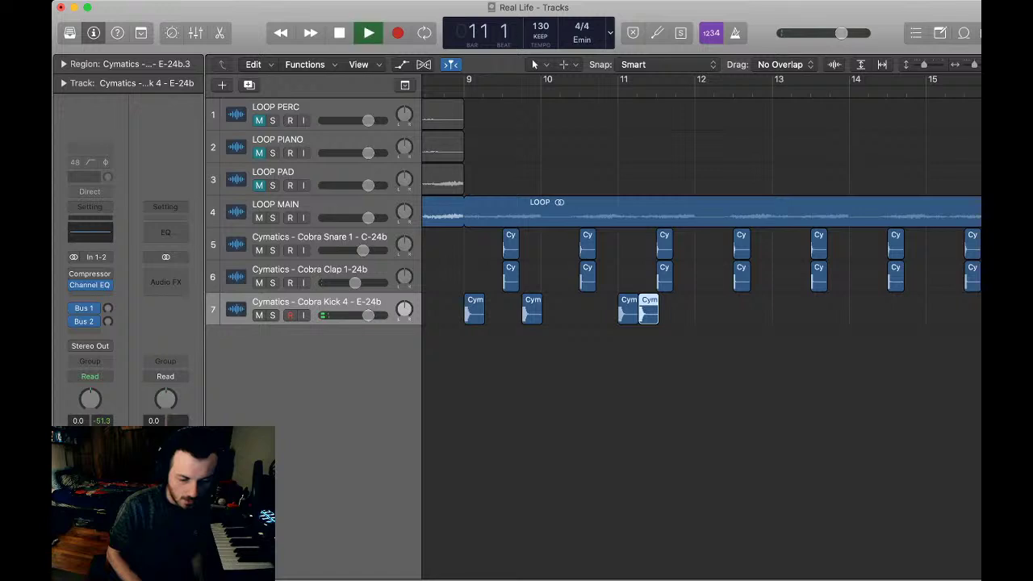
{"action": "key", "text": "space"}
{"action": "left_click_drag", "start_coordinate": [674, 317], "coordinate": [634, 313]}
{"action": "left_click", "coordinate": [645, 345]}
{"action": "left_click", "coordinate": [643, 310]}
{"action": "key", "text": "space"}
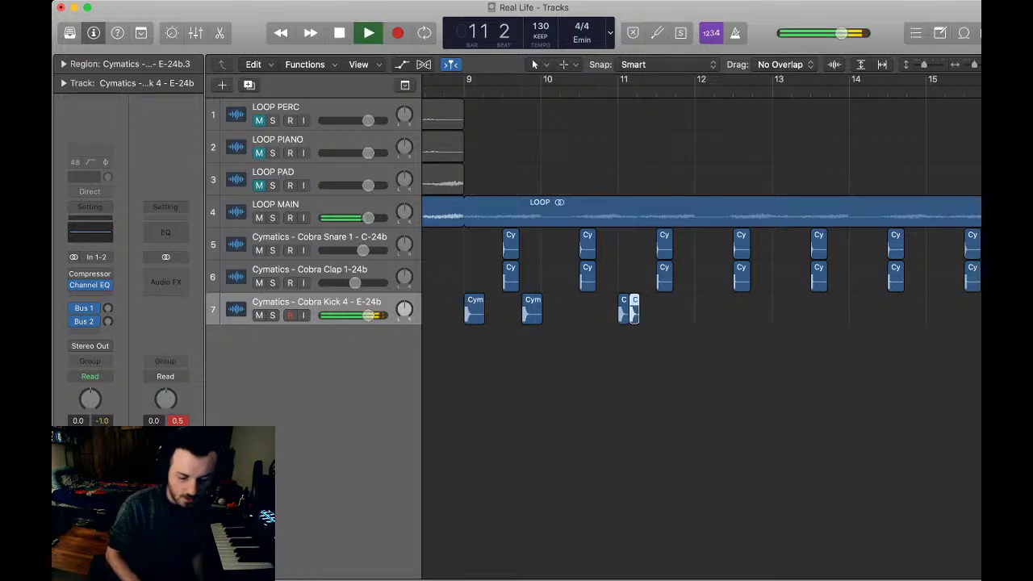
{"action": "key", "text": "space"}
{"action": "scroll", "coordinate": [701, 242], "scroll_direction": "right", "scroll_amount": 2}
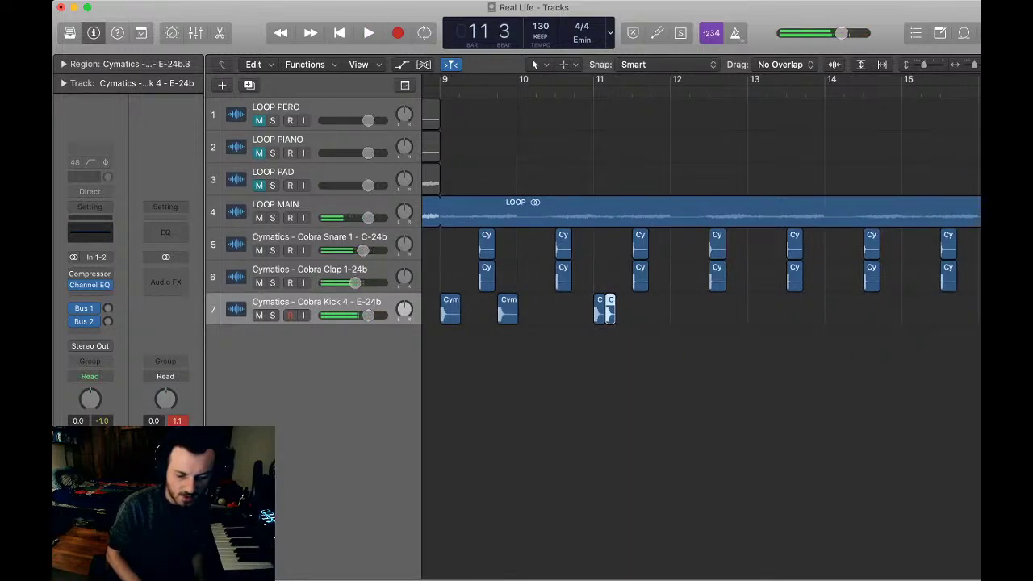
{"action": "key", "text": "space"}
{"action": "key", "text": "space"}
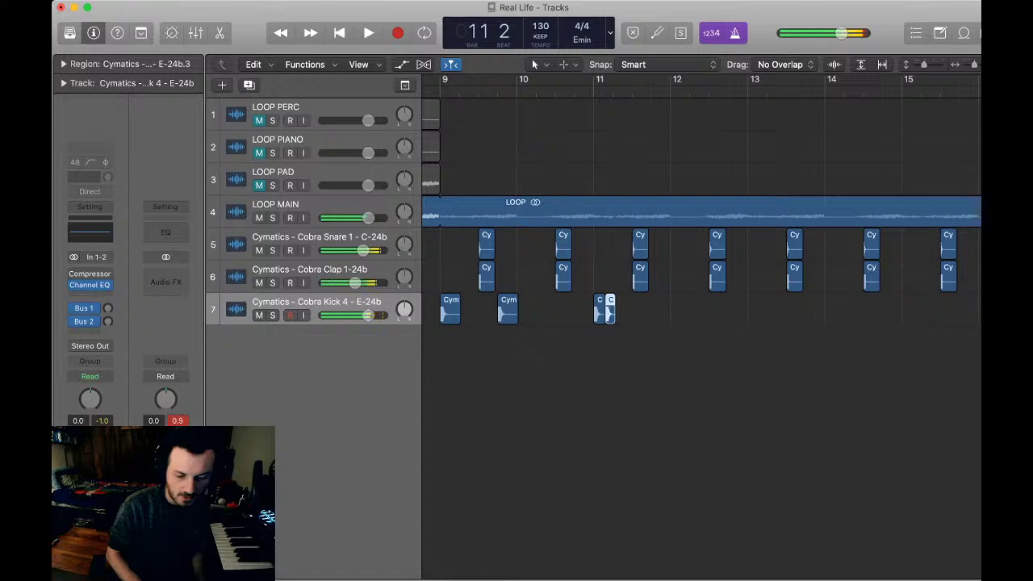
- Trim both bar 11 kicks to about half a beat each, shift the second slightly earlier and play them back
{"action": "key", "text": "super+Right"}
{"action": "key", "text": "super+Right"}
{"action": "key", "text": "super+Right"}
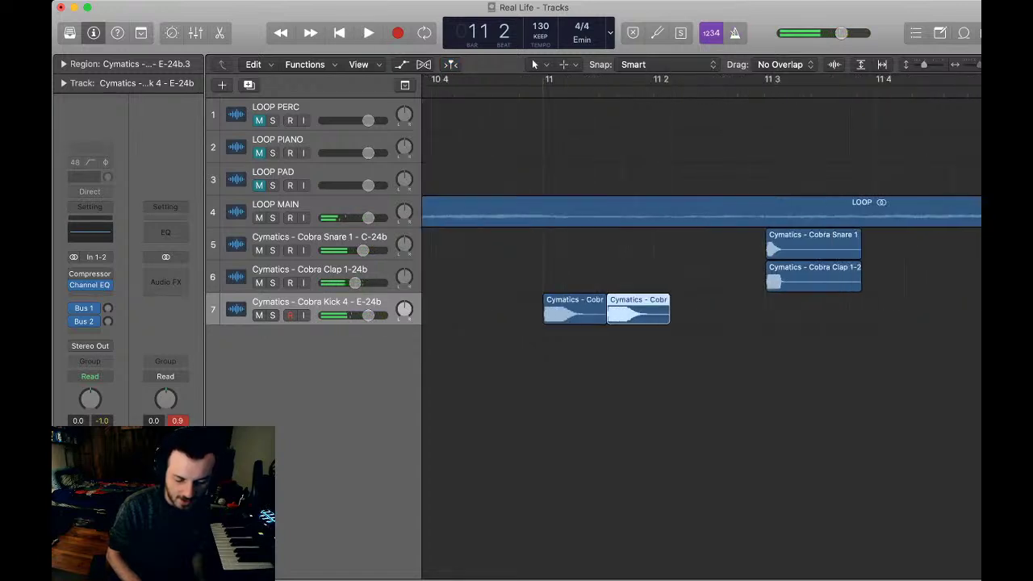
{"action": "key", "text": "super+f"}
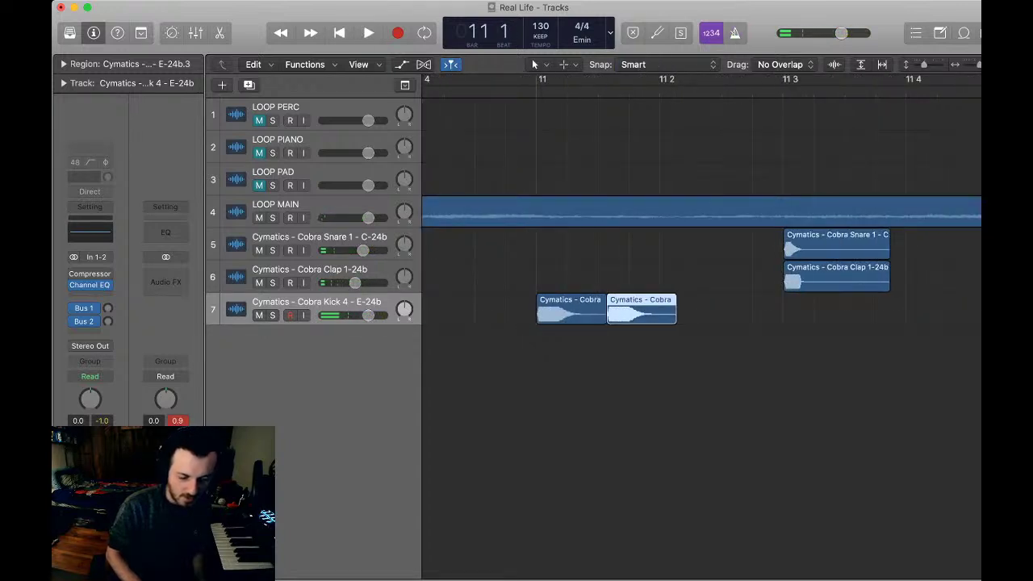
{"action": "key", "text": "Left"}
{"action": "left_click", "coordinate": [613, 355]}
{"action": "left_click_drag", "start_coordinate": [604, 320], "coordinate": [597, 320]}
{"action": "left_click", "coordinate": [671, 318]}
{"action": "left_click_drag", "start_coordinate": [672, 319], "coordinate": [659, 315]}
{"action": "key", "text": "space"}
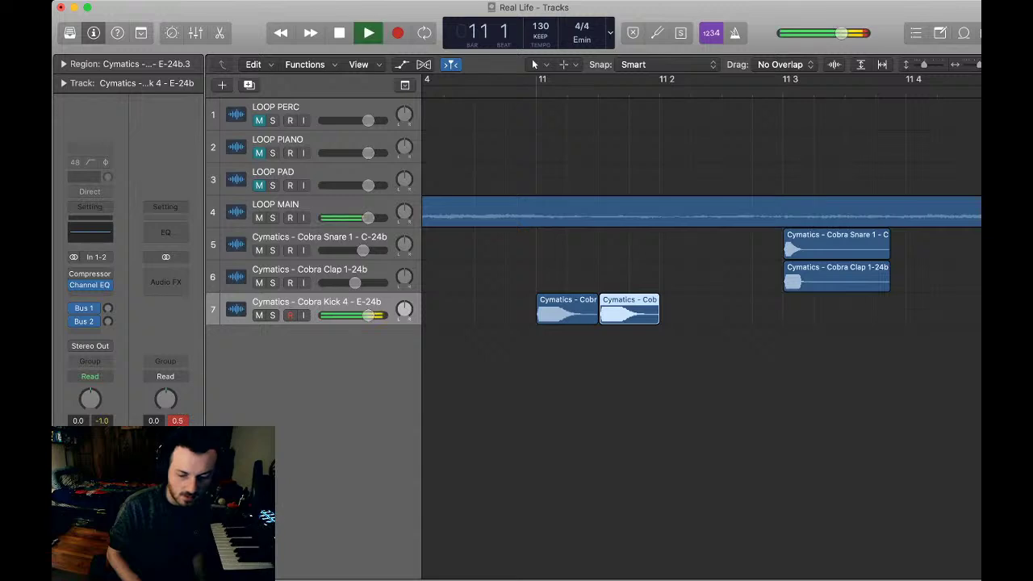
{"action": "key", "text": "space"}
- Play bar 11 repeatedly to check the doubled kick against the snare, clap and main loop
{"action": "key", "text": "super+Left"}
{"action": "key", "text": "space"}
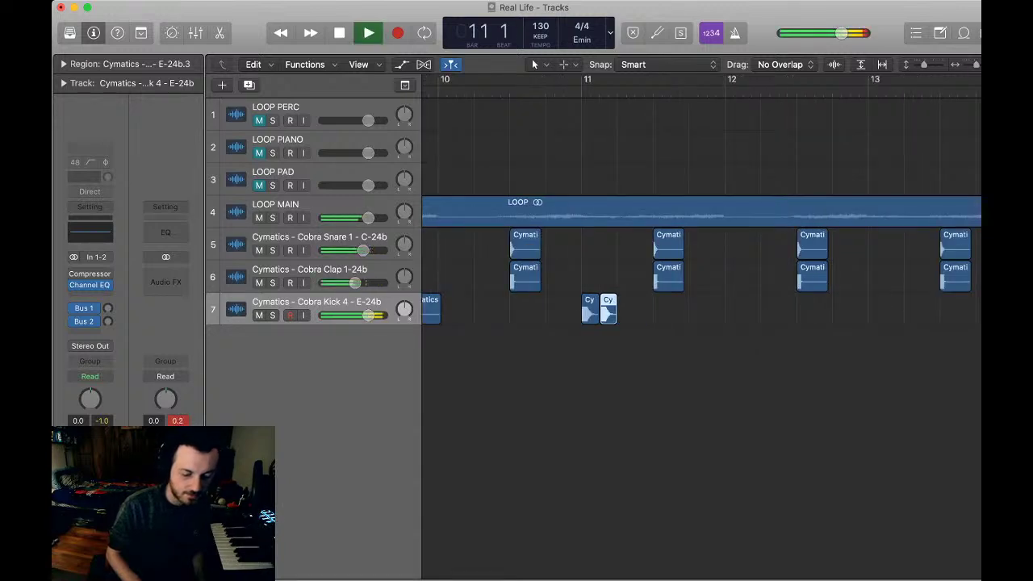
{"action": "key", "text": "space"}
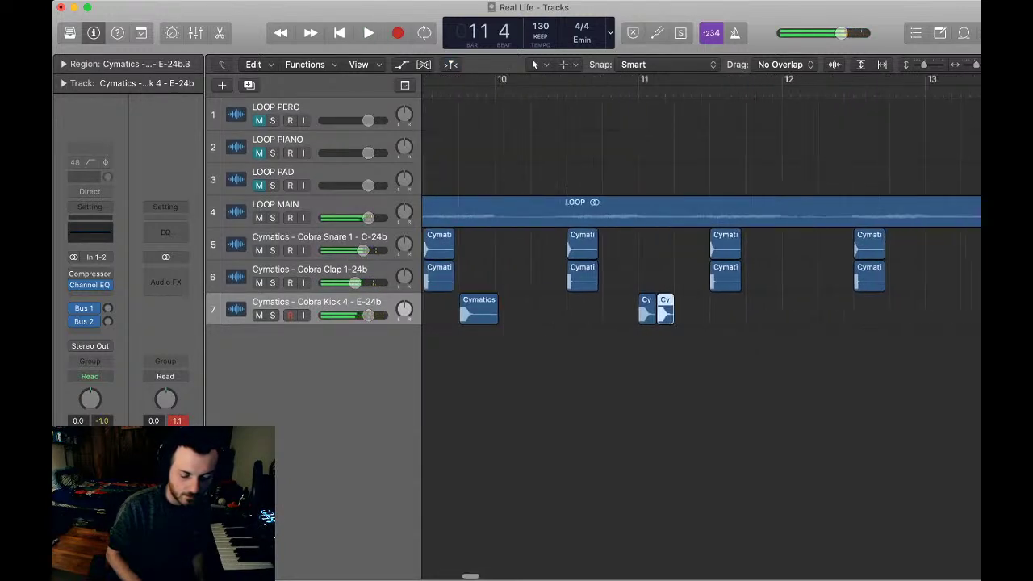
{"action": "key", "text": "super+Left"}
{"action": "key", "text": "super+Left"}
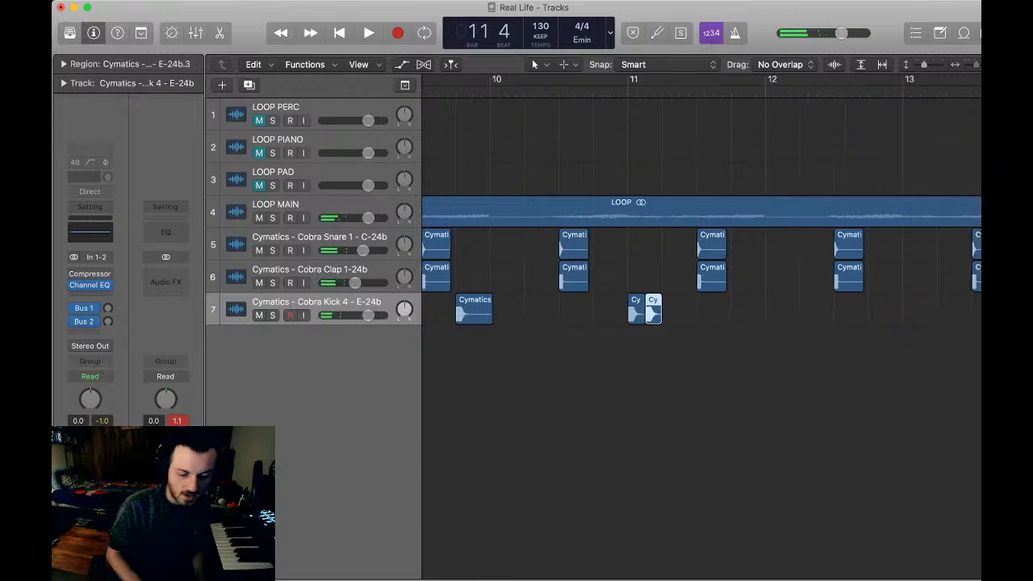
{"action": "key", "text": "space"}
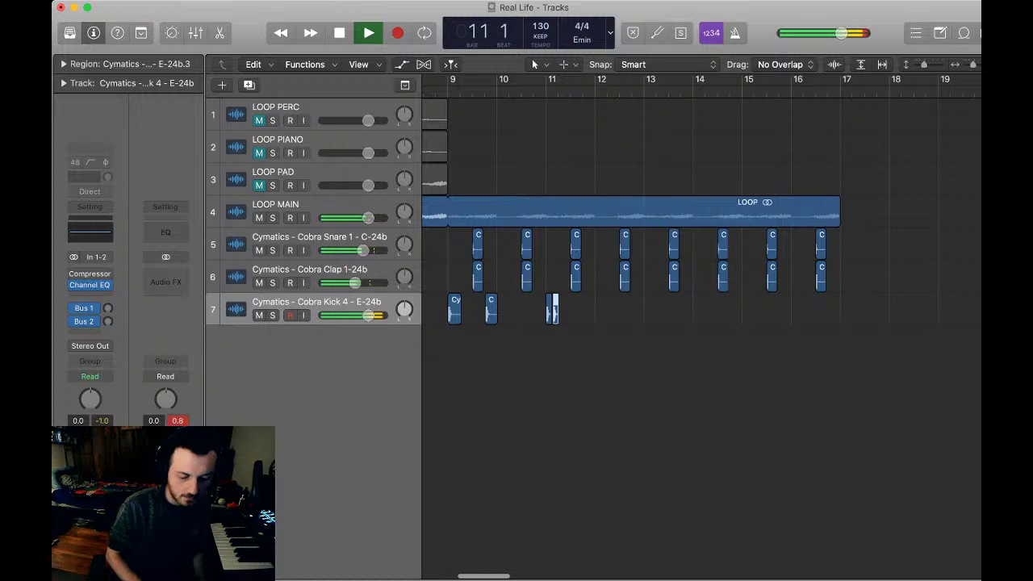
{"action": "key", "text": "space"}
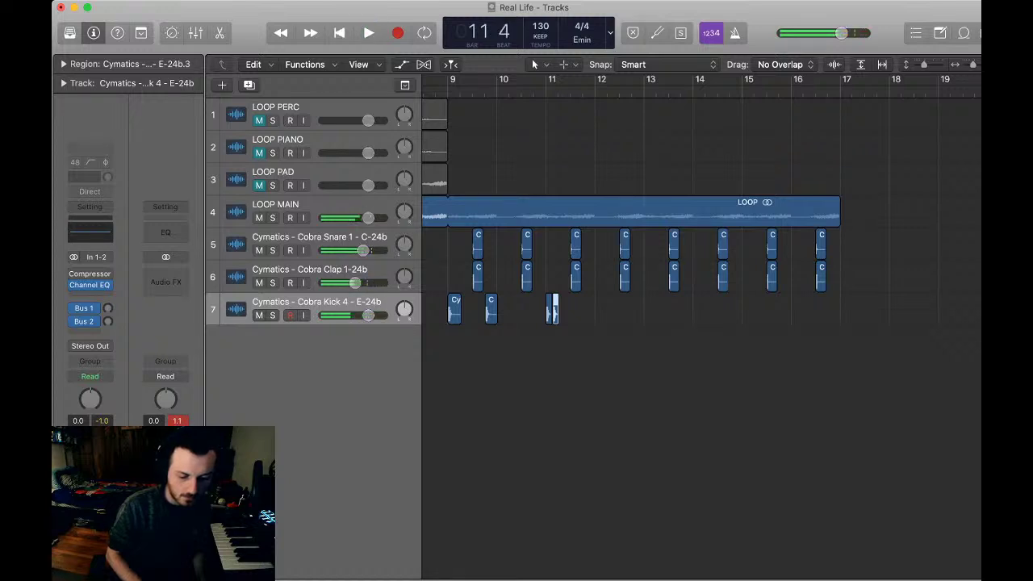
{"action": "key", "text": "space"}
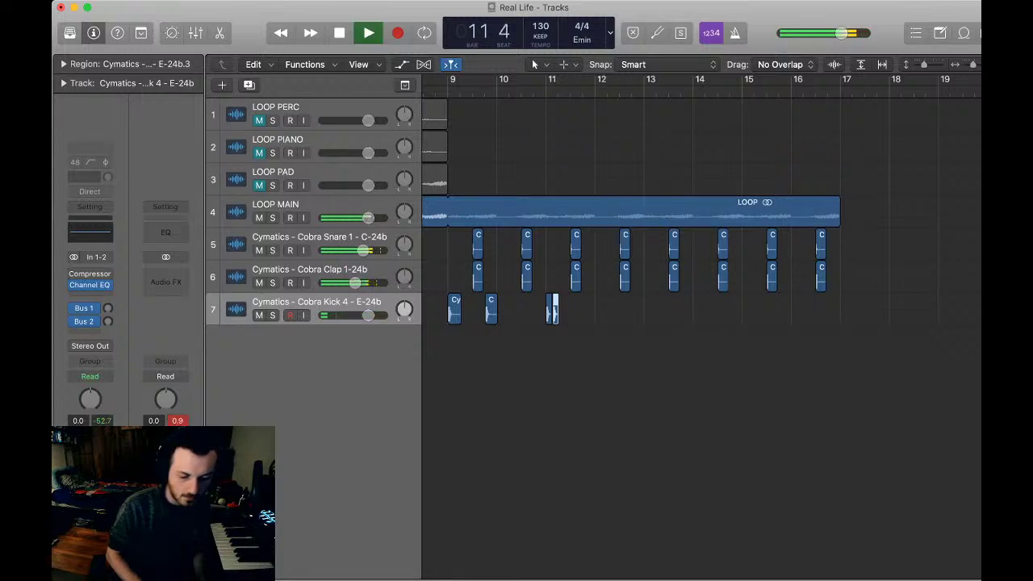
{"action": "key", "text": "space"}
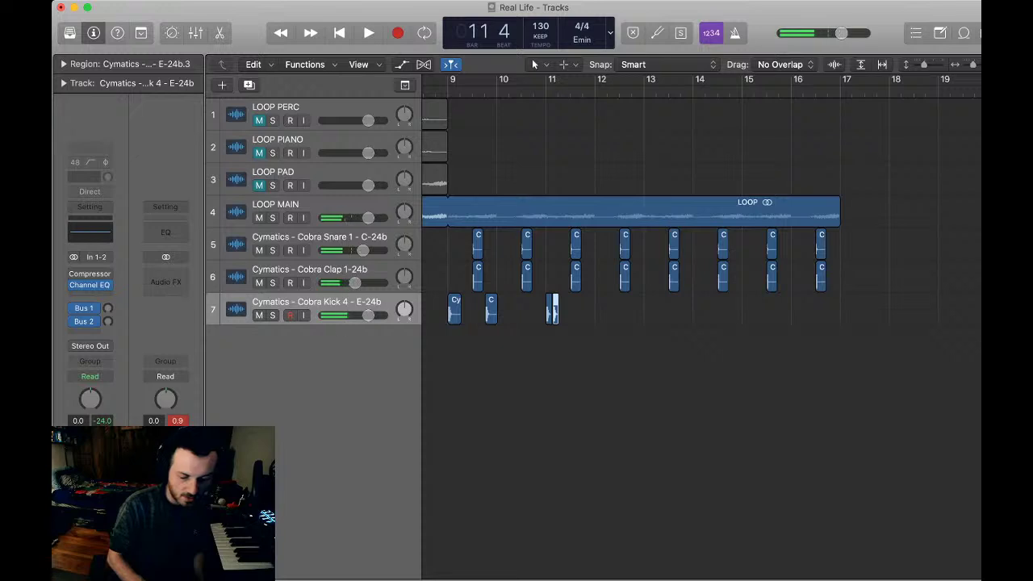
- Paste kick copies half a beat before bar 12 and on beat 2 of bar 12, auditioning in between
{"action": "key", "text": "super+v"}
{"action": "key", "text": "comma"}
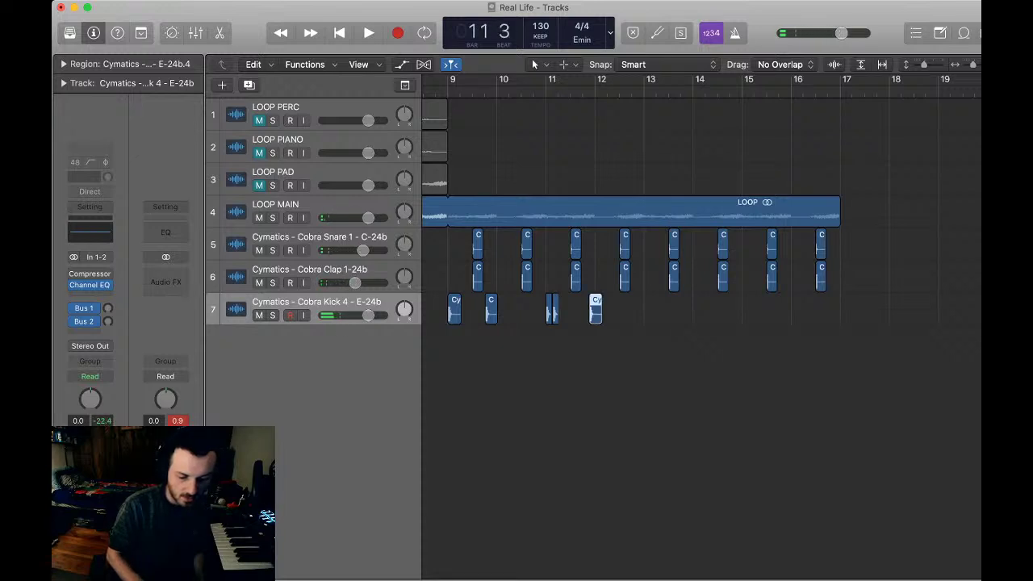
{"action": "key", "text": "space"}
{"action": "key", "text": "space"}
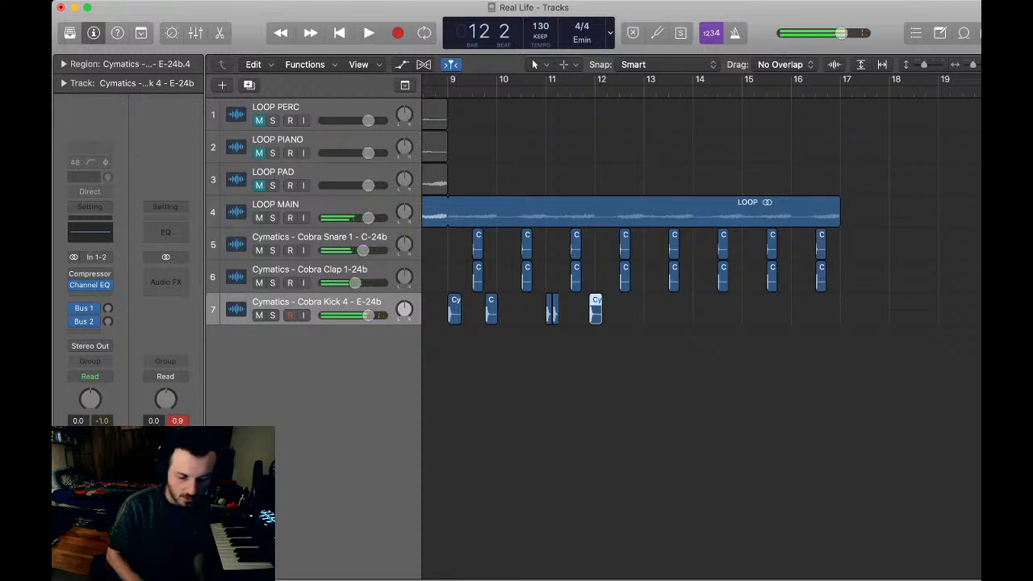
{"action": "key", "text": "super+v"}
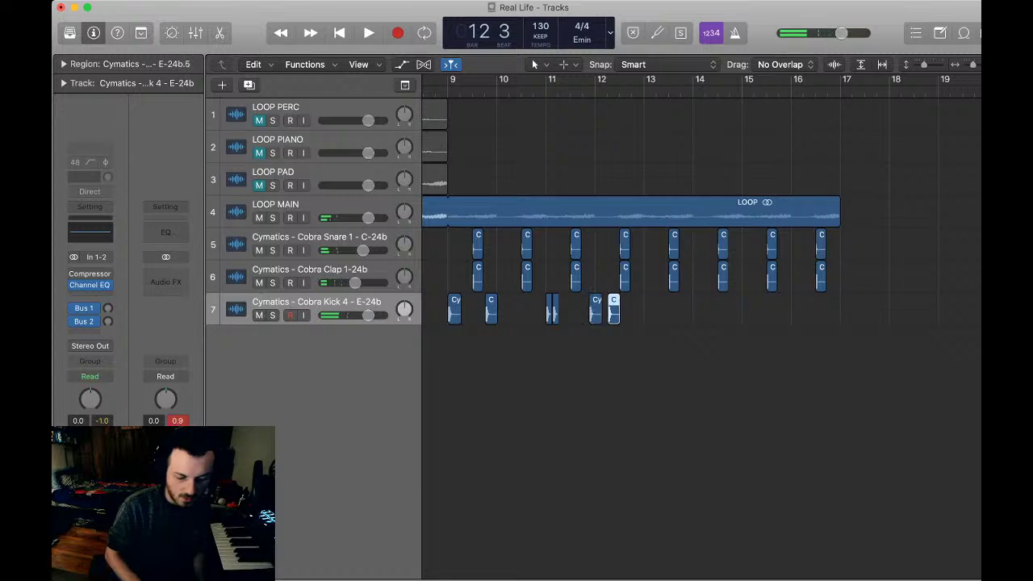
- Copy the two bar 9 kicks and paste the pair at bar 13 and again at bar 15, playing bar 13 in between
{"action": "left_click_drag", "start_coordinate": [439, 311], "coordinate": [489, 312]}
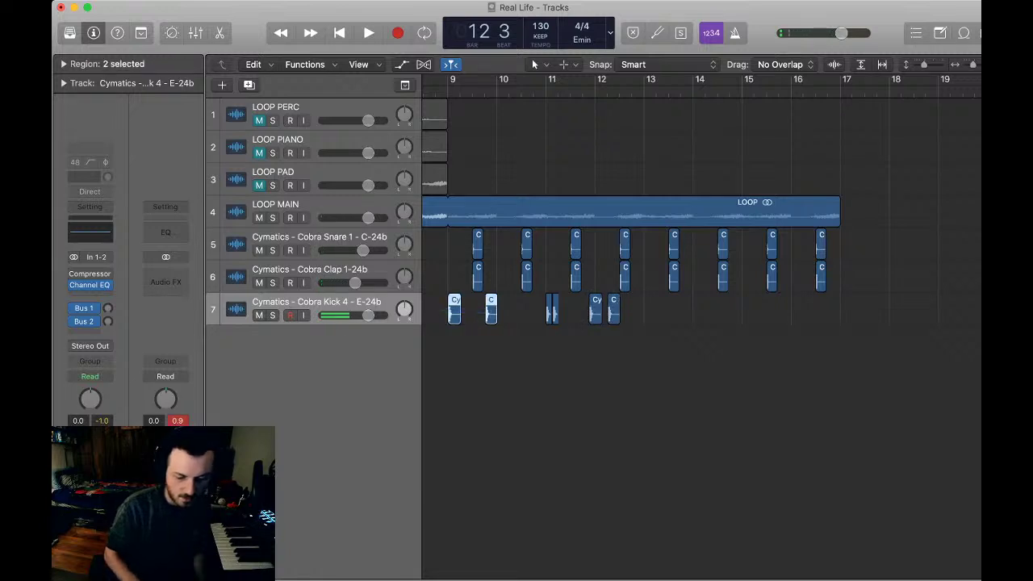
{"action": "key", "text": "super+c"}
{"action": "key", "text": "period"}
{"action": "key", "text": "super+v"}
{"action": "key", "text": "period"}
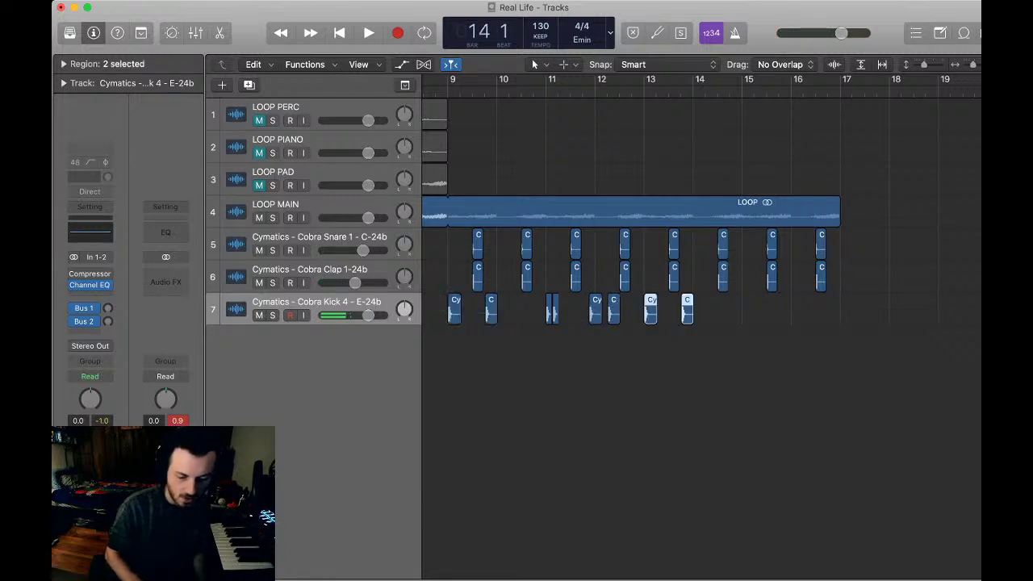
{"action": "key", "text": "shift+Return"}
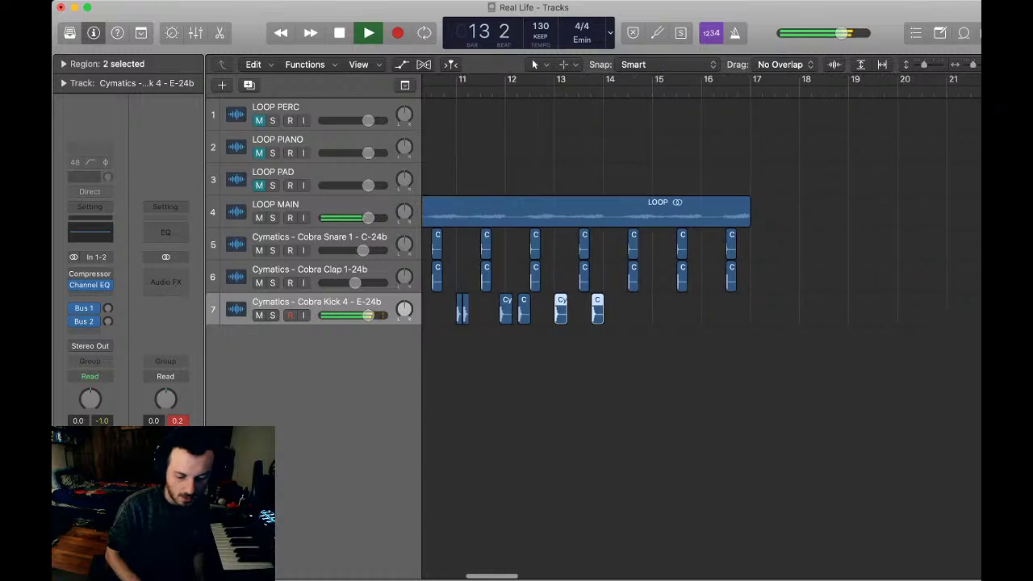
{"action": "key", "text": "super+shift+a"}
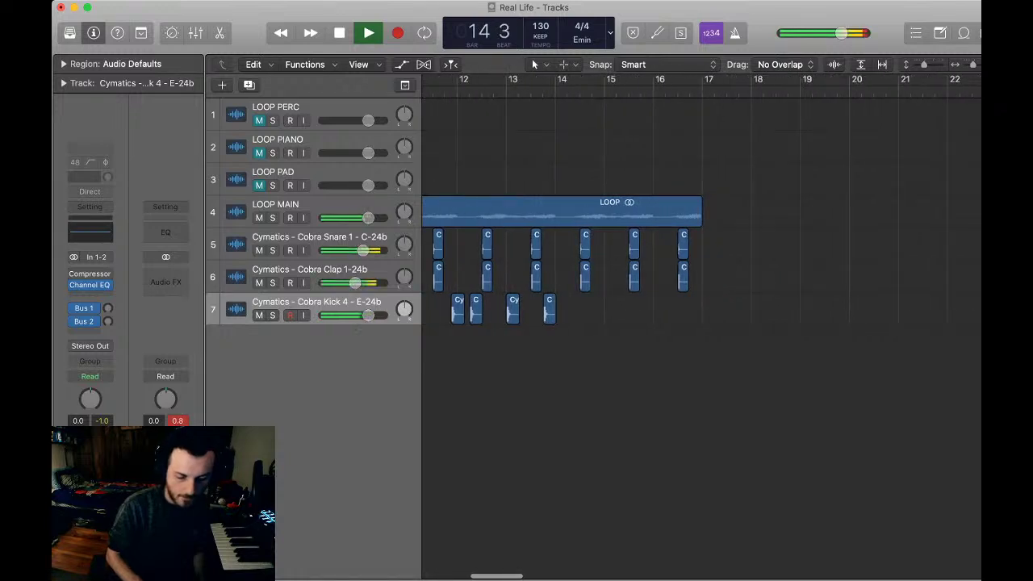
{"action": "key", "text": "space"}
{"action": "key", "text": "super+v"}
{"action": "key", "text": "period"}
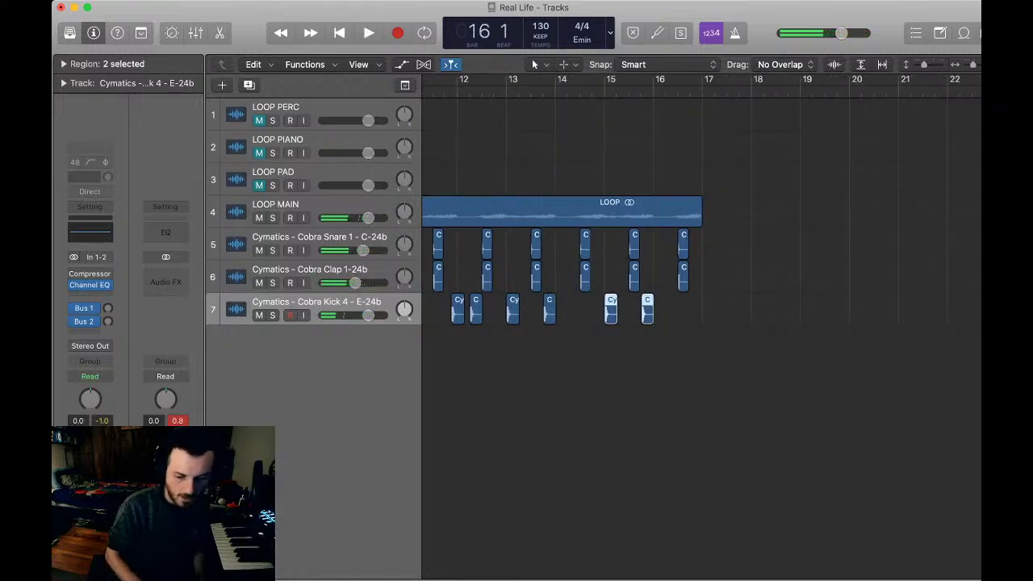
- Shorten the first kick of bar 15 to about half a beat, move the beat 4 kick directly behind it and audition the pair
{"action": "key", "text": "super+Right"}
{"action": "key", "text": "super+Right"}
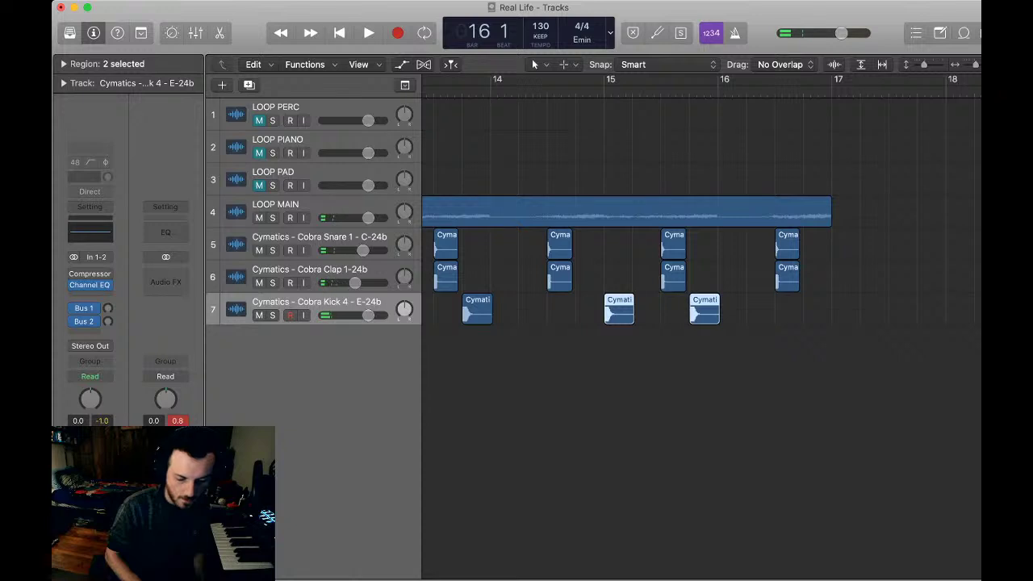
{"action": "key", "text": "super+shift+a"}
{"action": "left_click", "coordinate": [619, 309]}
{"action": "left_click_drag", "start_coordinate": [633, 318], "coordinate": [621, 318]}
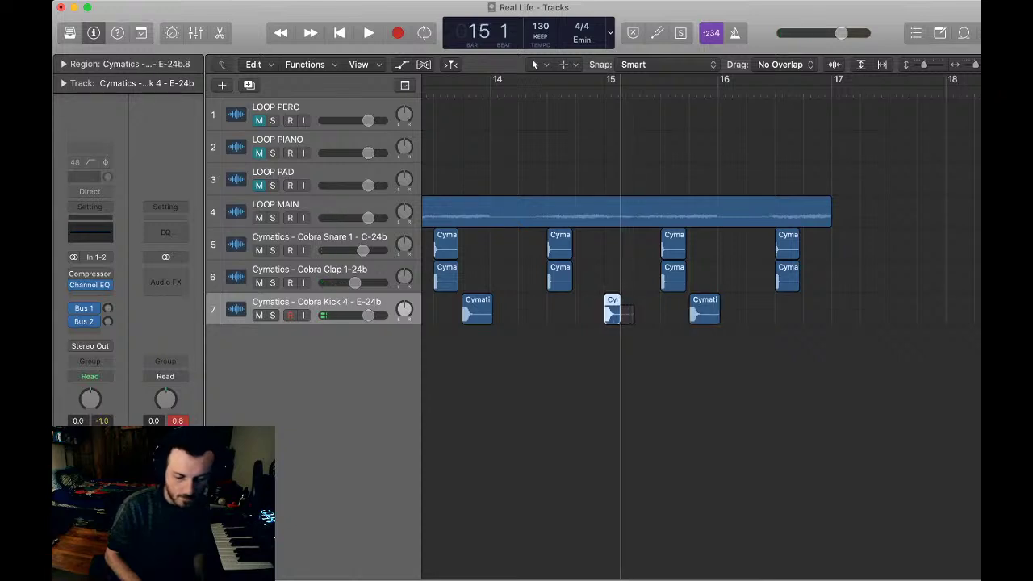
{"action": "left_click_drag", "start_coordinate": [704, 310], "coordinate": [647, 310]}
{"action": "key", "text": "space"}
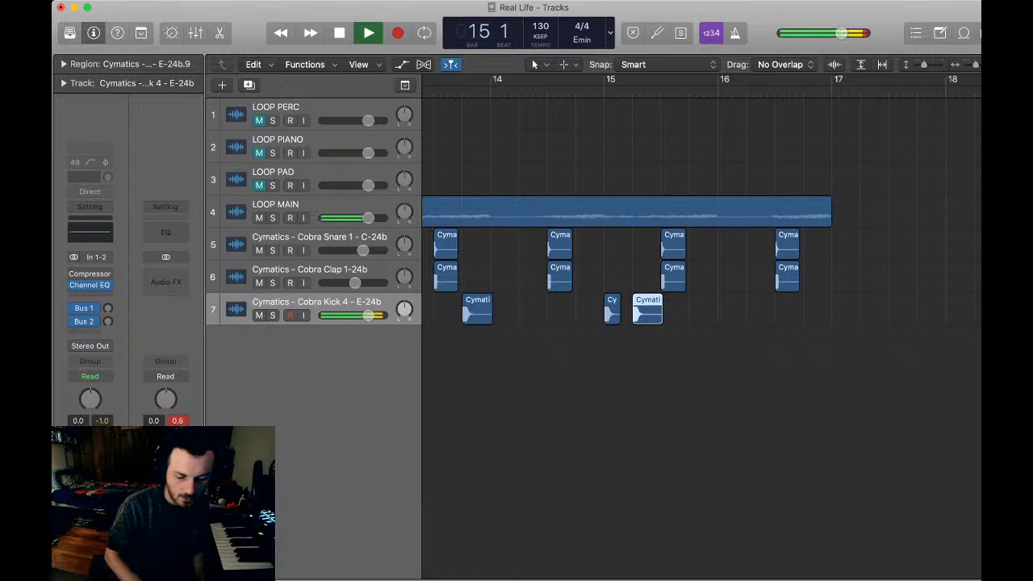
{"action": "left_click_drag", "start_coordinate": [647, 310], "coordinate": [634, 317]}
{"action": "key", "text": "space"}
{"action": "key", "text": "space"}
{"action": "key", "text": "space"}
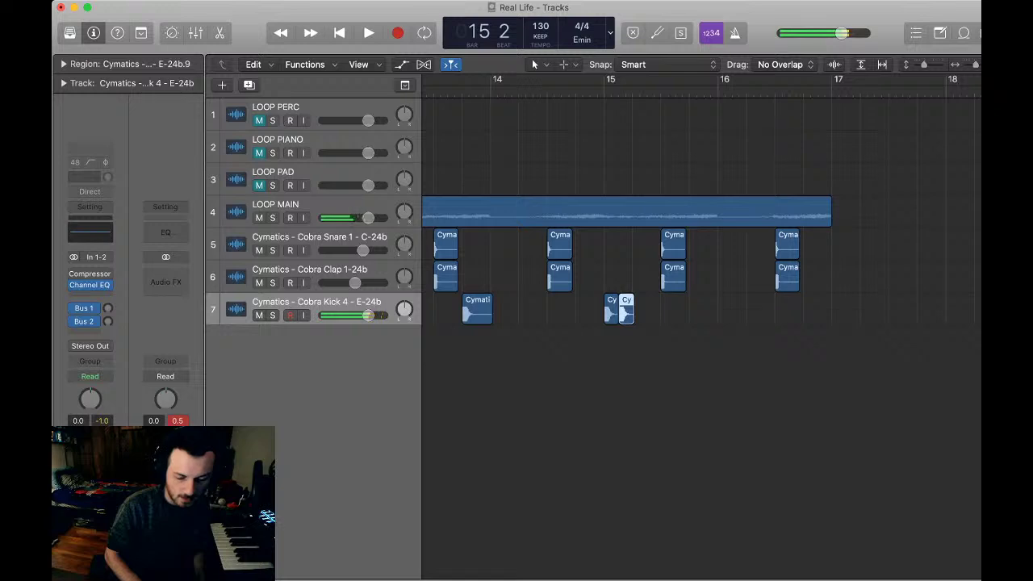
- Move the second kick of bar 15 to 15 1 4 and trim its end to just before 15 2
{"action": "key", "text": "super+Right"}
{"action": "key", "text": "super+Right"}
{"action": "key", "text": "super+Right"}
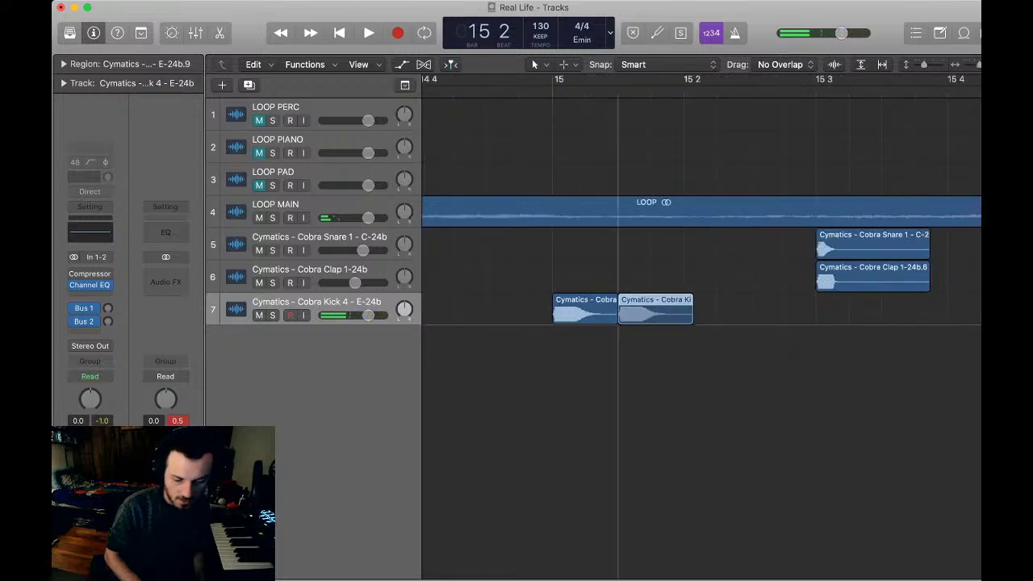
{"action": "left_click_drag", "start_coordinate": [645, 310], "coordinate": [682, 315]}
{"action": "key", "text": "space"}
{"action": "key", "text": "space"}
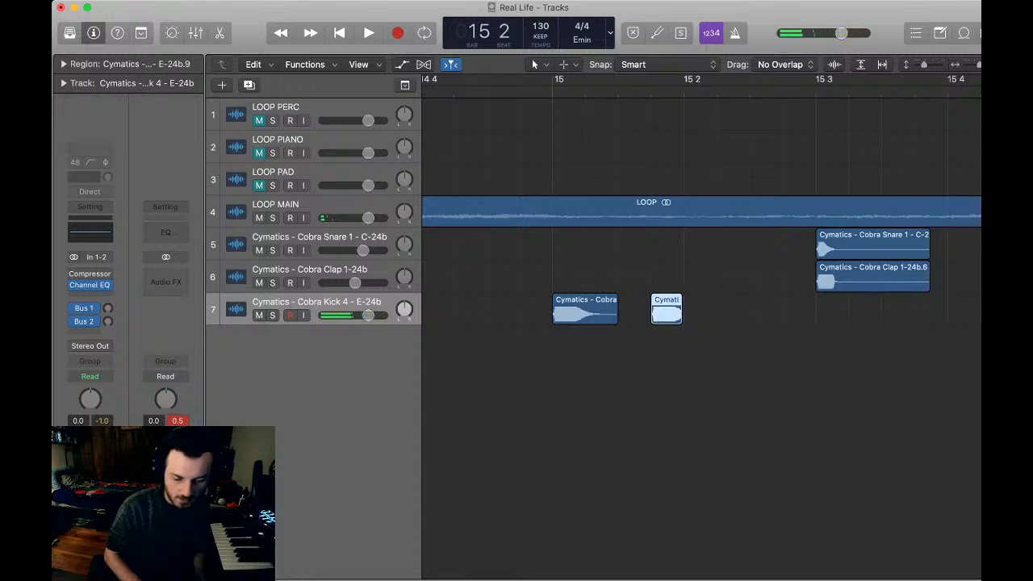
{"action": "key", "text": "super+Right"}
{"action": "key", "text": "super+Right"}
{"action": "key", "text": "super+Right"}
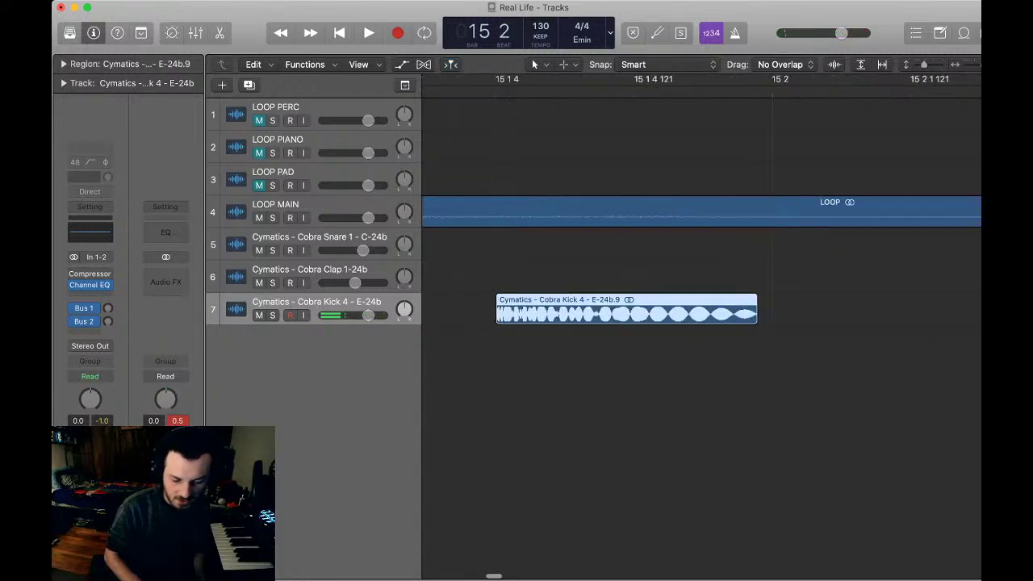
{"action": "mouse_move", "coordinate": [757, 318]}
{"action": "left_mouse_down"}
{"action": "mouse_move", "coordinate": [771, 318]}
{"action": "mouse_move", "coordinate": [759, 318]}
{"action": "left_mouse_up"}
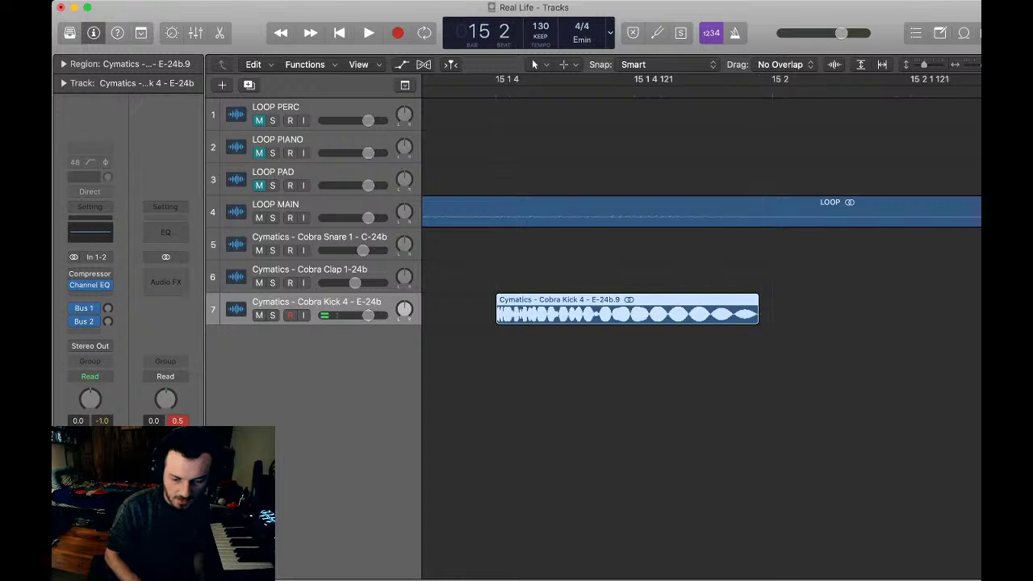
- Duplicate the short kick at 15 1 4 so the copy sits on 15 2, auditioning bar 15 before and after
{"action": "key", "text": "super+Left"}
{"action": "key", "text": "super+Left"}
{"action": "key", "text": "super+Left"}
{"action": "key", "text": "super+Left"}
{"action": "key", "text": "super+Left"}
{"action": "key", "text": "super+Left"}
{"action": "key", "text": "super+Left"}
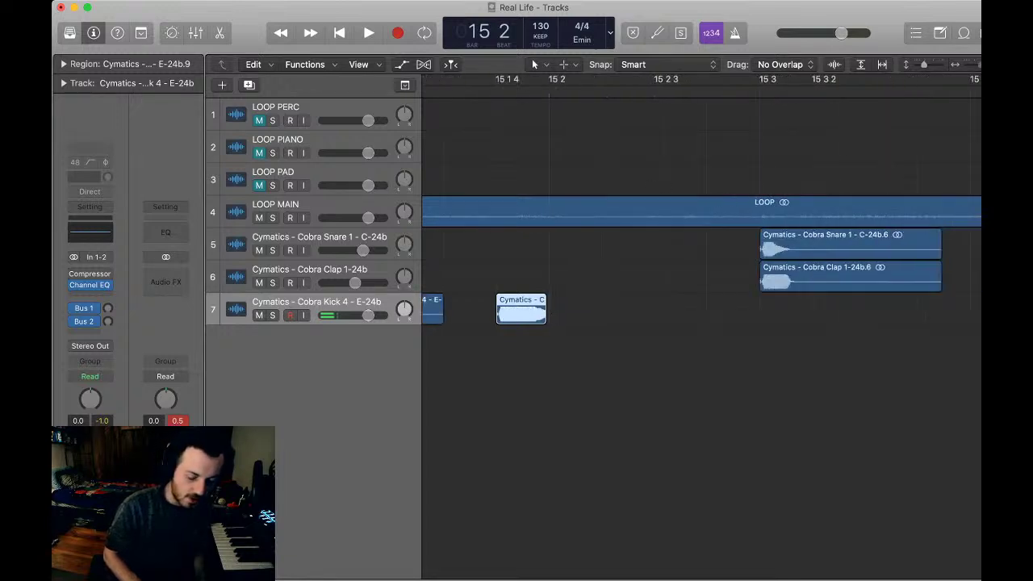
{"action": "scroll", "coordinate": [700, 323], "scroll_direction": "left", "scroll_amount": 3}
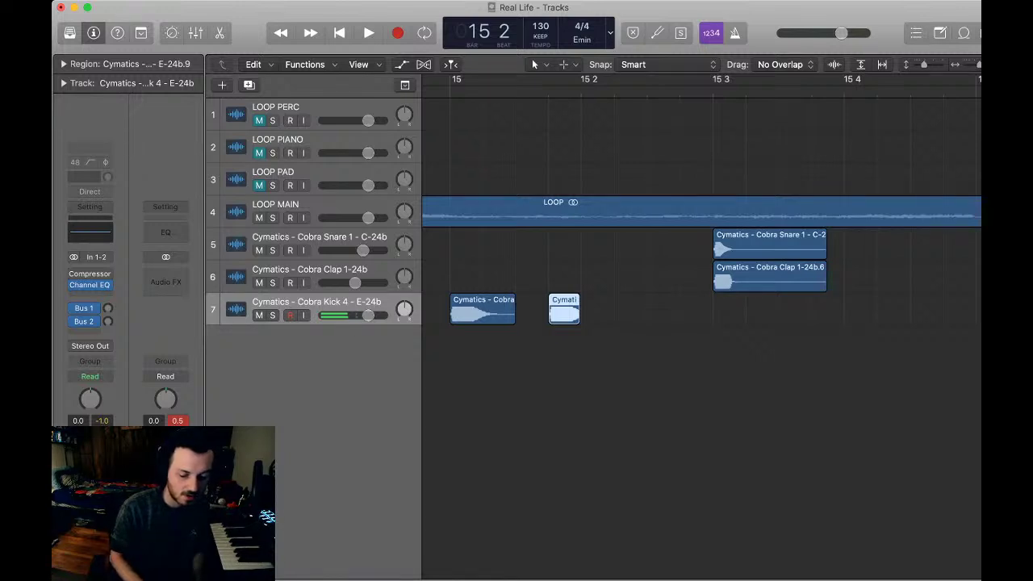
{"action": "key", "text": "space"}
{"action": "key", "text": "space"}
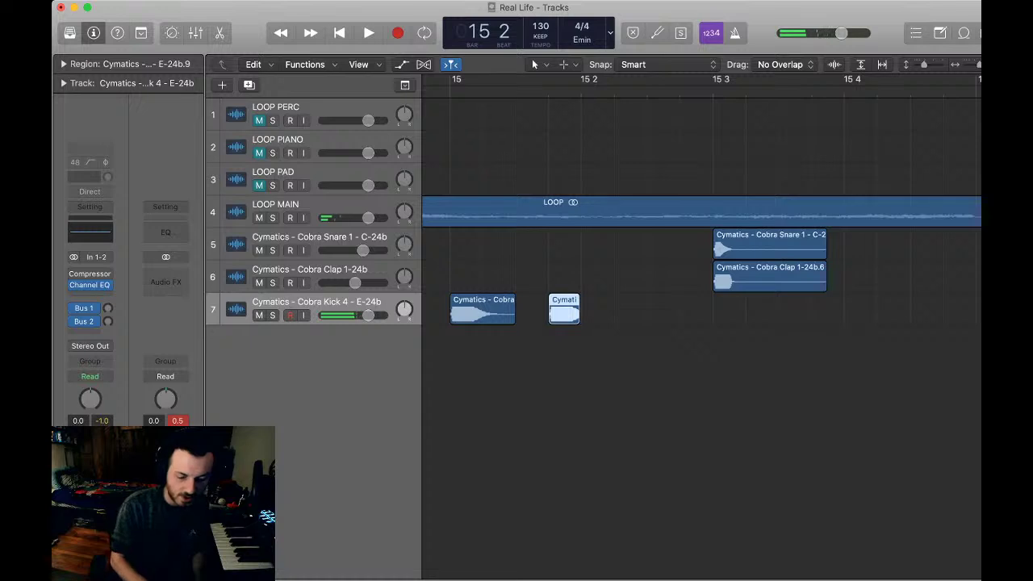
{"action": "key", "text": "super+r"}
{"action": "key", "text": "space"}
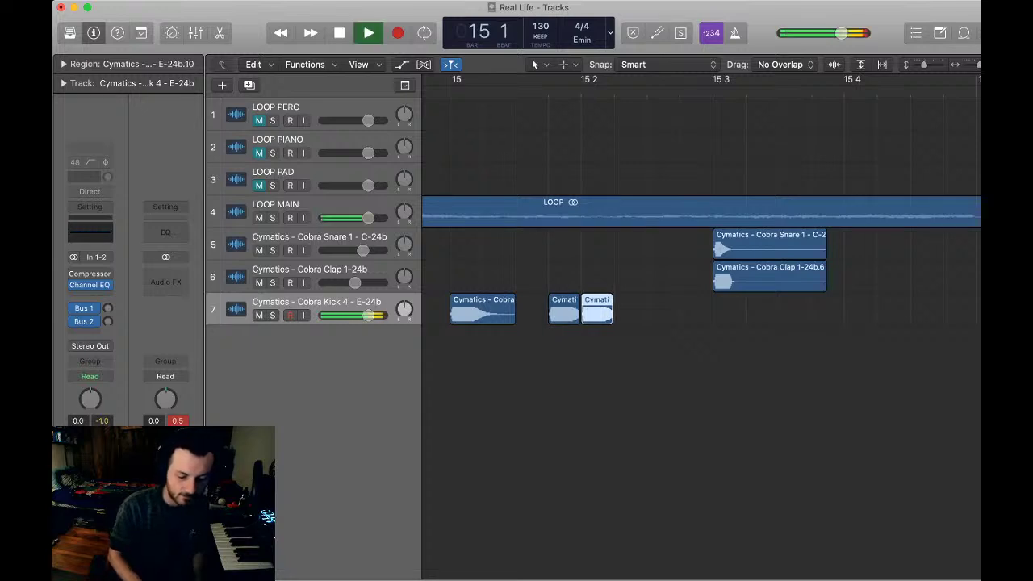
{"action": "key", "text": "space"}
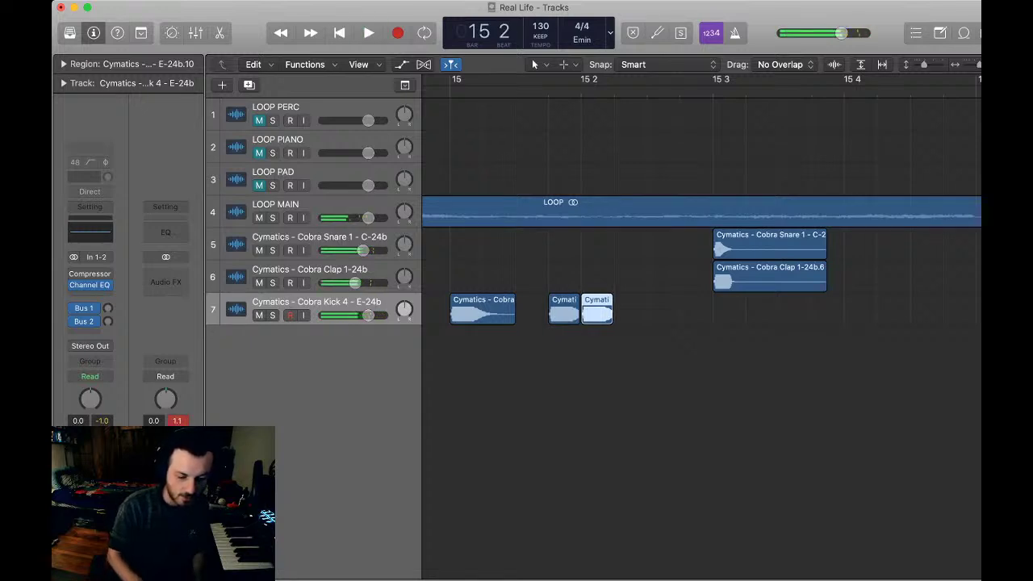
- Duplicate the short kick on 15 2 and move the copy to 15 2 3, auditioning bar 15 before and after
{"action": "key", "text": "super+r"}
{"action": "key", "text": "space"}
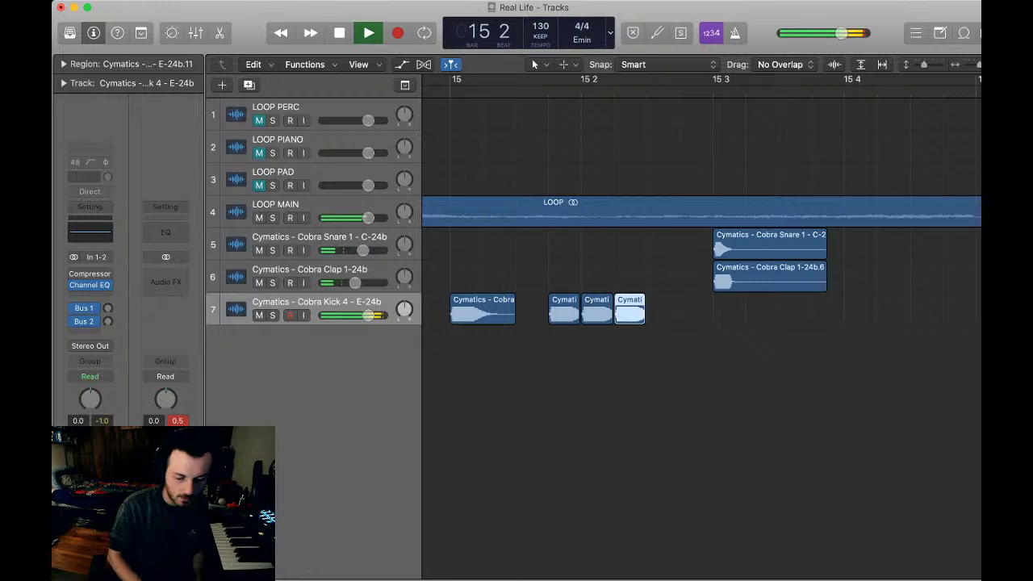
{"action": "key", "text": "space"}
{"action": "key", "text": "super+v"}
{"action": "left_click_drag", "start_coordinate": [650, 310], "coordinate": [662, 311]}
{"action": "key", "text": "space"}
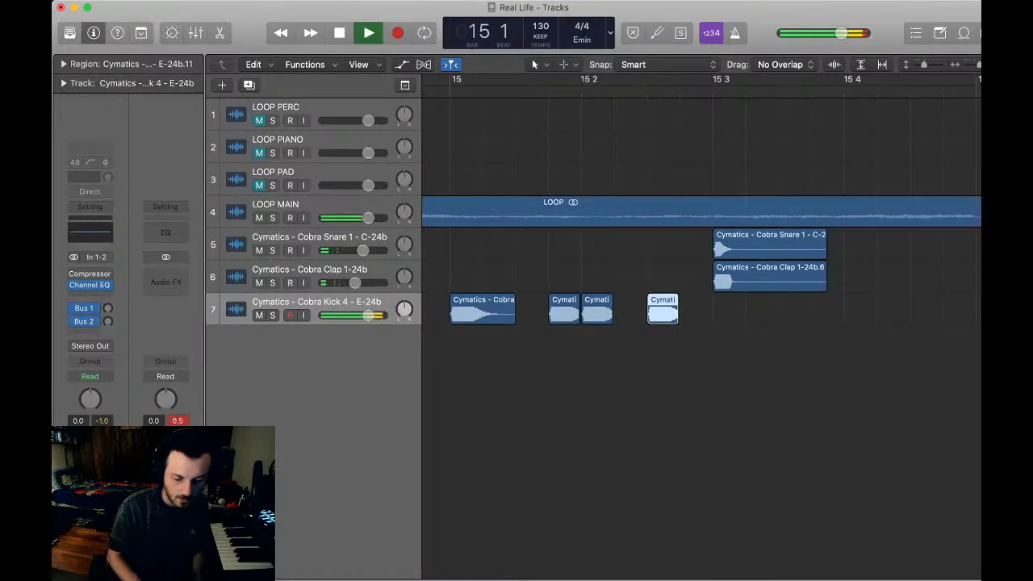
{"action": "key", "text": "space"}
- Paste the short kick at 15 4 with two repeats directly behind it, and audition bar 15 into bar 16
{"action": "key", "text": "super+Left"}
{"action": "key", "text": "super+Left"}
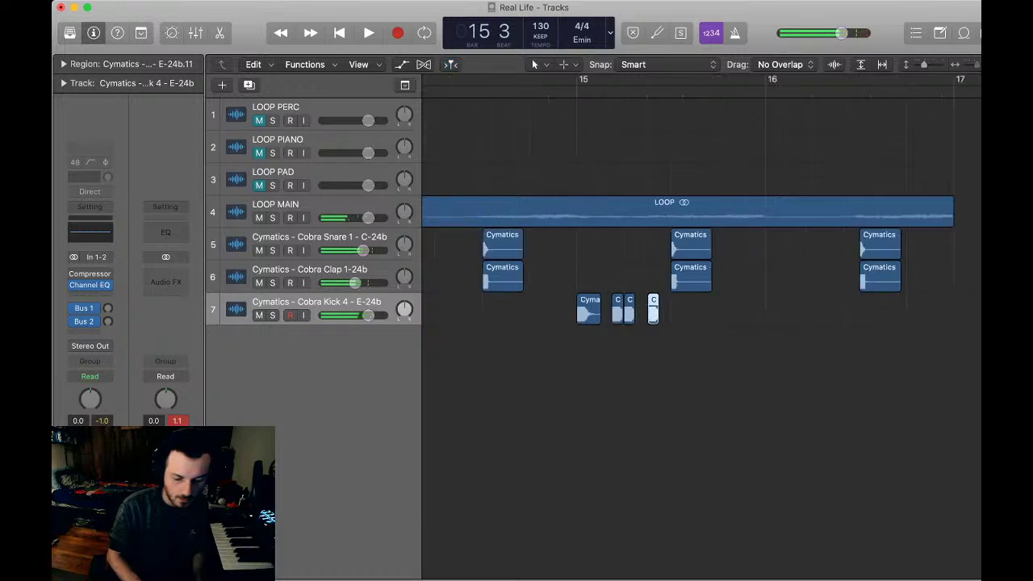
{"action": "left_click", "coordinate": [715, 310]}
{"action": "left_click", "coordinate": [715, 92]}
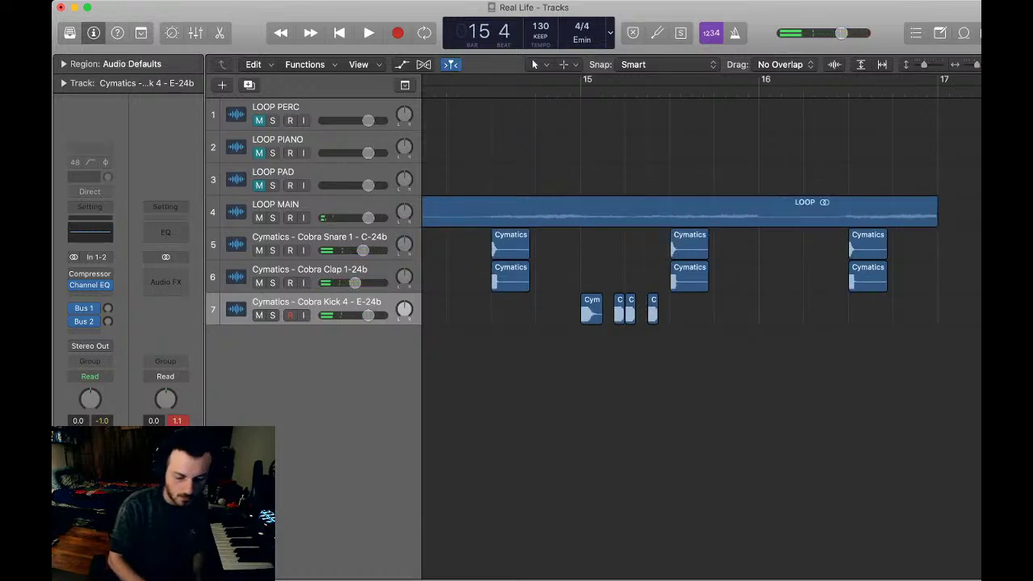
{"action": "key", "text": "super+v"}
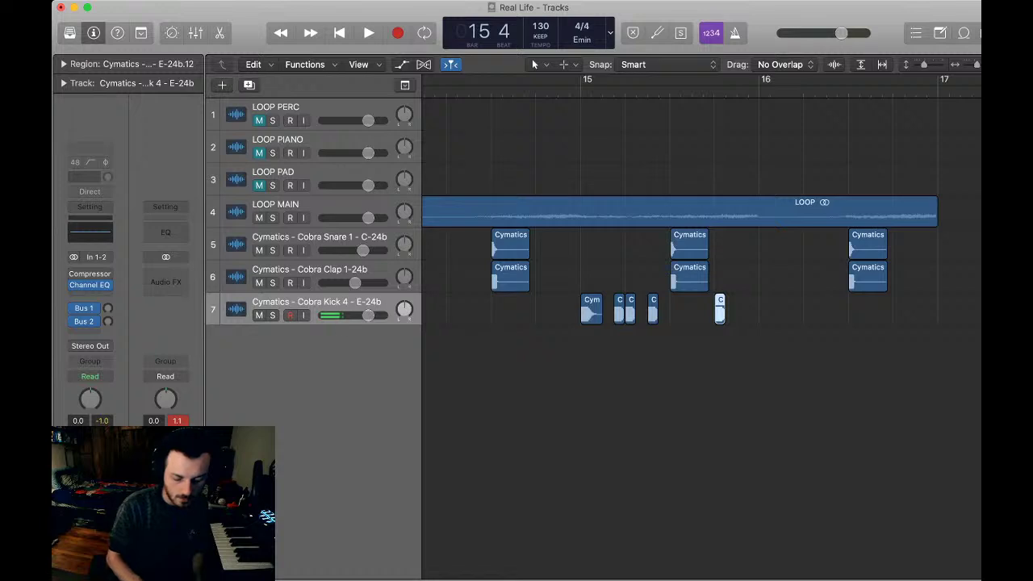
{"action": "key", "text": "super+r"}
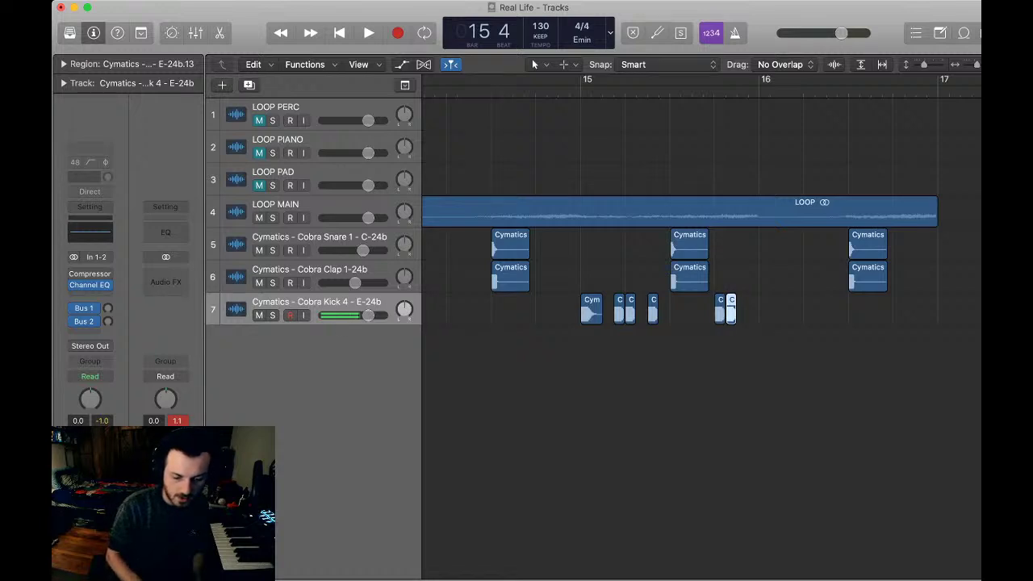
{"action": "key", "text": "super+r"}
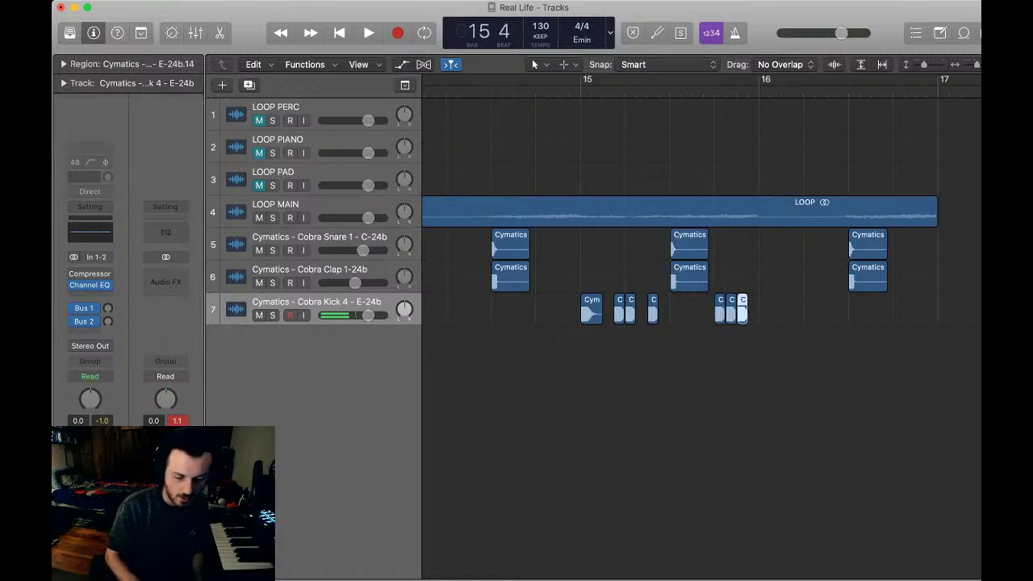
{"action": "key", "text": "space"}
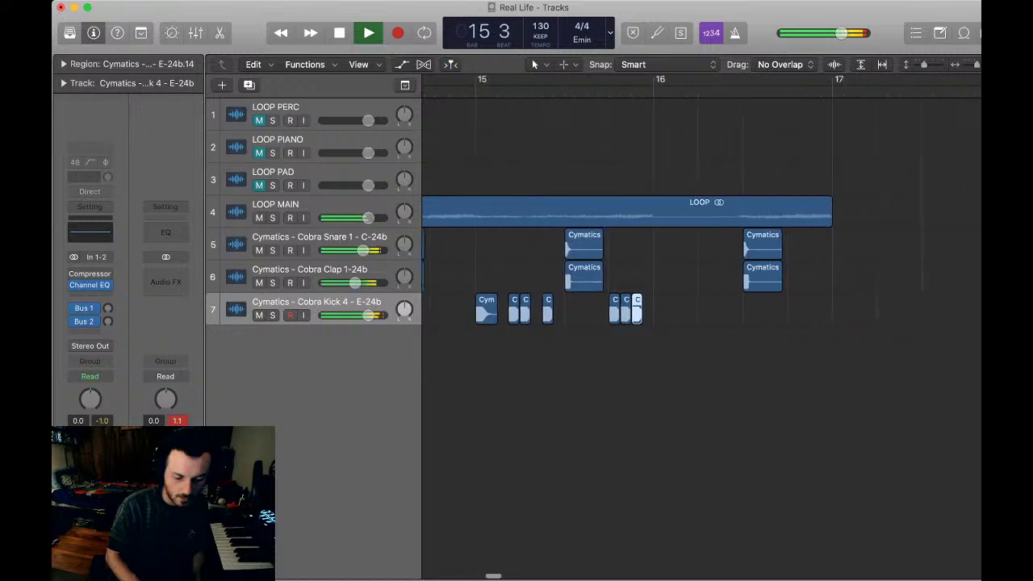
{"action": "key", "text": "space"}
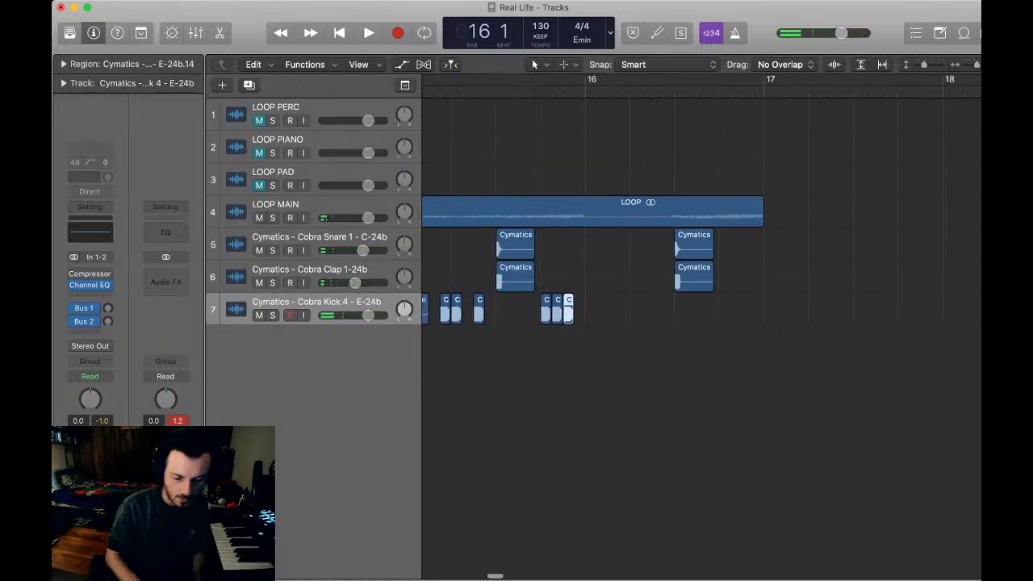
{"action": "key", "text": "space"}
{"action": "key", "text": "space"}
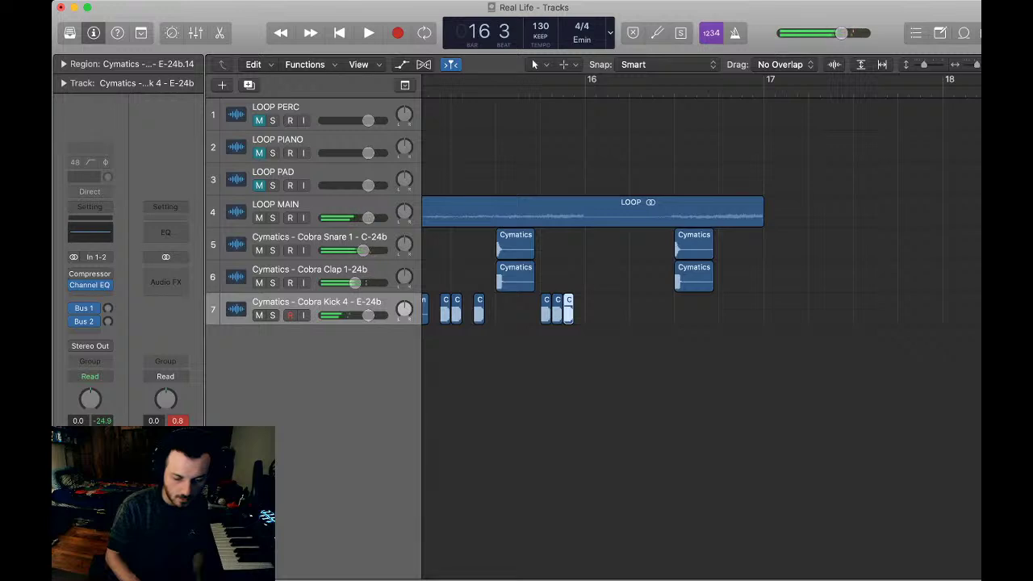
- Deselect all regions, show the whole arrangement and play the drum pattern with the loop from bar 9
{"action": "key", "text": "shift+super+a"}
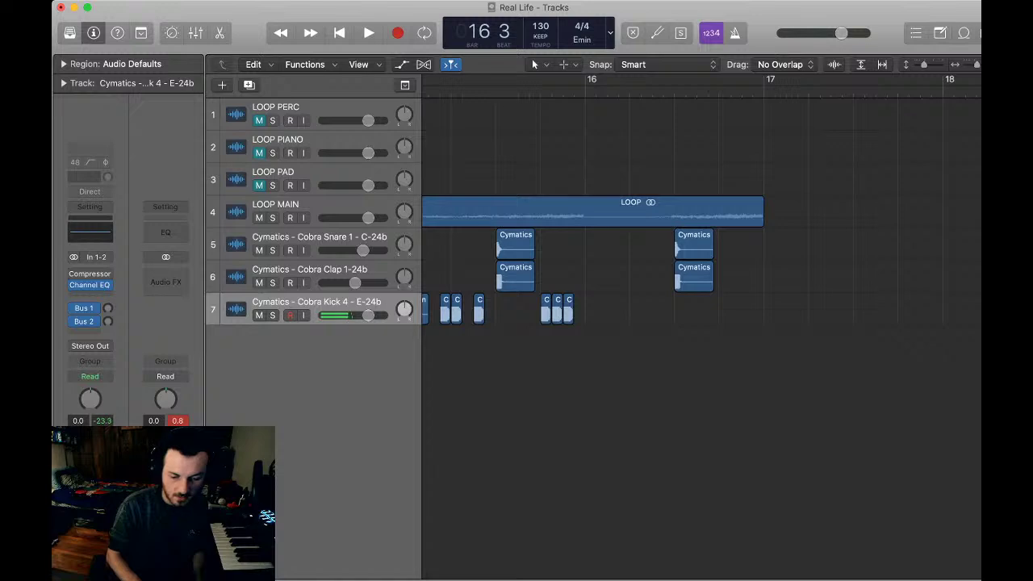
{"action": "key", "text": "super+Right"}
{"action": "key", "text": "super+Left"}
{"action": "key", "text": "super+Left"}
{"action": "key", "text": "super+Left"}
{"action": "key", "text": "super+Left"}
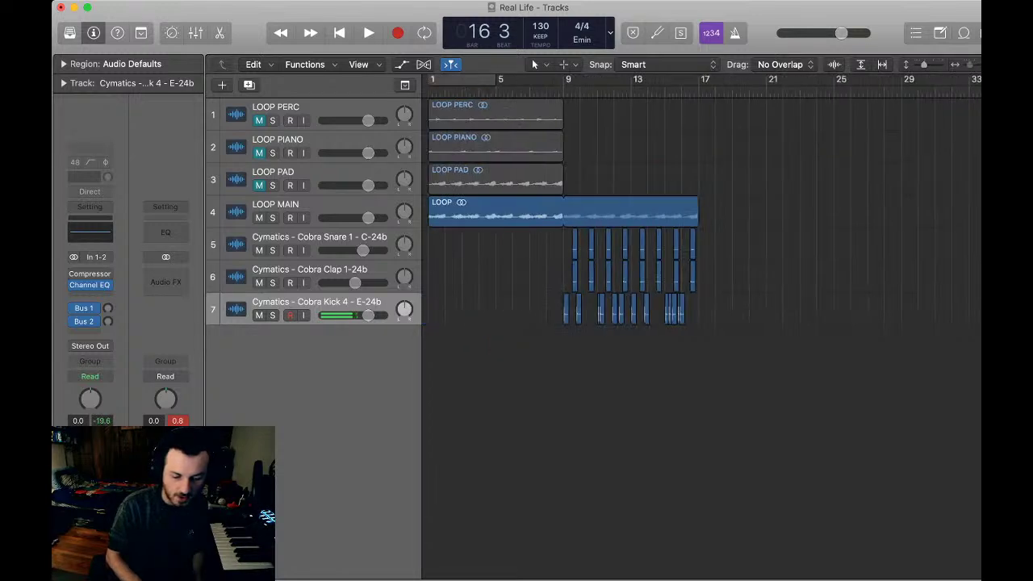
{"action": "key", "text": "space"}
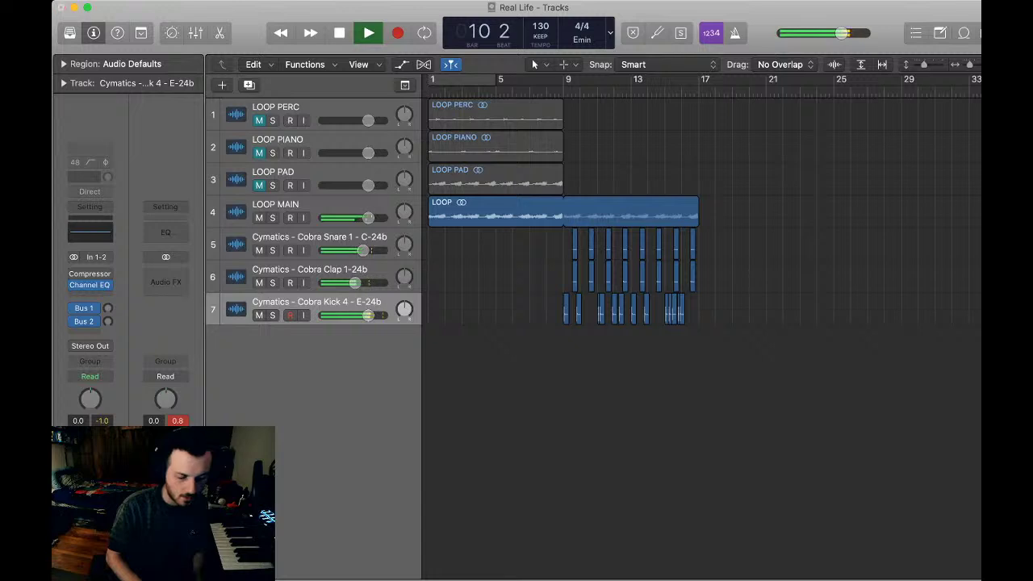
- Add a software instrument track and load the Trap Door GB kit from the Drum Machine GB electronic drum kits
{"action": "key", "text": "y"}
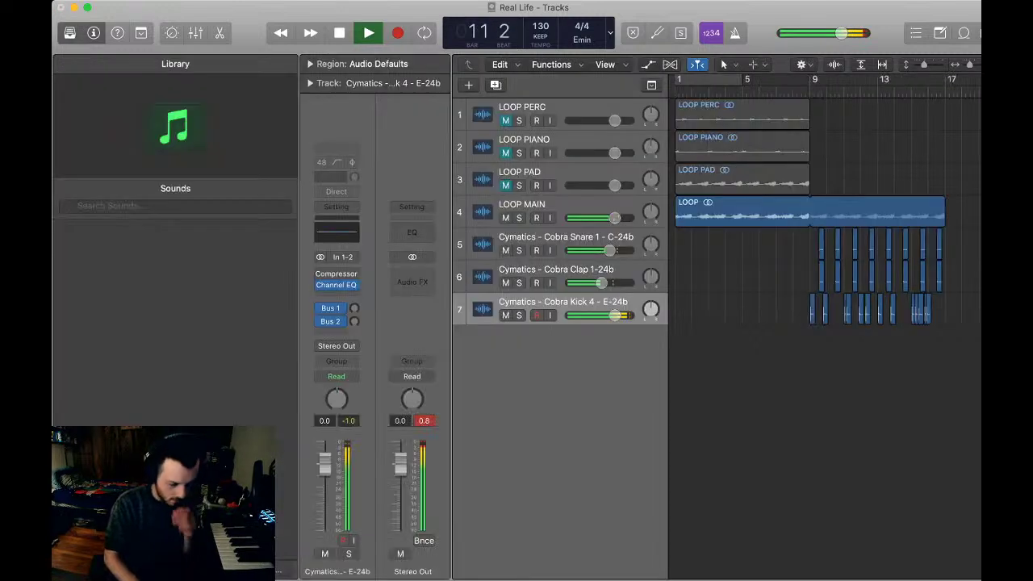
{"action": "key", "text": "alt+super+s"}
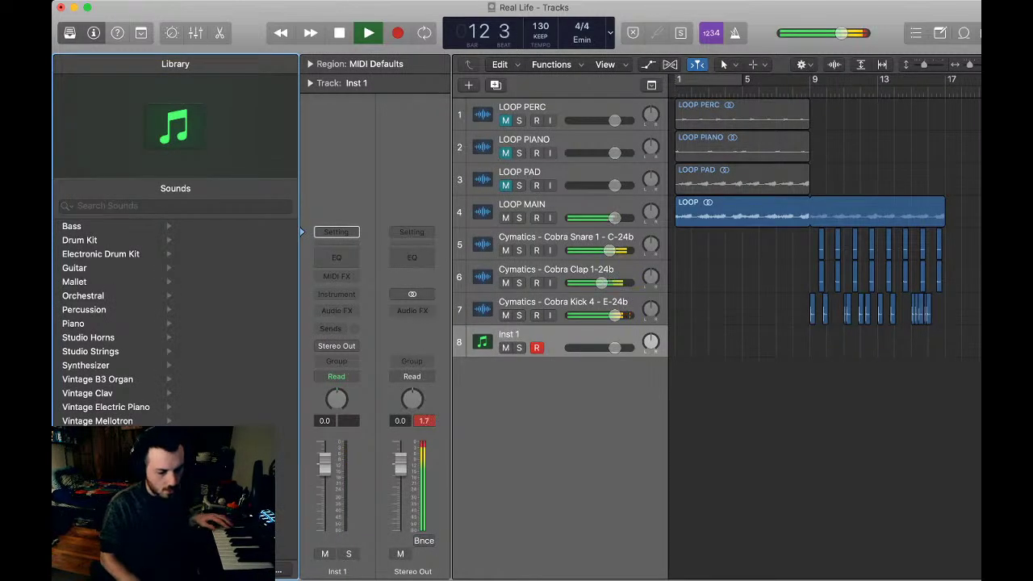
{"action": "left_click", "coordinate": [101, 253]}
{"action": "left_click", "coordinate": [218, 254]}
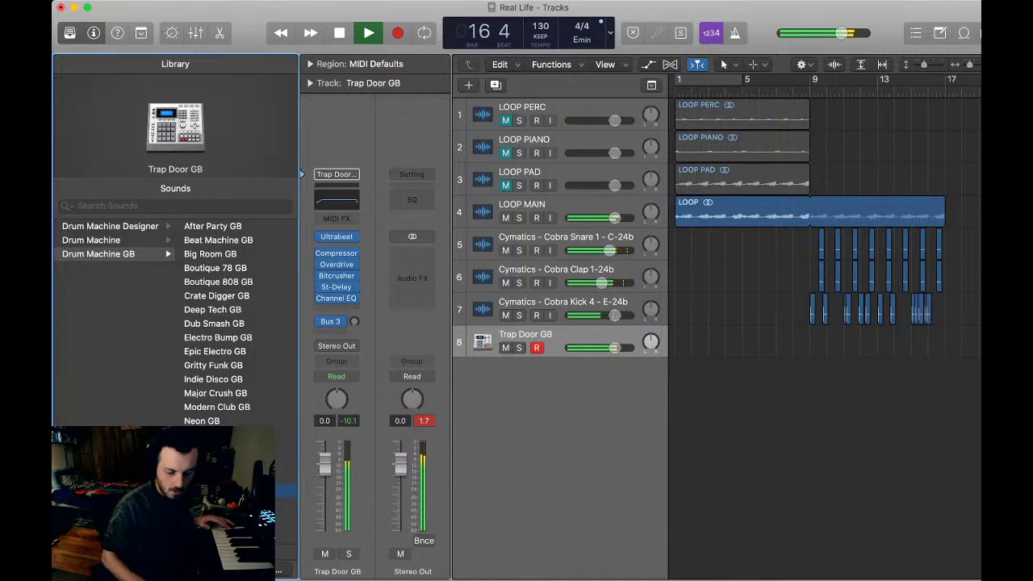
{"action": "key", "text": "space"}
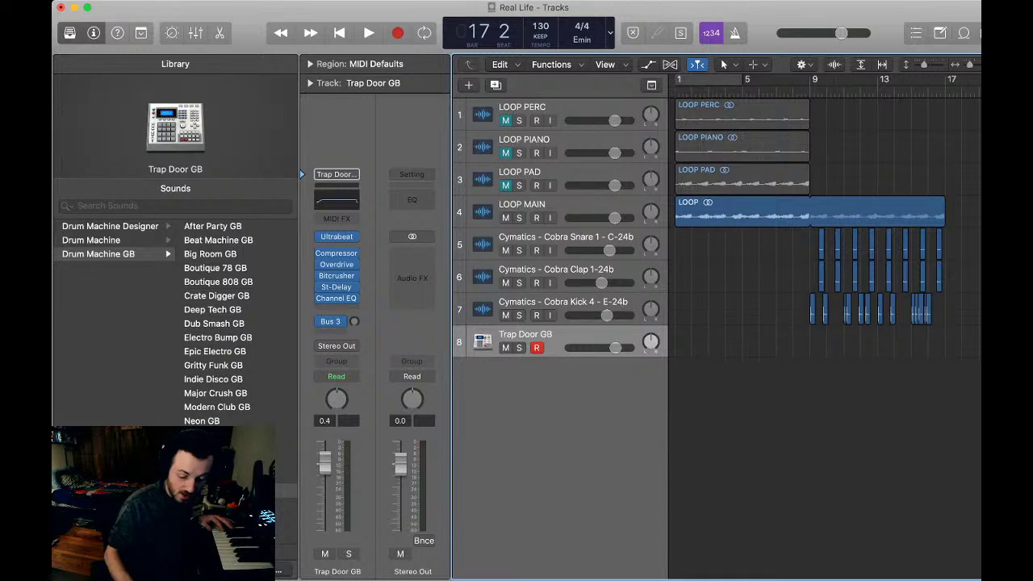
- Record a Hi-Hat 1 pattern on the Trap Door GB track from bar 9 to bar 13
{"action": "key", "text": "Return"}
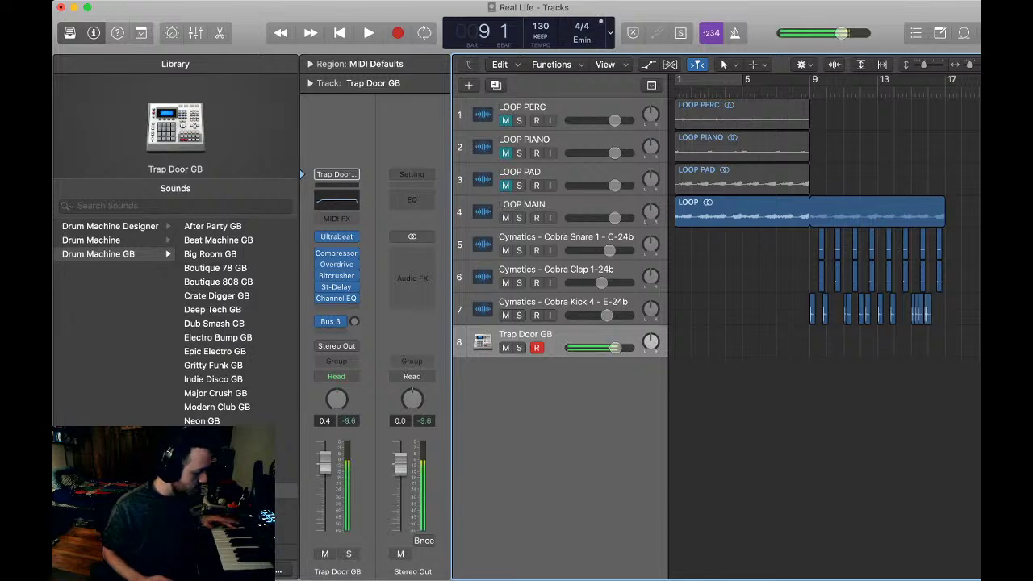
{"action": "key", "text": "space"}
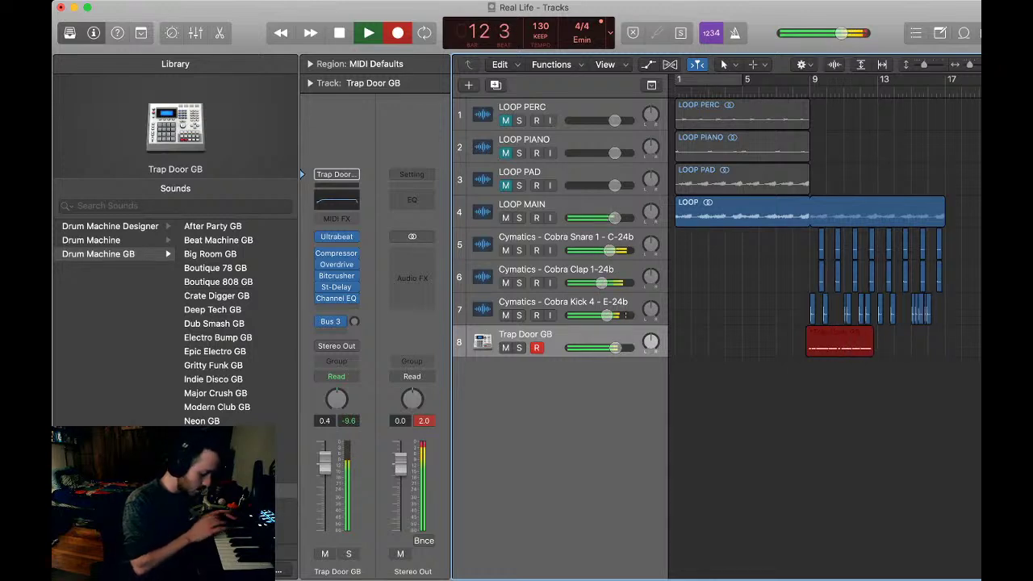
{"action": "key", "text": "space"}
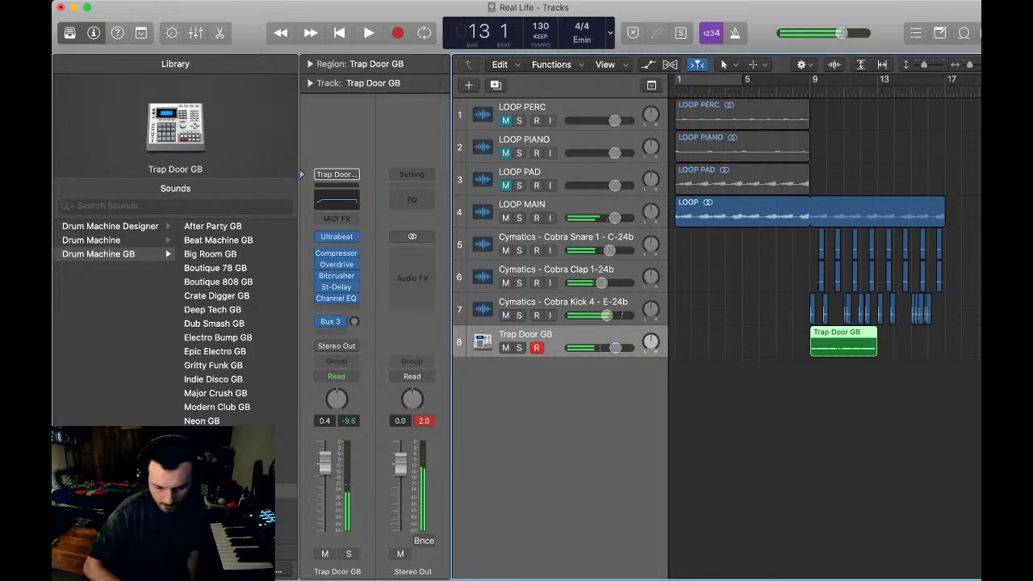
- Open the recorded Trap Door GB region in an enlarged Piano Roll and review its hi-hat notes from bar 9 to bar 13
{"action": "key", "text": "e"}
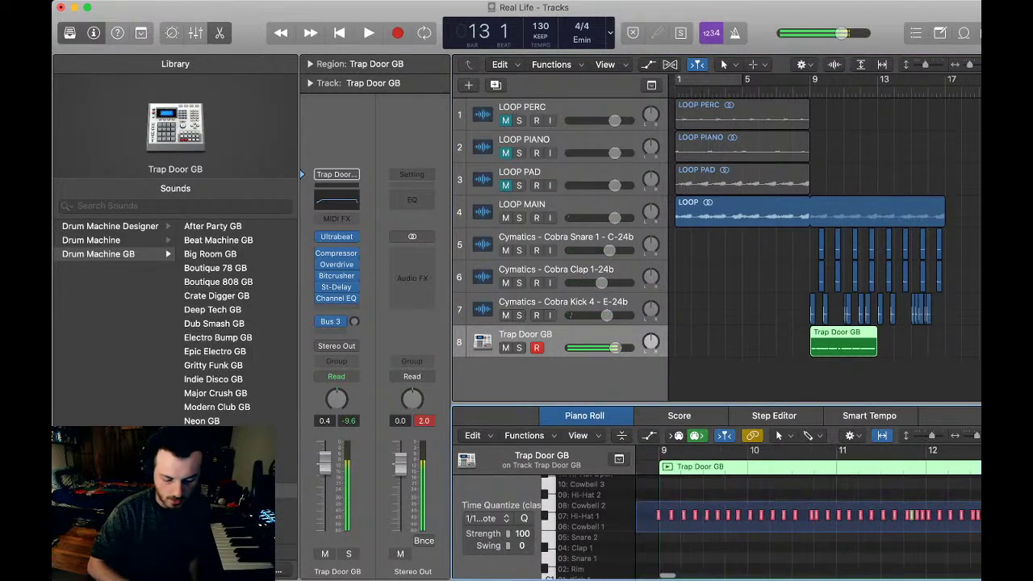
{"action": "key", "text": "super+a"}
{"action": "scroll", "coordinate": [807, 516], "scroll_direction": "right", "scroll_amount": 3}
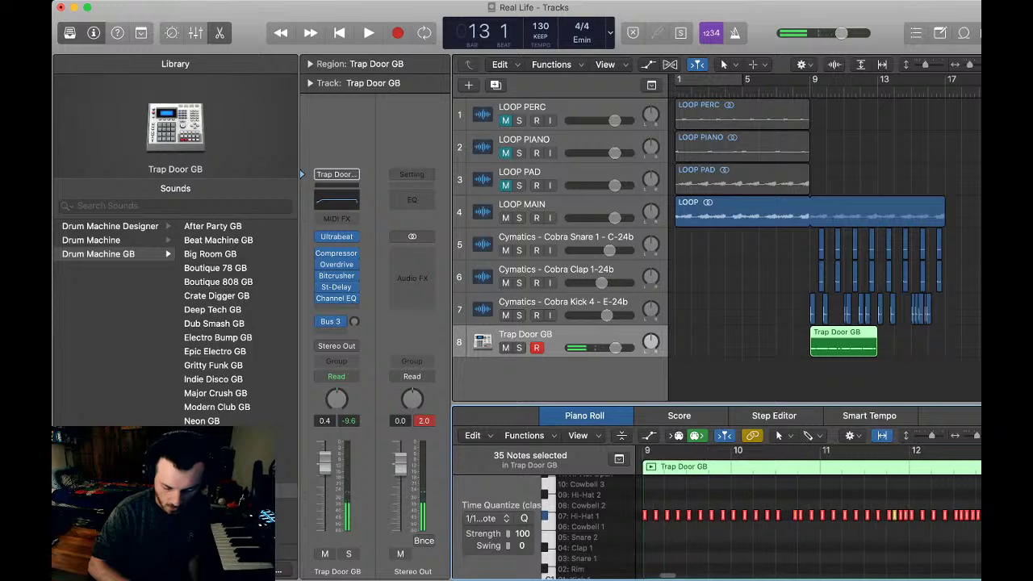
{"action": "key", "text": "shift+super+a"}
{"action": "left_click_drag", "start_coordinate": [716, 405], "coordinate": [716, 343]}
{"action": "scroll", "coordinate": [807, 484], "scroll_direction": "right", "scroll_amount": 3}
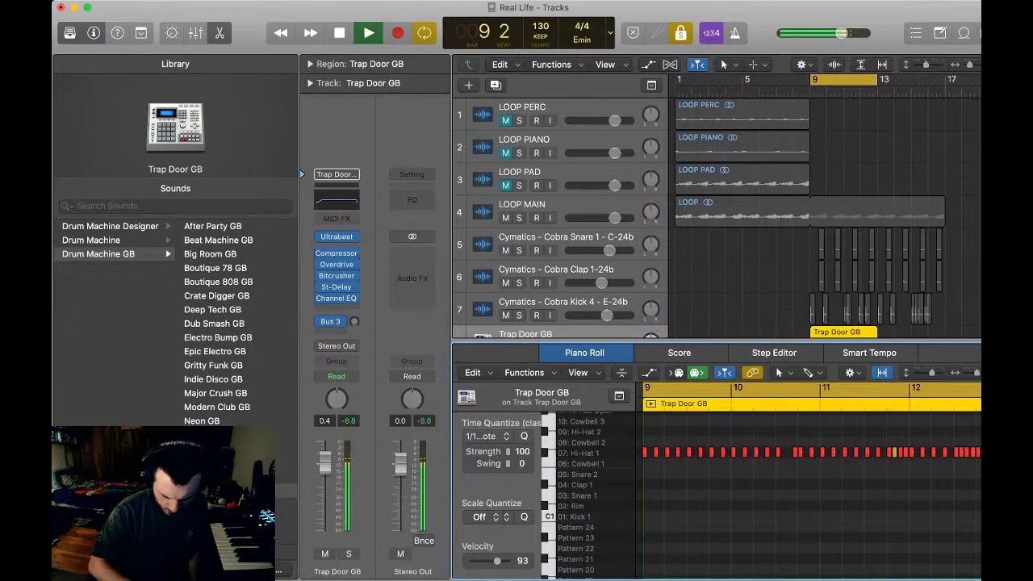
{"action": "key", "text": "super+Right"}
{"action": "key", "text": "super+Right"}
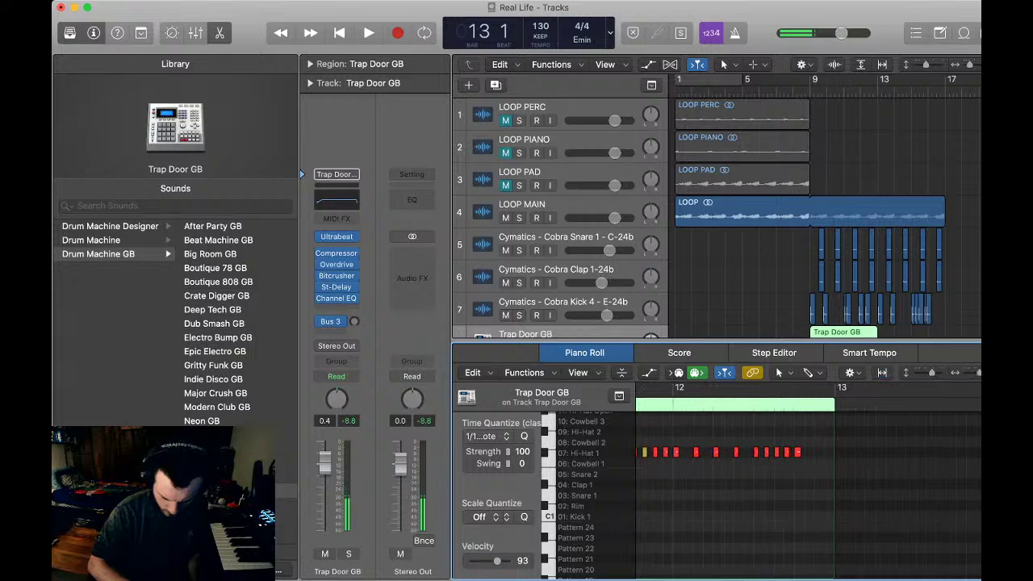
{"action": "scroll", "coordinate": [807, 484], "scroll_direction": "left", "scroll_amount": 3}
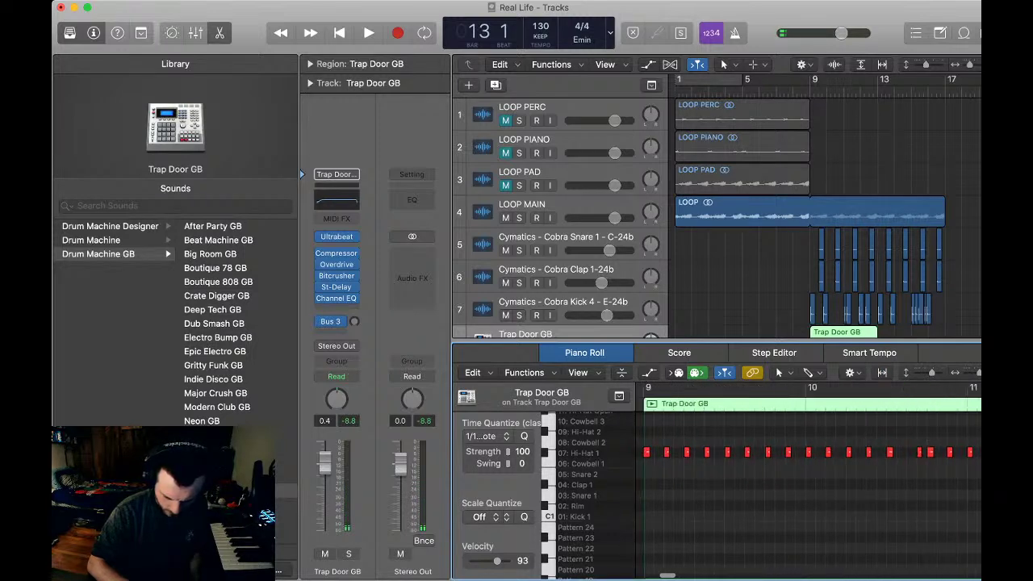
- Copy the second Hi-Hat 1 note of bar 9 to 9 1 2, midway between the first two notes
{"action": "left_click", "coordinate": [715, 452]}
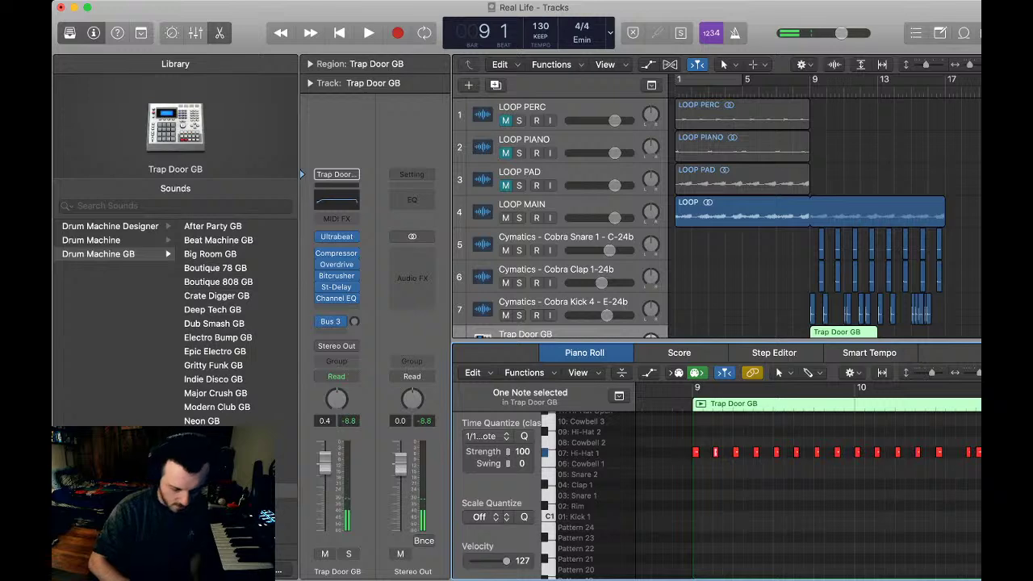
{"action": "left_click_drag", "start_coordinate": [715, 452], "coordinate": [705, 452]}
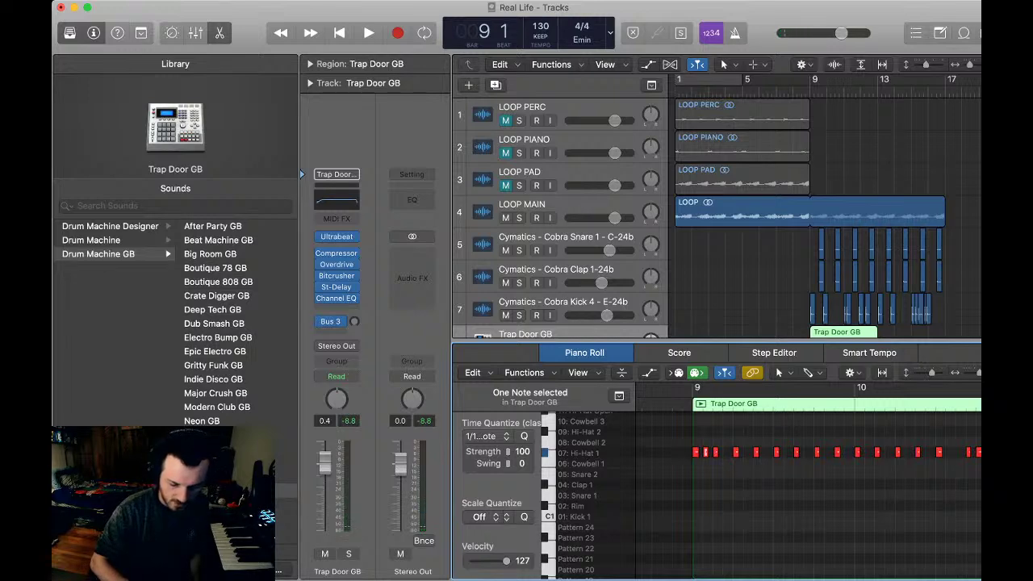
{"action": "key", "text": "super+Right"}
{"action": "key", "text": "super+Right"}
{"action": "key", "text": "super+Right"}
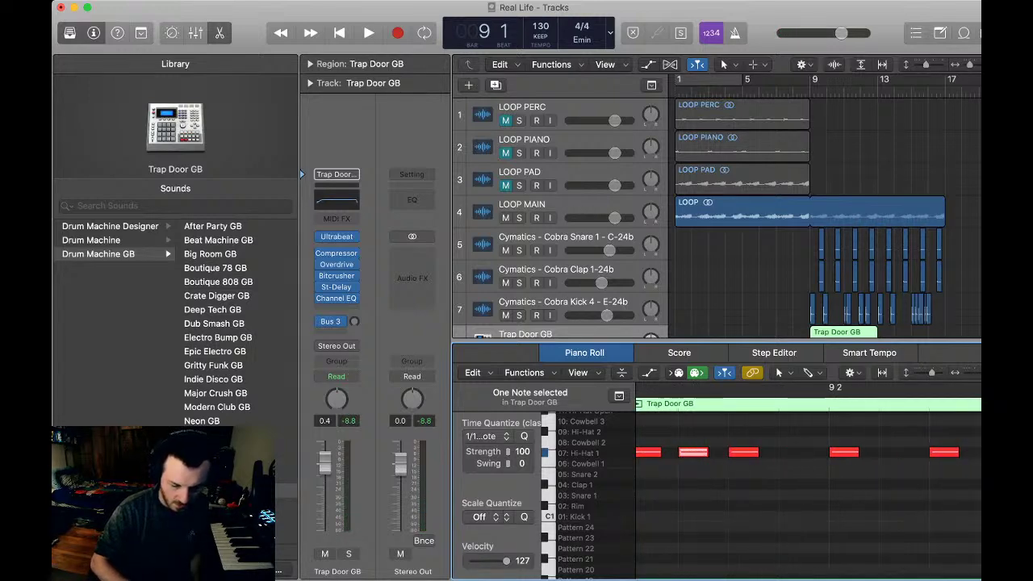
{"action": "left_click", "coordinate": [718, 474]}
{"action": "scroll", "coordinate": [807, 484], "scroll_direction": "left", "scroll_amount": 3}
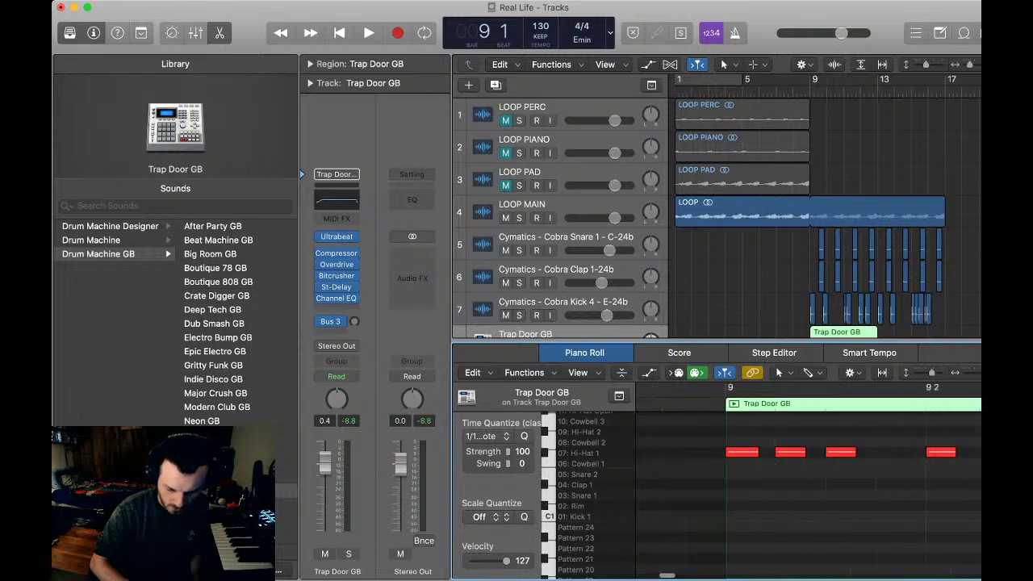
- Shorten the first hi-hat note of bar 9 to about a tenth of a beat and audition the start of the bar
{"action": "left_click", "coordinate": [736, 452]}
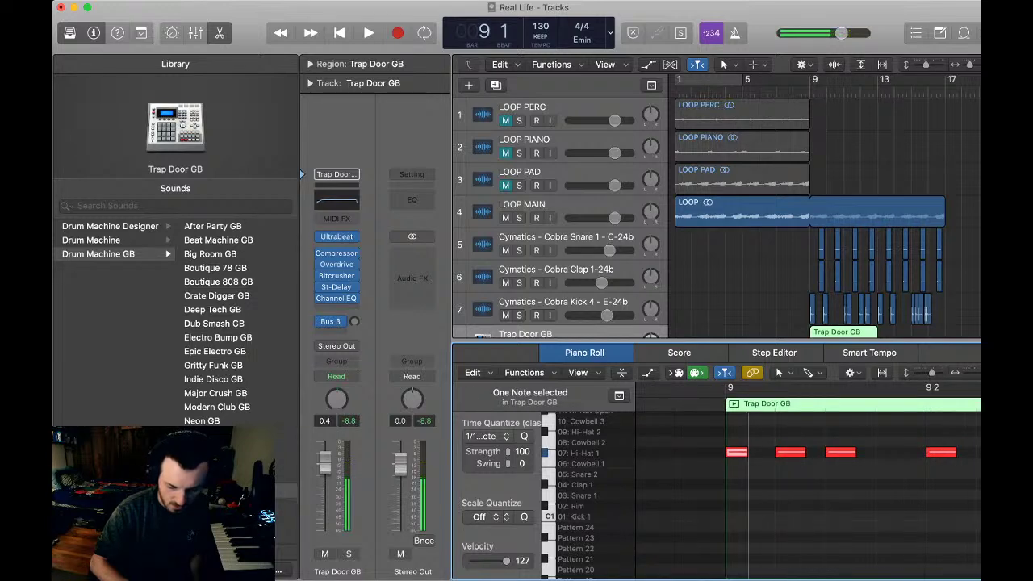
{"action": "key", "text": "space"}
{"action": "key", "text": "space"}
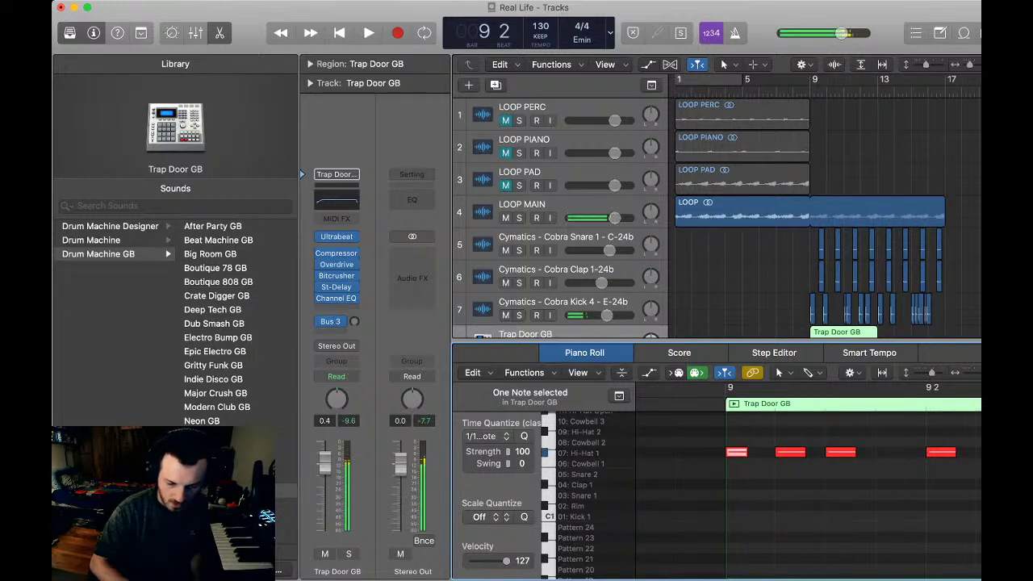
{"action": "left_click", "coordinate": [810, 92]}
{"action": "key", "text": "space"}
{"action": "key", "text": "space"}
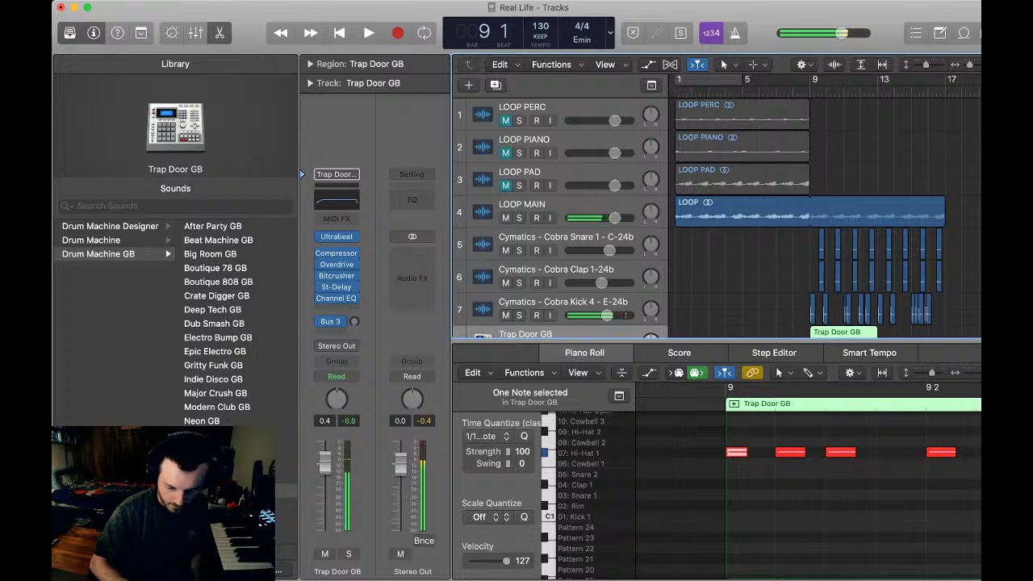
- Delete the hi-hat note at 9 1 2 and fill the gap from 9 1 3 to 9 2 with a run of thirty-second-note Hi-Hat 1 hits
{"action": "scroll", "coordinate": [774, 484], "scroll_direction": "right", "scroll_amount": 1}
{"action": "left_click", "coordinate": [774, 484]}
{"action": "left_click", "coordinate": [780, 452]}
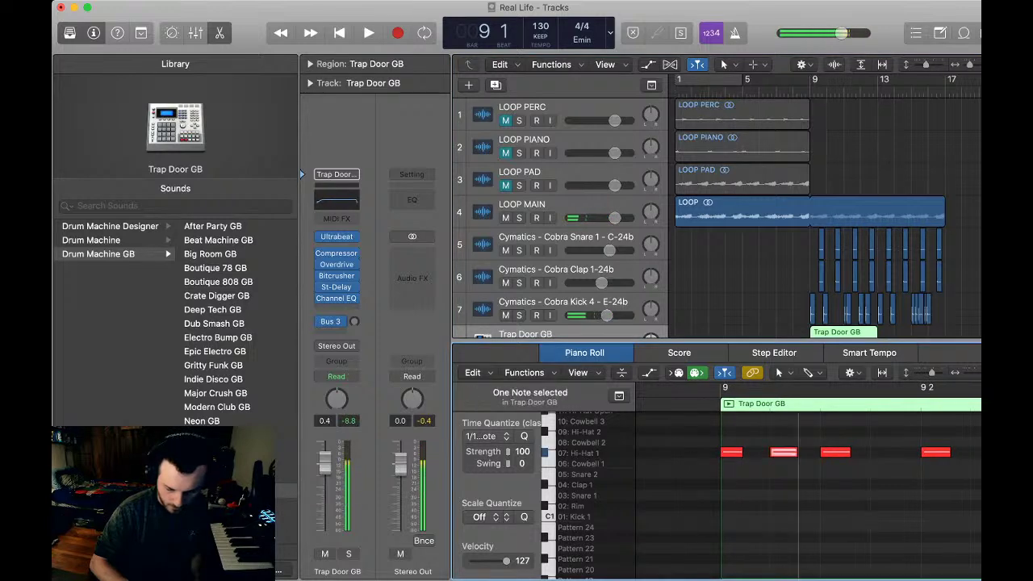
{"action": "scroll", "coordinate": [807, 484], "scroll_direction": "right", "scroll_amount": 1}
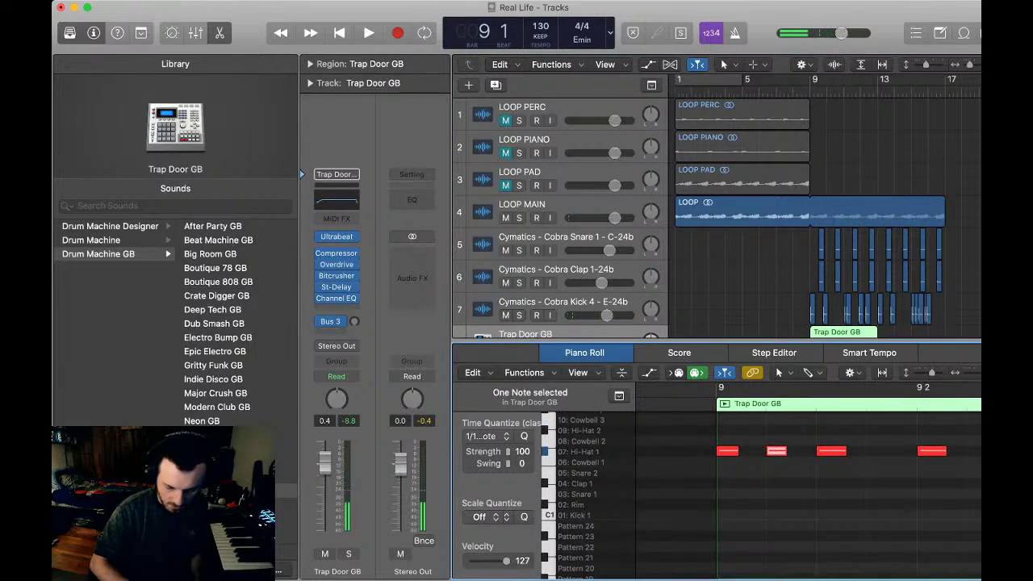
{"action": "scroll", "coordinate": [807, 484], "scroll_direction": "right", "scroll_amount": 2}
{"action": "scroll", "coordinate": [807, 484], "scroll_direction": "right", "scroll_amount": 1}
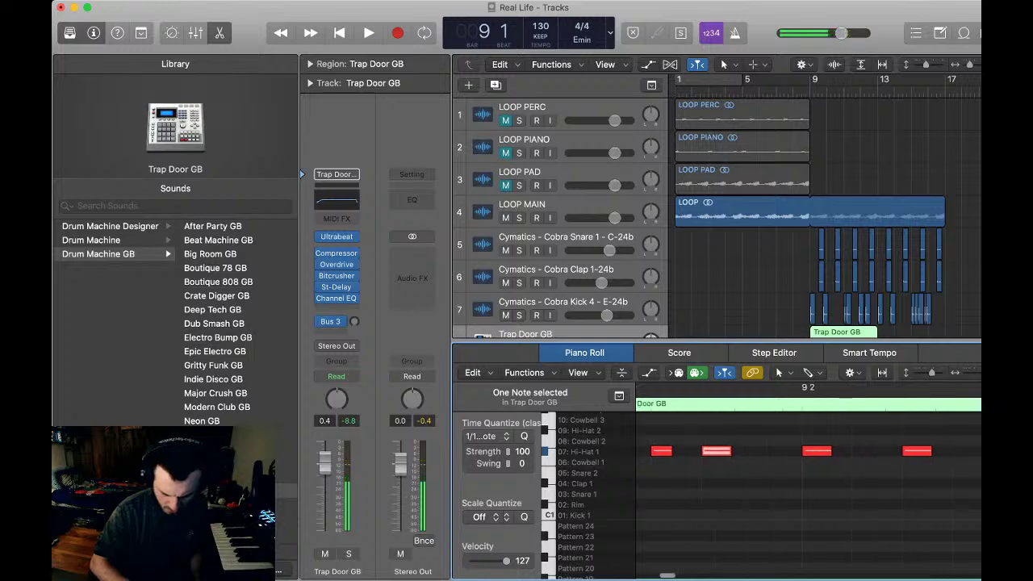
{"action": "left_click_drag", "start_coordinate": [729, 451], "coordinate": [736, 451]}
{"action": "left_click", "coordinate": [666, 451]}
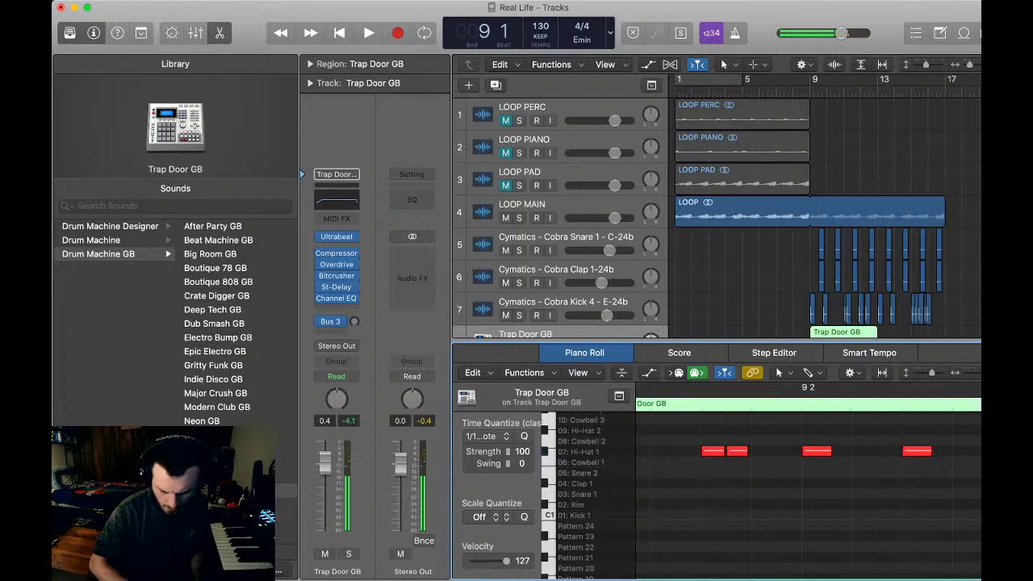
{"action": "left_click", "coordinate": [758, 451], "text": "super"}
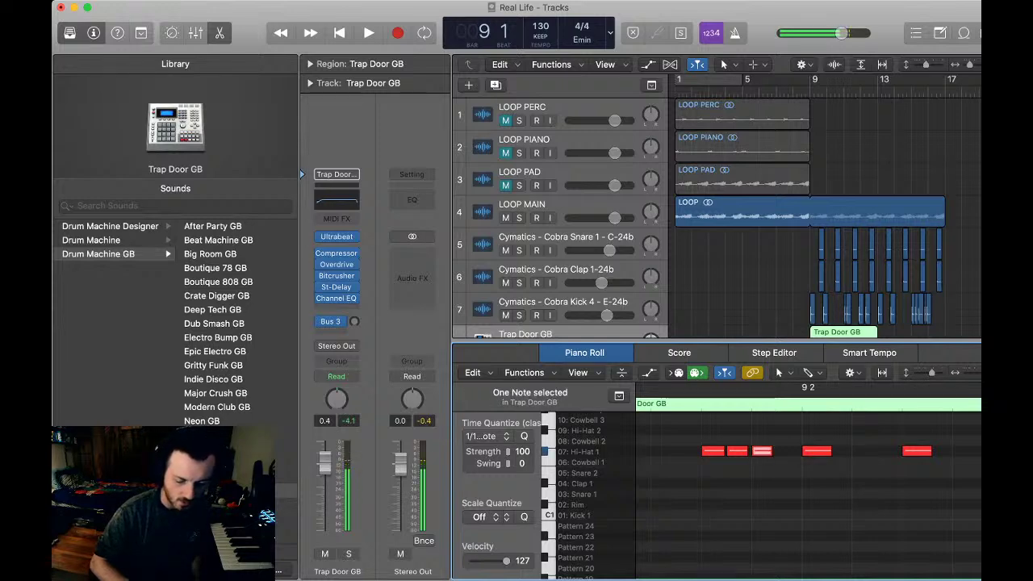
{"action": "left_click", "coordinate": [786, 451], "text": "super"}
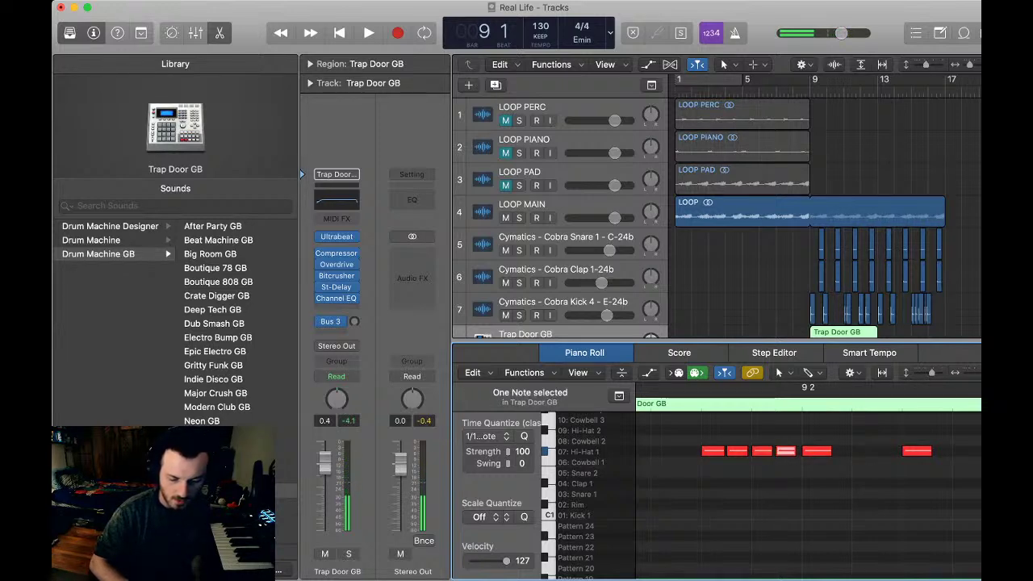
- Reselect the Trap Door GB region and audition its edited hi-hats from the start of bar 9
{"action": "left_click", "coordinate": [758, 290]}
{"action": "key", "text": "space"}
{"action": "key", "text": "space"}
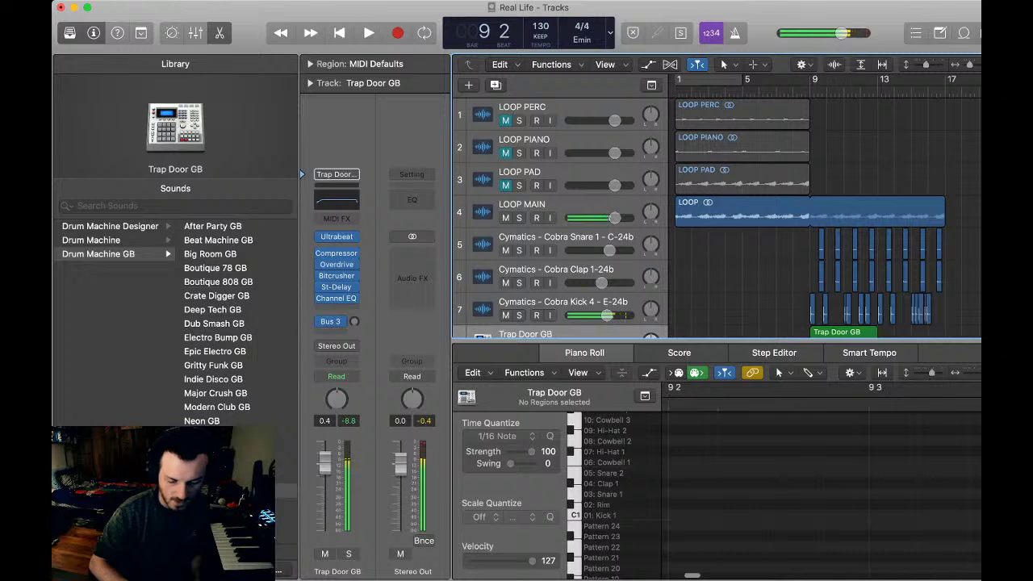
{"action": "scroll", "coordinate": [565, 218], "scroll_direction": "down", "scroll_amount": 1}
{"action": "left_click", "coordinate": [556, 311]}
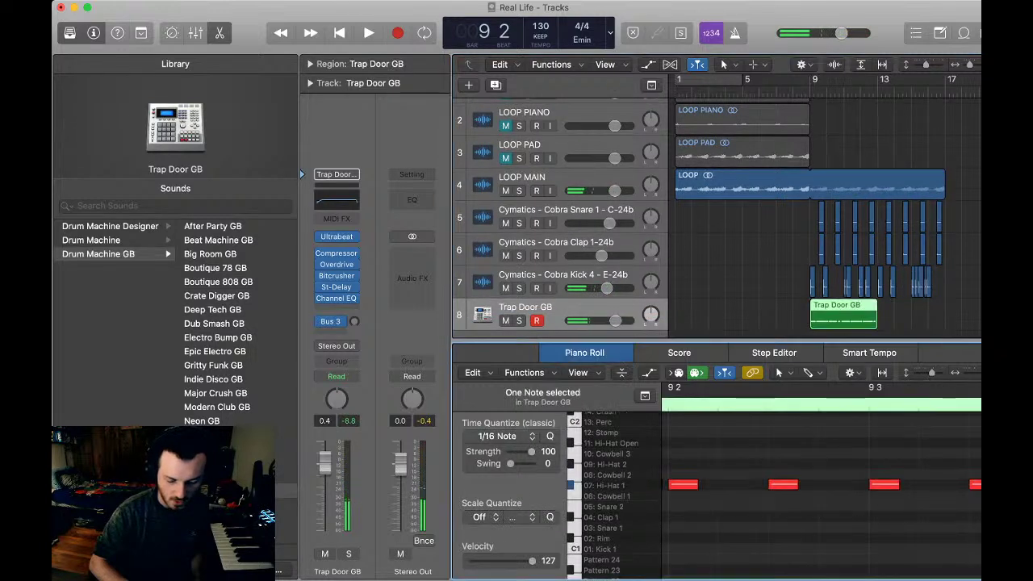
{"action": "key", "text": "super+u"}
{"action": "key", "text": "space"}
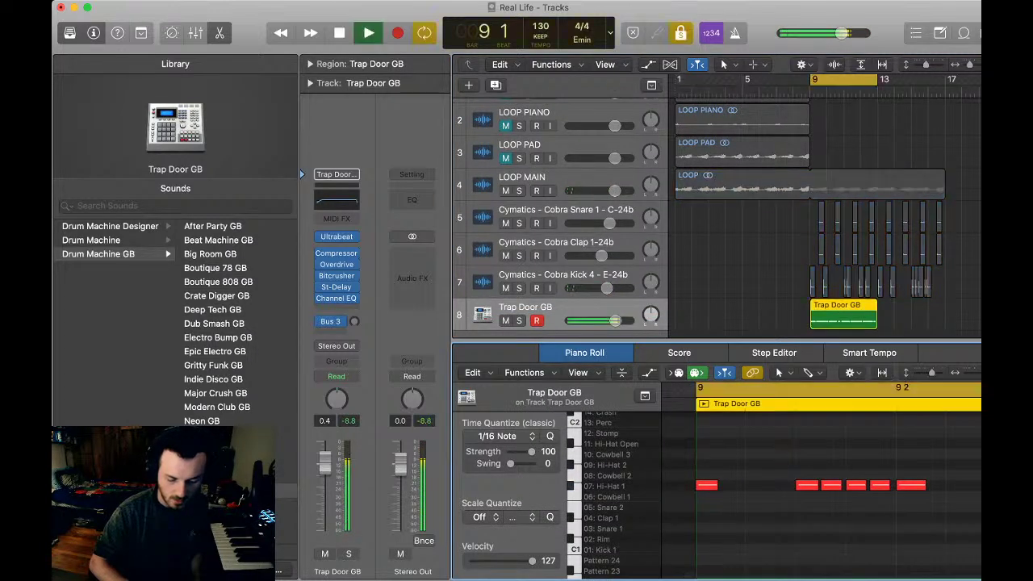
{"action": "key", "text": "alt+space"}
{"action": "scroll", "coordinate": [821, 492], "scroll_direction": "down", "scroll_amount": 4}
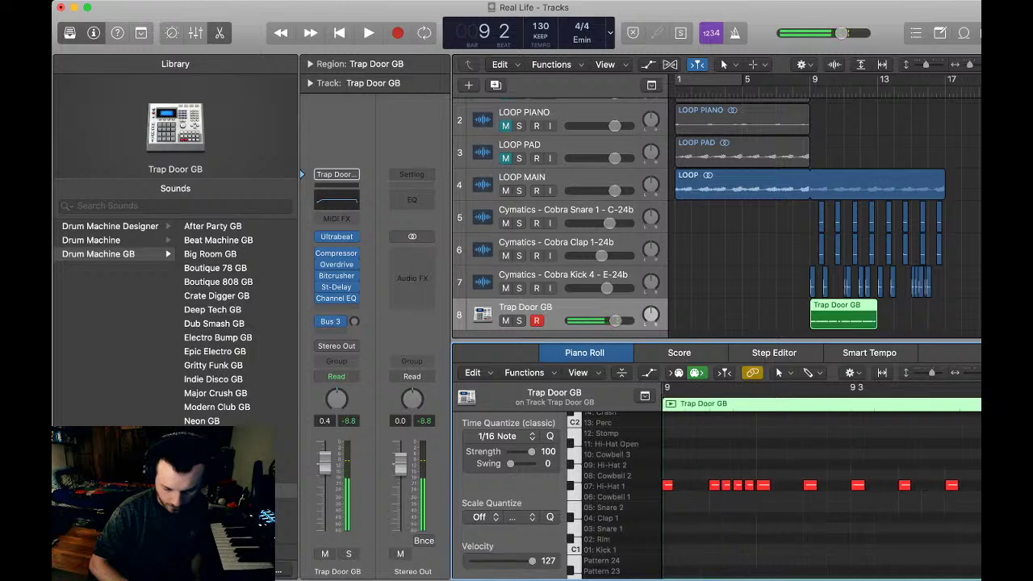
{"action": "scroll", "coordinate": [822, 492], "scroll_direction": "down", "scroll_amount": 3}
{"action": "key", "text": "super+u"}
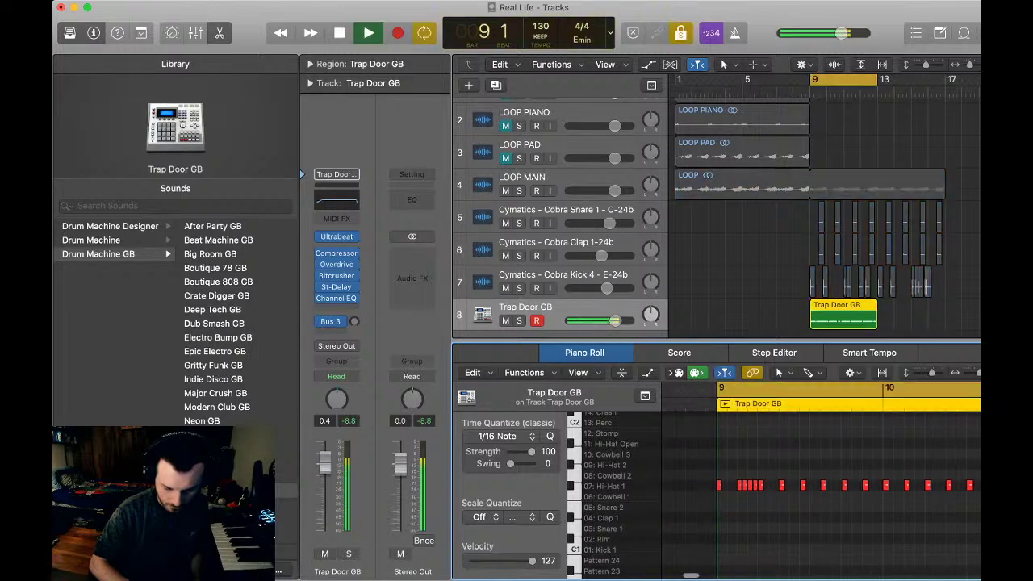
{"action": "key", "text": "space"}
{"action": "key", "text": "alt+space"}
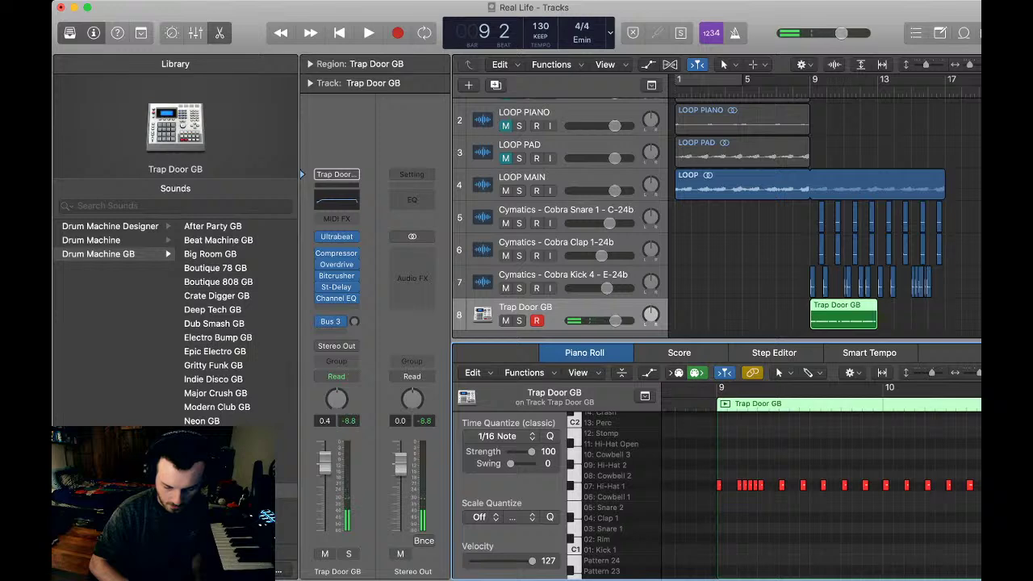
- Add a short Hi-Hat 1 note at 9 4 2 and audition the region from bar 9
{"action": "left_click", "coordinate": [833, 486], "text": "super"}
{"action": "left_click_drag", "start_coordinate": [834, 485], "coordinate": [854, 486]}
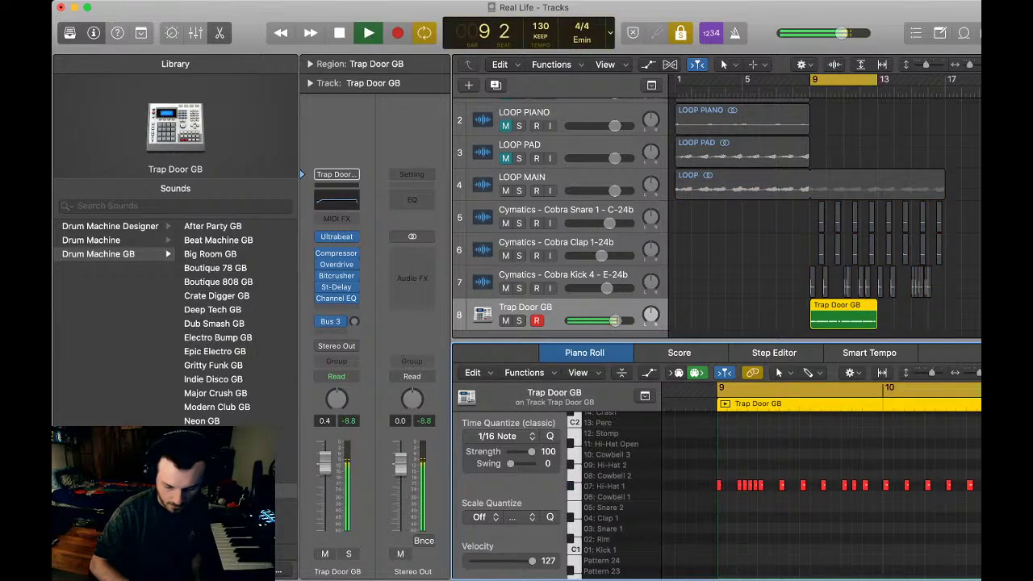
{"action": "scroll", "coordinate": [821, 484], "scroll_direction": "right", "scroll_amount": 1}
{"action": "key", "text": "Escape"}
- Fill the first beat of bar 10 with a continuous run of thirty-second-note Hi-Hat 1 hits up to 10 2 and audition it
{"action": "scroll", "coordinate": [821, 484], "scroll_direction": "right", "scroll_amount": 5}
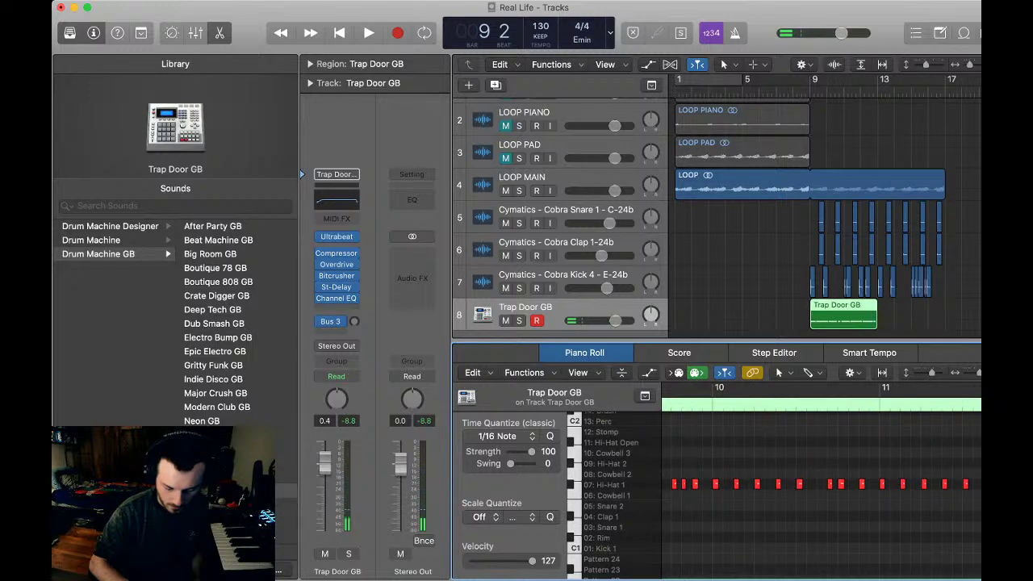
{"action": "left_click", "coordinate": [725, 484]}
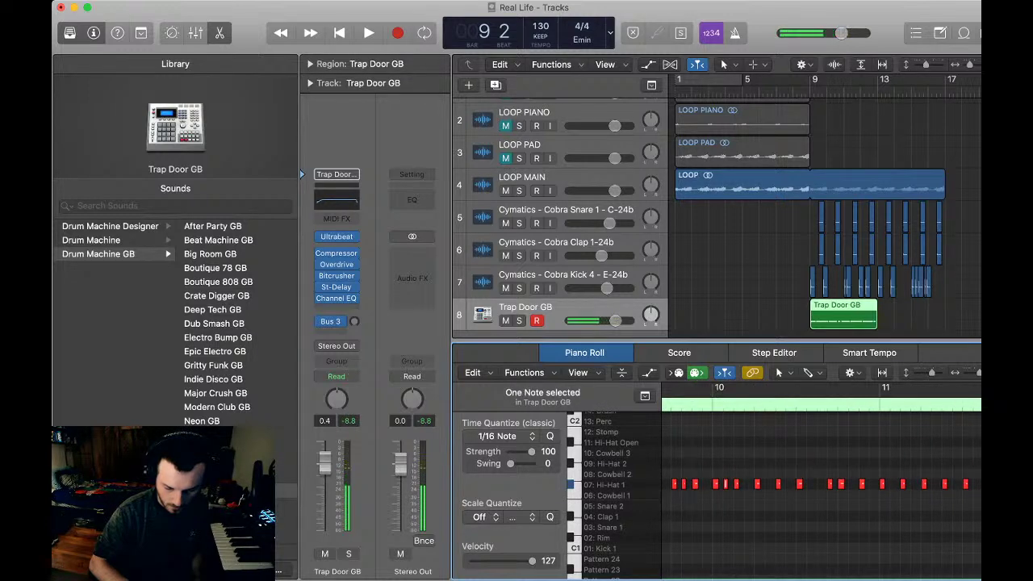
{"action": "left_click_drag", "start_coordinate": [979, 372], "coordinate": [986, 372]}
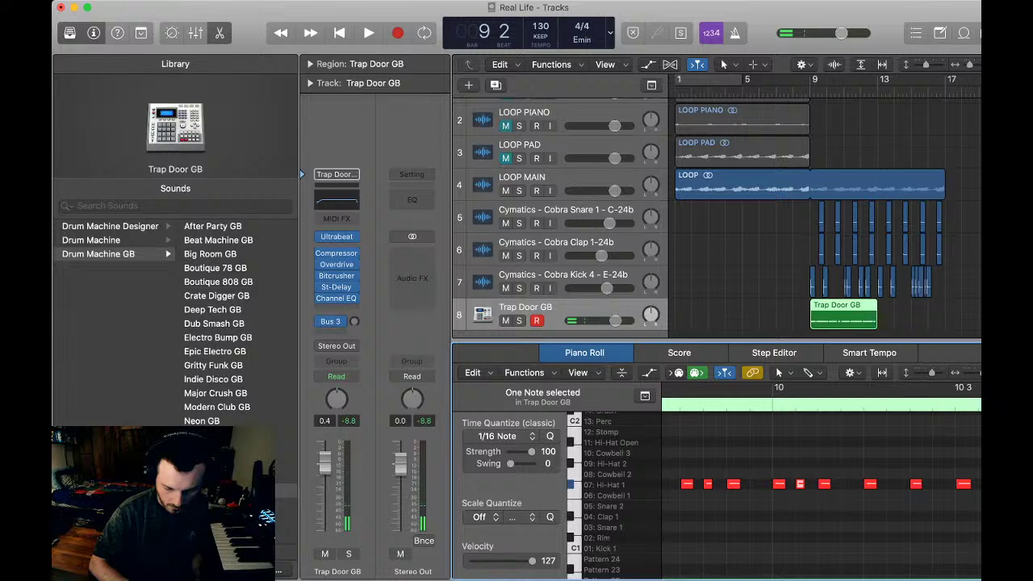
{"action": "left_click_drag", "start_coordinate": [799, 484], "coordinate": [786, 484]}
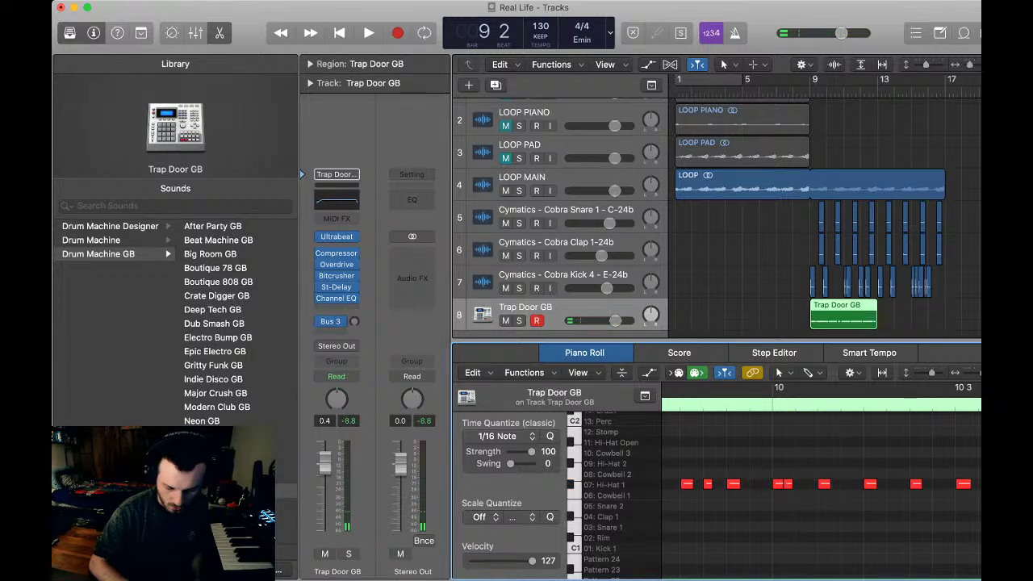
{"action": "left_click", "coordinate": [799, 484]}
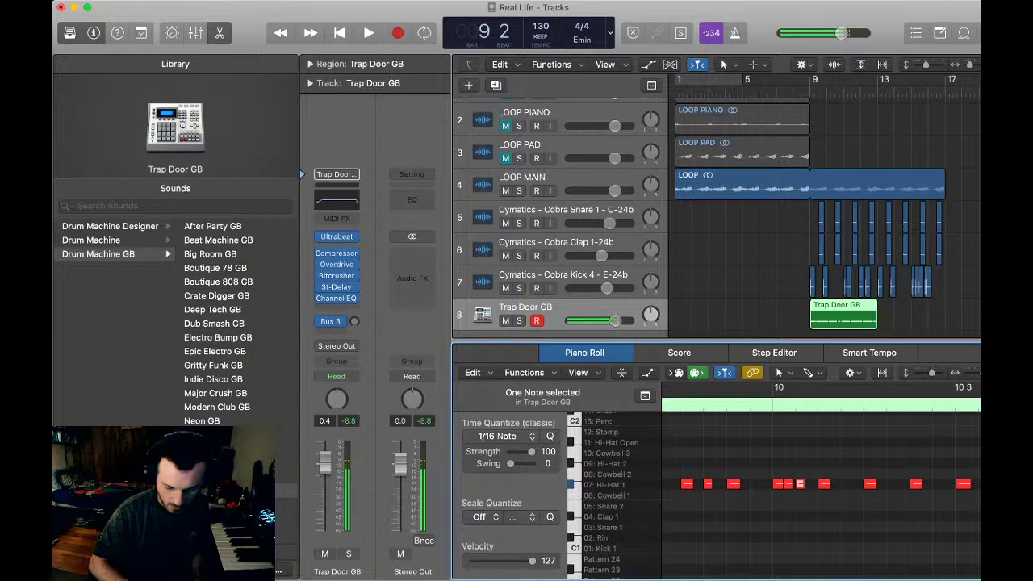
{"action": "left_click", "coordinate": [802, 510]}
{"action": "left_click", "coordinate": [800, 484]}
{"action": "left_click_drag", "start_coordinate": [816, 496], "coordinate": [763, 483]}
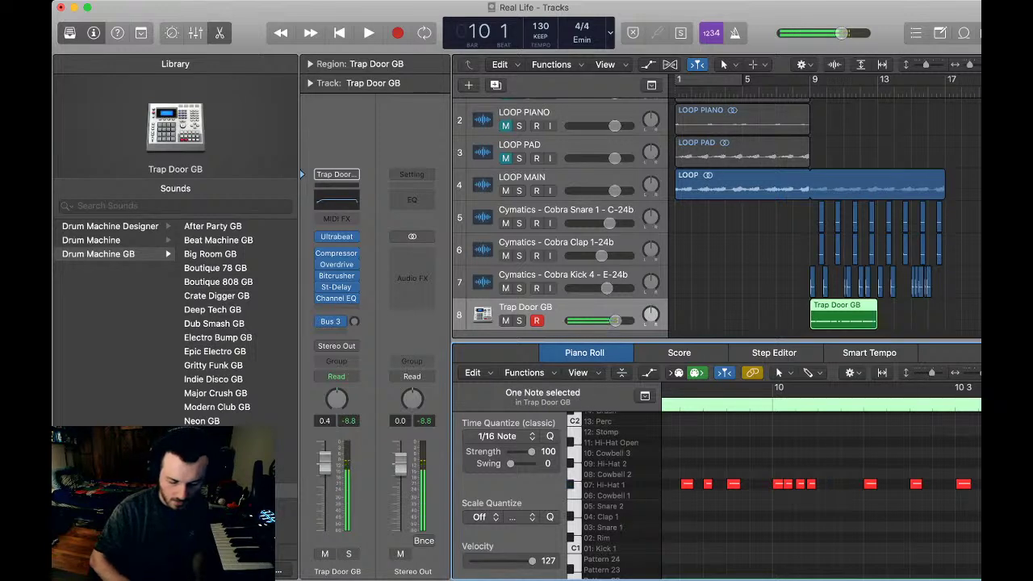
{"action": "key", "text": "space"}
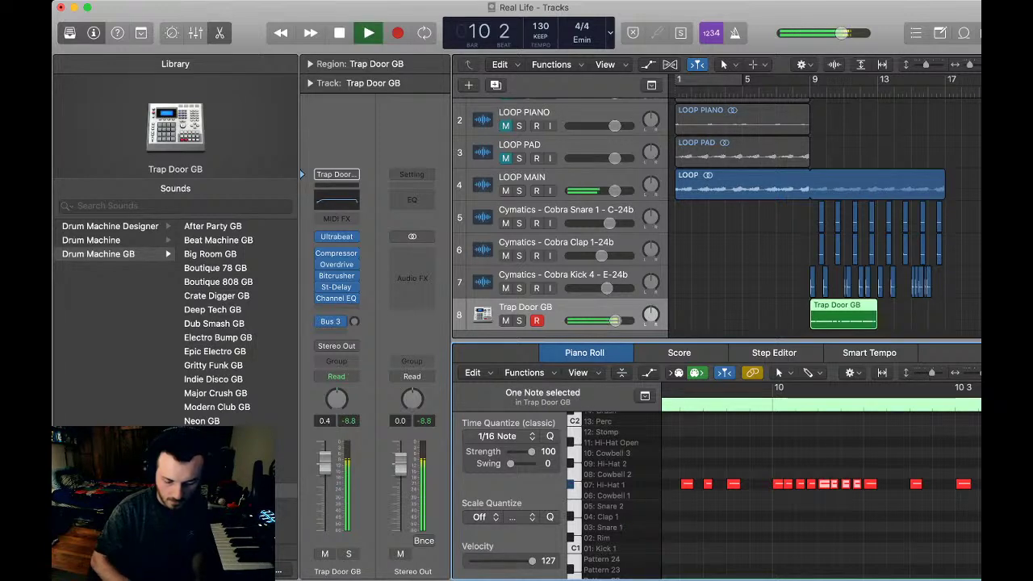
{"action": "key", "text": "space"}
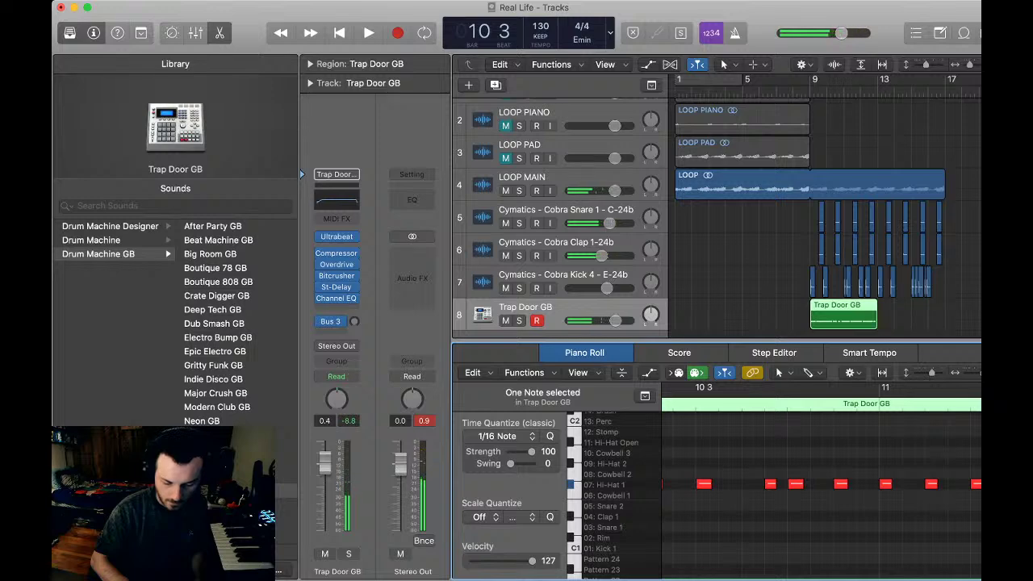
- Try thinning the bar 10 hi-hat run by removing single notes from its second half, auditioning each version
{"action": "scroll", "coordinate": [821, 484], "scroll_direction": "left", "scroll_amount": 5}
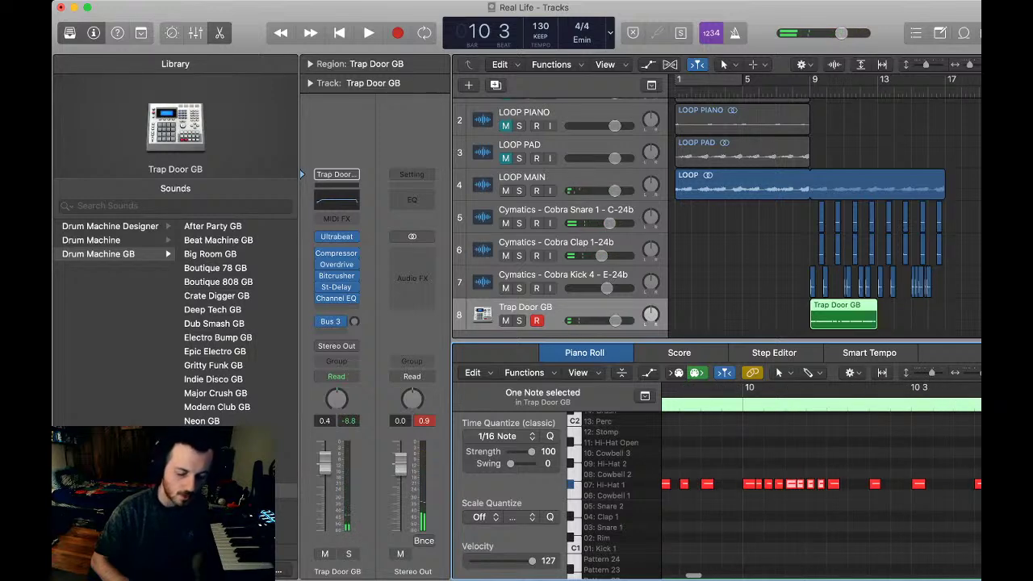
{"action": "key", "text": "comma"}
{"action": "left_click", "coordinate": [821, 517]}
{"action": "key", "text": "space"}
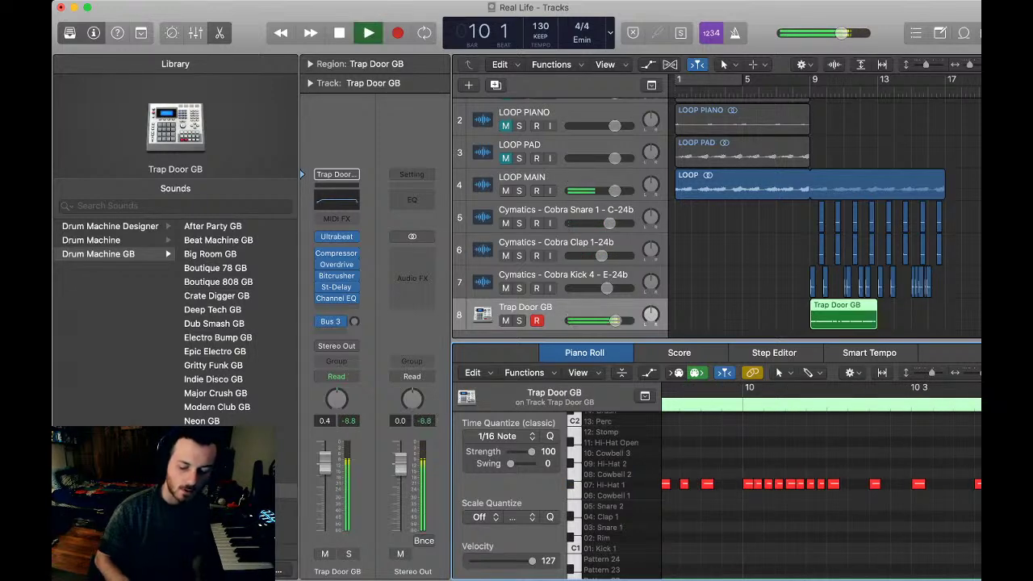
{"action": "key", "text": "space"}
{"action": "left_click", "coordinate": [821, 484]}
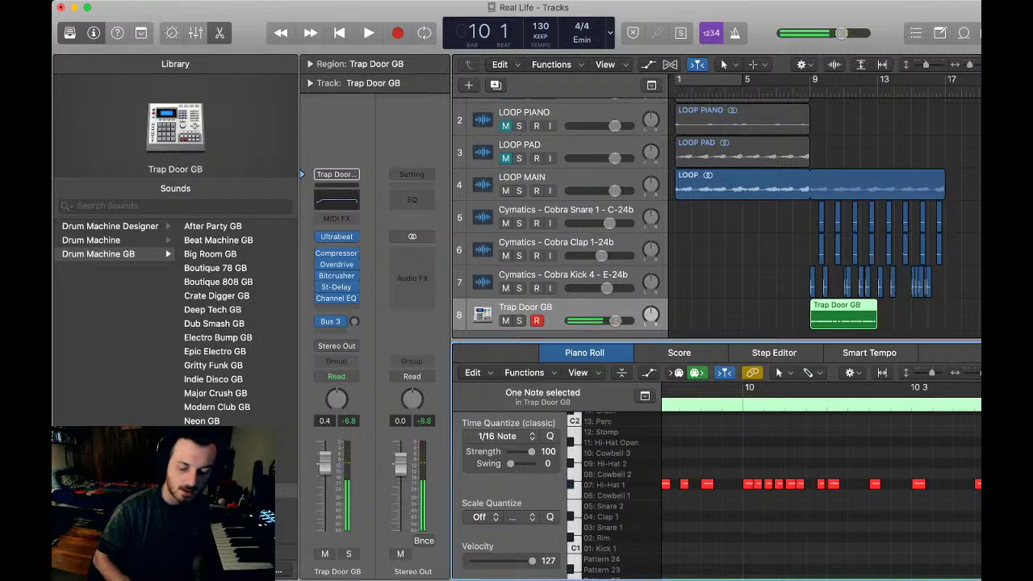
{"action": "key", "text": "space"}
{"action": "key", "text": "space"}
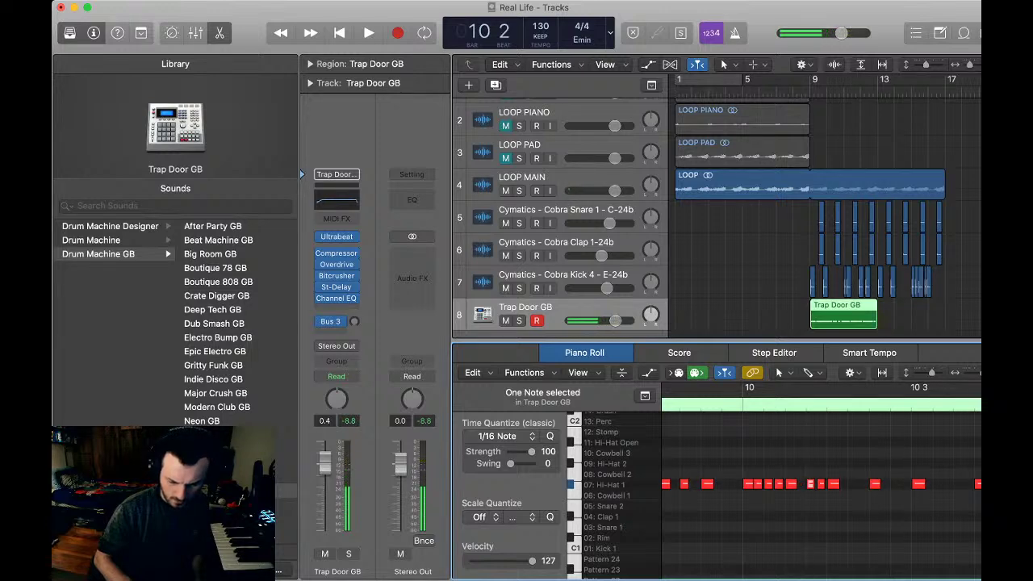
{"action": "key", "text": "space"}
{"action": "key", "text": "space"}
- Add a Hi-Hat 1 note at 10 2 2, just after the run, and audition bar 10
{"action": "scroll", "coordinate": [822, 484], "scroll_direction": "right", "scroll_amount": 3}
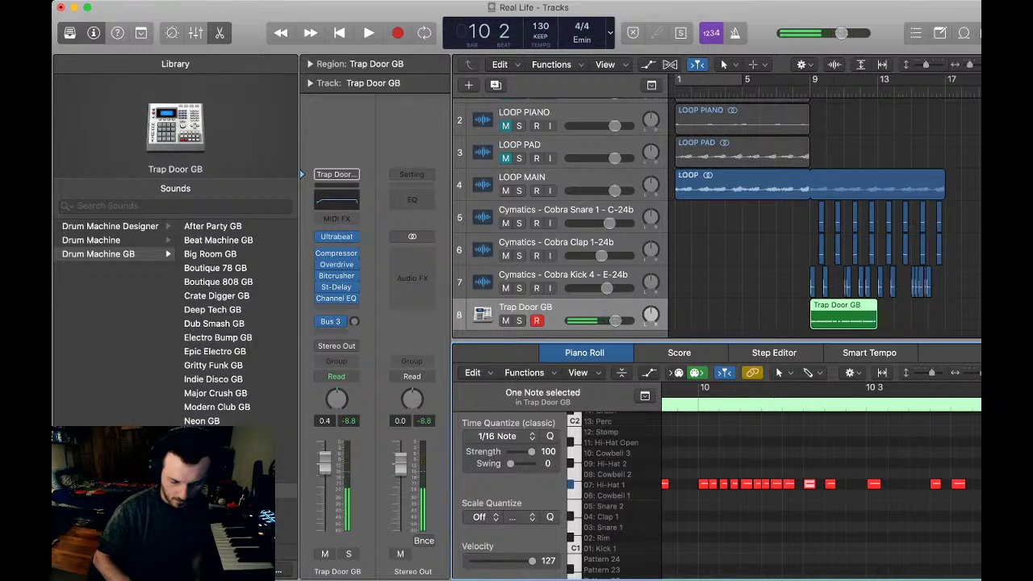
{"action": "key", "text": "space"}
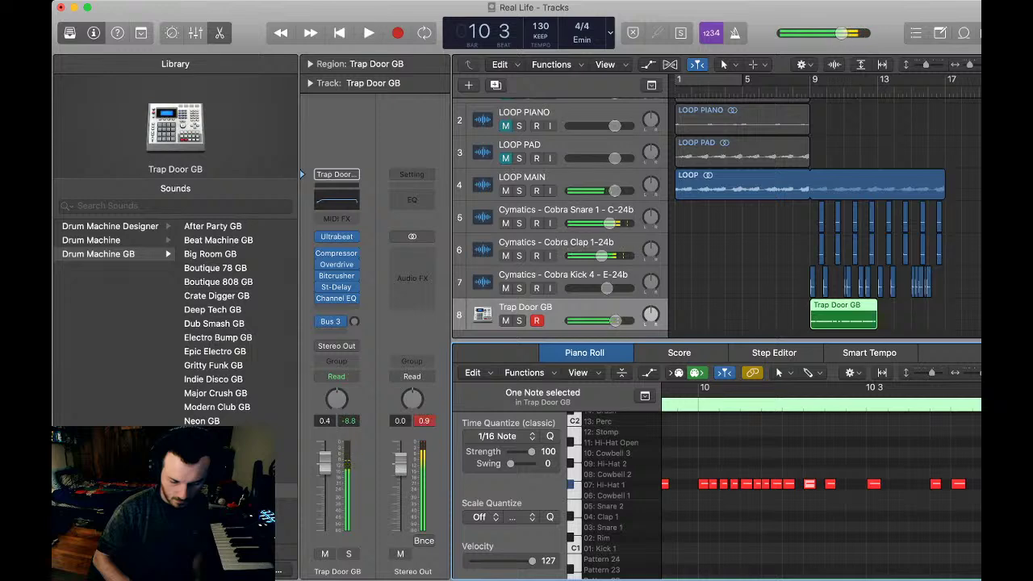
{"action": "key", "text": "space"}
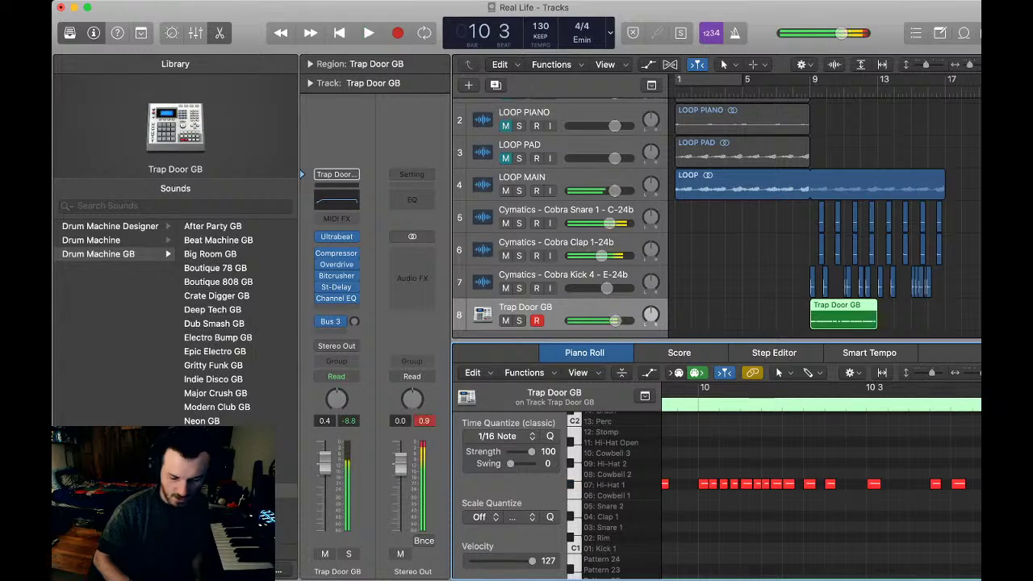
{"action": "key", "text": "space"}
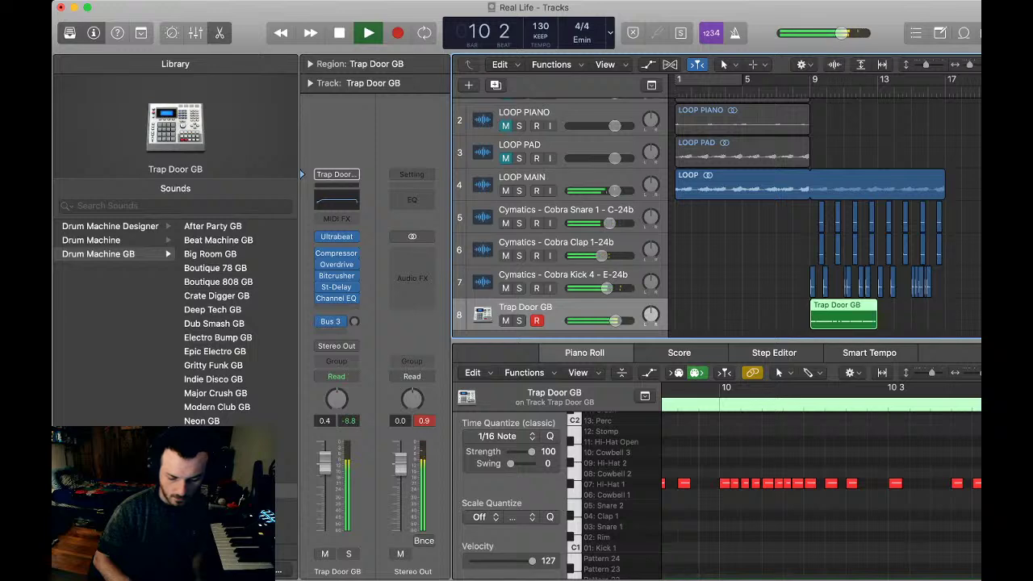
{"action": "key", "text": "space"}
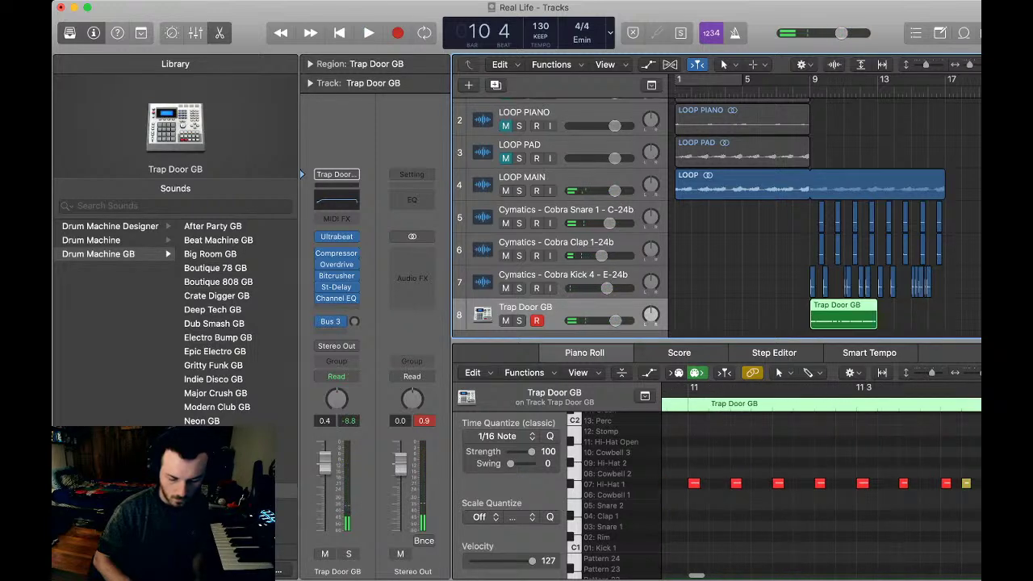
- Add Hi-Hat 1 notes at 11 1 2 and 11 2 4, auditioning bar 11 between the two additions
{"action": "key", "text": "Tab"}
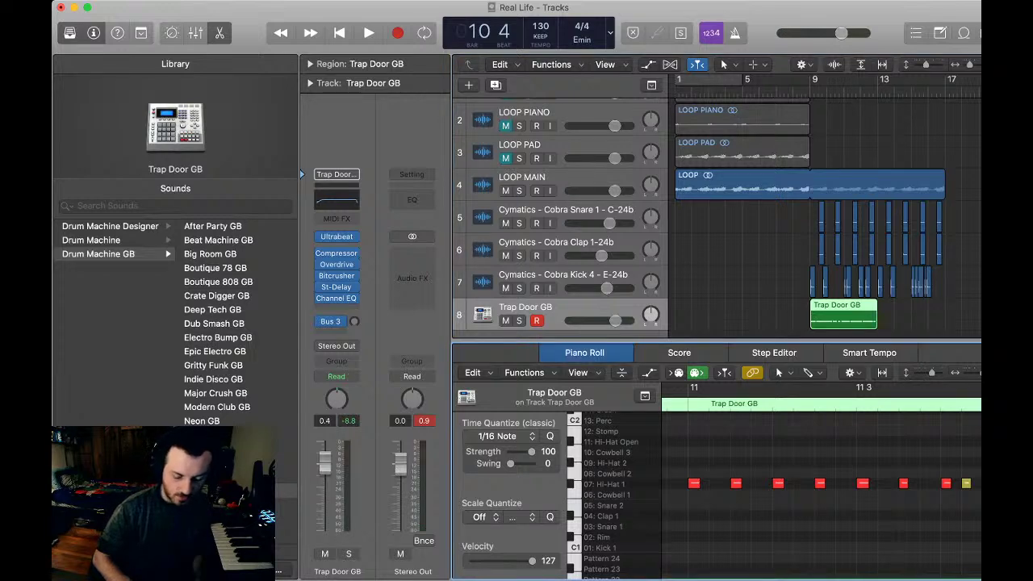
{"action": "left_click", "coordinate": [714, 483], "text": "super"}
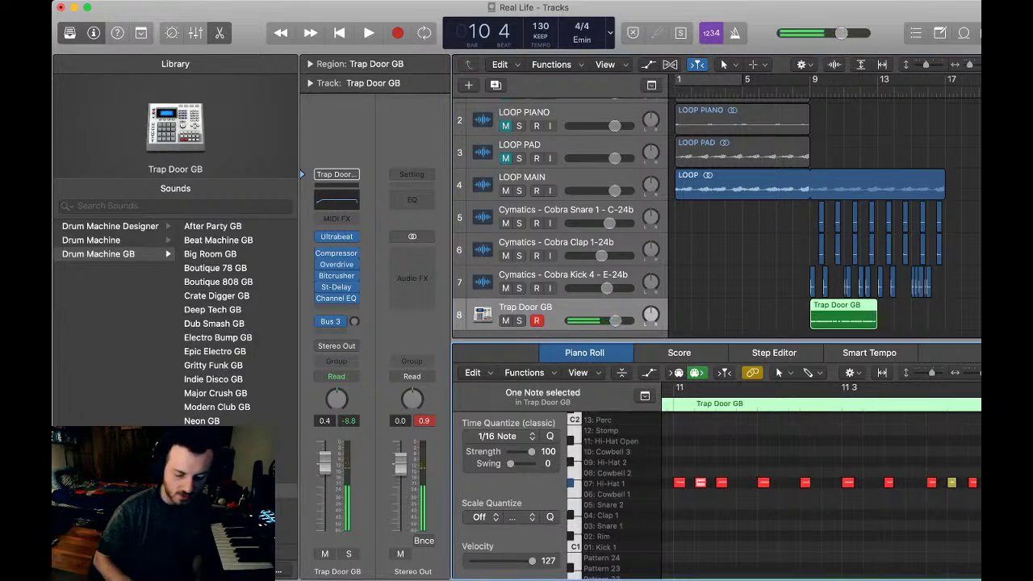
{"action": "key", "text": "space"}
{"action": "key", "text": "space"}
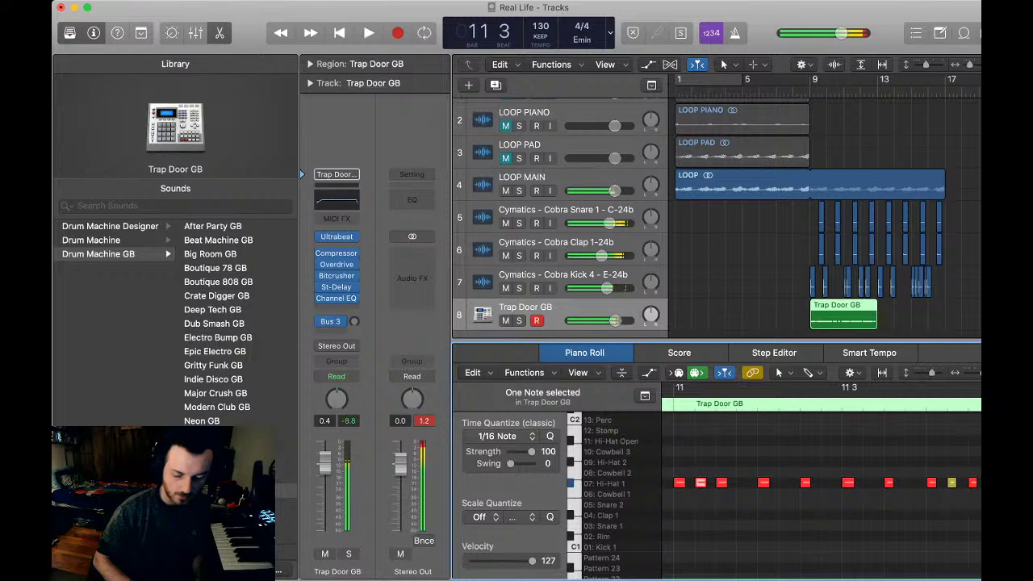
{"action": "scroll", "coordinate": [821, 484], "scroll_direction": "right", "scroll_amount": 2}
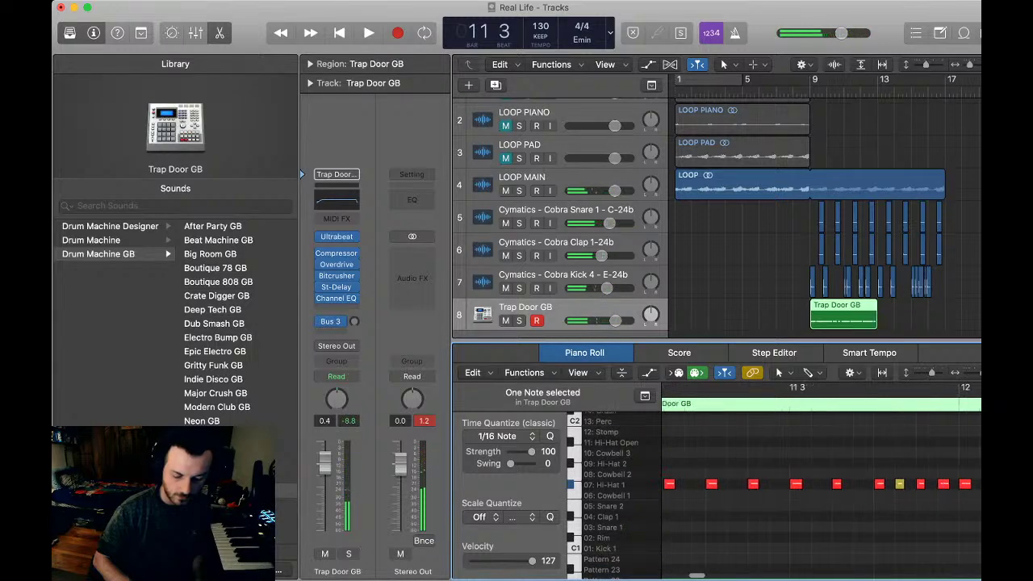
{"action": "left_click", "coordinate": [774, 484]}
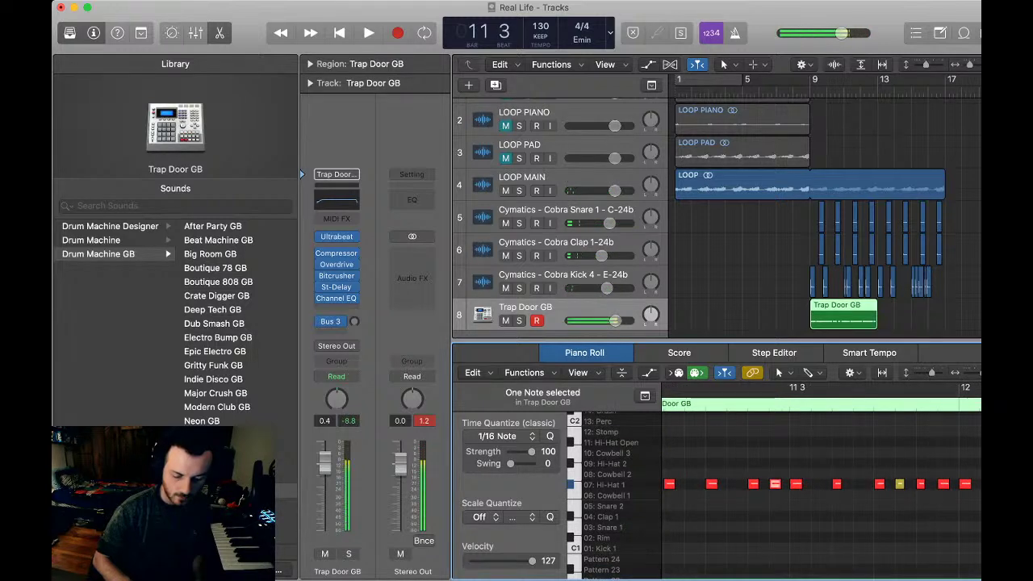
- Select the two Hi-Hat 1 notes just before 11 3 and audition the pattern through bar 12
{"action": "left_click_drag", "start_coordinate": [786, 468], "coordinate": [750, 496]}
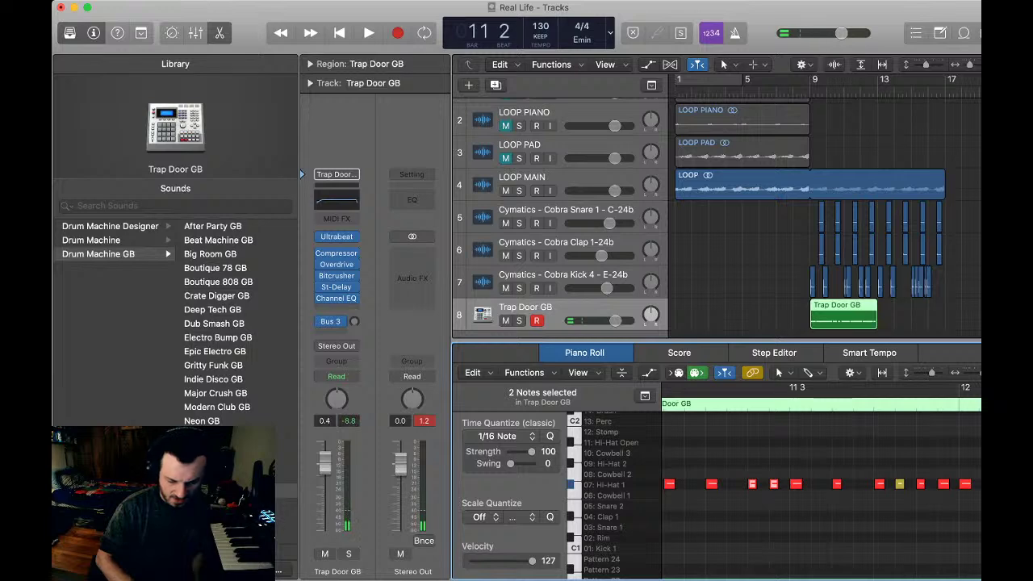
{"action": "key", "text": "space"}
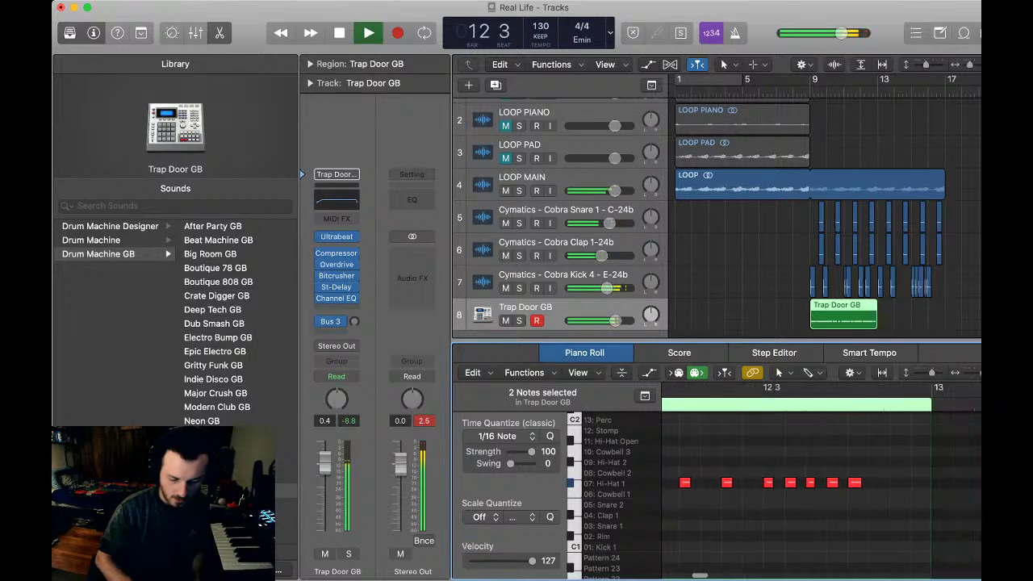
{"action": "key", "text": "space"}
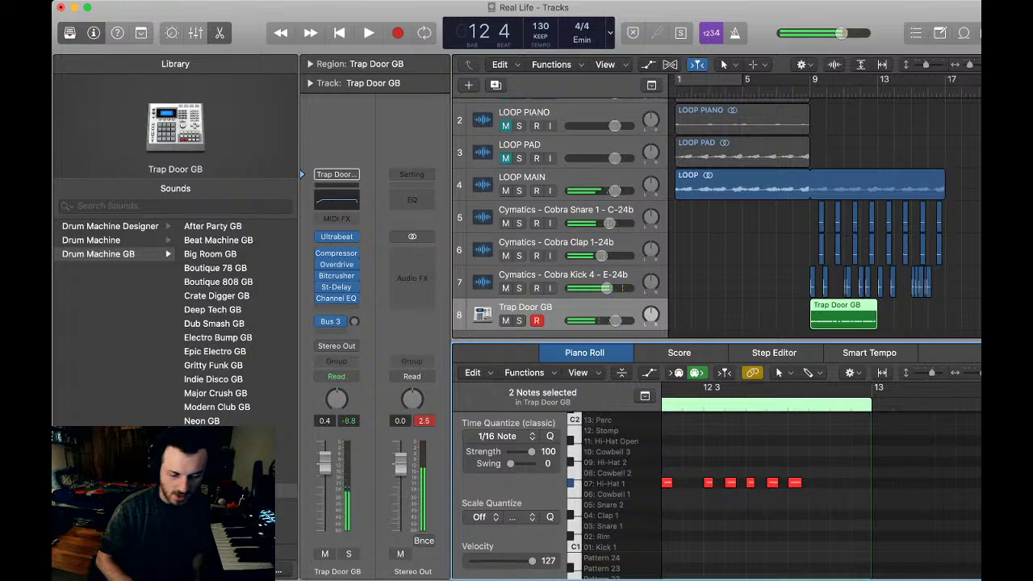
- Raise the Trap Door GB track's volume to 5.8 dB and set the velocity of all its hi-hat notes to 102
{"action": "key", "text": "p"}
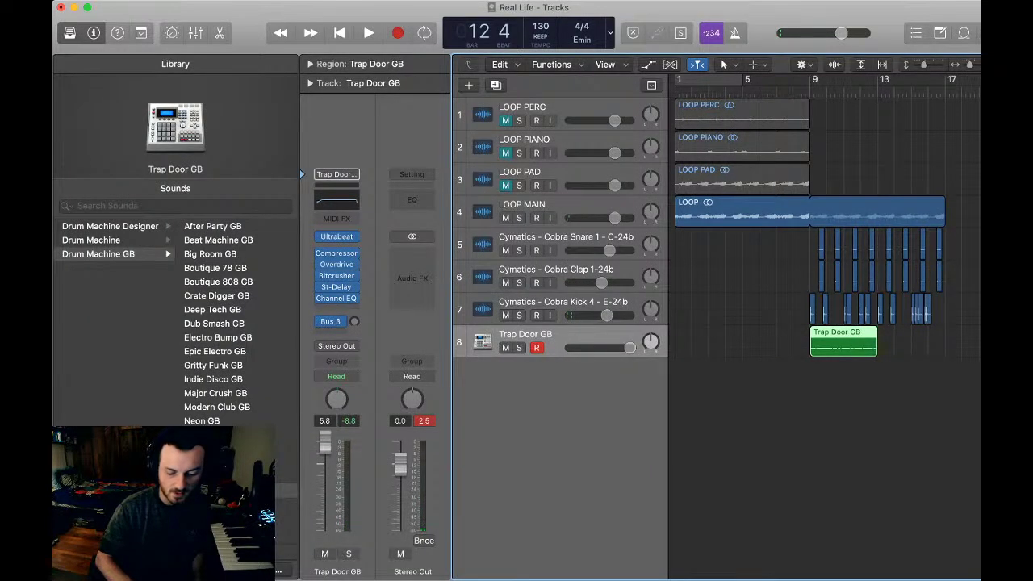
{"action": "key", "text": "p"}
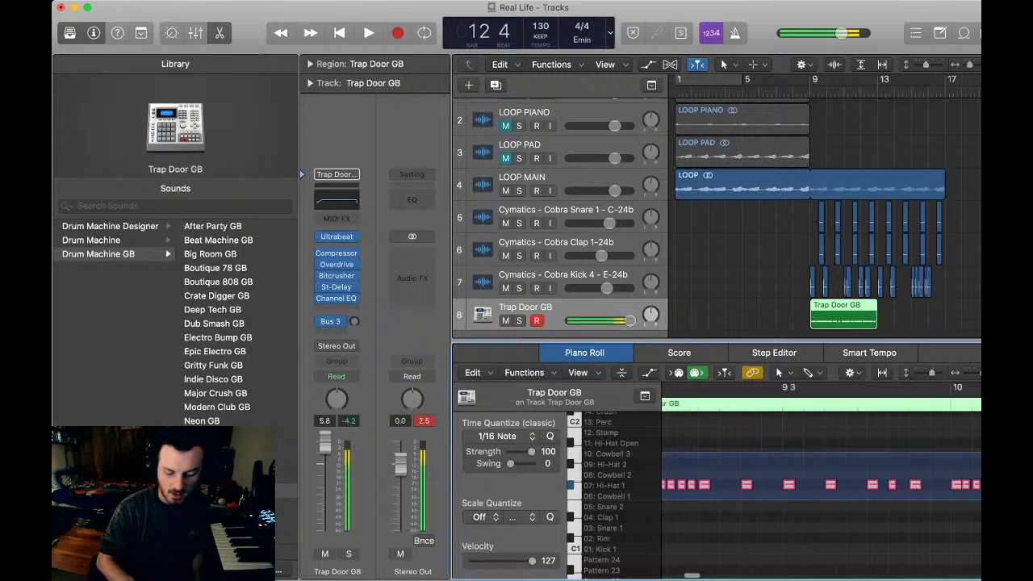
{"action": "left_click_drag", "start_coordinate": [664, 453], "coordinate": [659, 453]}
{"action": "left_click", "coordinate": [843, 315]}
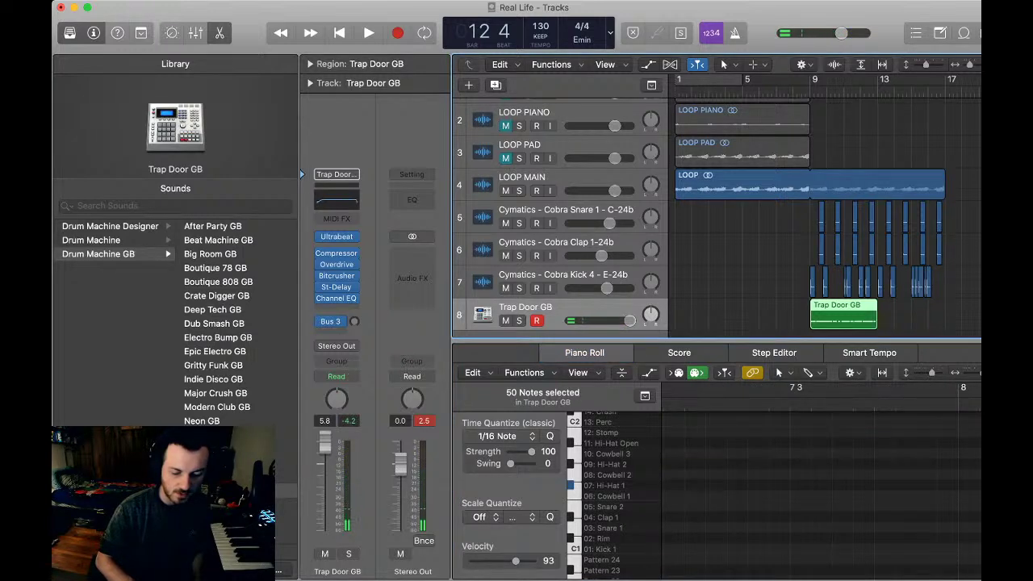
{"action": "key", "text": "super+Tab"}
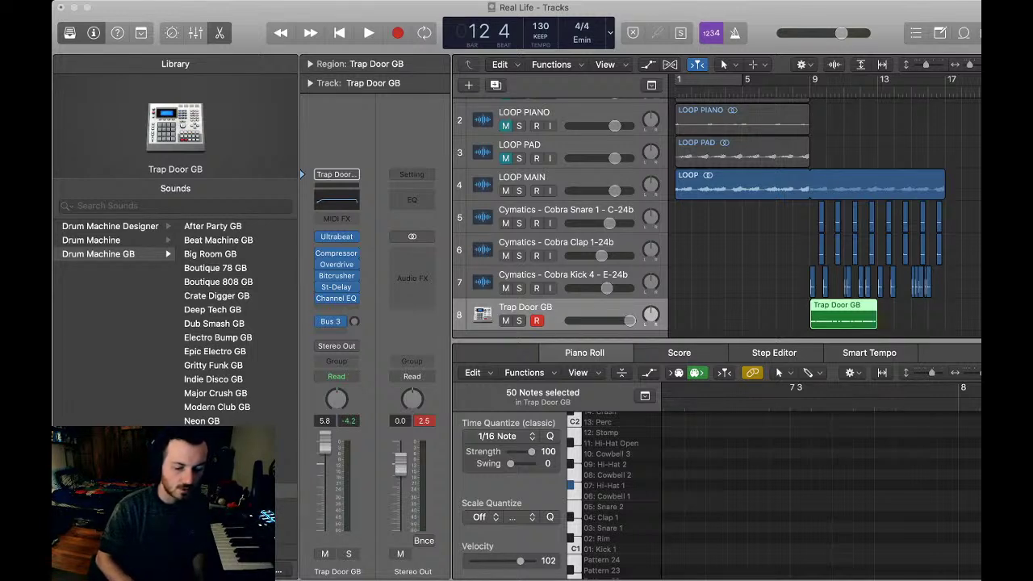
{"action": "key", "text": "super+Tab"}
- Repeat the Trap Door GB region across bars 13 to 16 while playing from bar 9
{"action": "key", "text": "space"}
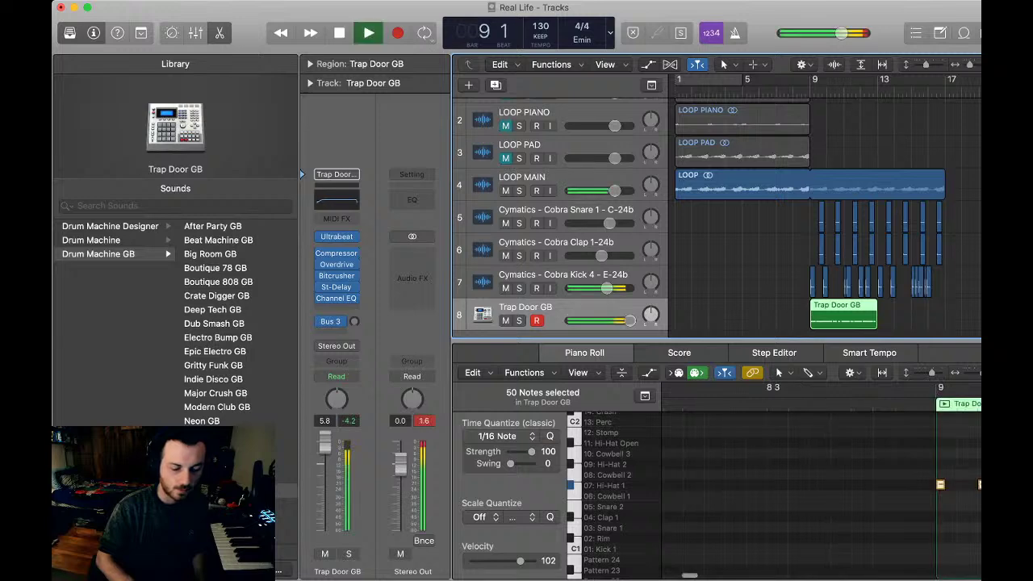
{"action": "key", "text": "e"}
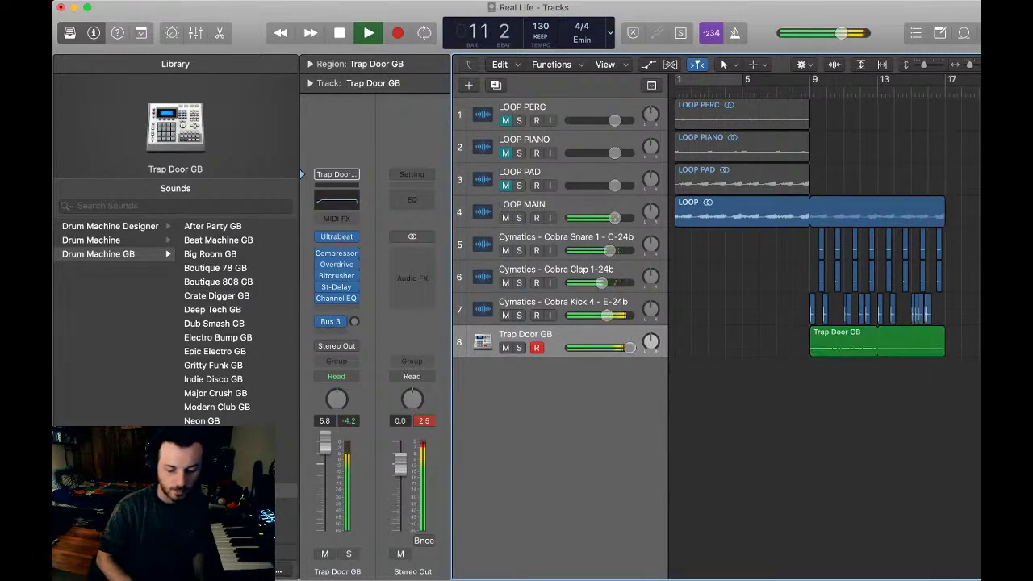
- Add a Wider effect to the Trap Door GB track and lower its volume to 1.9 dB while auditioning
{"action": "key", "text": "super+shift+a"}
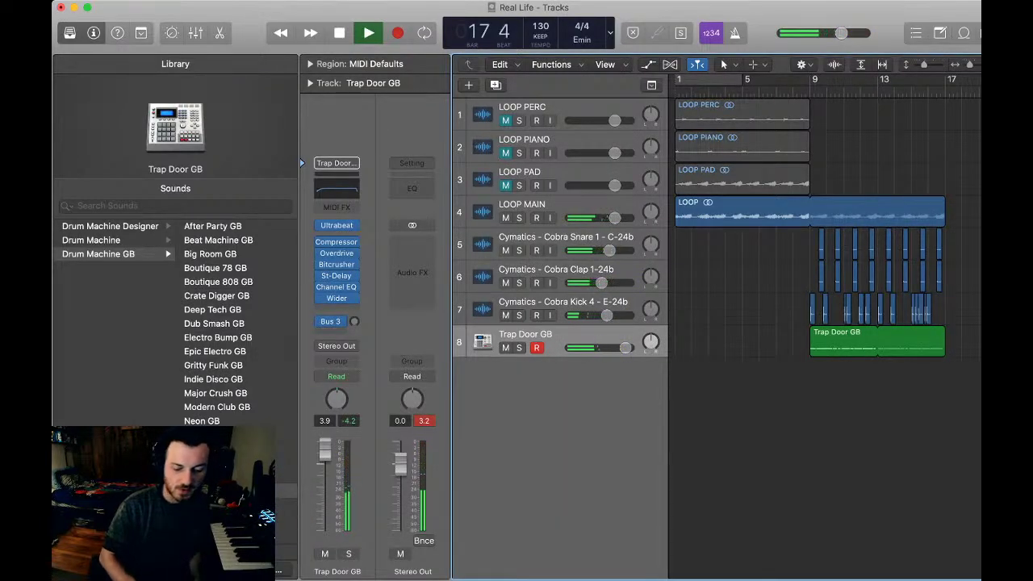
{"action": "key", "text": "Return"}
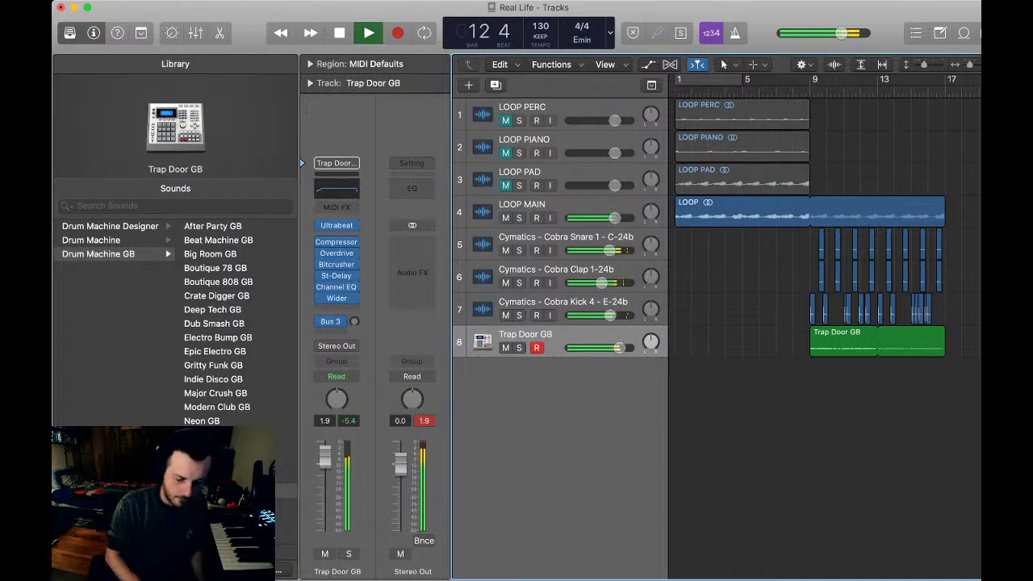
- Lower the Cobra Snare and Cobra Clap tracks together slightly during playback, then stop
{"action": "left_click", "coordinate": [564, 244]}
{"action": "left_click", "coordinate": [565, 277], "text": "shift"}
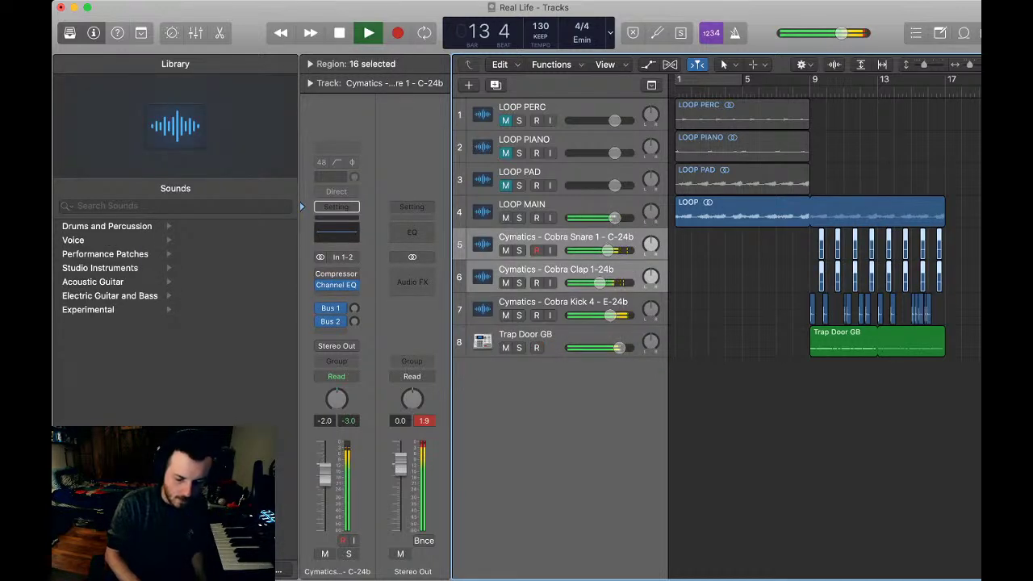
{"action": "left_click_drag", "start_coordinate": [608, 250], "coordinate": [603, 250]}
{"action": "left_click", "coordinate": [565, 420]}
{"action": "key", "text": "space"}
- Create a new software instrument track and place it directly below LOOP MAIN
{"action": "left_click", "coordinate": [565, 342]}
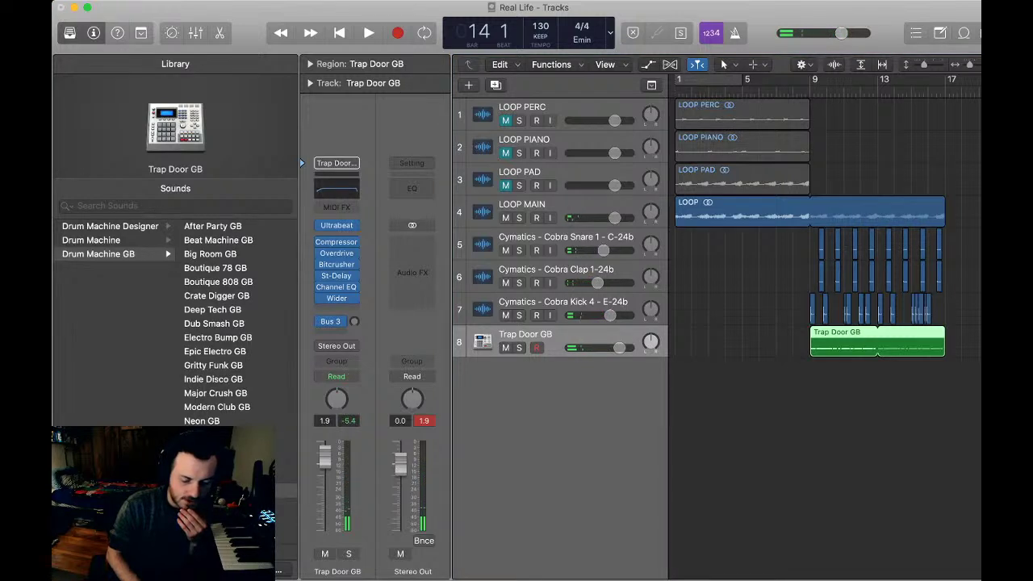
{"action": "key", "text": "alt+super+s"}
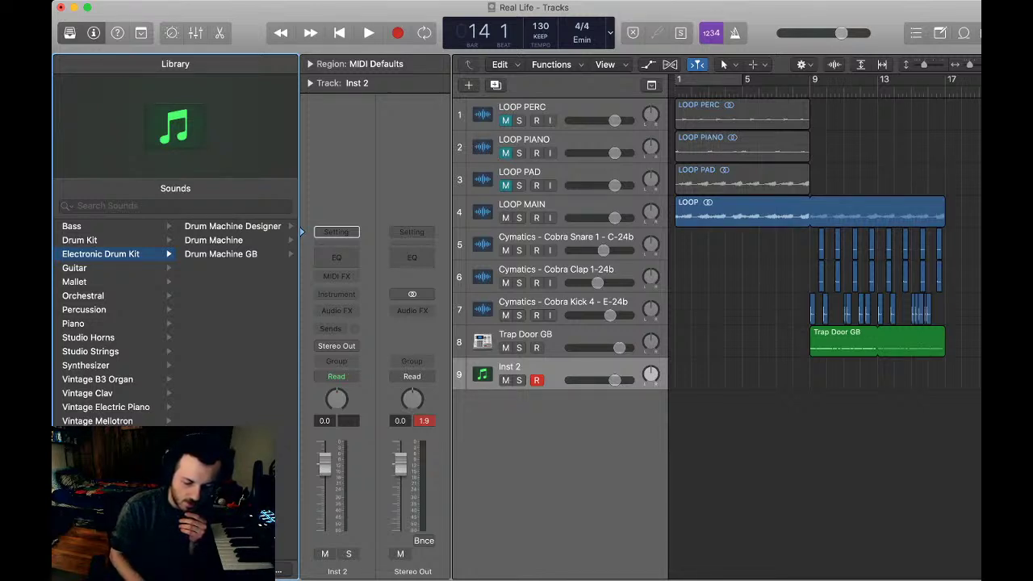
{"action": "left_click_drag", "start_coordinate": [484, 372], "coordinate": [484, 229]}
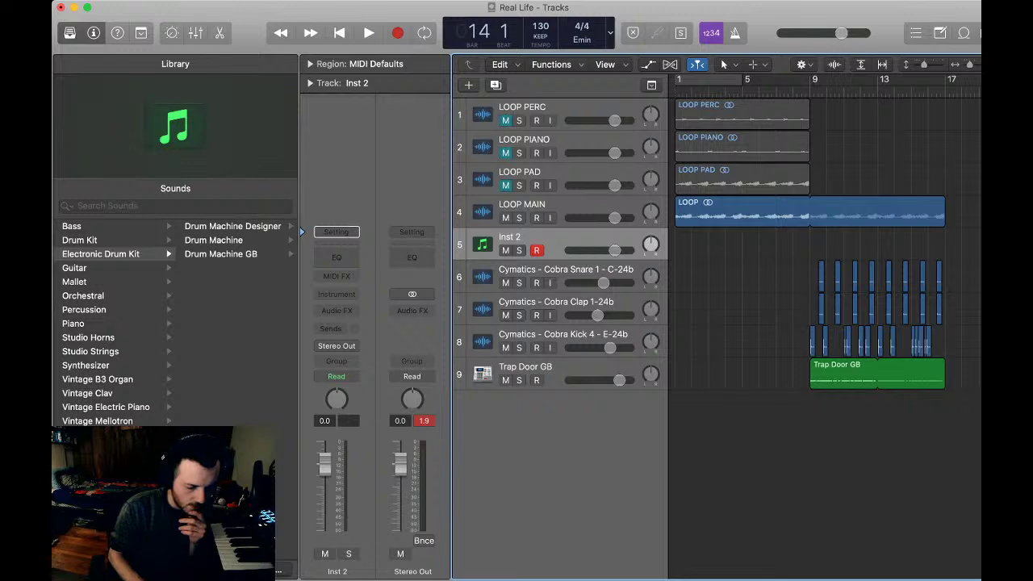
- Try the synthesizer bass patches Trap Bass, Synth Bass Mutation, Synth E-Bass and Punch Me on the new instrument track
{"action": "left_click", "coordinate": [86, 364]}
{"action": "left_click", "coordinate": [194, 240]}
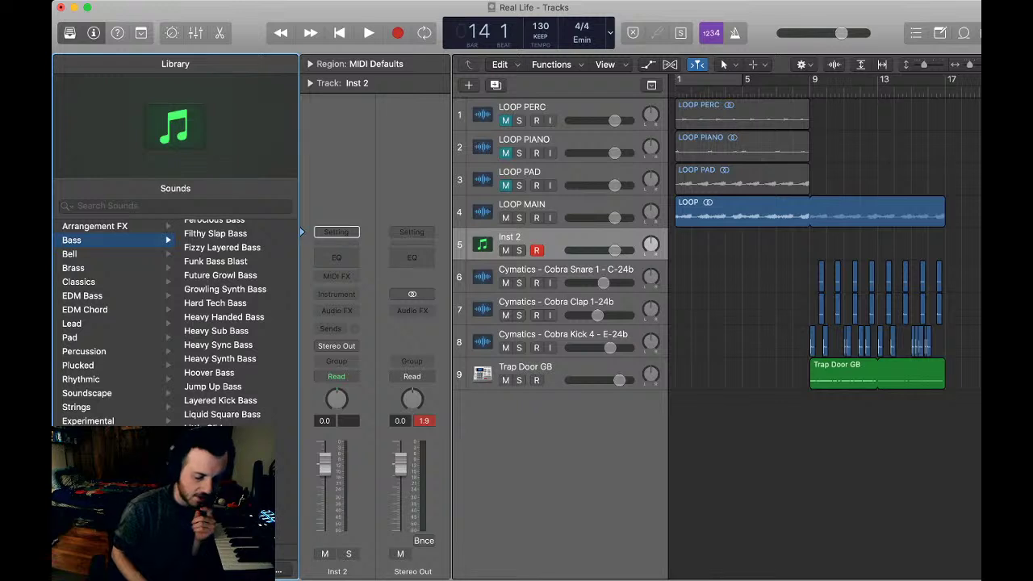
{"action": "scroll", "coordinate": [224, 323], "scroll_direction": "down", "scroll_amount": 4}
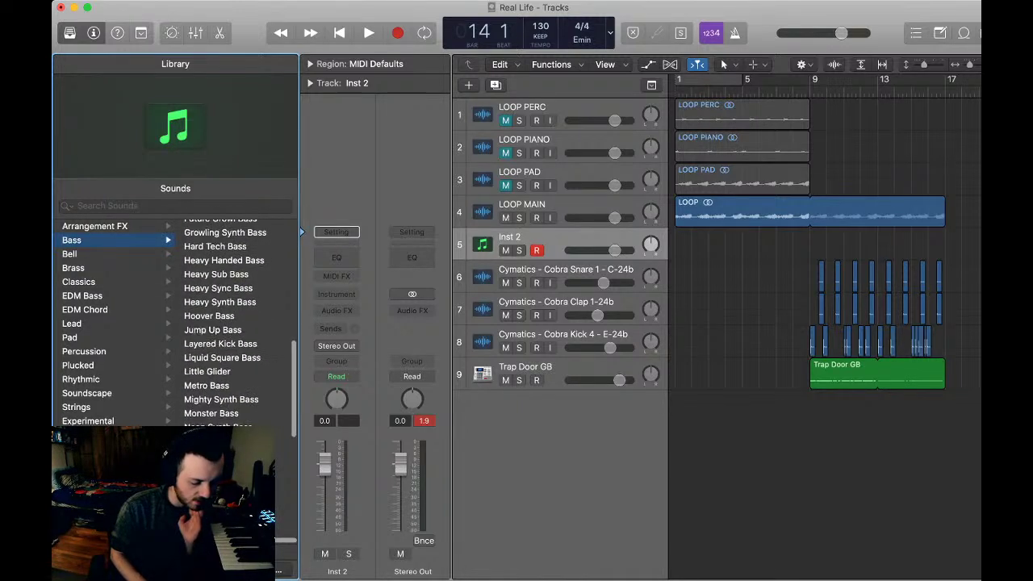
{"action": "scroll", "coordinate": [225, 322], "scroll_direction": "down", "scroll_amount": 10}
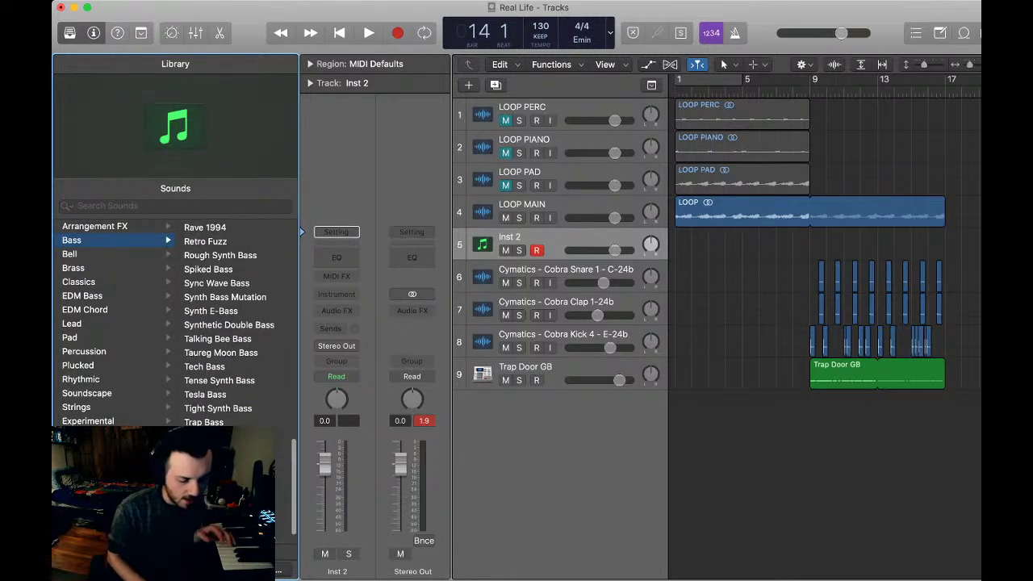
{"action": "left_click", "coordinate": [211, 313]}
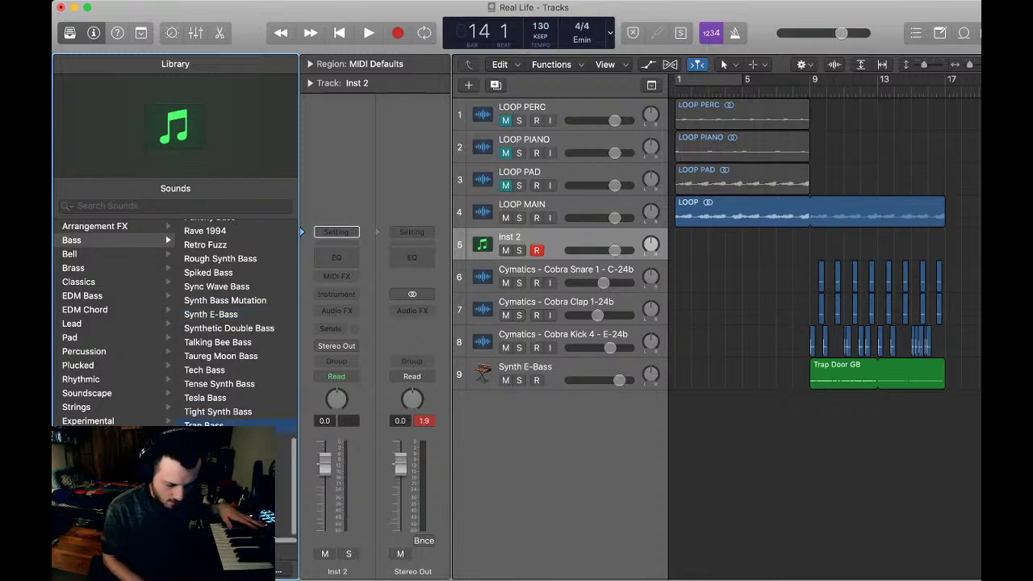
{"action": "scroll", "coordinate": [225, 323], "scroll_direction": "up", "scroll_amount": 2}
{"action": "left_click", "coordinate": [225, 323]}
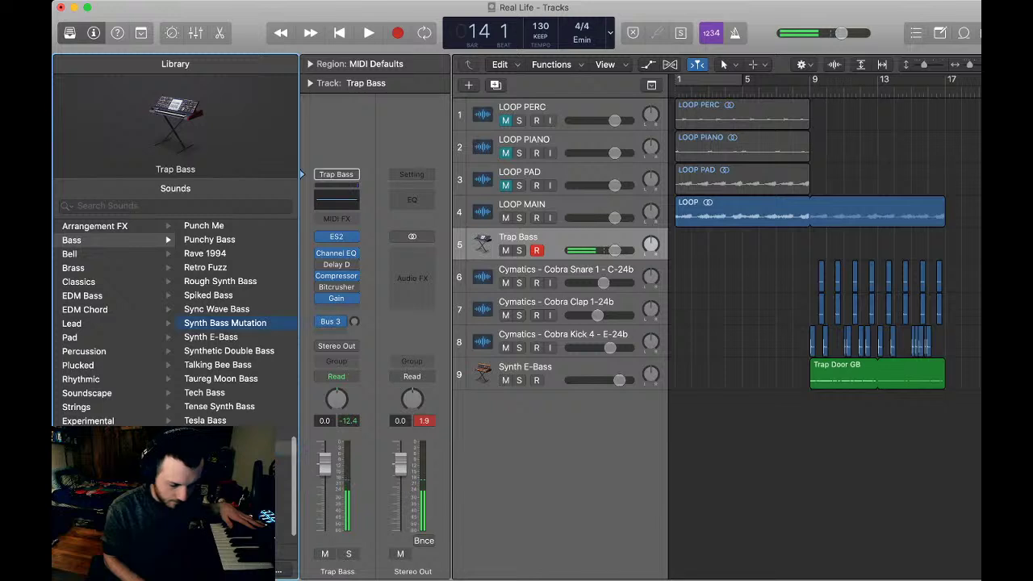
{"action": "key", "text": "Down"}
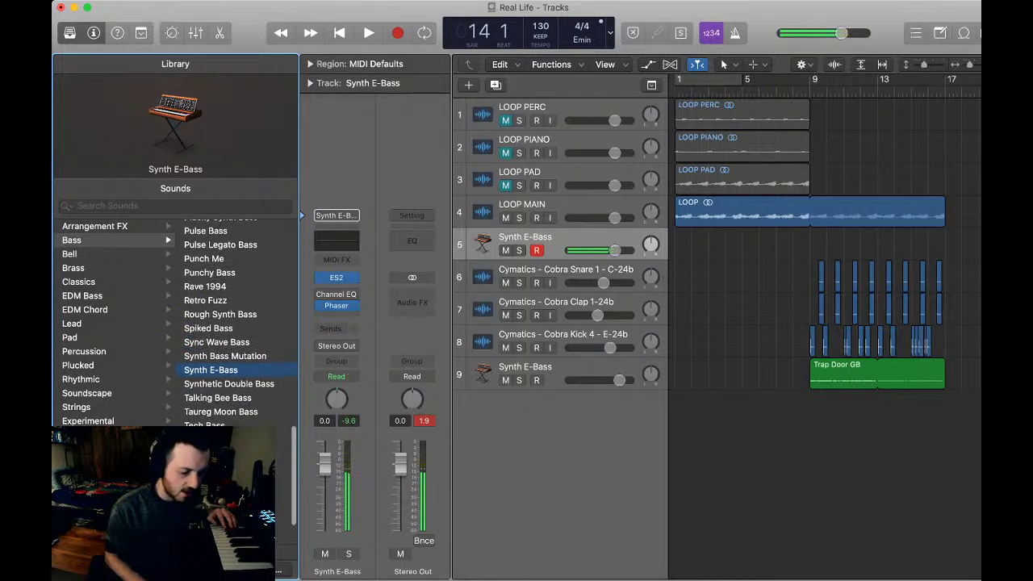
{"action": "left_click", "coordinate": [203, 258]}
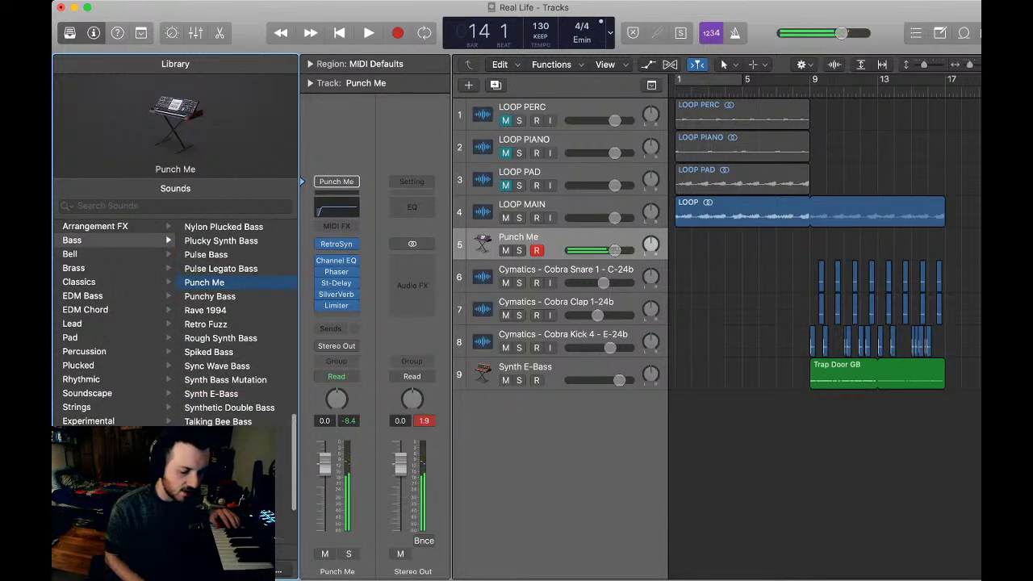
- Audition Taureg Moon Bass and Heavy Sub Bass on the new track, and settle on the Deep Sub Bass patch
{"action": "scroll", "coordinate": [226, 322], "scroll_direction": "up", "scroll_amount": 2}
{"action": "scroll", "coordinate": [226, 323], "scroll_direction": "down", "scroll_amount": 5}
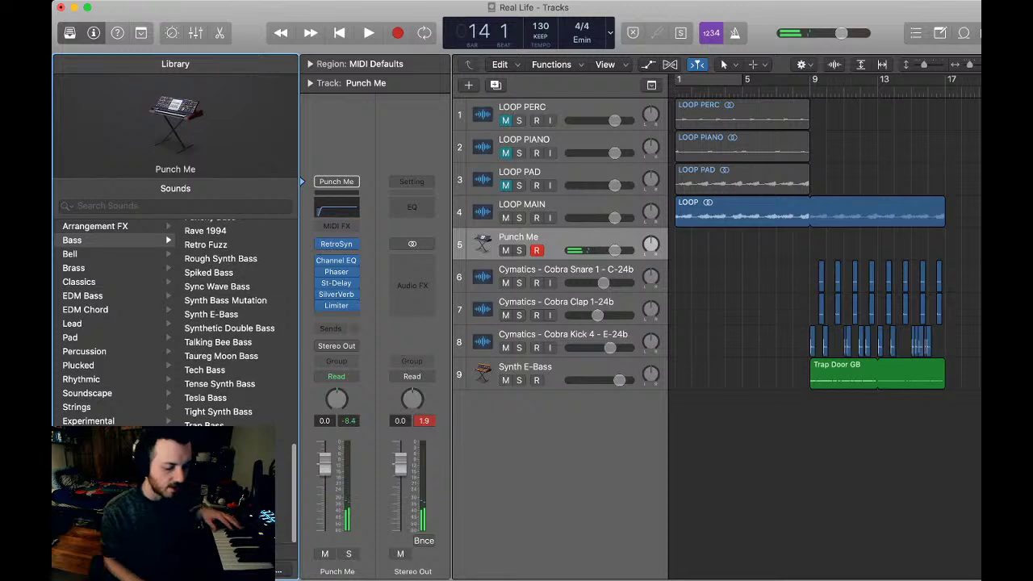
{"action": "scroll", "coordinate": [226, 322], "scroll_direction": "up", "scroll_amount": 1}
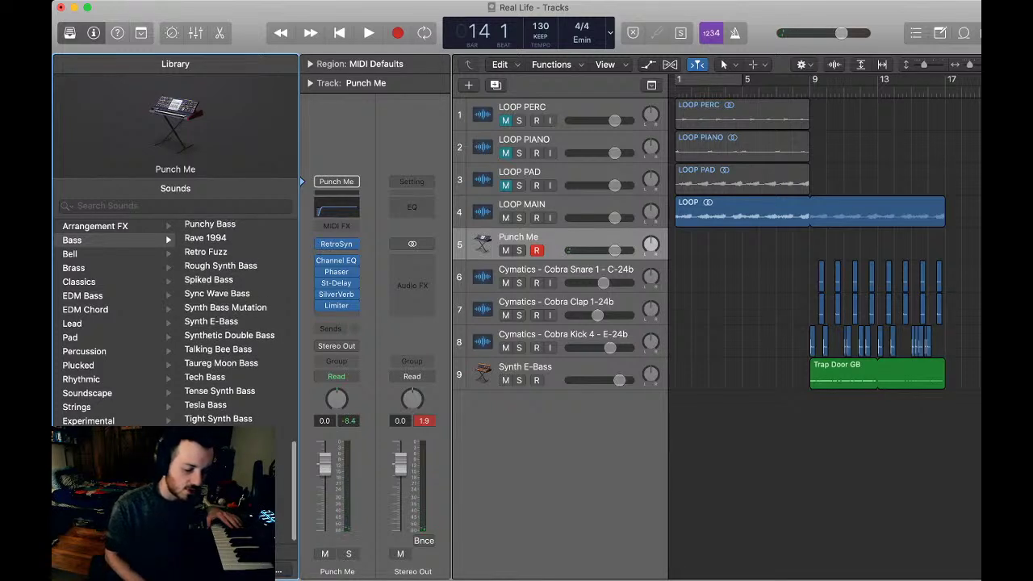
{"action": "scroll", "coordinate": [225, 322], "scroll_direction": "up", "scroll_amount": 4}
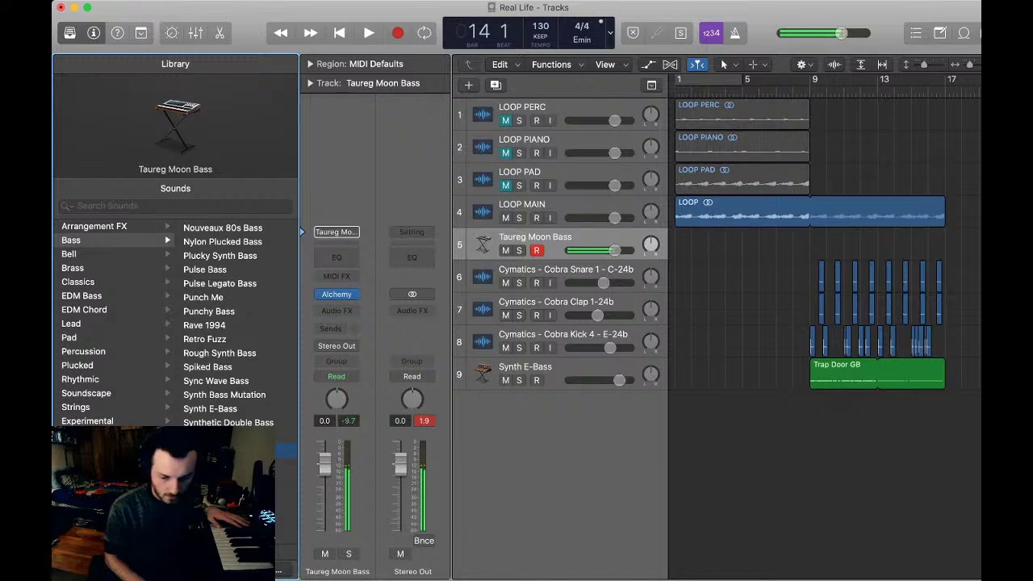
{"action": "scroll", "coordinate": [223, 323], "scroll_direction": "up", "scroll_amount": 5}
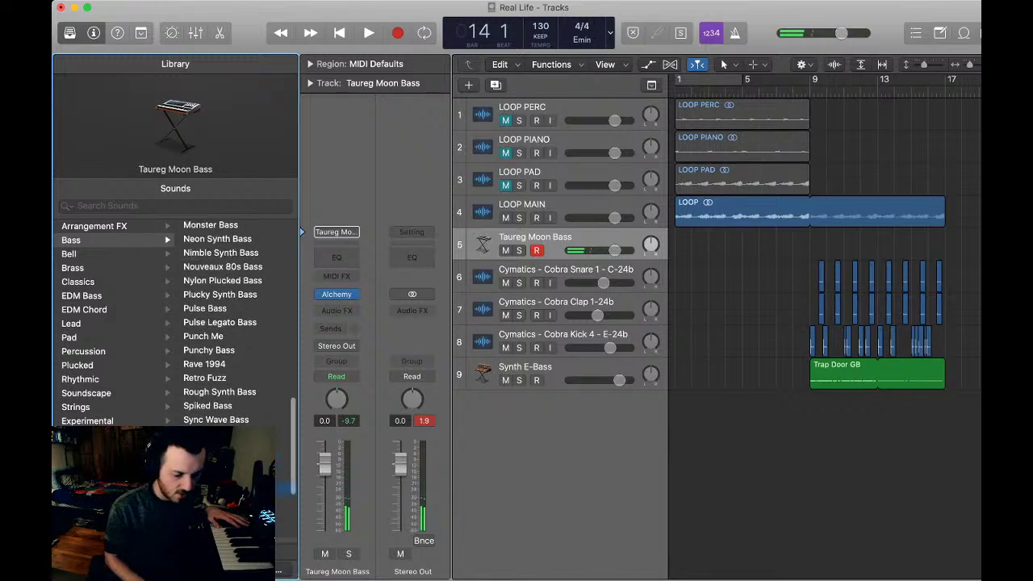
{"action": "scroll", "coordinate": [225, 323], "scroll_direction": "up", "scroll_amount": 8}
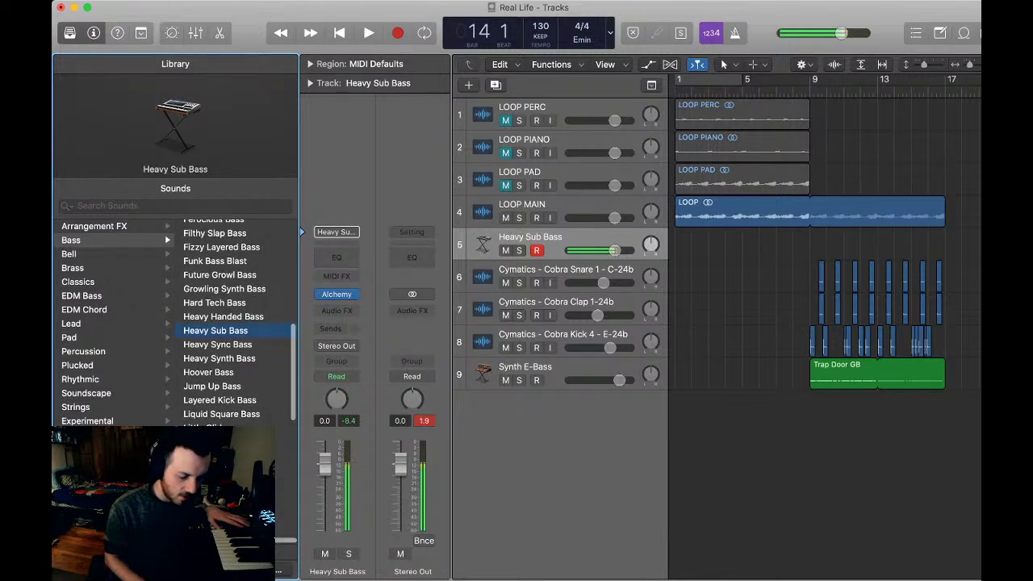
{"action": "scroll", "coordinate": [226, 323], "scroll_direction": "up", "scroll_amount": 10}
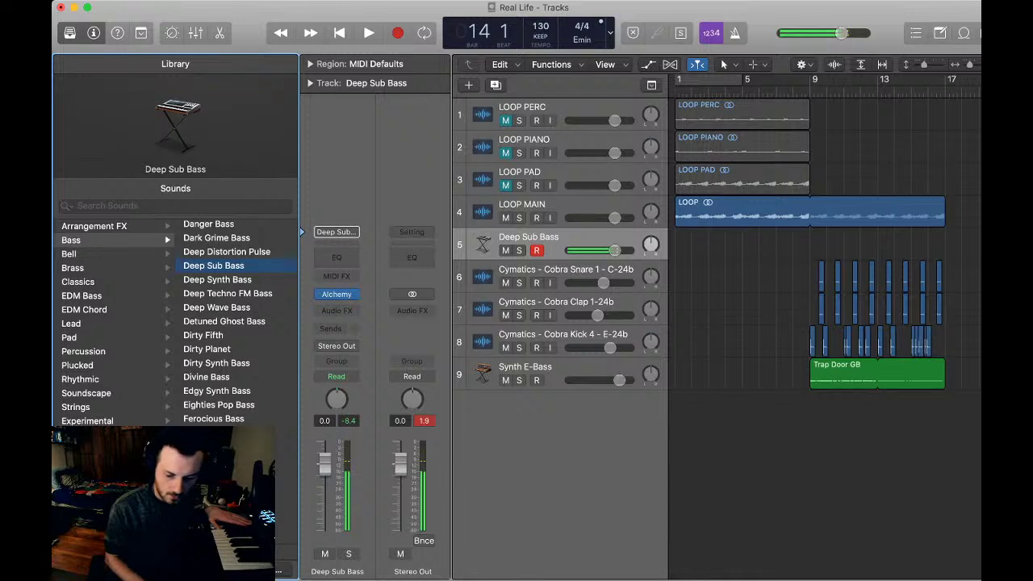
- Play the song from bar 9 to hear Deep Sub Bass against the beat
{"action": "left_click", "coordinate": [812, 92]}
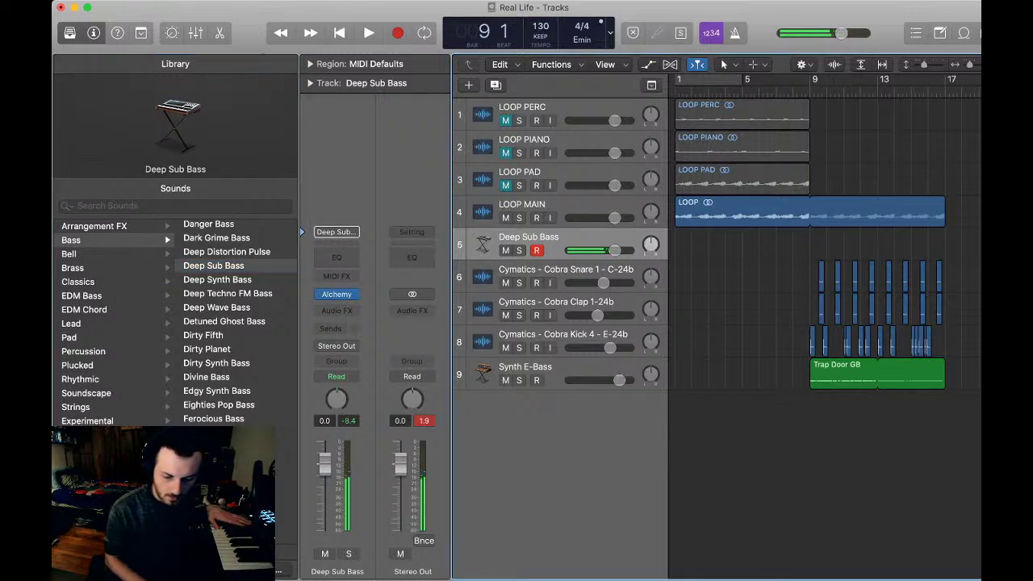
{"action": "key", "text": "space"}
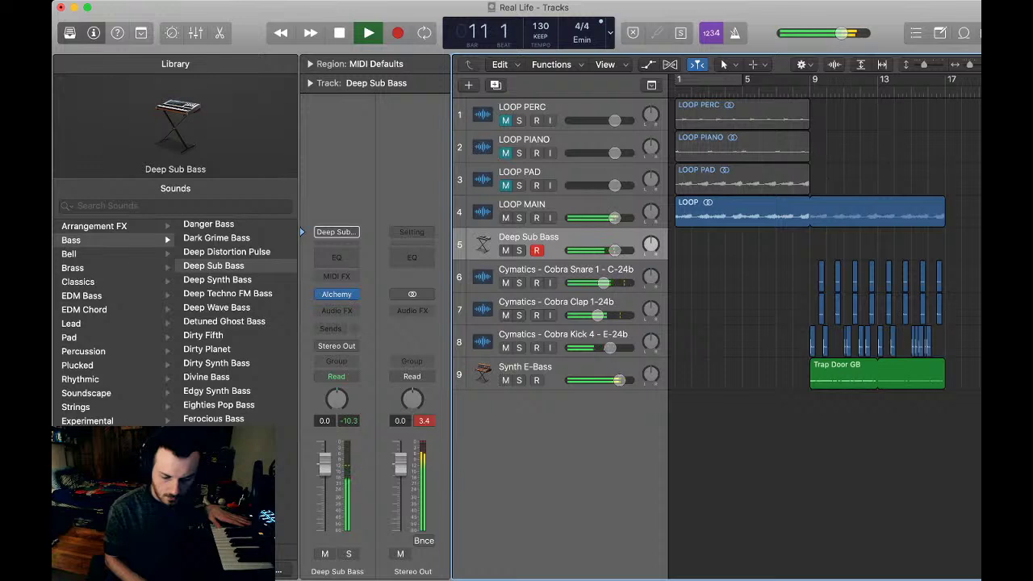
{"action": "key", "text": "space"}
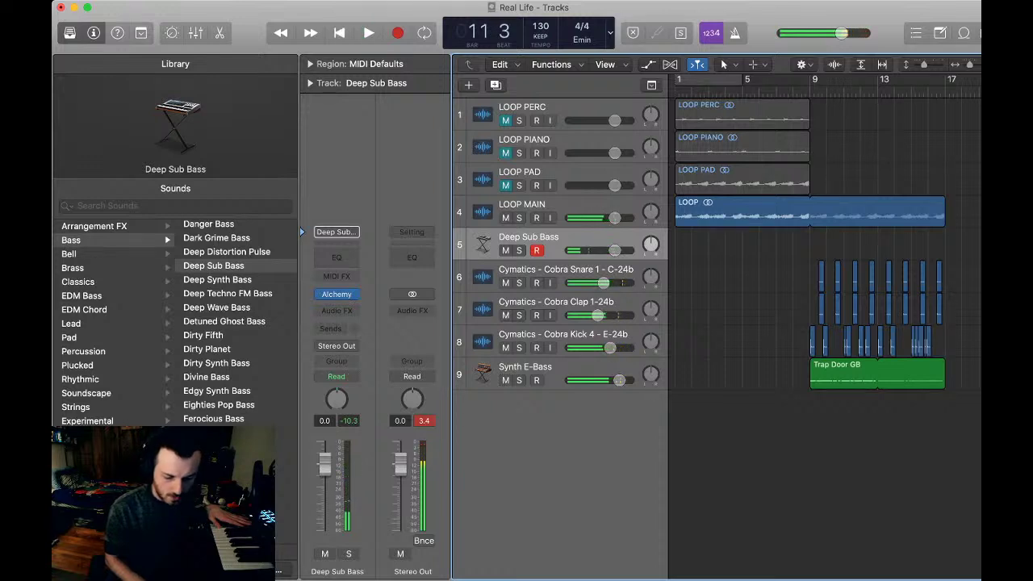
- Restore the Trap Door GB drum machine patch on the hi-hat track and play from bar 9
{"action": "left_click", "coordinate": [565, 373]}
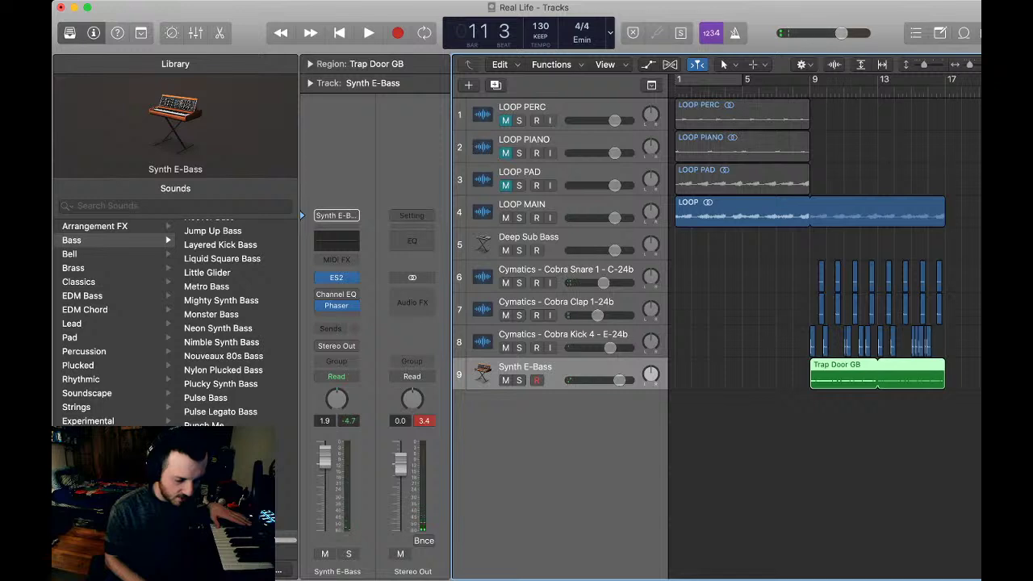
{"action": "scroll", "coordinate": [175, 322], "scroll_direction": "left", "scroll_amount": 5}
{"action": "left_click", "coordinate": [101, 254]}
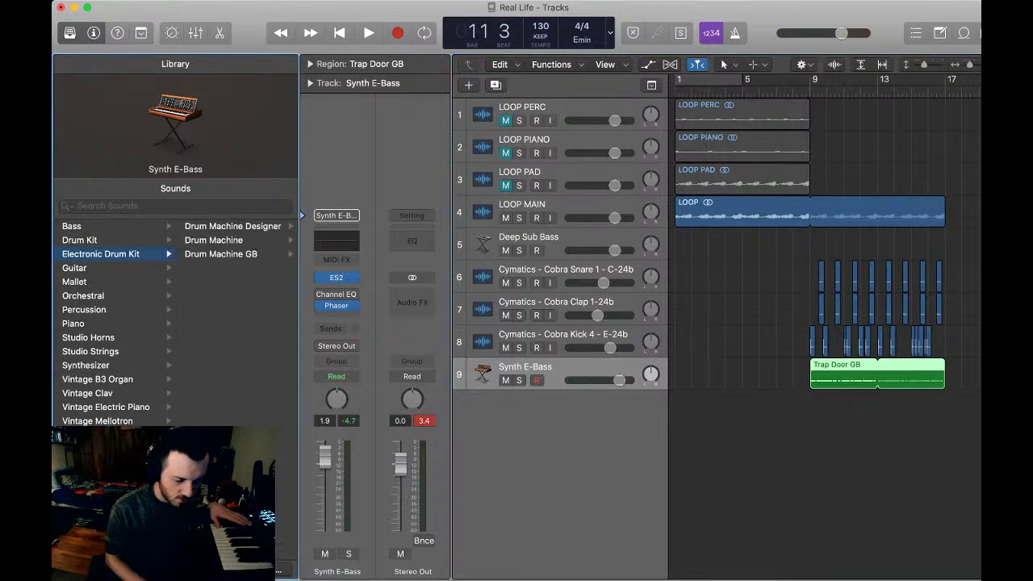
{"action": "left_click", "coordinate": [222, 255]}
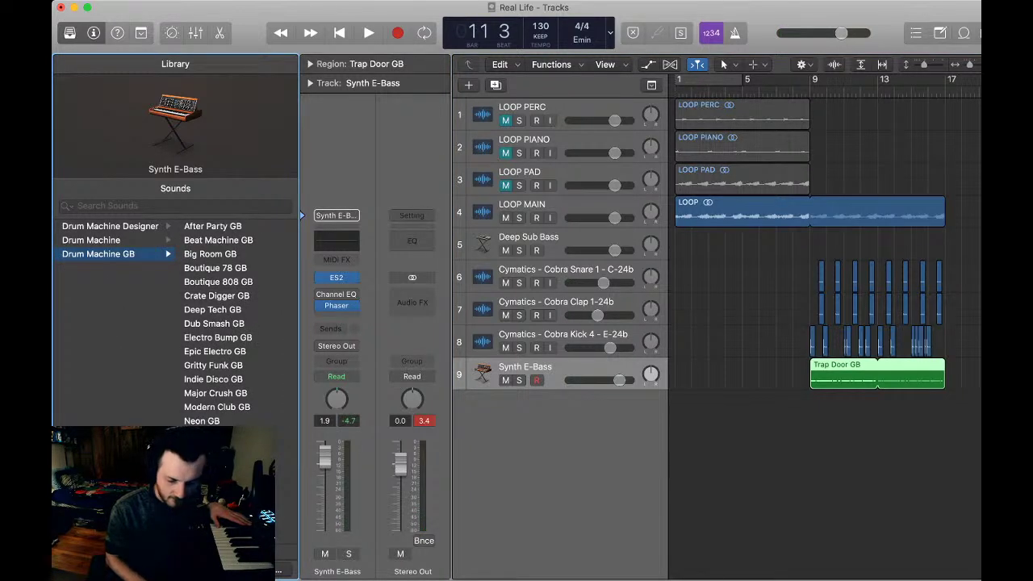
{"action": "key", "text": "space"}
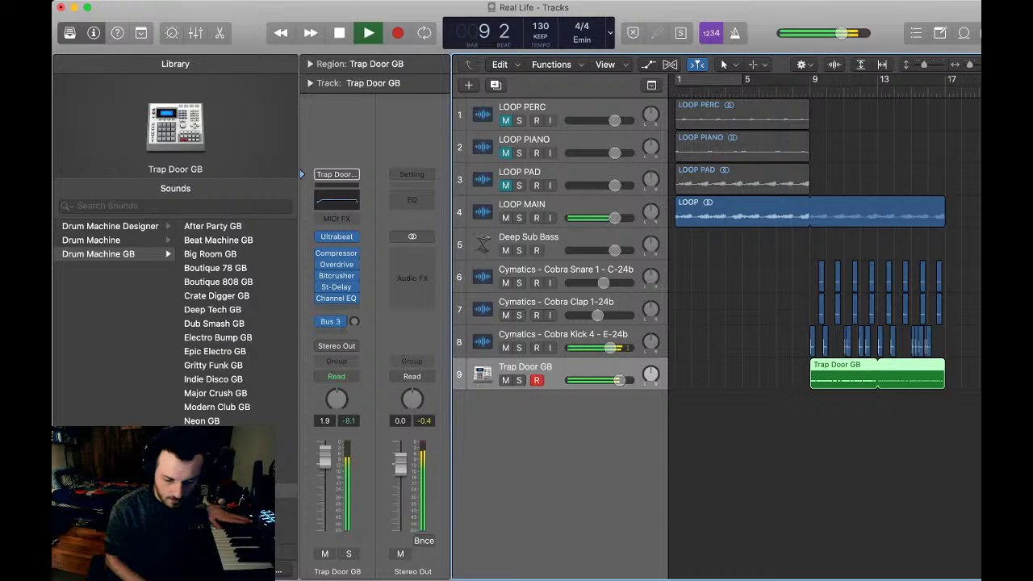
- Record one sustained bass note on the Deep Sub Bass track from bar 5 through bar 8
{"action": "left_click", "coordinate": [529, 236]}
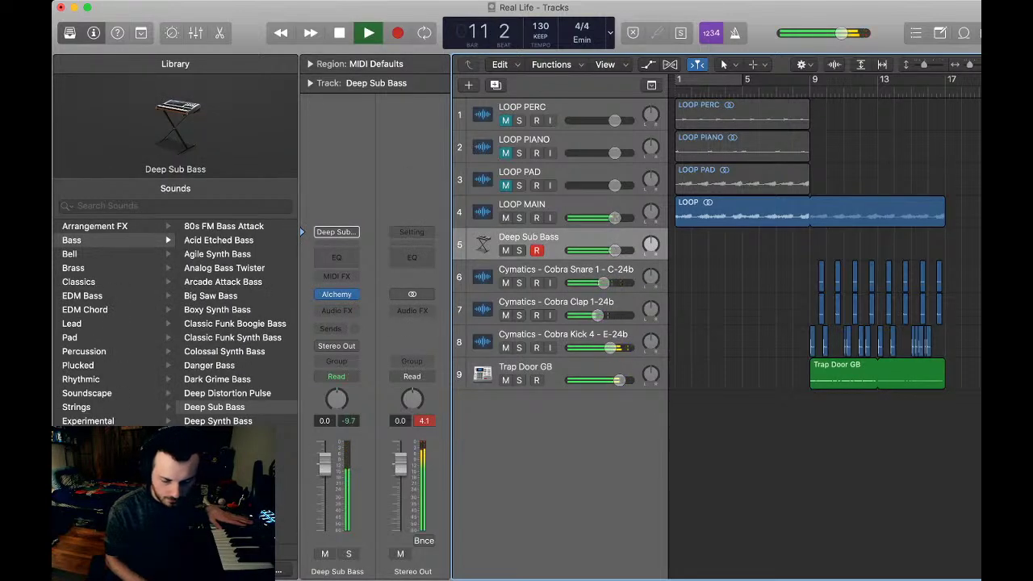
{"action": "key", "text": "space"}
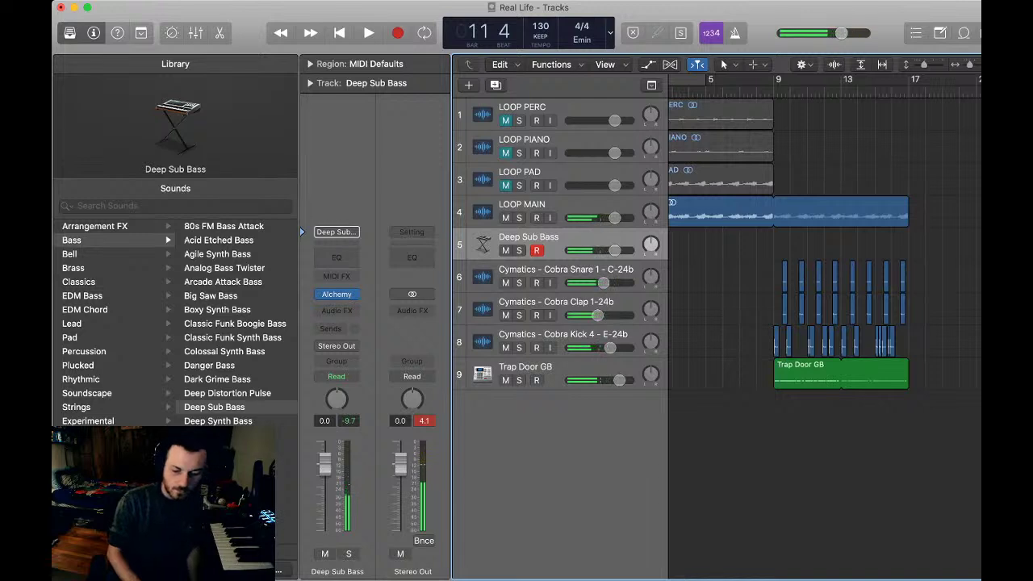
{"action": "key", "text": "Return"}
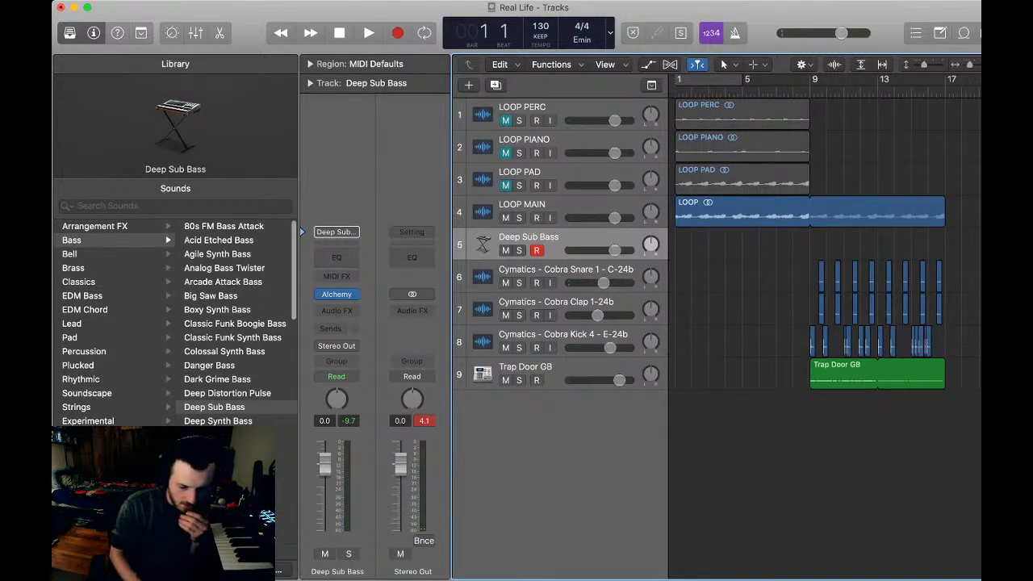
{"action": "key", "text": "r"}
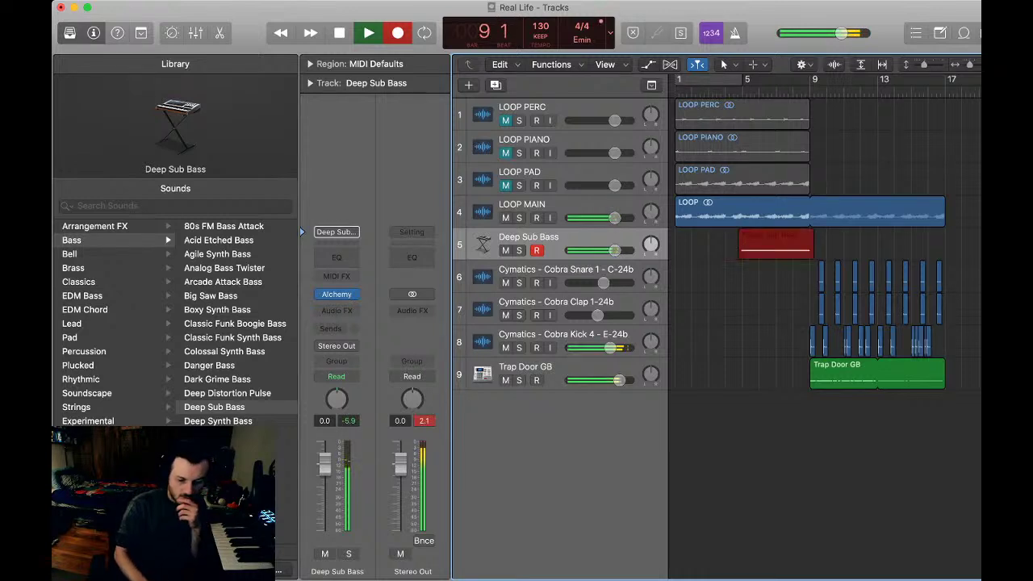
{"action": "key", "text": "space"}
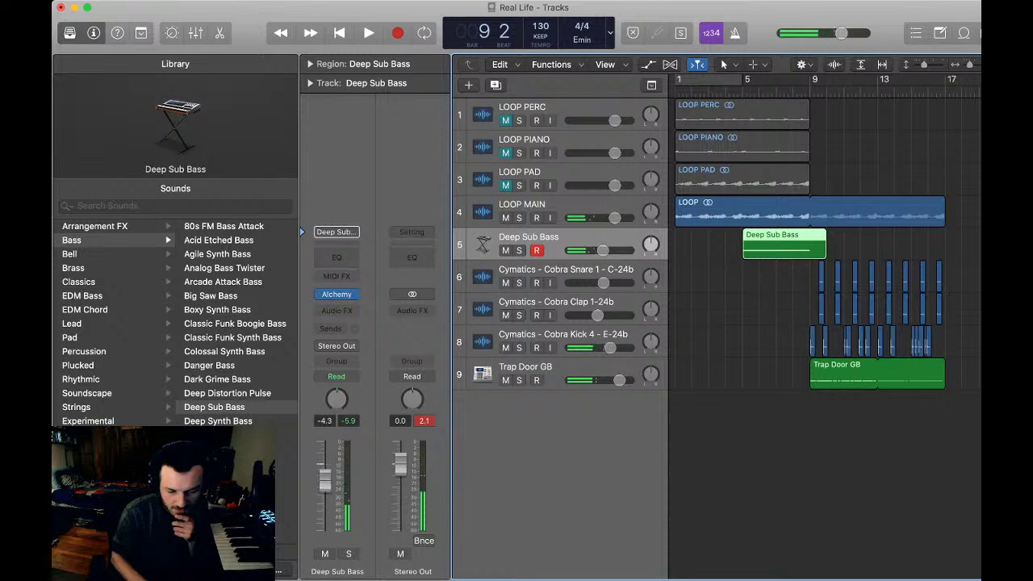
- Lower the Deep Sub Bass track to -5.2 dB and trim its recorded region to end at bar 9
{"action": "key", "text": "e"}
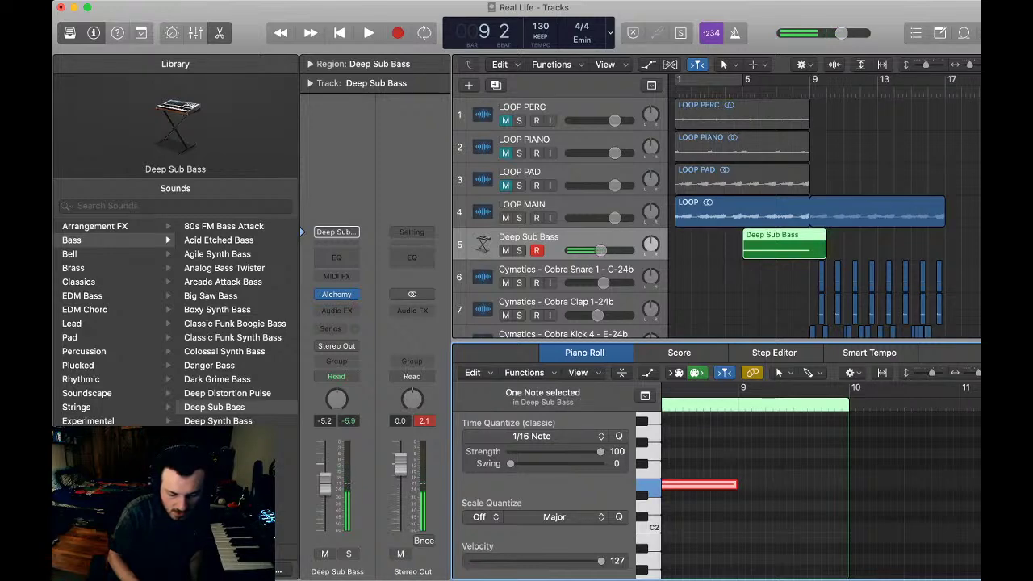
{"action": "left_click_drag", "start_coordinate": [848, 404], "coordinate": [738, 404]}
{"action": "left_click", "coordinate": [855, 243]}
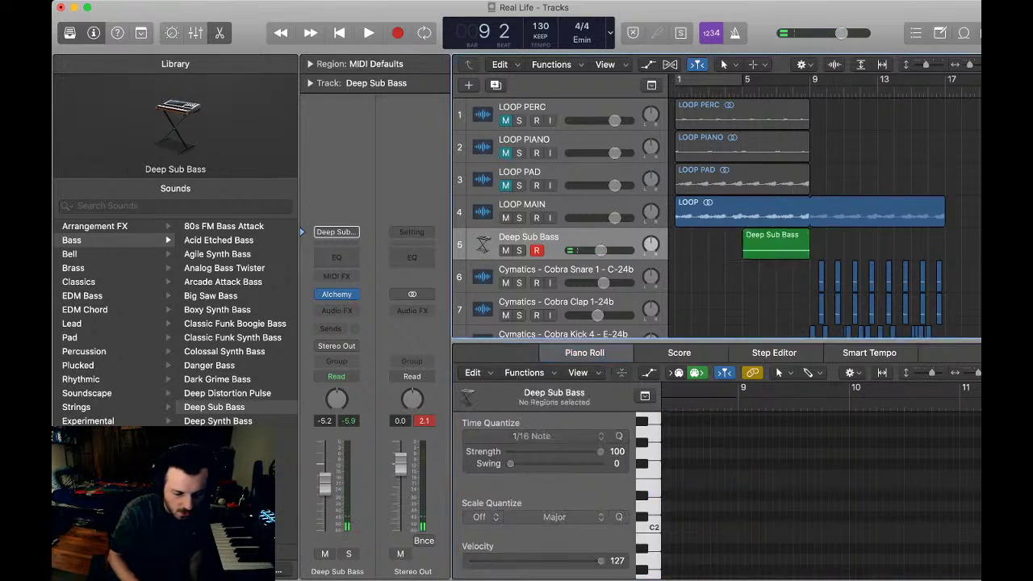
{"action": "key", "text": "e"}
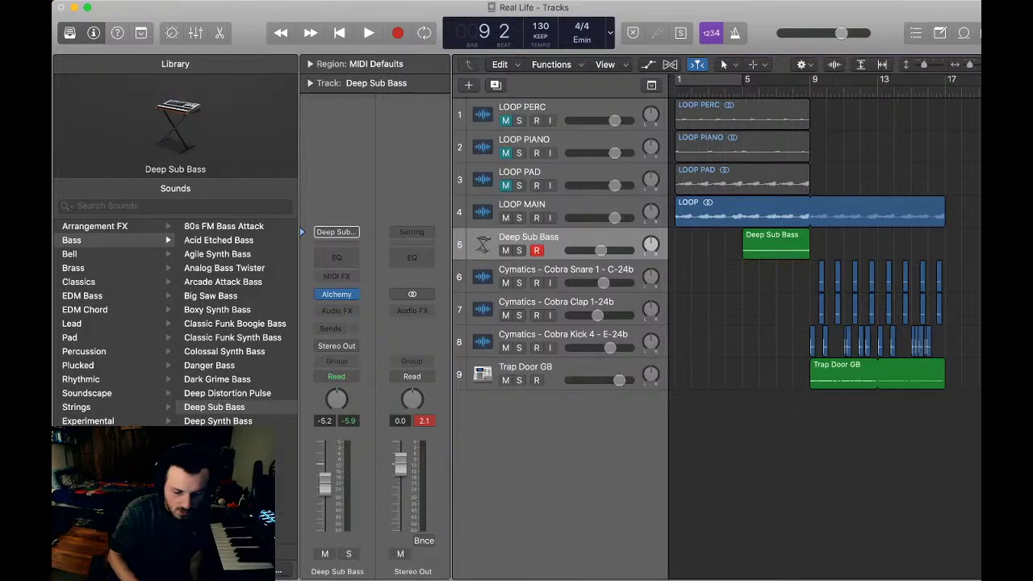
- Create a software instrument track below Deep Sub Bass and load the Synthesizer Plucked patch 16mm Dream Sequence
{"action": "key", "text": "alt+super+s"}
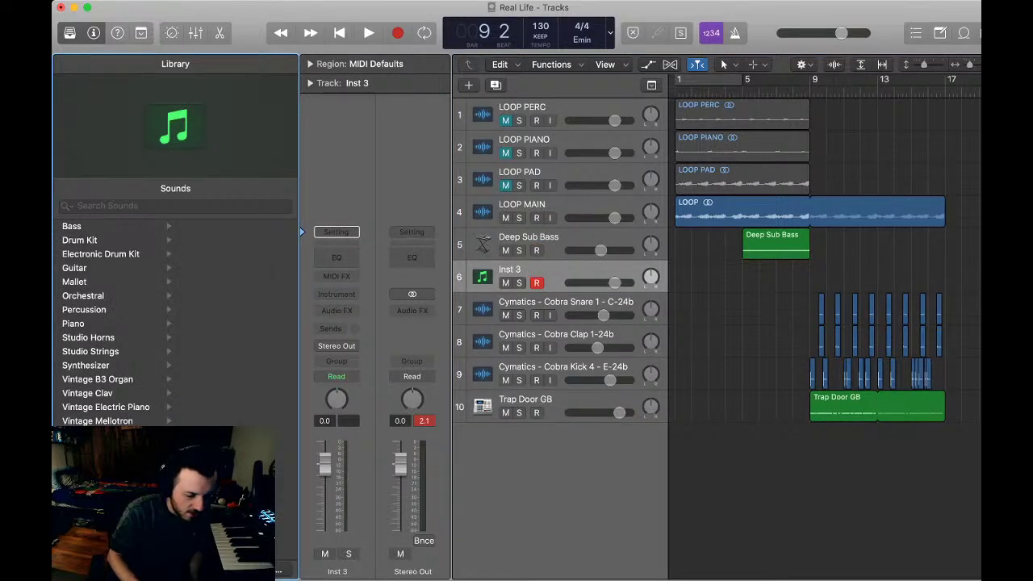
{"action": "left_click", "coordinate": [85, 364]}
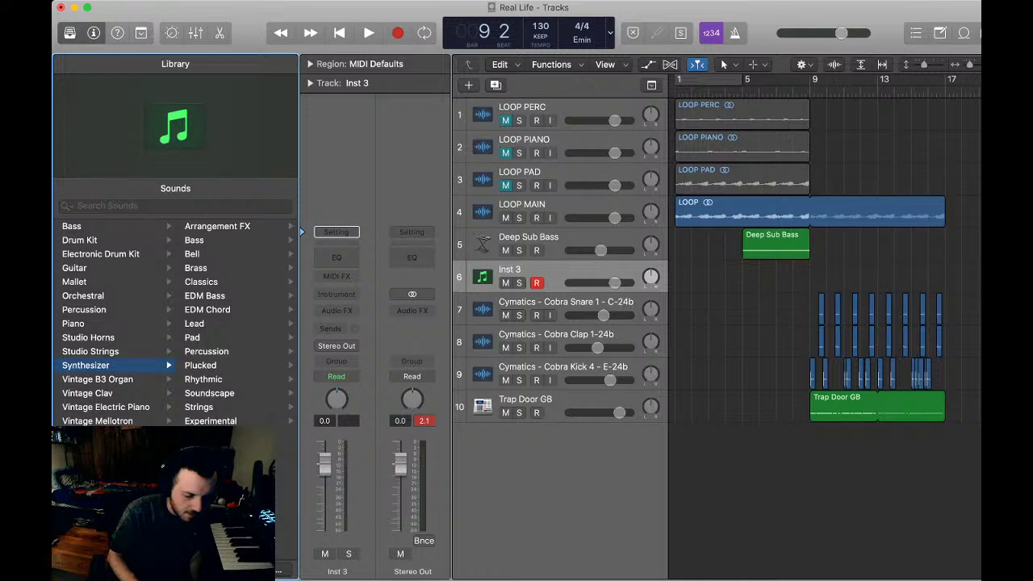
{"action": "left_click", "coordinate": [201, 364]}
{"action": "scroll", "coordinate": [234, 322], "scroll_direction": "up", "scroll_amount": 5}
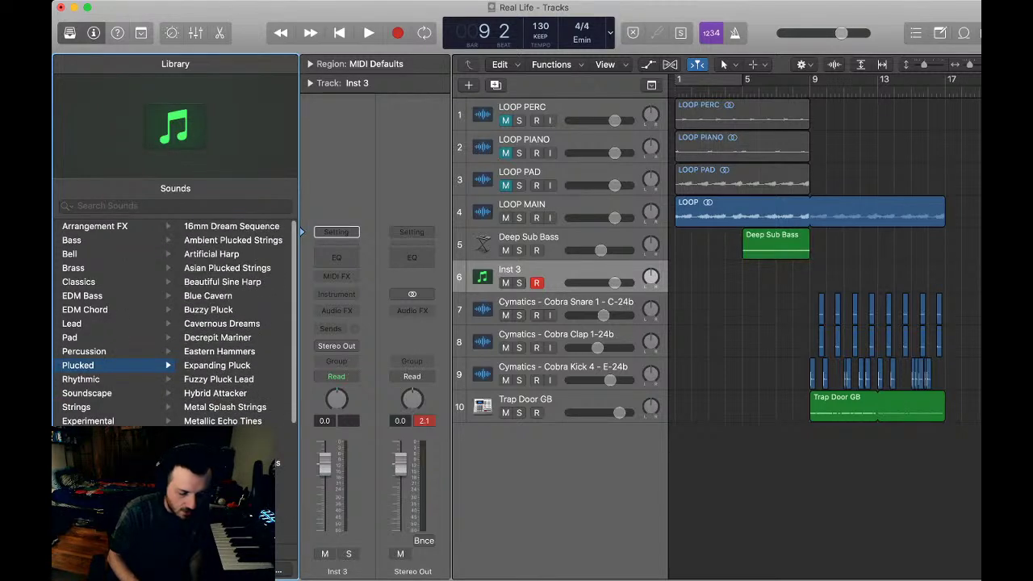
{"action": "left_click", "coordinate": [232, 226]}
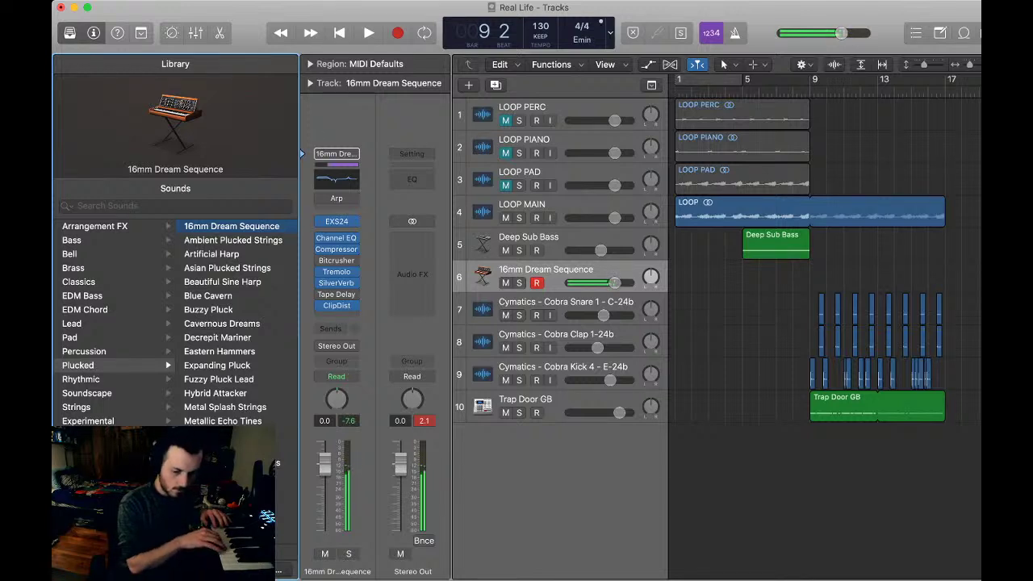
{"action": "key", "text": "Return"}
{"action": "key", "text": "space"}
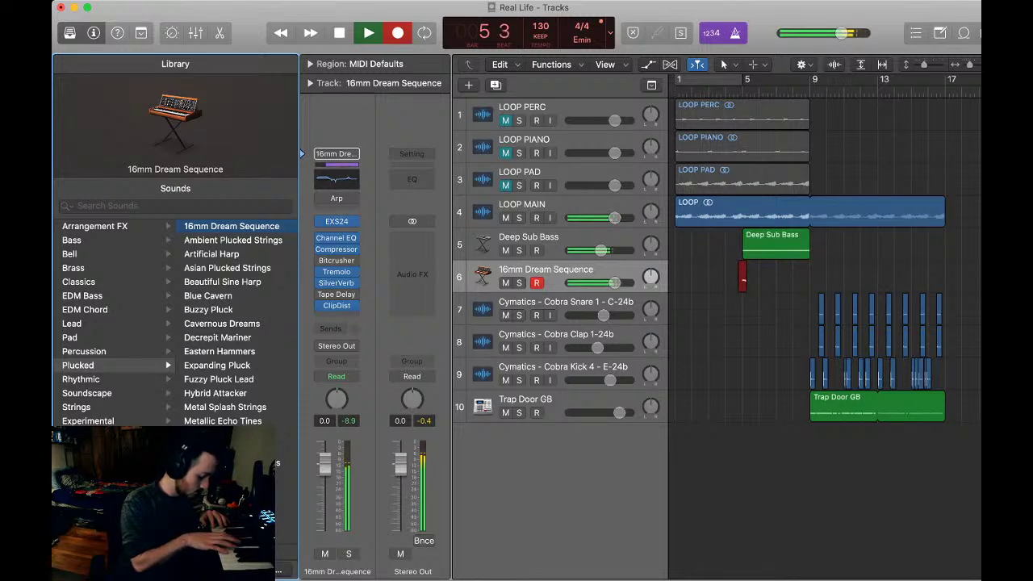
{"action": "key", "text": "space"}
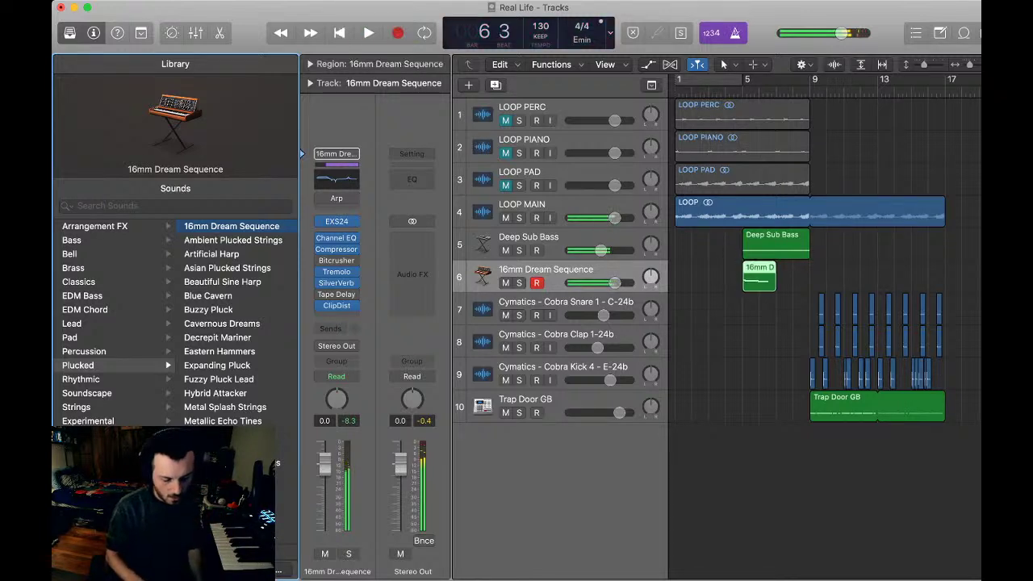
{"action": "key", "text": "Delete"}
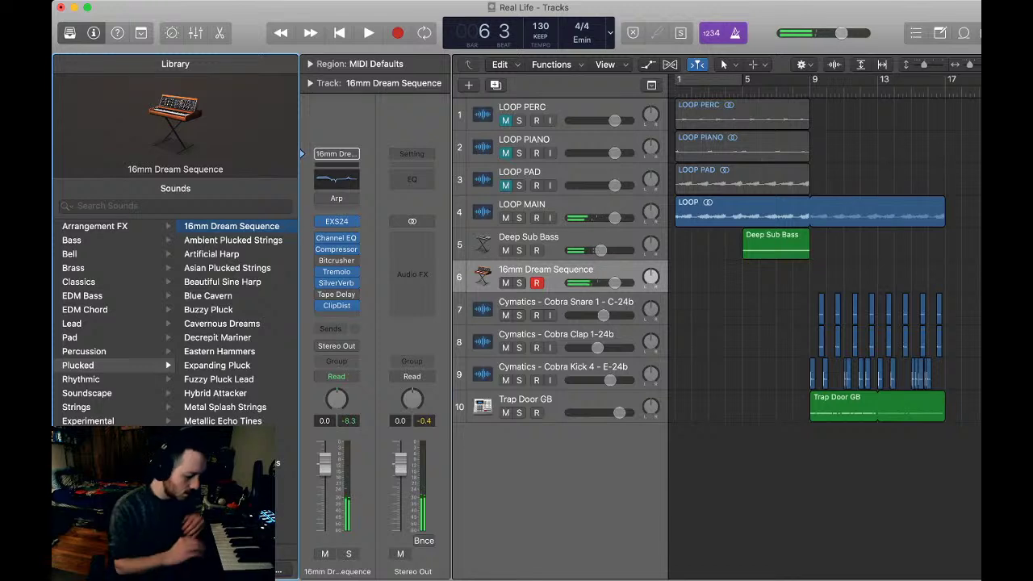
- Record a plucked melody on the 16mm Dream Sequence track from bar 5 to bar 9
{"action": "key", "text": "comma"}
{"action": "key", "text": "comma"}
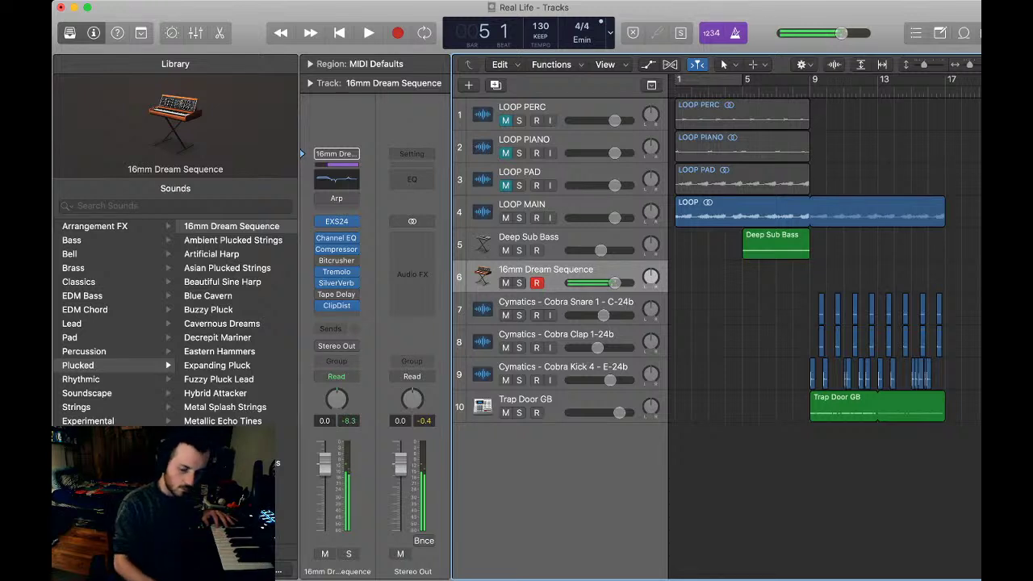
{"action": "key", "text": "space"}
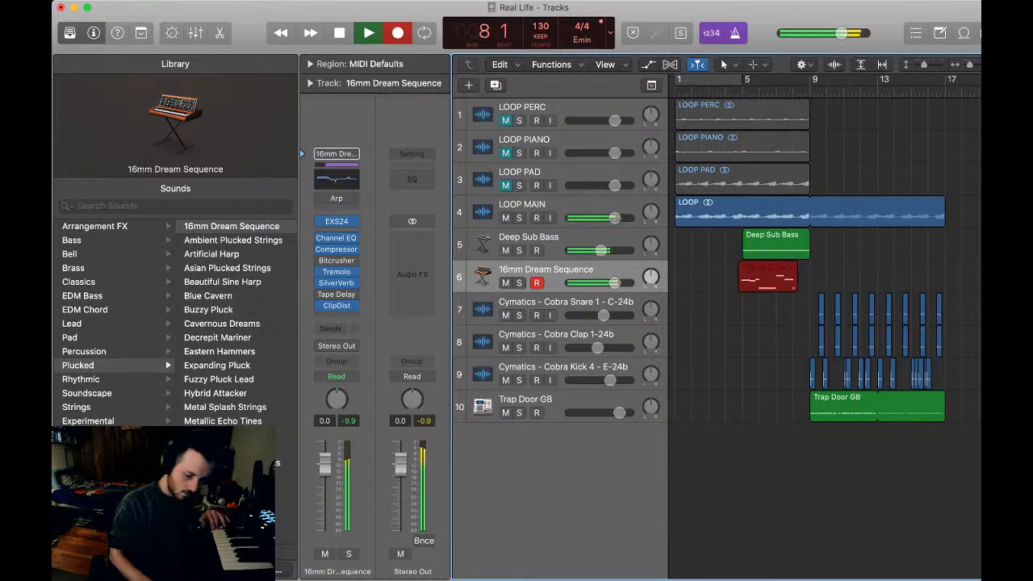
{"action": "key", "text": "space"}
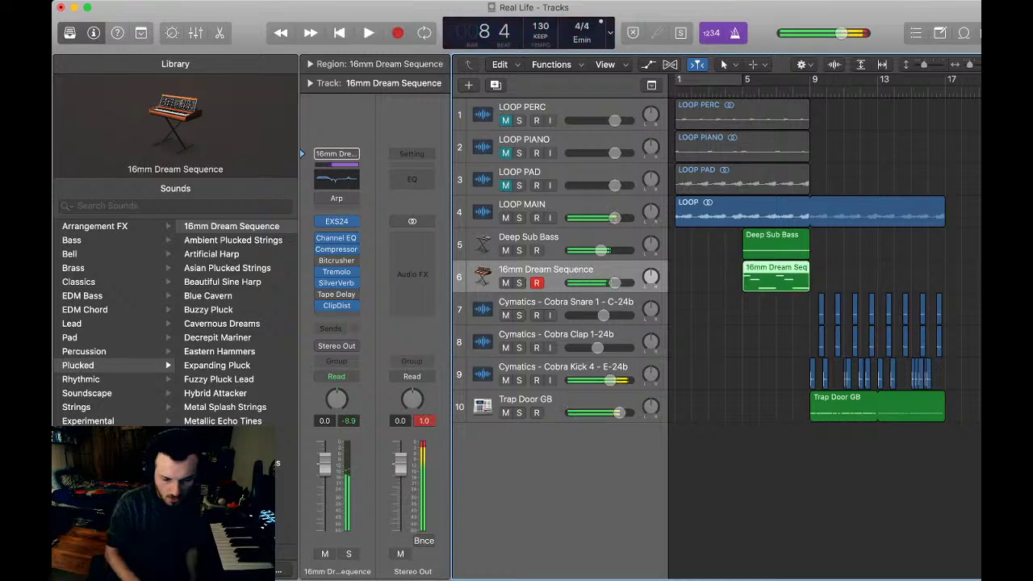
- Quantize the six 16mm Dream Sequence notes to 1/16 Note and shorten the second note to end at bar 6
{"action": "key", "text": "p"}
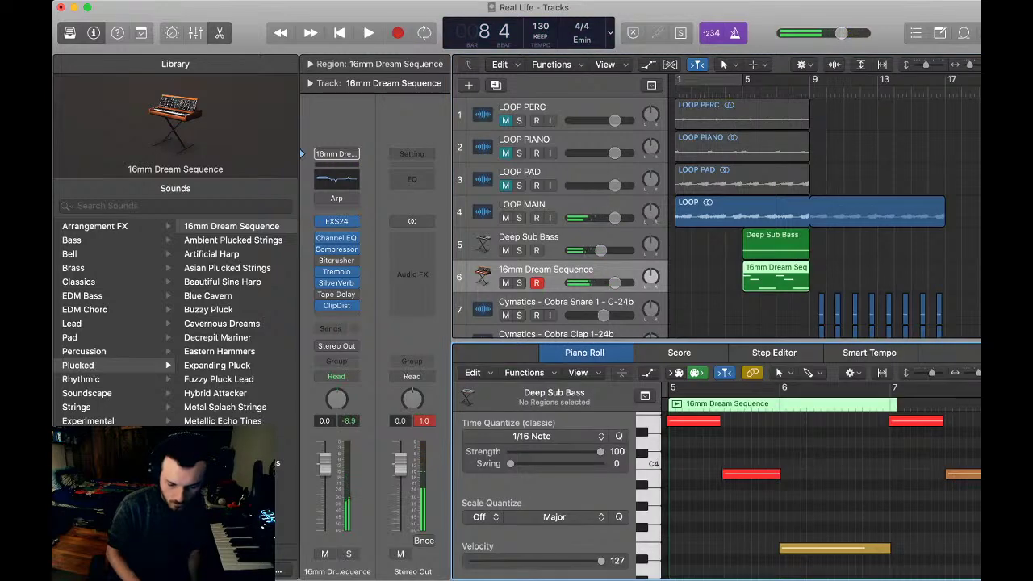
{"action": "left_click", "coordinate": [868, 352]}
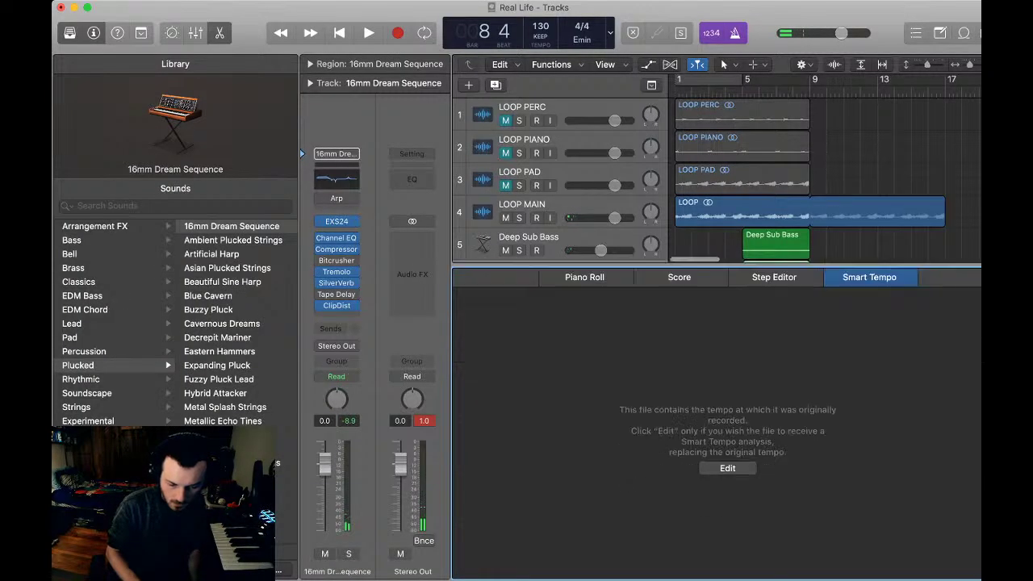
{"action": "key", "text": "p"}
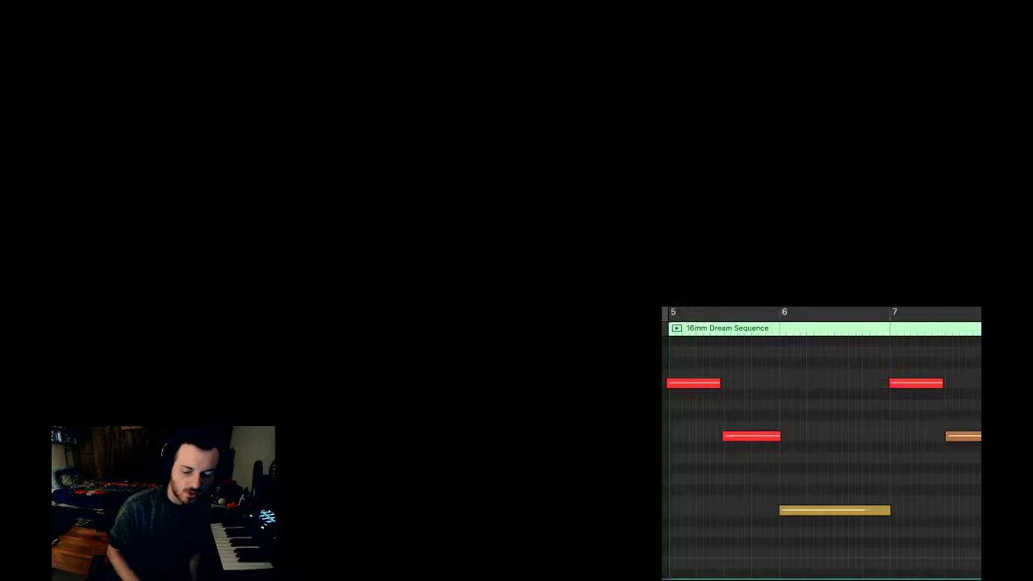
{"action": "scroll", "coordinate": [819, 443], "scroll_direction": "right", "scroll_amount": 2}
{"action": "left_click_drag", "start_coordinate": [968, 536], "coordinate": [667, 375]}
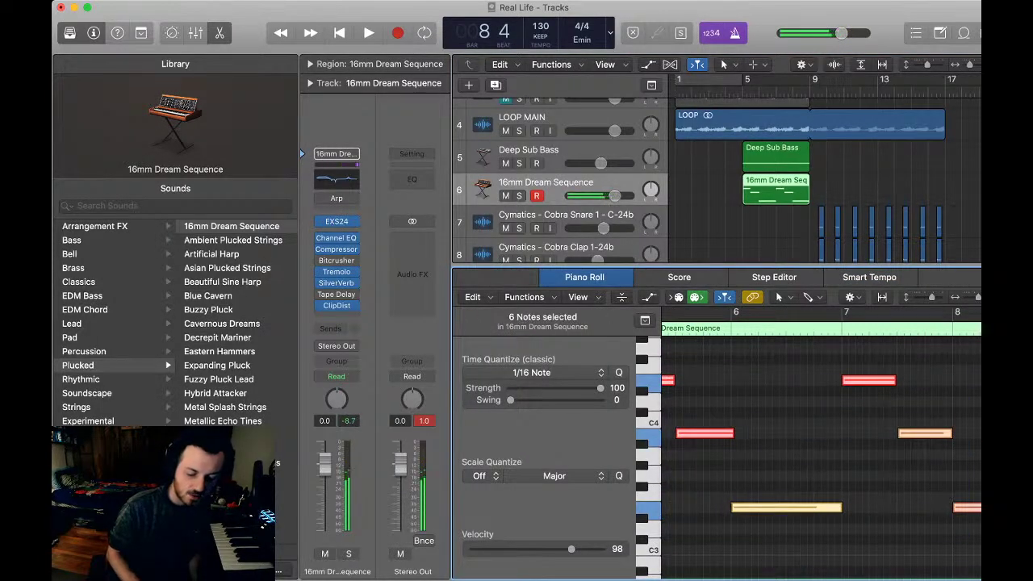
{"action": "left_click", "coordinate": [702, 433]}
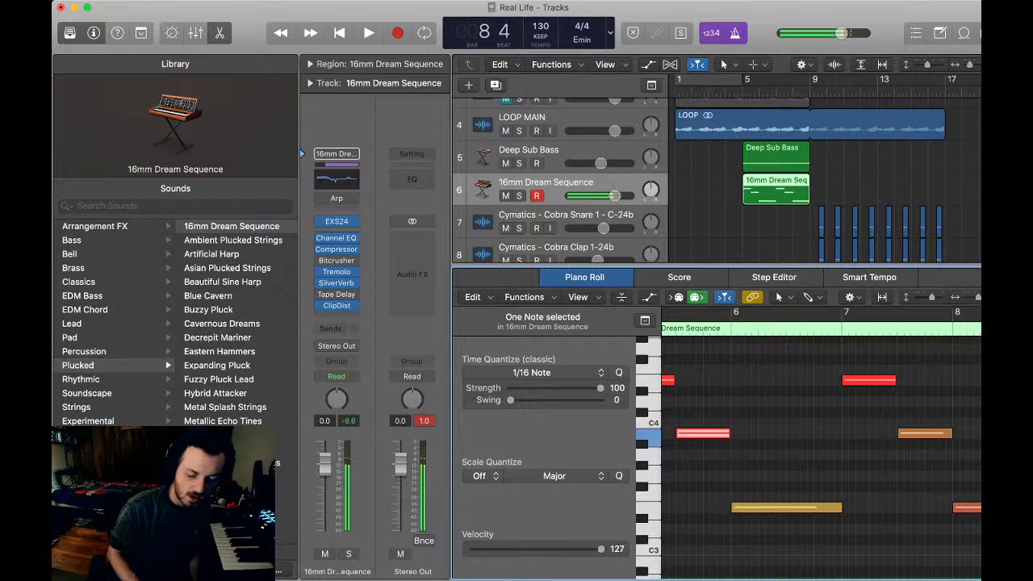
{"action": "scroll", "coordinate": [806, 444], "scroll_direction": "right", "scroll_amount": 2}
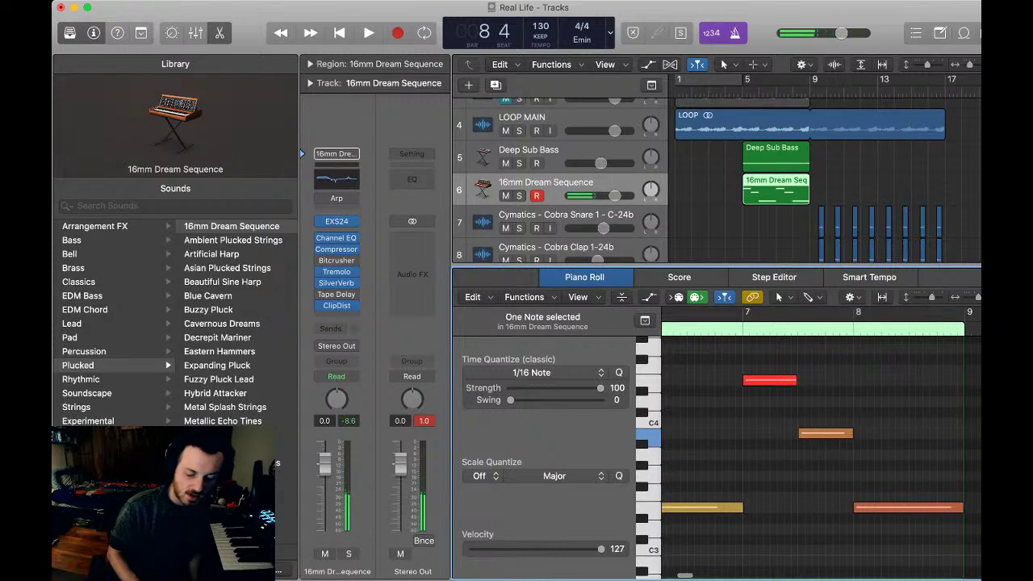
{"action": "scroll", "coordinate": [807, 443], "scroll_direction": "right", "scroll_amount": 1}
{"action": "scroll", "coordinate": [807, 444], "scroll_direction": "left", "scroll_amount": 2}
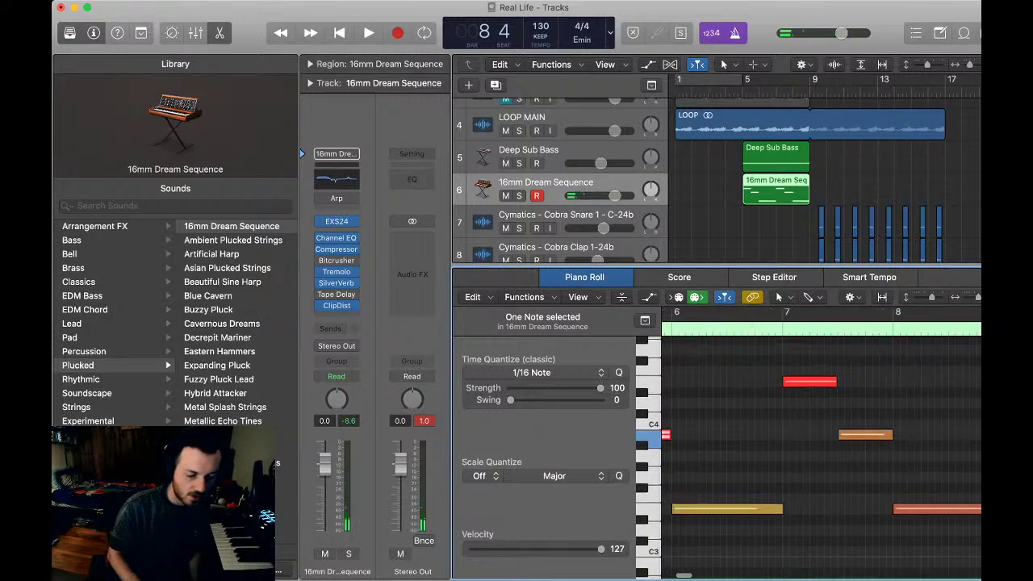
{"action": "key", "text": "e"}
{"action": "key", "text": "super+shift+a"}
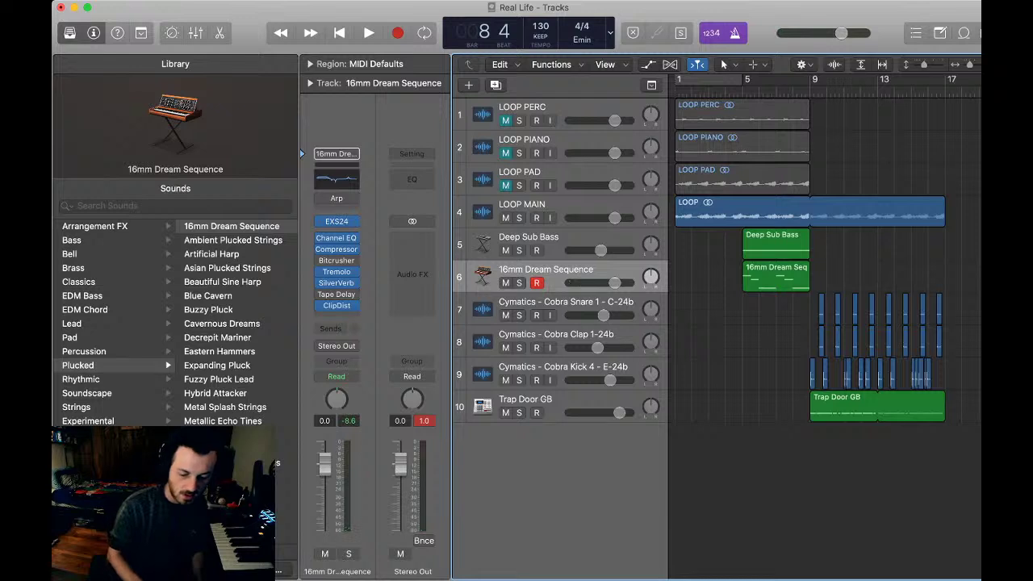
- Turn off the metronome during playback and loop the 16mm Dream Sequence region up to bar 17
{"action": "key", "text": "space"}
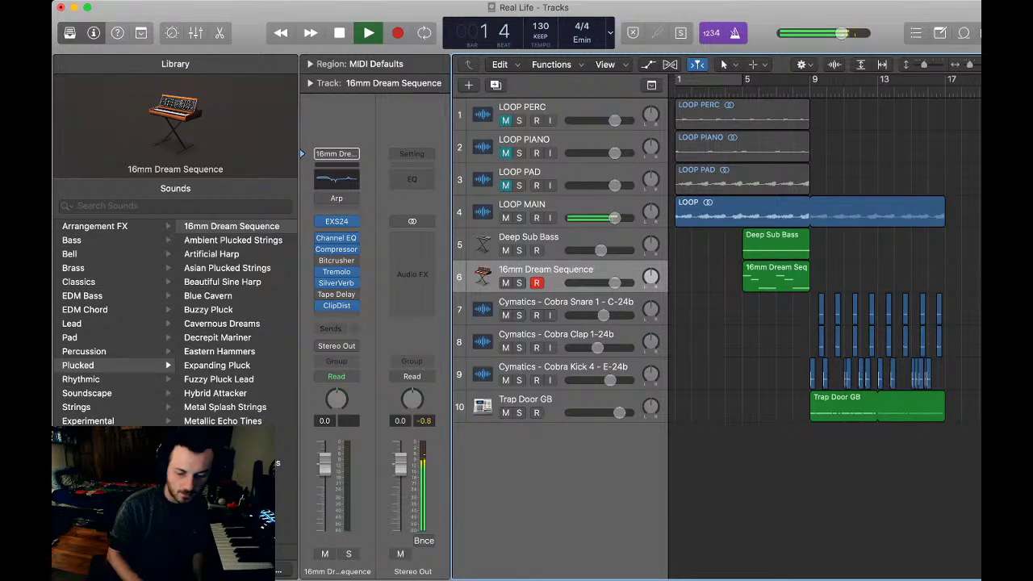
{"action": "key", "text": "k"}
{"action": "left_click", "coordinate": [776, 277]}
{"action": "key", "text": "l"}
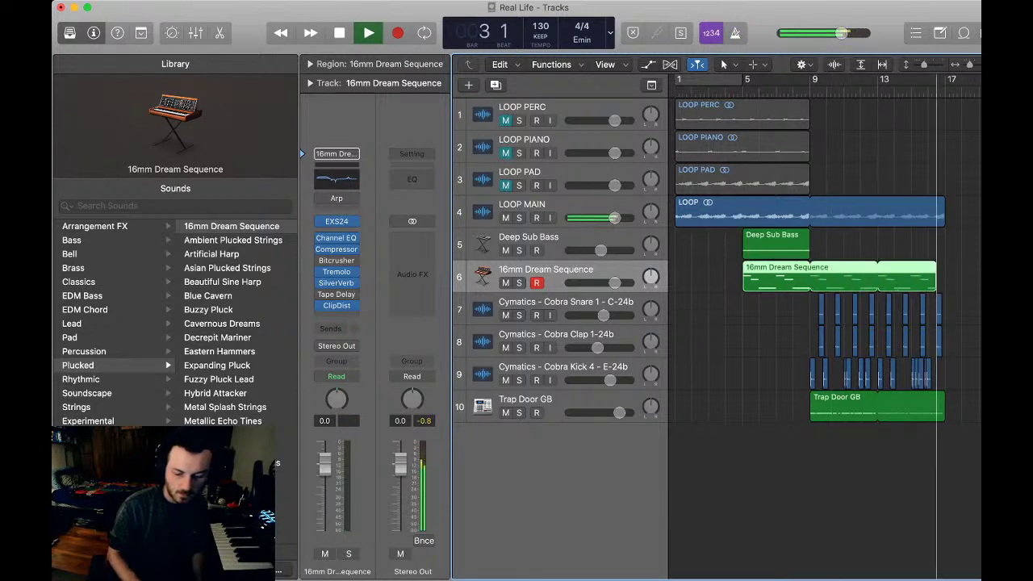
{"action": "left_click", "coordinate": [823, 484]}
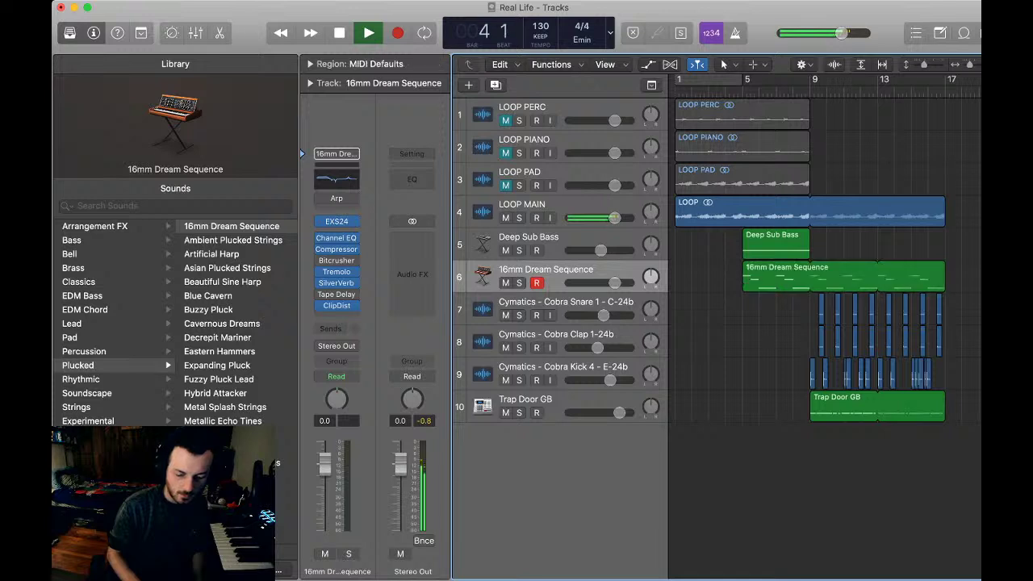
- Listen through to bar 13 while slightly lowering the LOOP MAIN, Deep Sub Bass and 16mm Dream Sequence track volumes
{"action": "left_click", "coordinate": [877, 407]}
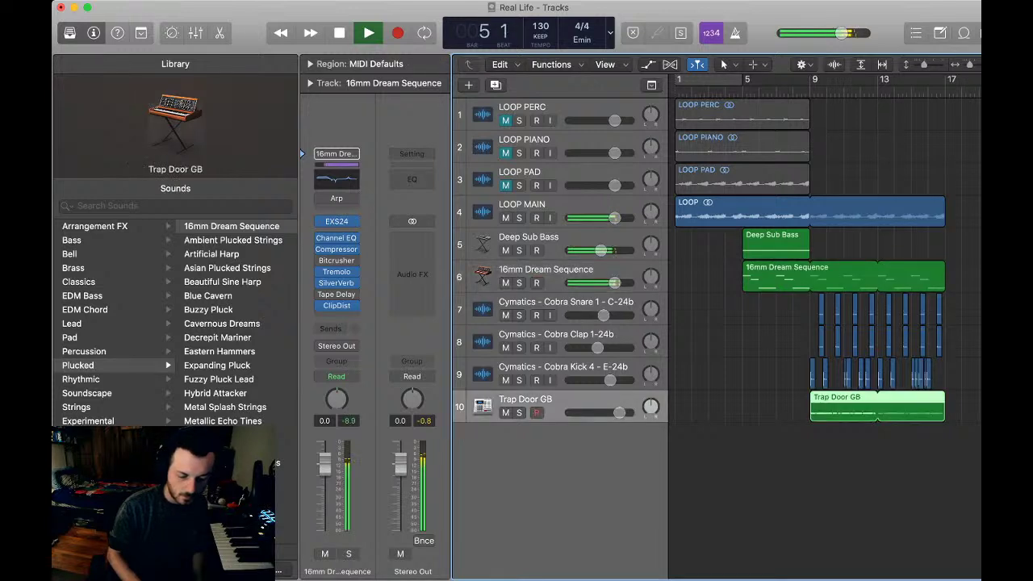
{"action": "left_click", "coordinate": [877, 468]}
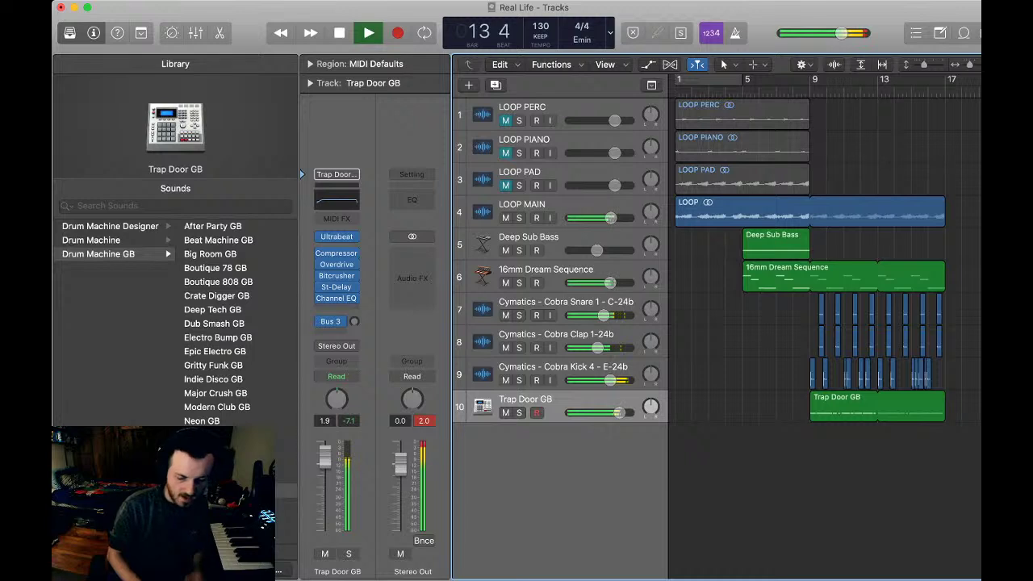
{"action": "key", "text": "space"}
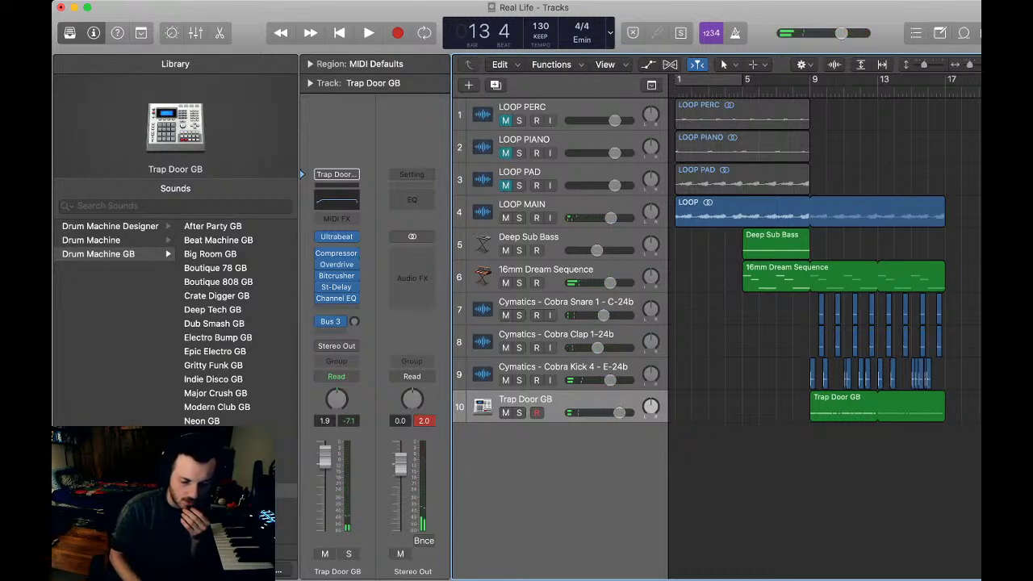
- Add a software instrument track with the Synthesizer Bass patch Synth E-Bass, and select the Deep Sub Bass region
{"action": "key", "text": "alt+super+s"}
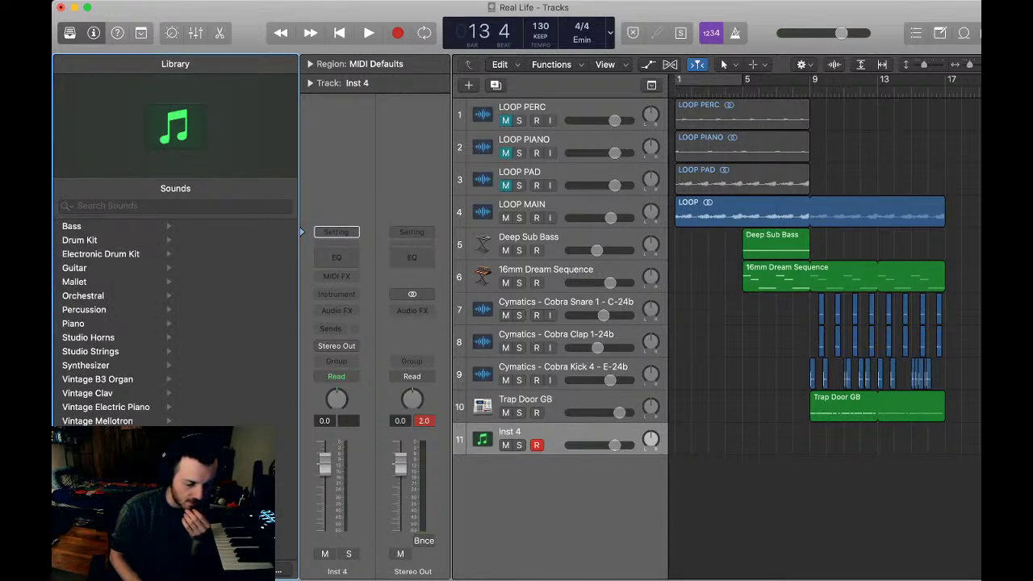
{"action": "left_click", "coordinate": [85, 365]}
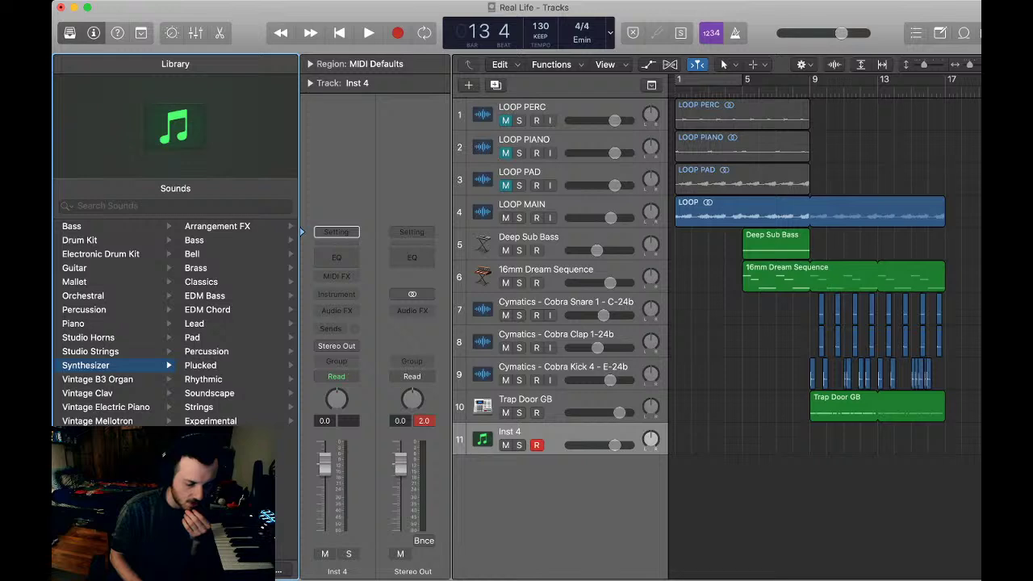
{"action": "left_click", "coordinate": [194, 240]}
{"action": "scroll", "coordinate": [234, 323], "scroll_direction": "down", "scroll_amount": 15}
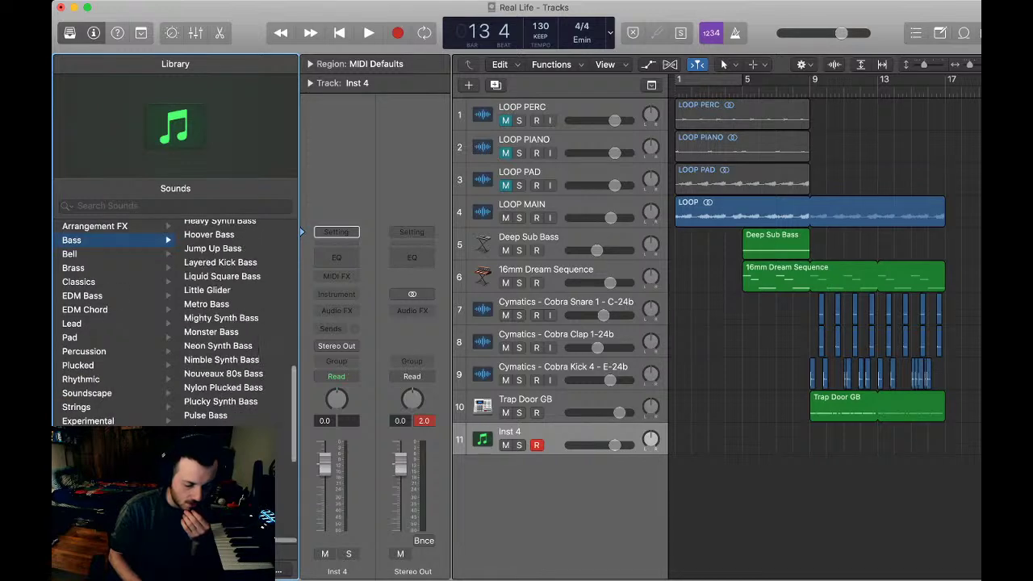
{"action": "scroll", "coordinate": [234, 323], "scroll_direction": "up", "scroll_amount": 5}
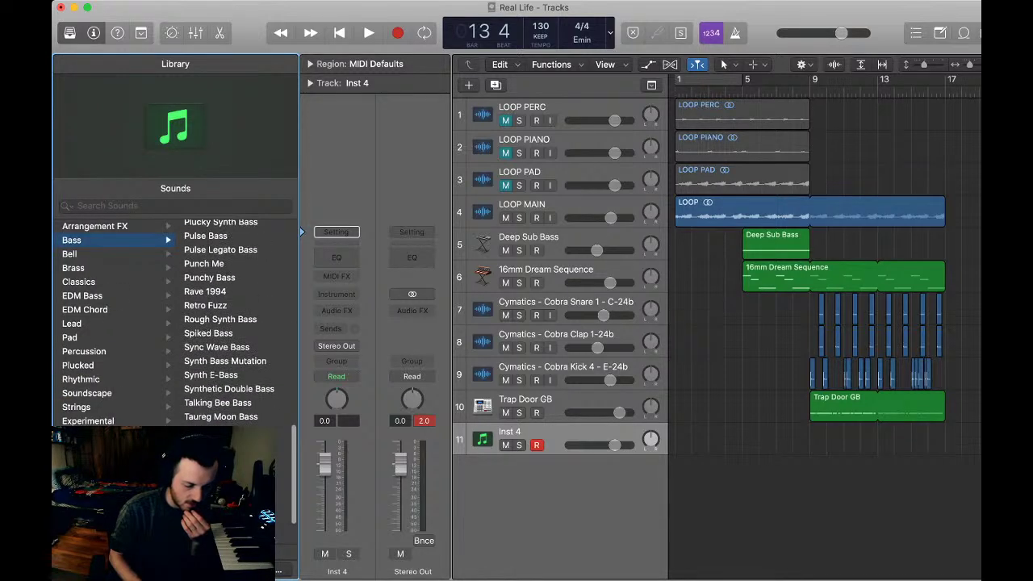
{"action": "left_click", "coordinate": [211, 375]}
{"action": "left_click", "coordinate": [775, 243]}
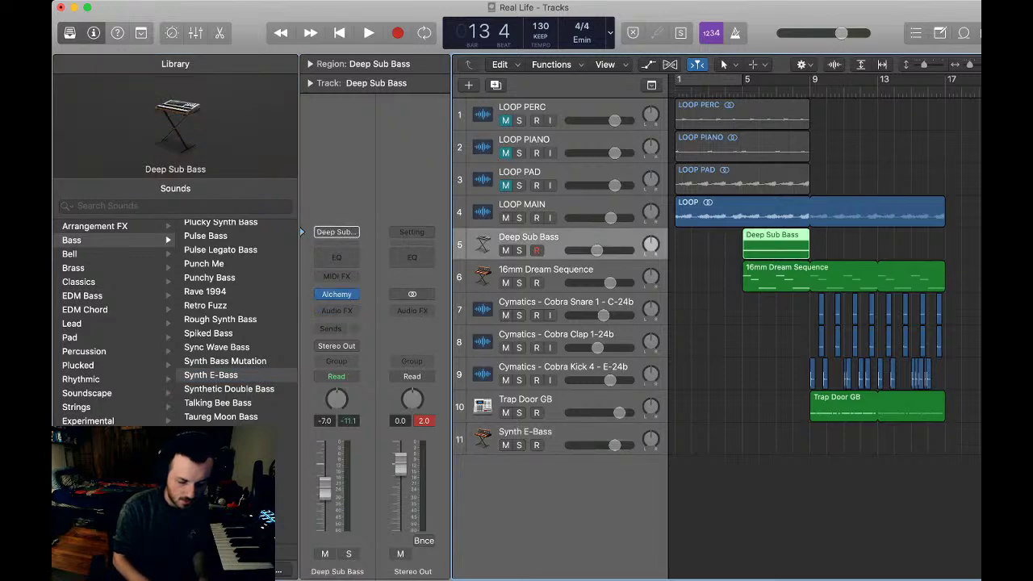
- Copy the 16mm Dream Sequence region onto the Synth E-Bass track, starting at bar 9
{"action": "key", "text": "Down"}
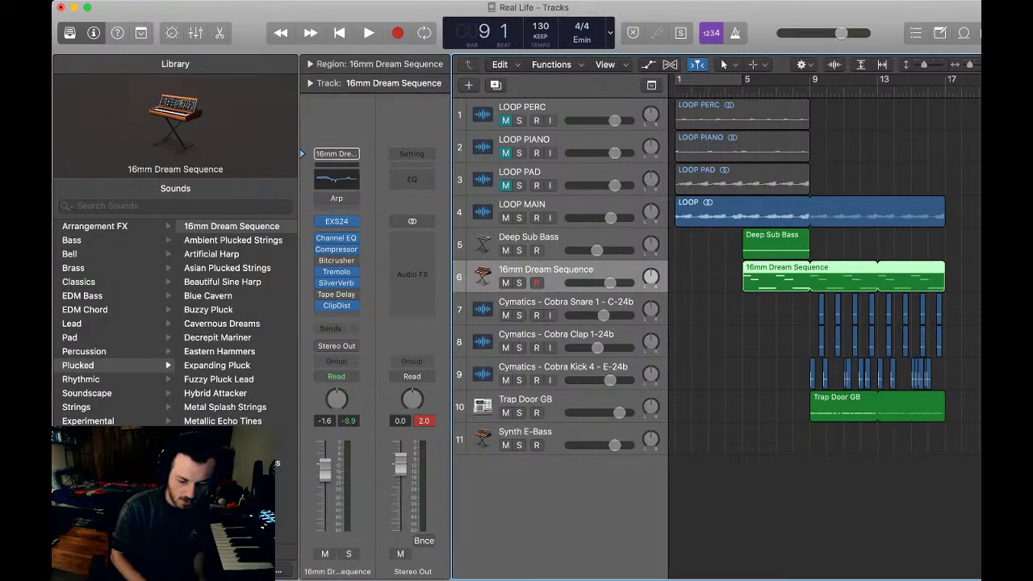
{"action": "left_click", "coordinate": [564, 436]}
{"action": "key", "text": "super+v"}
{"action": "scroll", "coordinate": [823, 323], "scroll_direction": "right", "scroll_amount": 1}
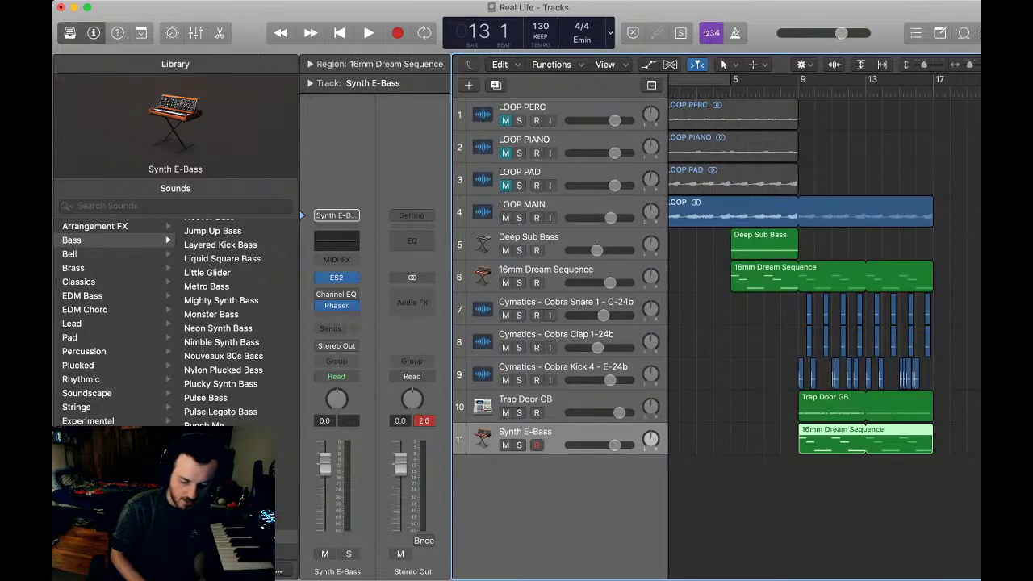
- Transpose all the notes of the Synth E-Bass track's region down one octave in the Piano Roll
{"action": "key", "text": "p"}
{"action": "left_click_drag", "start_coordinate": [972, 518], "coordinate": [667, 364]}
{"action": "scroll", "coordinate": [815, 444], "scroll_direction": "left", "scroll_amount": 5}
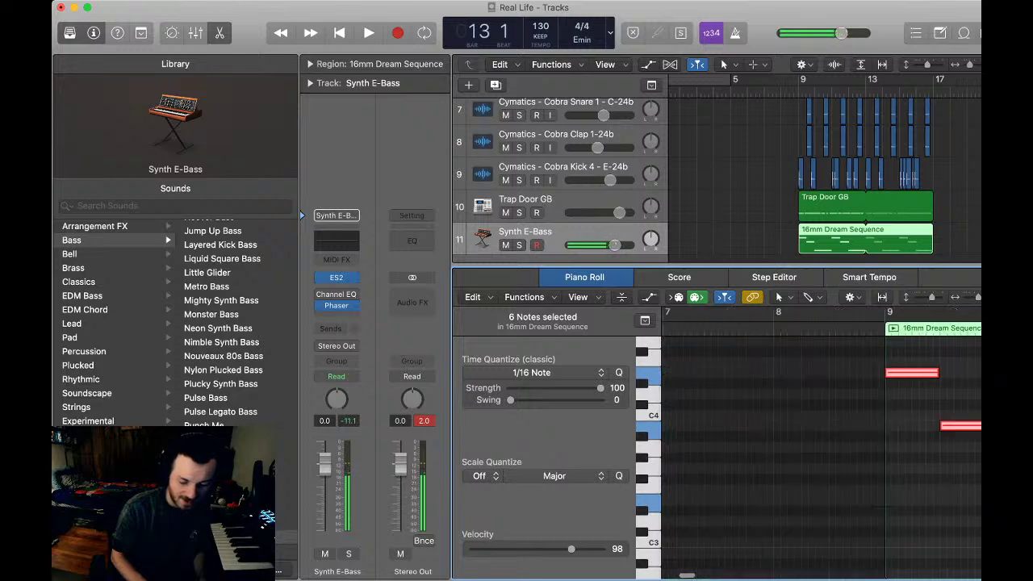
{"action": "scroll", "coordinate": [814, 444], "scroll_direction": "right", "scroll_amount": 3}
{"action": "left_click_drag", "start_coordinate": [744, 373], "coordinate": [744, 500]}
{"action": "scroll", "coordinate": [814, 451], "scroll_direction": "down", "scroll_amount": 5}
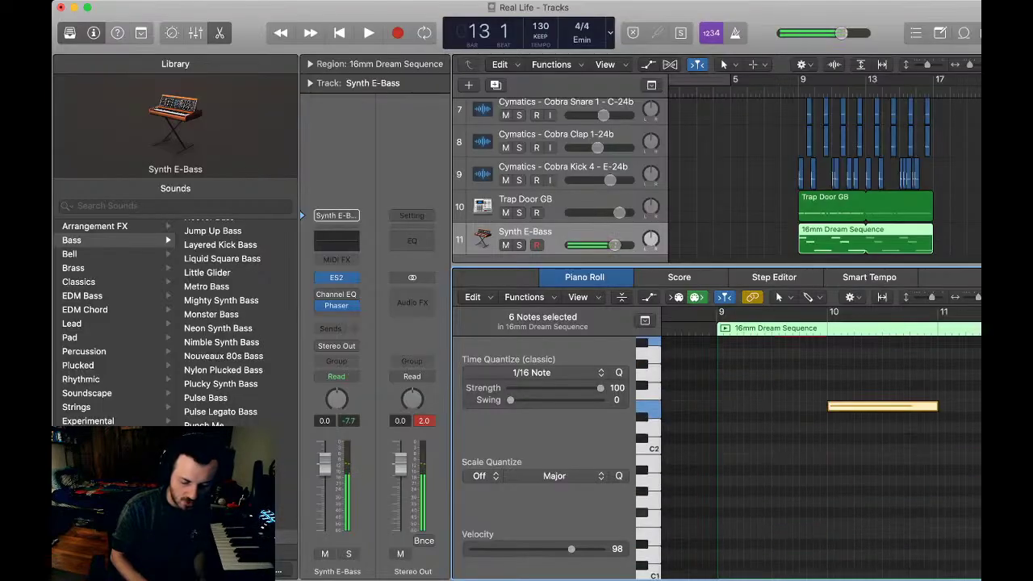
- Try transposing the selected bass notes down a second octave while auditioning the looped region, and undo that transposition
{"action": "scroll", "coordinate": [814, 452], "scroll_direction": "up", "scroll_amount": 1}
{"action": "scroll", "coordinate": [815, 452], "scroll_direction": "up", "scroll_amount": 3}
{"action": "left_click_drag", "start_coordinate": [746, 376], "coordinate": [746, 507]}
{"action": "key", "text": "alt+space"}
{"action": "scroll", "coordinate": [815, 451], "scroll_direction": "down", "scroll_amount": 6}
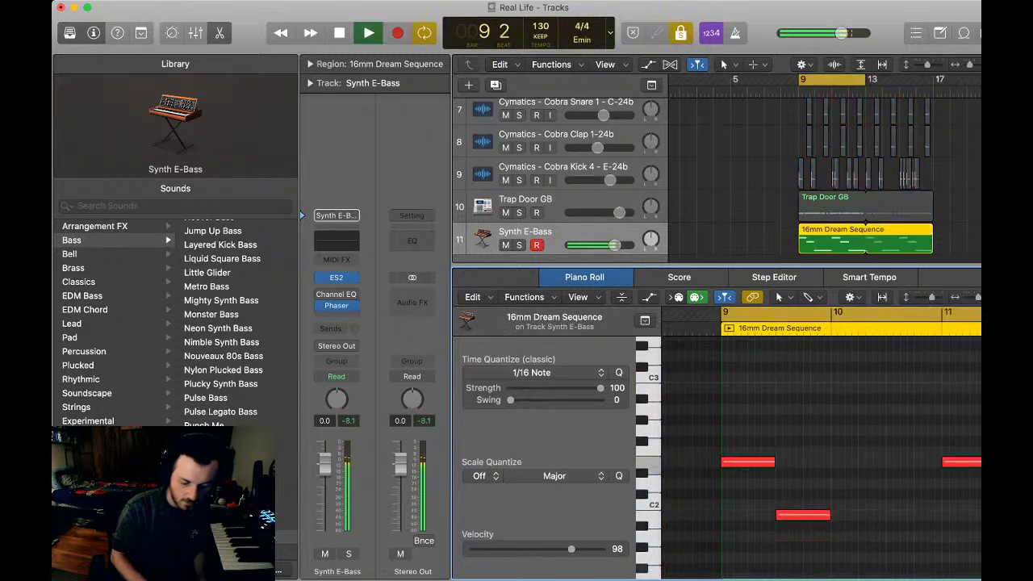
{"action": "scroll", "coordinate": [815, 452], "scroll_direction": "right", "scroll_amount": 3}
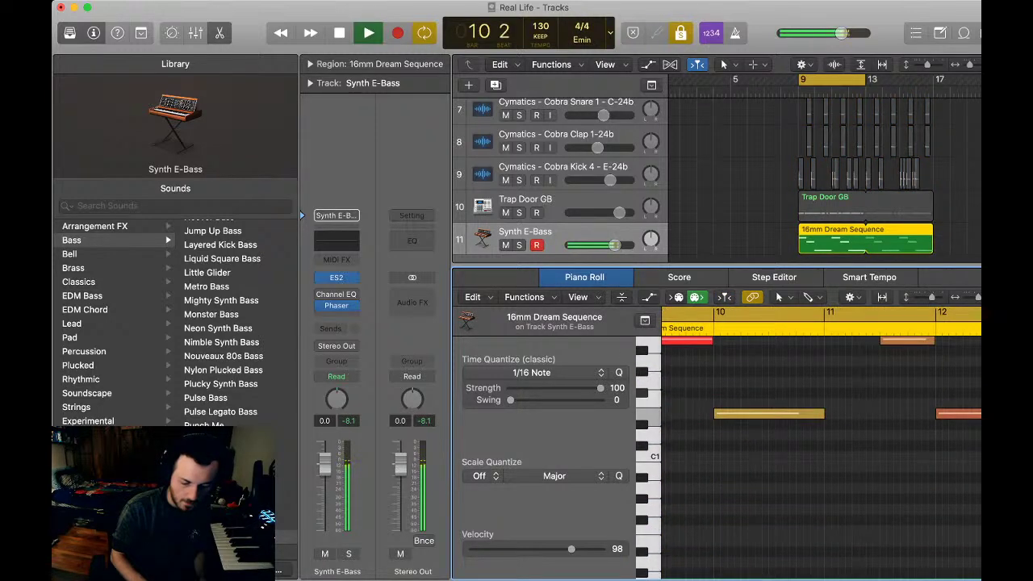
{"action": "scroll", "coordinate": [814, 451], "scroll_direction": "up", "scroll_amount": 4}
{"action": "scroll", "coordinate": [815, 452], "scroll_direction": "left", "scroll_amount": 3}
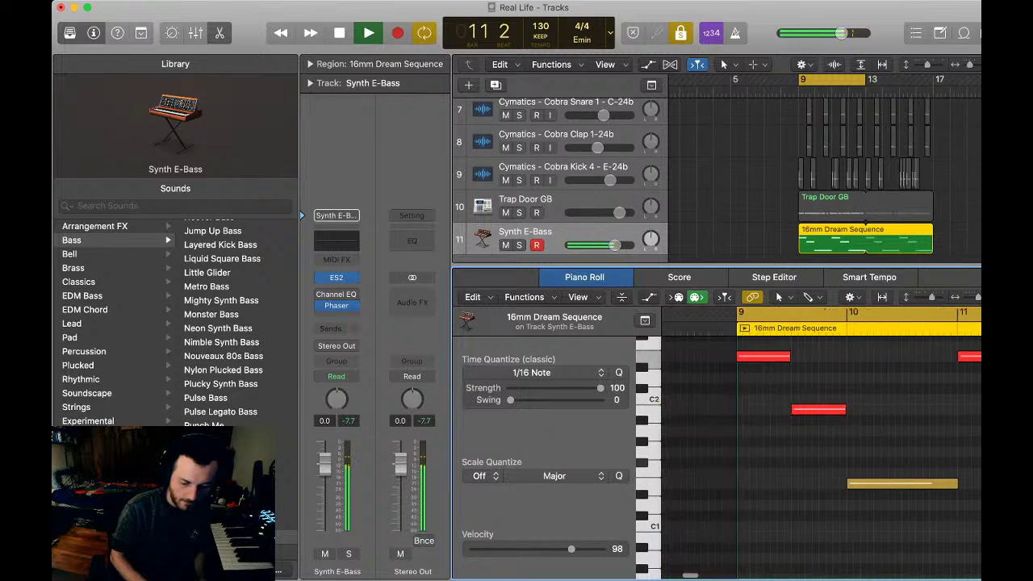
{"action": "key", "text": "super+z"}
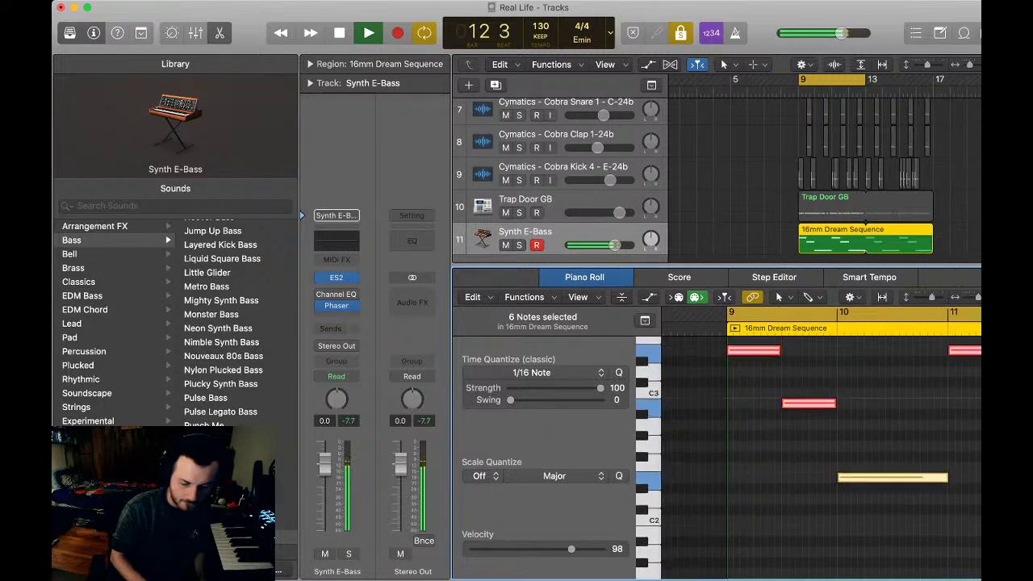
{"action": "scroll", "coordinate": [814, 452], "scroll_direction": "up", "scroll_amount": 3}
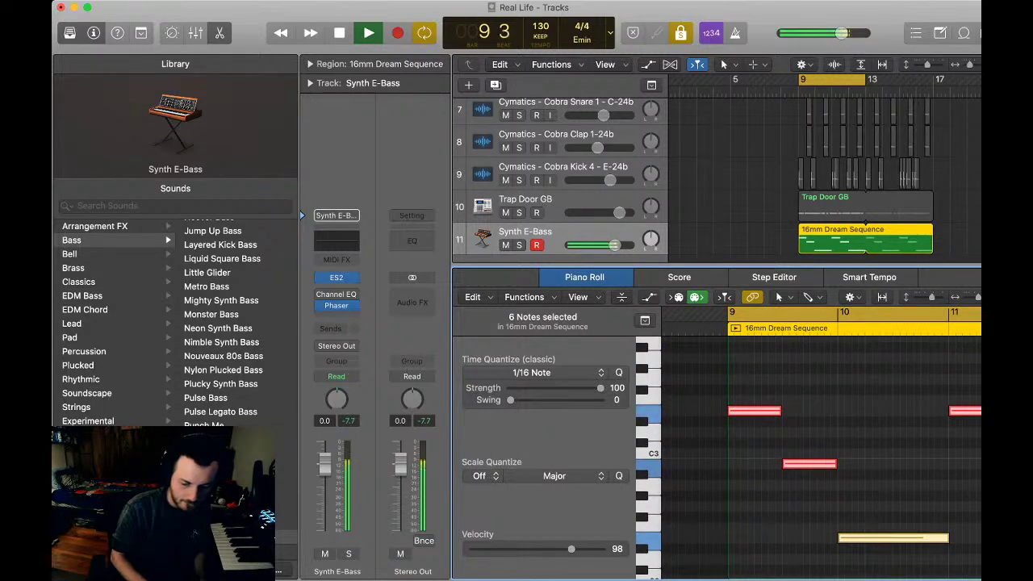
- Lower the Synth E-Bass track volume to -10.6 dB, and play the full arrangement without cycling or the Piano Roll open
{"action": "left_click_drag", "start_coordinate": [615, 244], "coordinate": [597, 244]}
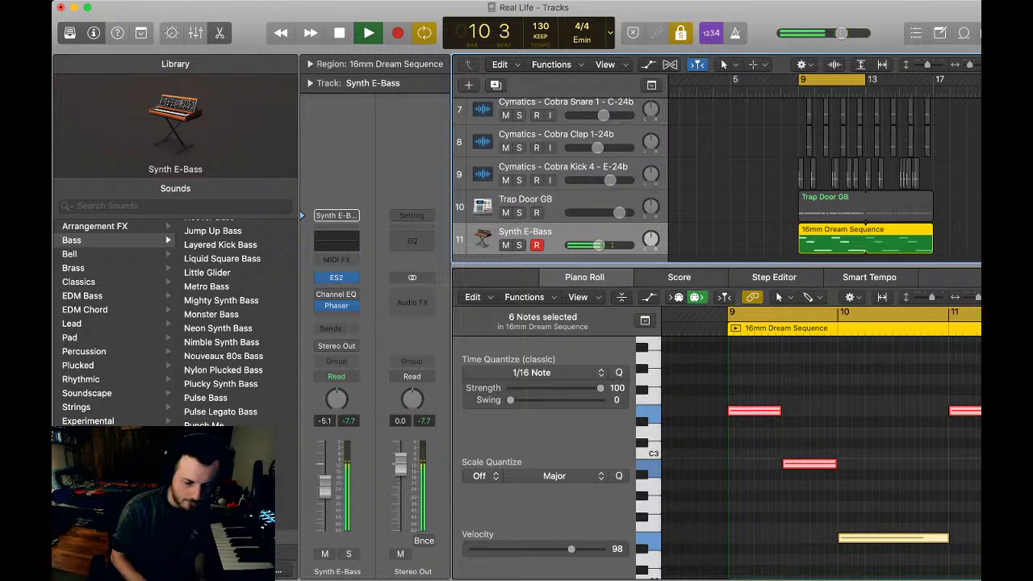
{"action": "key", "text": "e"}
{"action": "key", "text": "c"}
{"action": "key", "text": "space"}
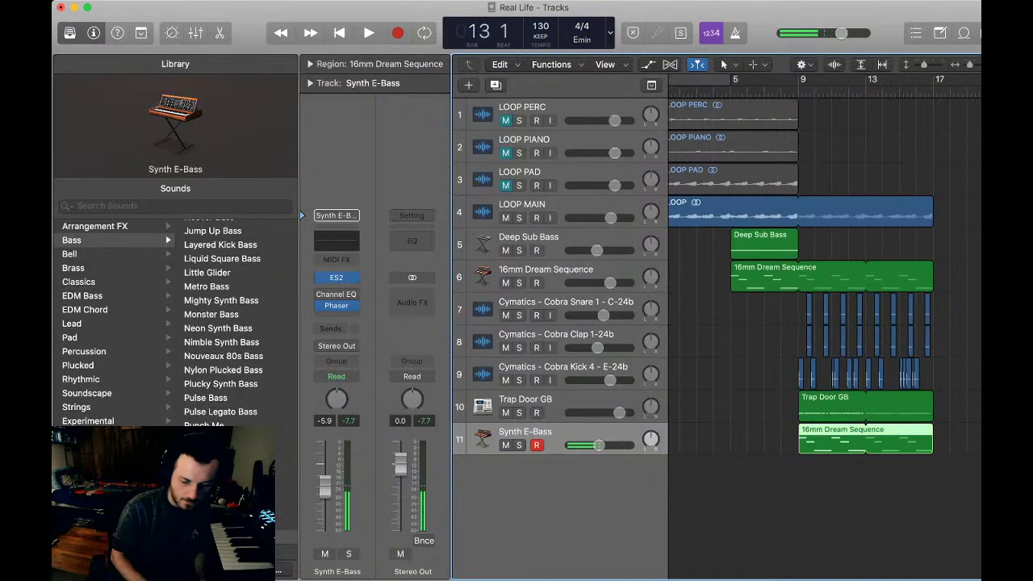
{"action": "key", "text": "space"}
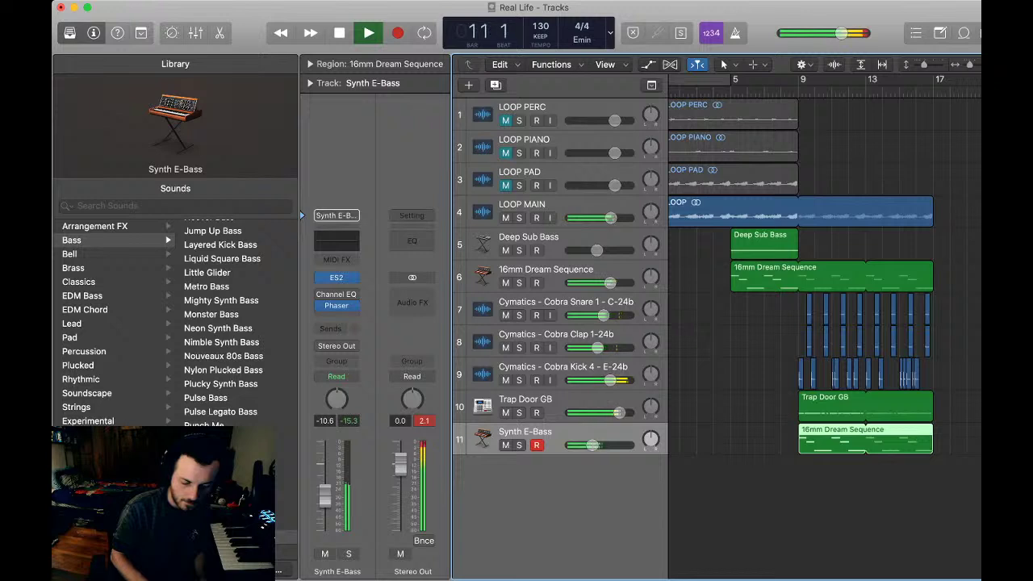
- Move the Synth E-Bass track up between Deep Sub Bass and 16mm Dream Sequence, and deselect all regions
{"action": "left_click_drag", "start_coordinate": [557, 433], "coordinate": [557, 262]}
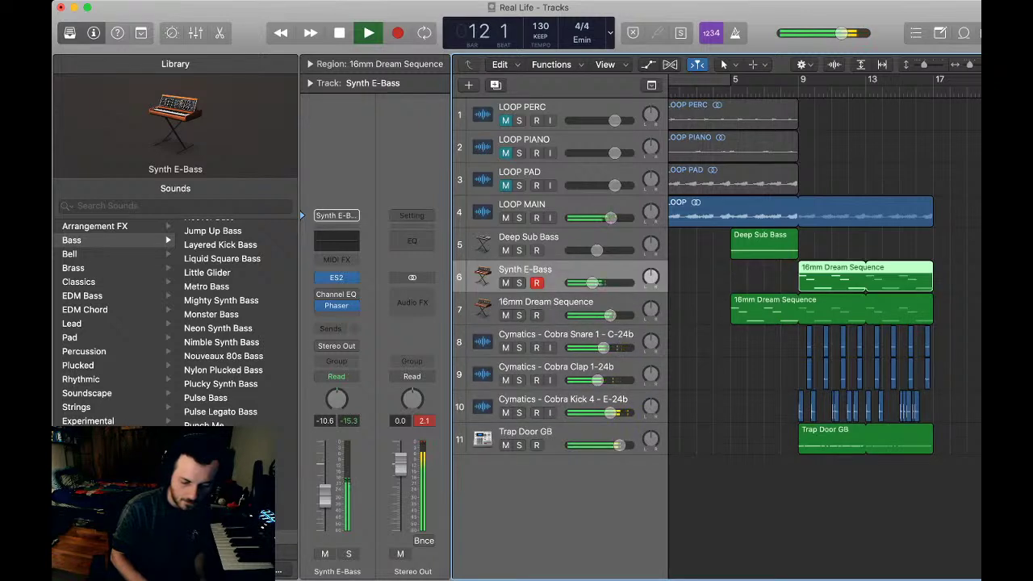
{"action": "key", "text": "alt+shift+d"}
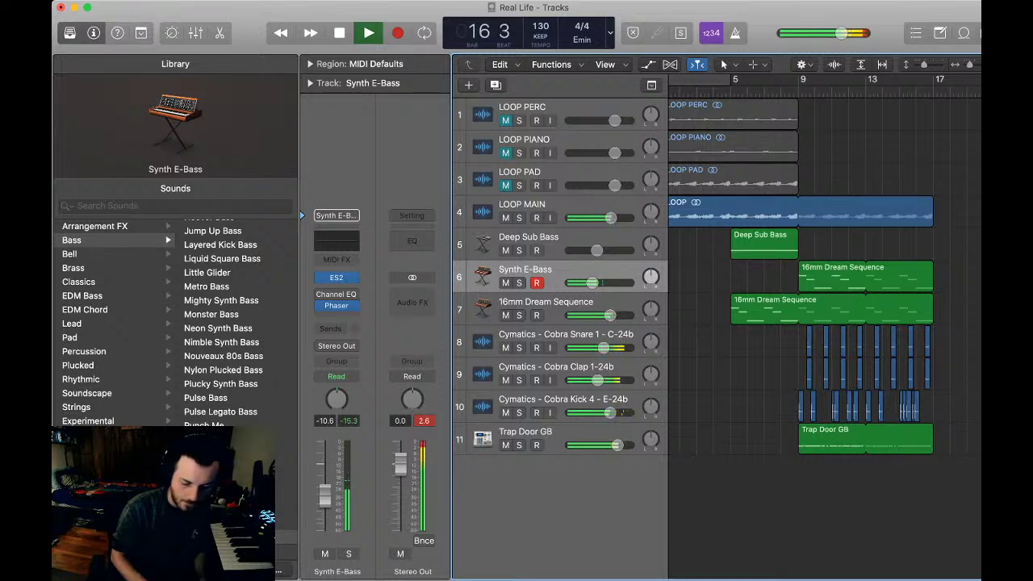
{"action": "key", "text": "space"}
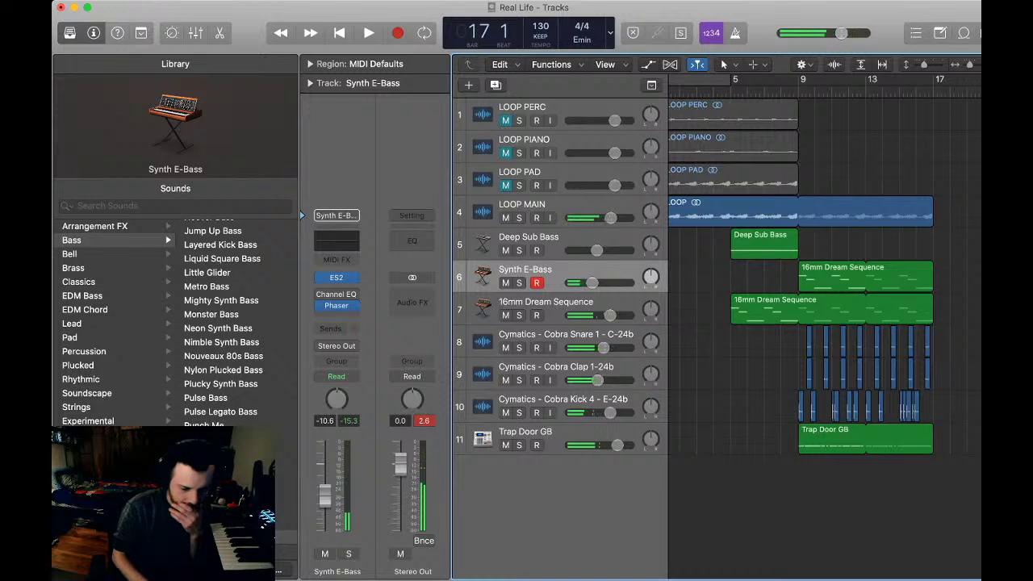
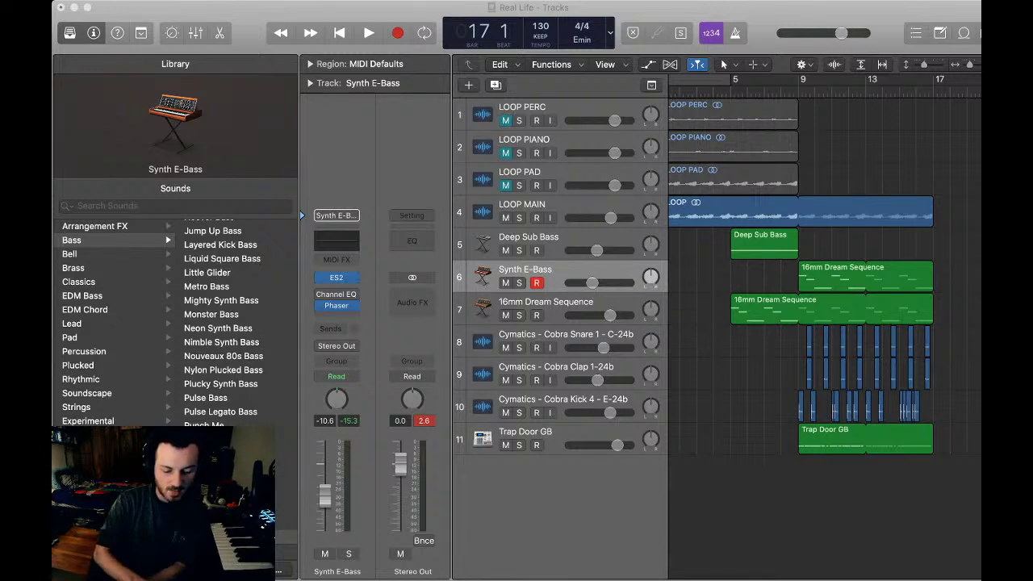
- Solo the Cymatics Cobra Kick 4 track and play its pattern
{"action": "left_click", "coordinate": [556, 406]}
{"action": "key", "text": "s"}
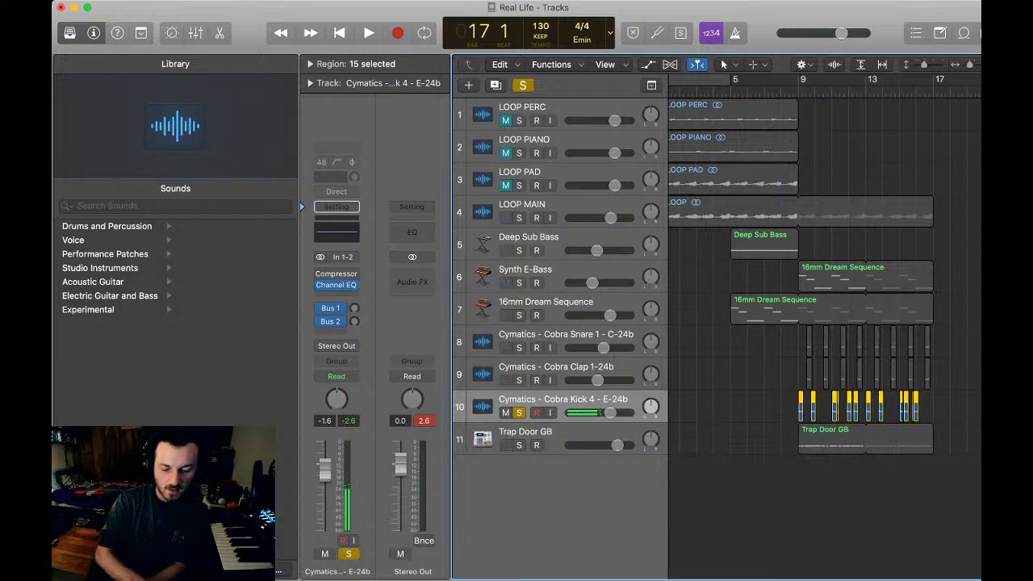
{"action": "key", "text": "space"}
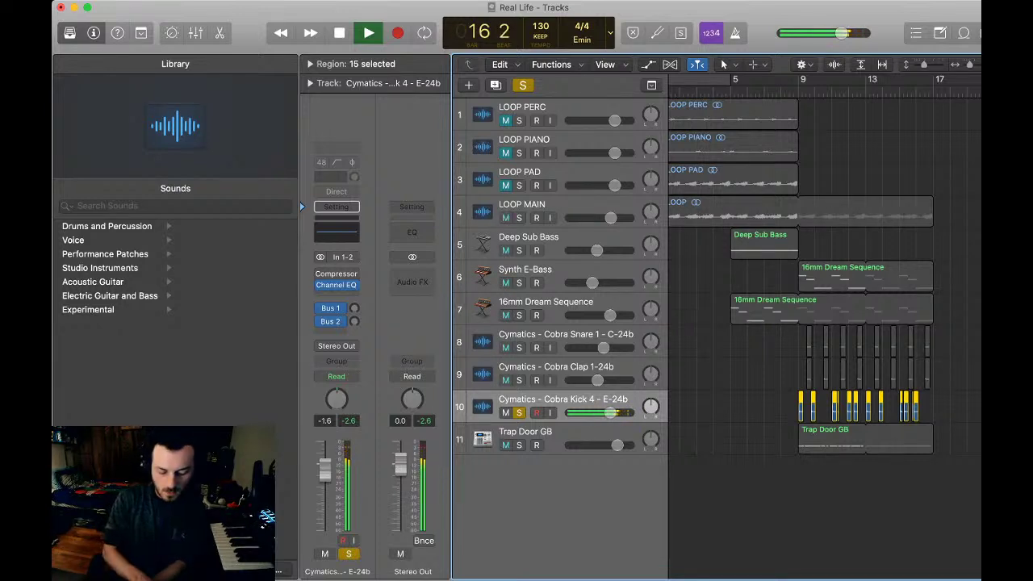
{"action": "key", "text": "space"}
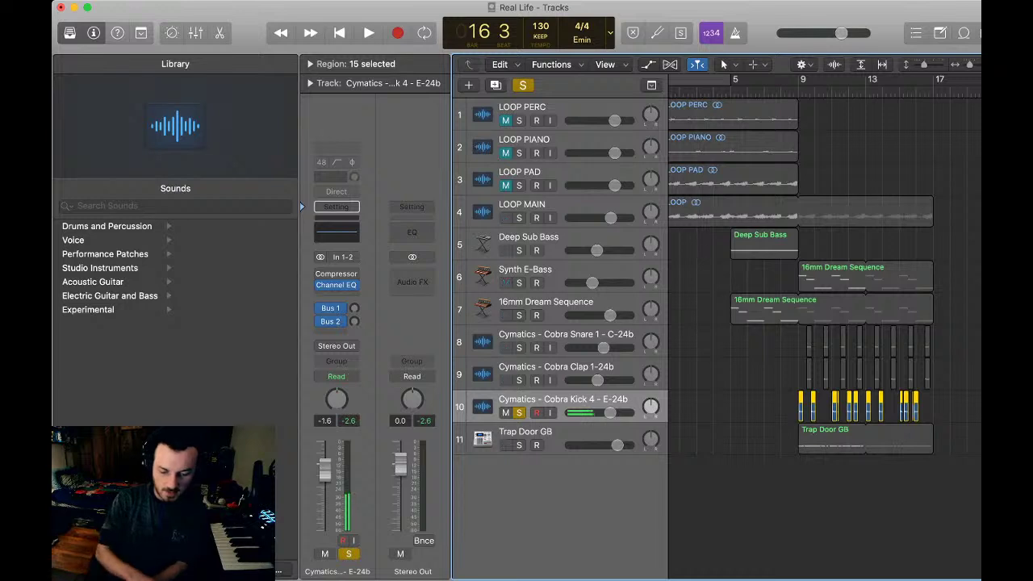
- Enable the metronome and play the soloed kick track from bar 7
{"action": "key", "text": "shift+comma"}
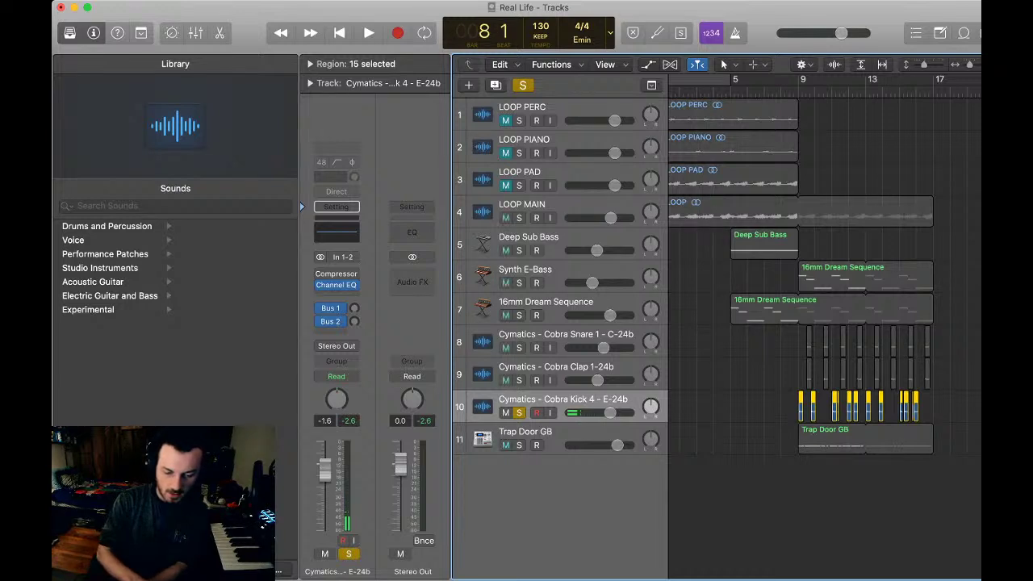
{"action": "key", "text": "comma"}
{"action": "key", "text": "k"}
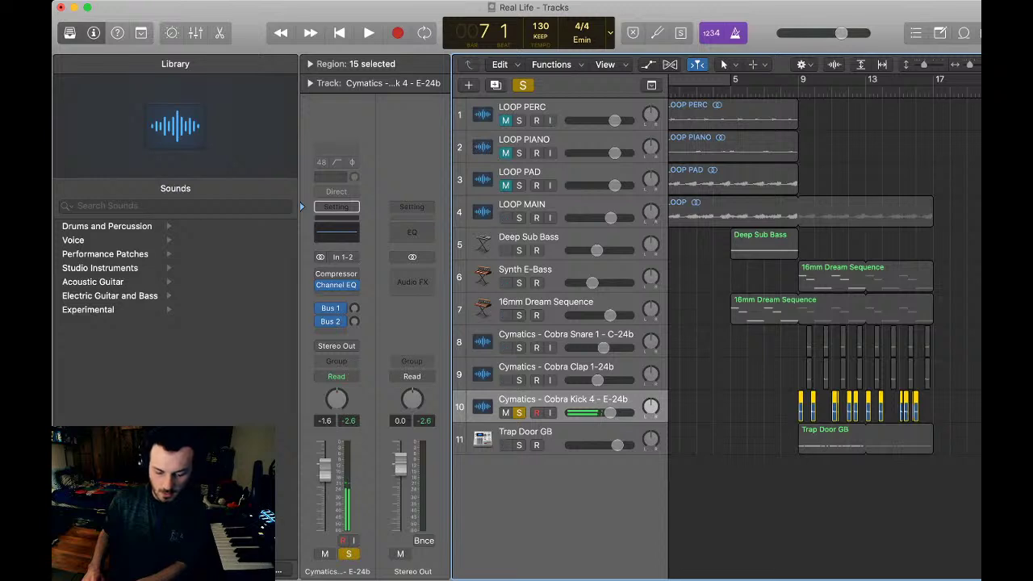
{"action": "key", "text": "space"}
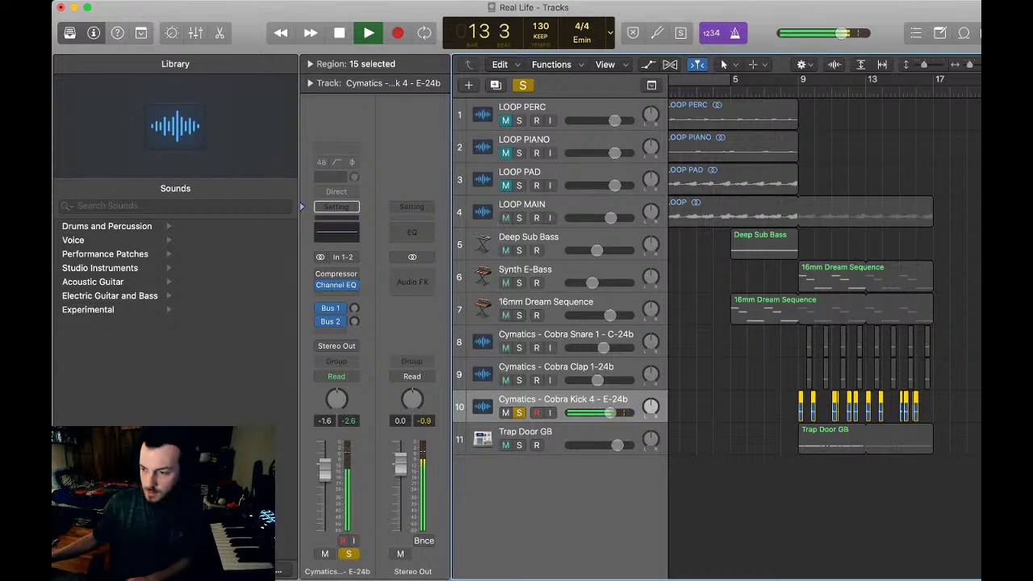
{"action": "key", "text": "space"}
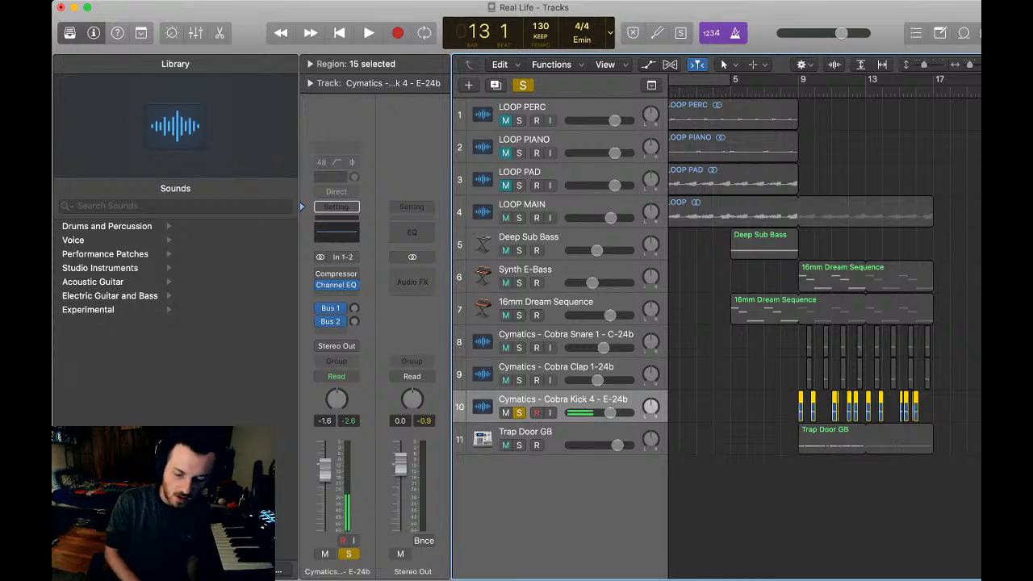
- Play the soloed kick pattern from bar 13 against the metronome
{"action": "key", "text": "super+Right"}
{"action": "scroll", "coordinate": [825, 323], "scroll_direction": "right", "scroll_amount": 4}
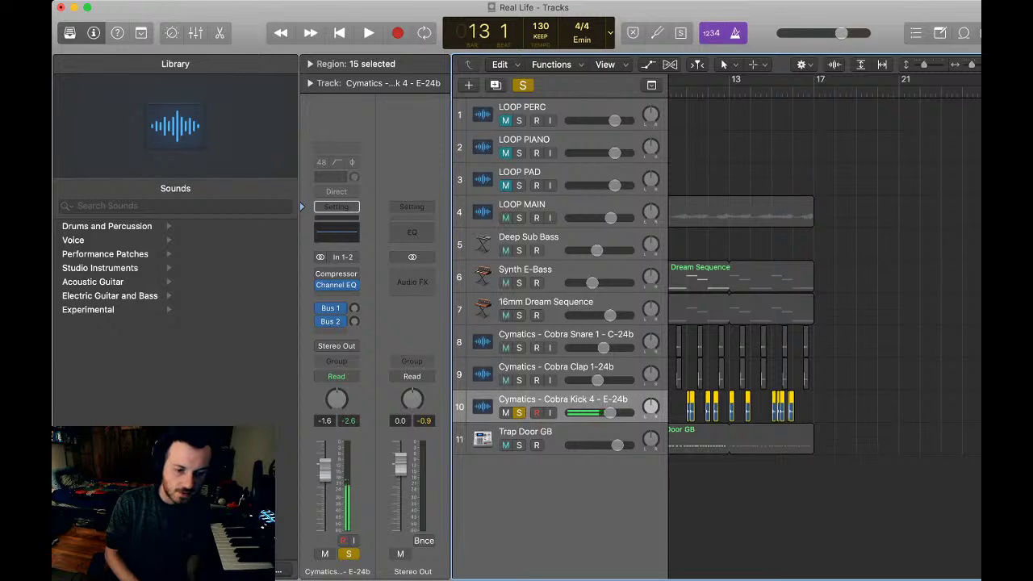
{"action": "key", "text": "space"}
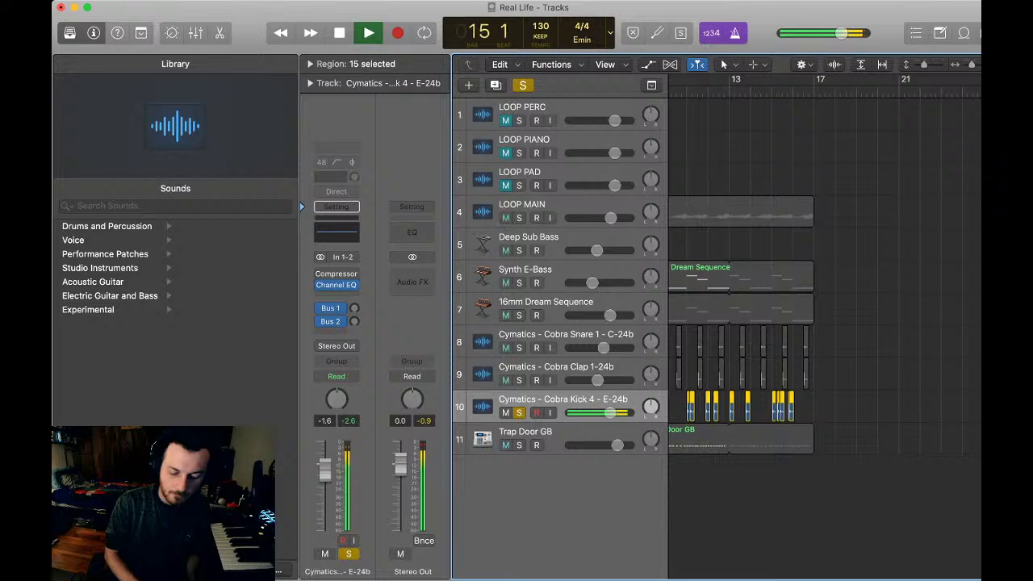
{"action": "key", "text": "space"}
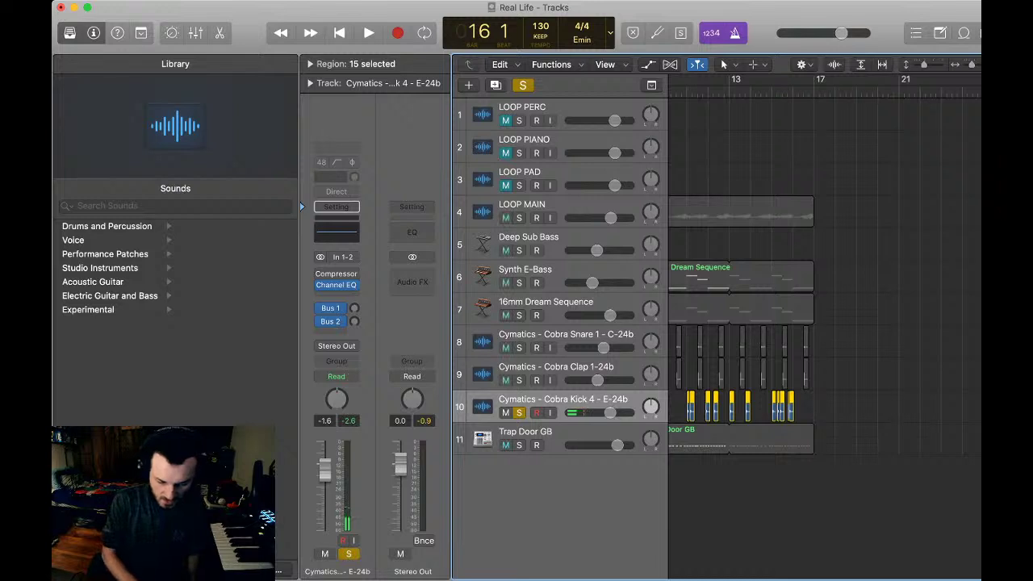
- Replay the soloed kick hits around bar 15 to hear how they fall against the metronome
{"action": "key", "text": "super+Right"}
{"action": "key", "text": "super+Right"}
{"action": "key", "text": "super+Right"}
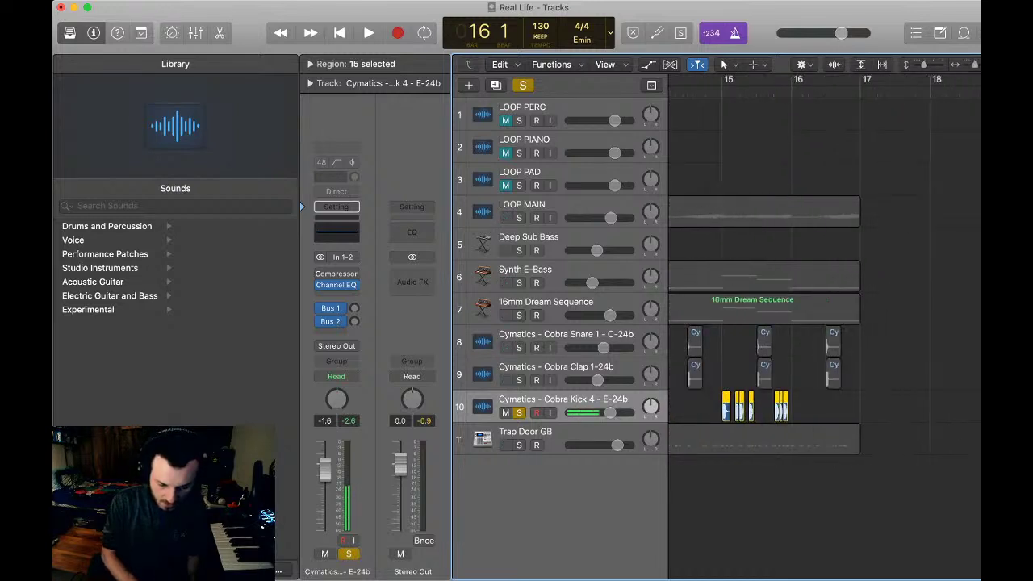
{"action": "key", "text": "comma"}
{"action": "key", "text": "space"}
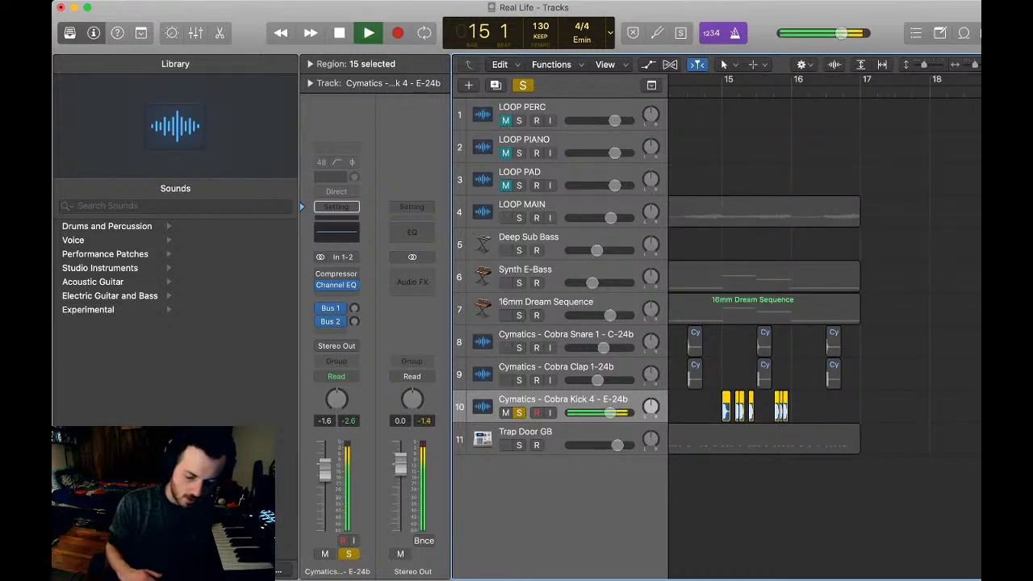
{"action": "key", "text": "space"}
{"action": "key", "text": "comma"}
{"action": "key", "text": "space"}
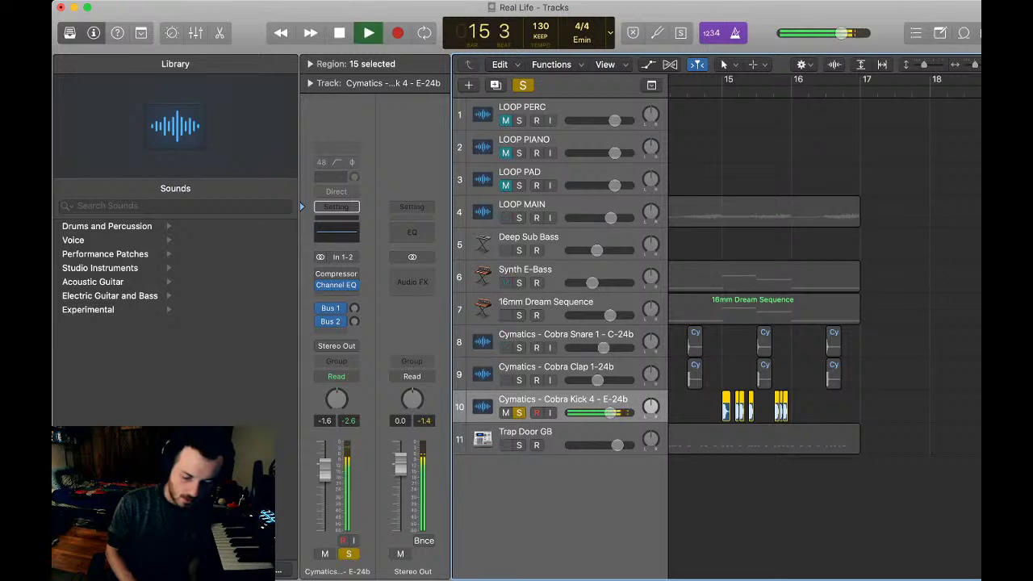
{"action": "key", "text": "comma"}
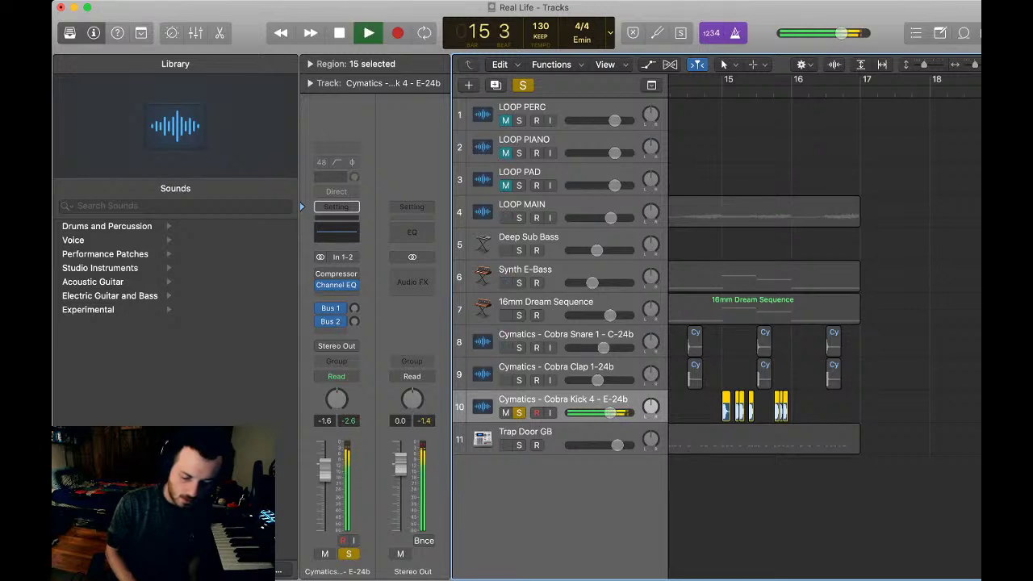
{"action": "key", "text": "space"}
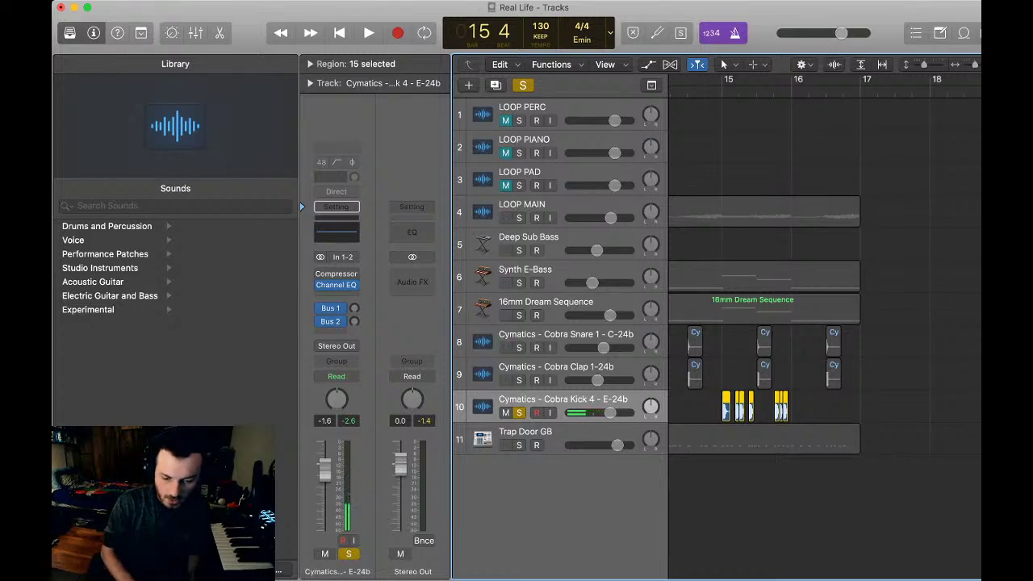
- Examine the spacing of the individual kick regions within bar 15 and play them from about 15 2 3
{"action": "key", "text": "super+Right"}
{"action": "key", "text": "super+Right"}
{"action": "key", "text": "super+Right"}
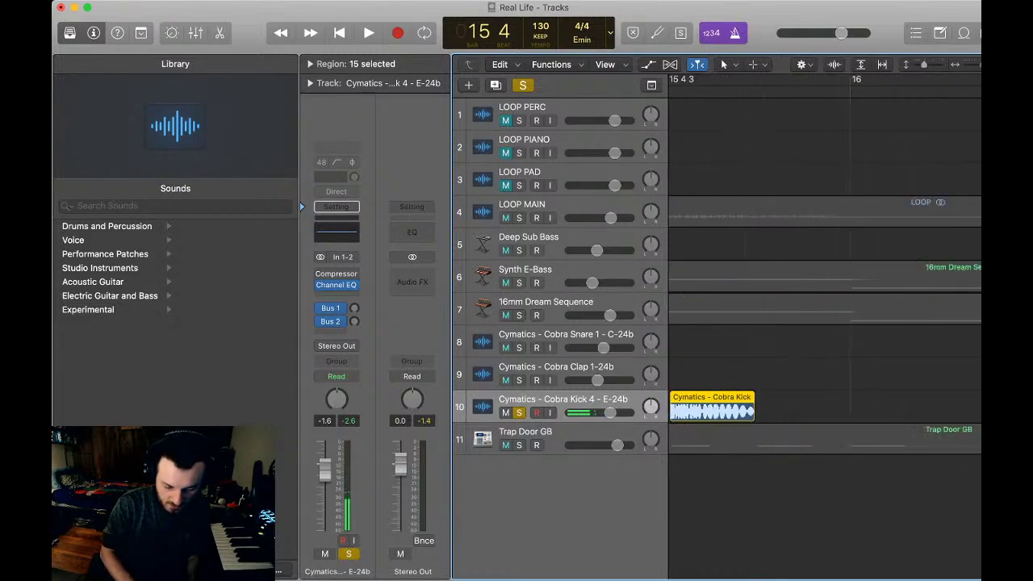
{"action": "key", "text": "super+Right"}
{"action": "scroll", "coordinate": [825, 339], "scroll_direction": "left", "scroll_amount": 10}
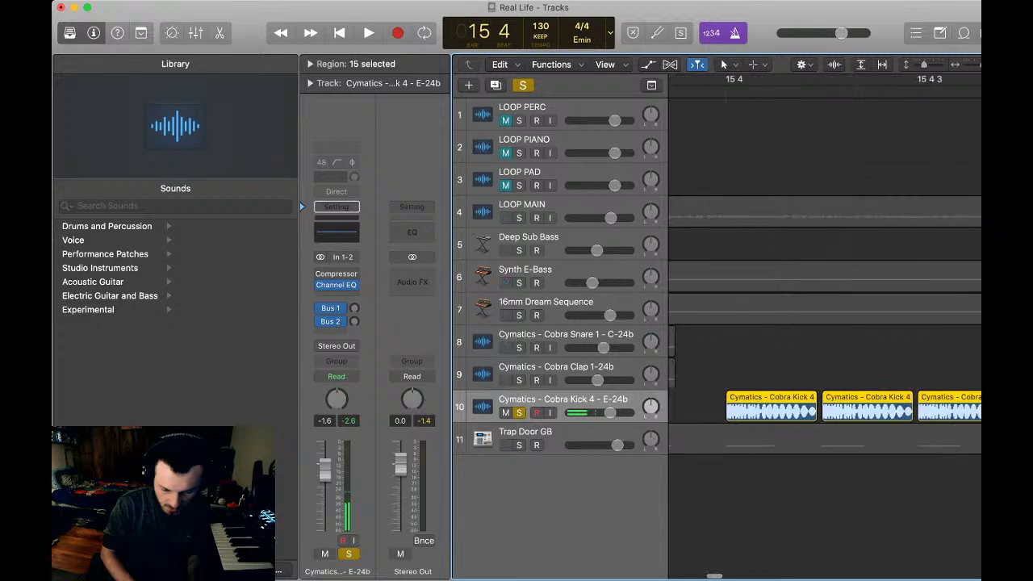
{"action": "scroll", "coordinate": [824, 339], "scroll_direction": "left", "scroll_amount": 2}
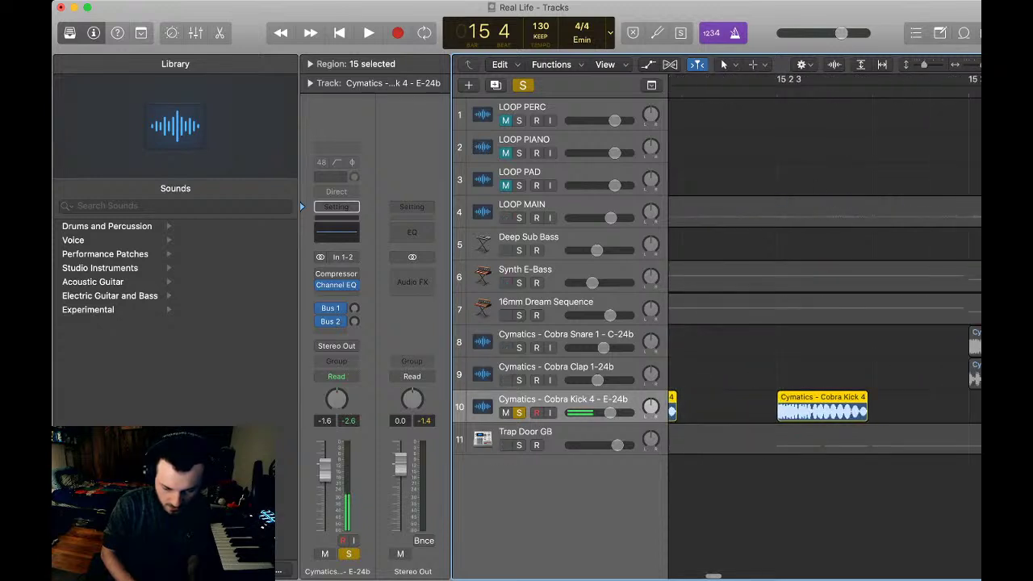
{"action": "left_click", "coordinate": [771, 90]}
{"action": "key", "text": "space"}
{"action": "key", "text": "space"}
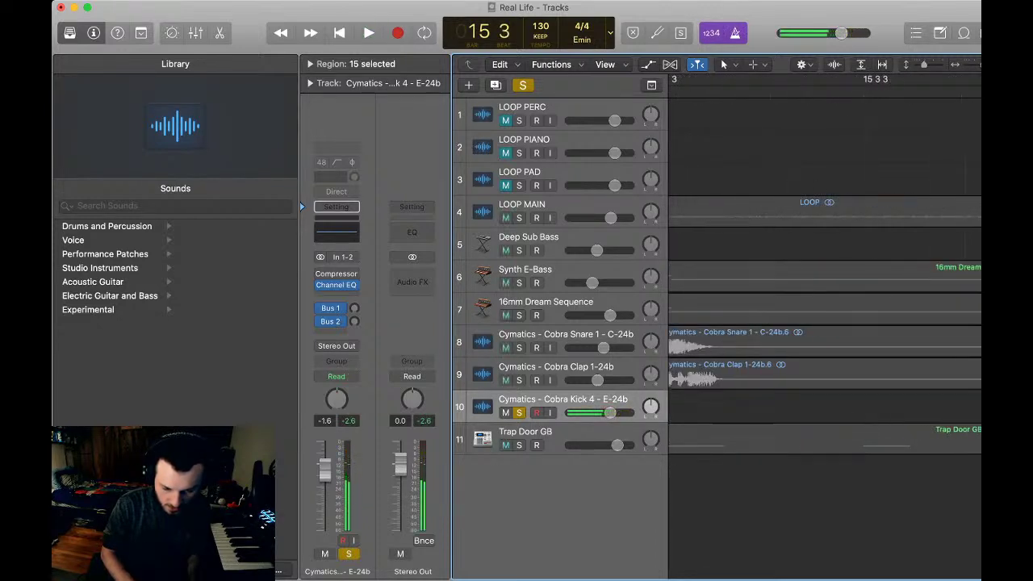
- Turn off the metronome and replay the soloed kick hits from the start of bar 15
{"action": "key", "text": "space"}
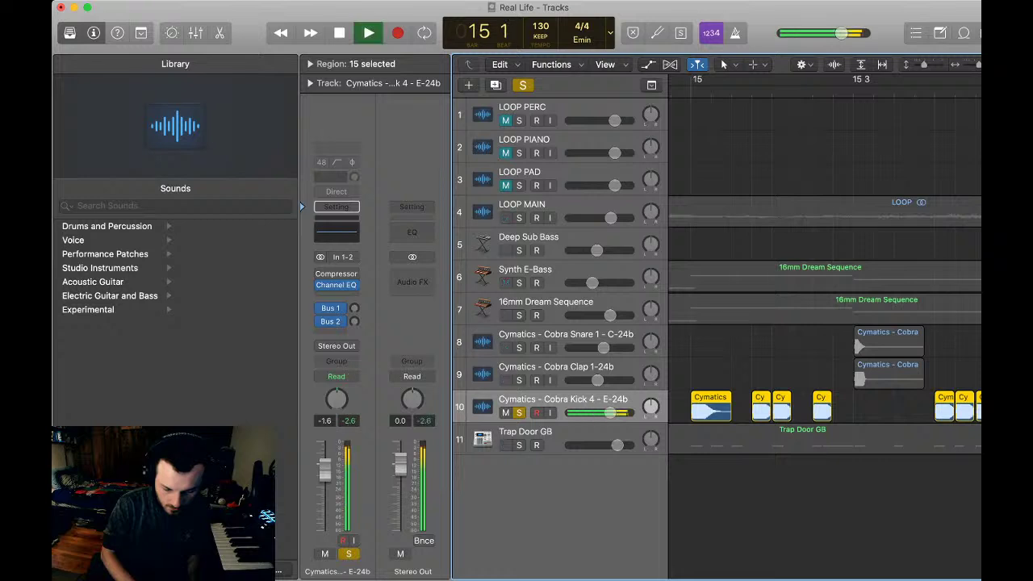
{"action": "key", "text": "space"}
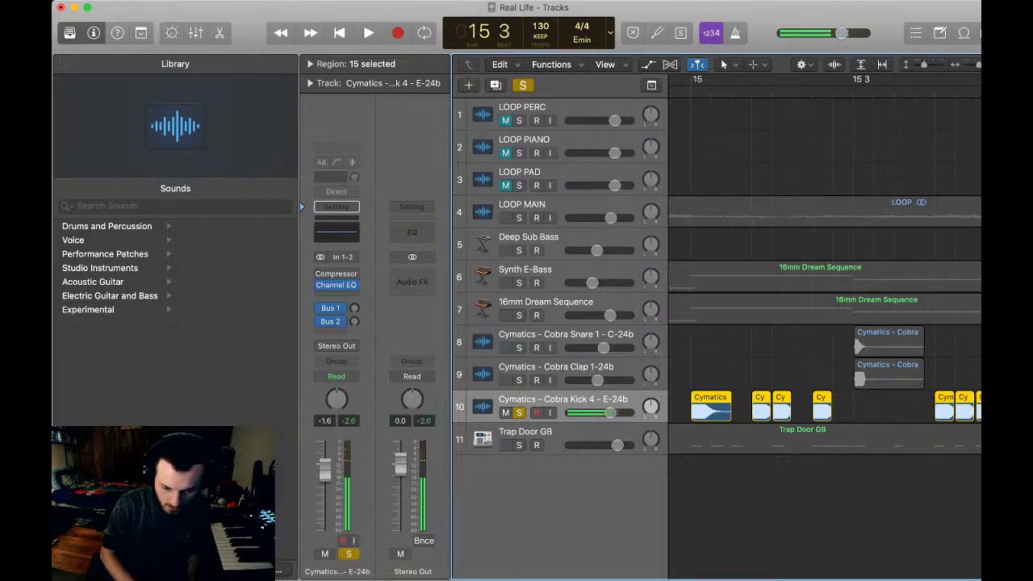
- Shorten the end of the kick region just before 15 2 to about 15 1 4 231
{"action": "key", "text": "super+Right"}
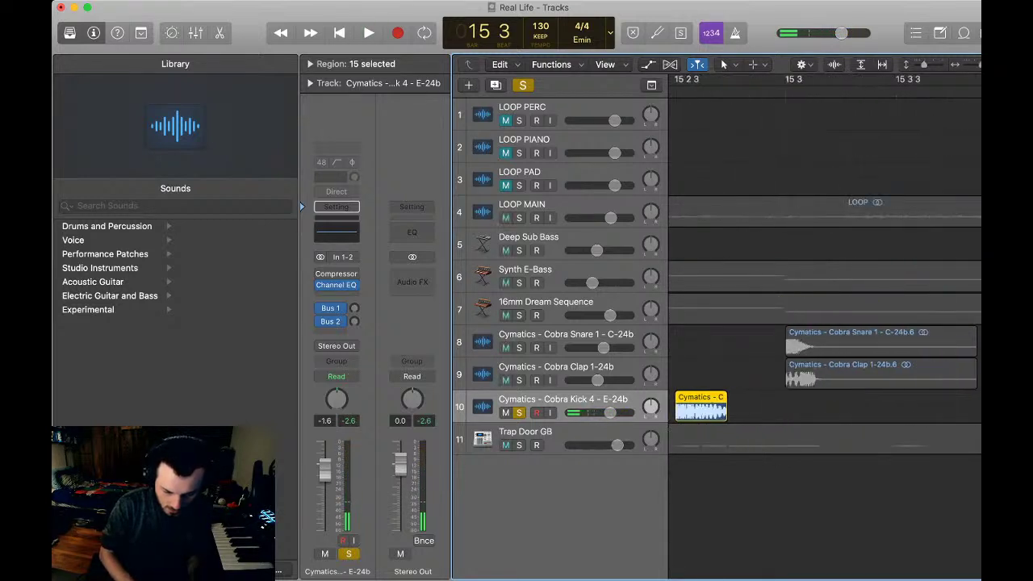
{"action": "scroll", "coordinate": [823, 323], "scroll_direction": "left", "scroll_amount": 3}
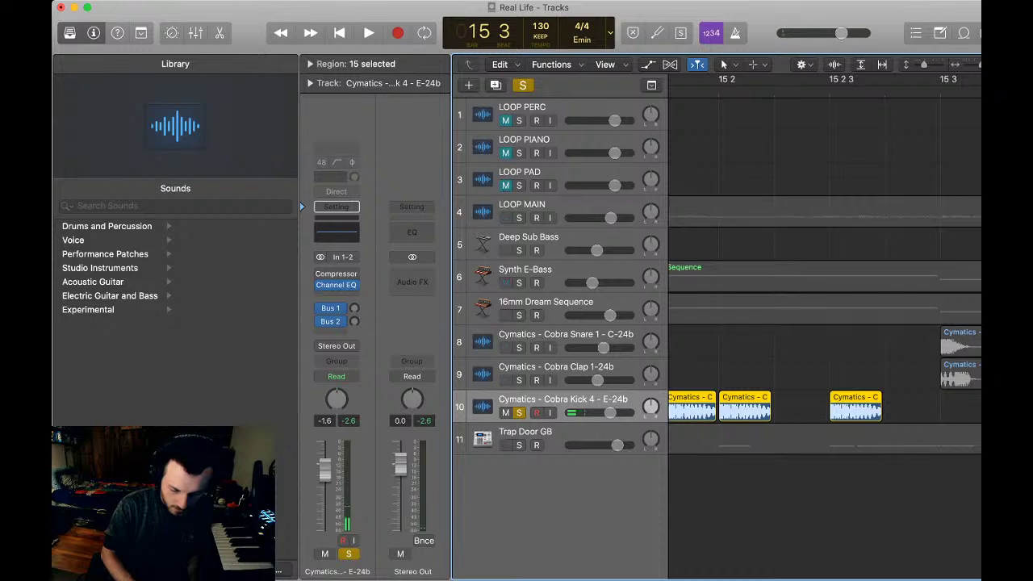
{"action": "mouse_move", "coordinate": [770, 416]}
{"action": "left_mouse_down"}
{"action": "mouse_move", "coordinate": [794, 416]}
{"action": "mouse_move", "coordinate": [771, 417]}
{"action": "left_mouse_up"}
{"action": "left_click", "coordinate": [798, 484]}
{"action": "left_click", "coordinate": [744, 411]}
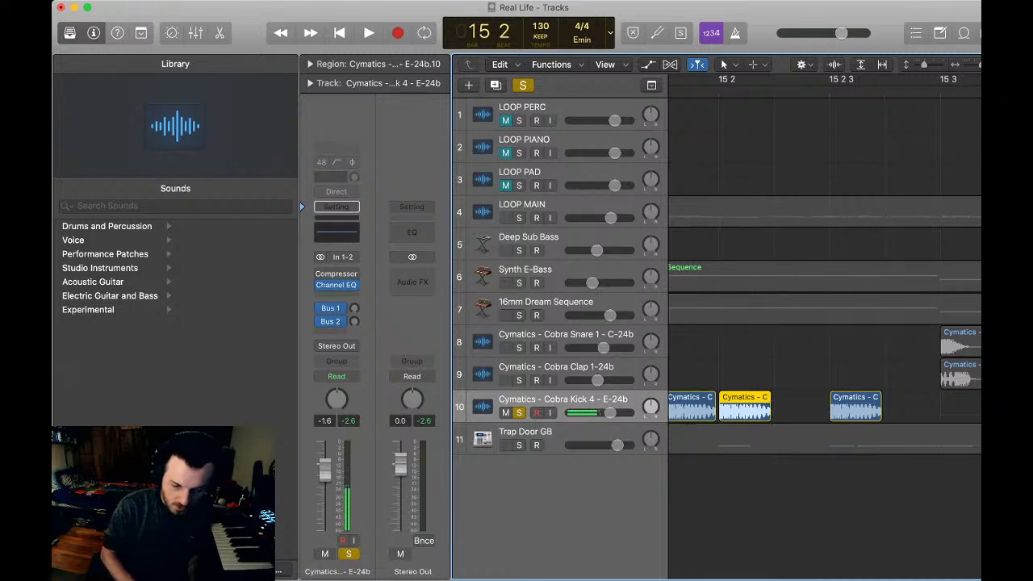
{"action": "key", "text": "super+Right"}
{"action": "key", "text": "super+Right"}
{"action": "key", "text": "super+Right"}
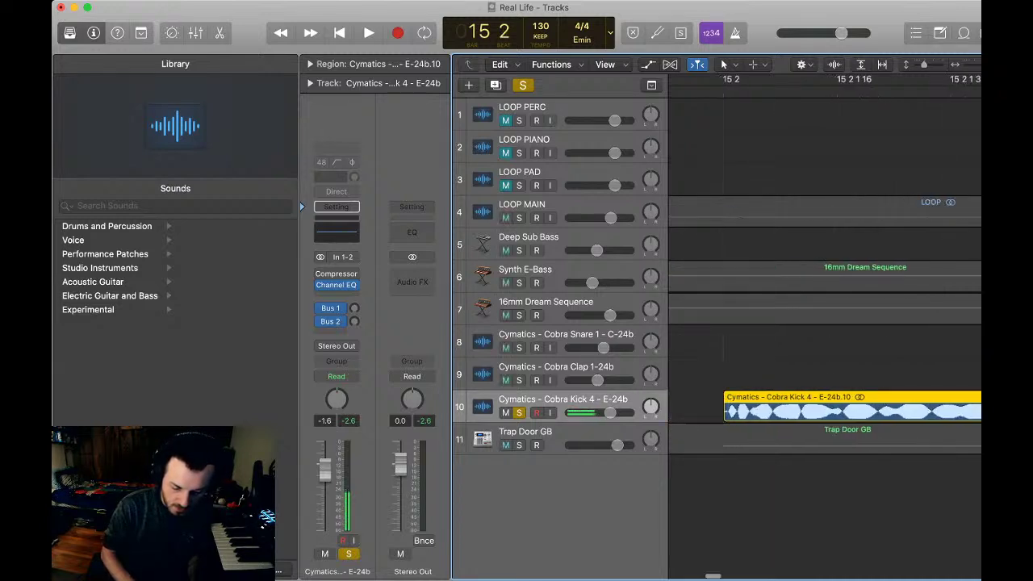
{"action": "scroll", "coordinate": [823, 323], "scroll_direction": "left", "scroll_amount": 5}
{"action": "key", "text": "super+z"}
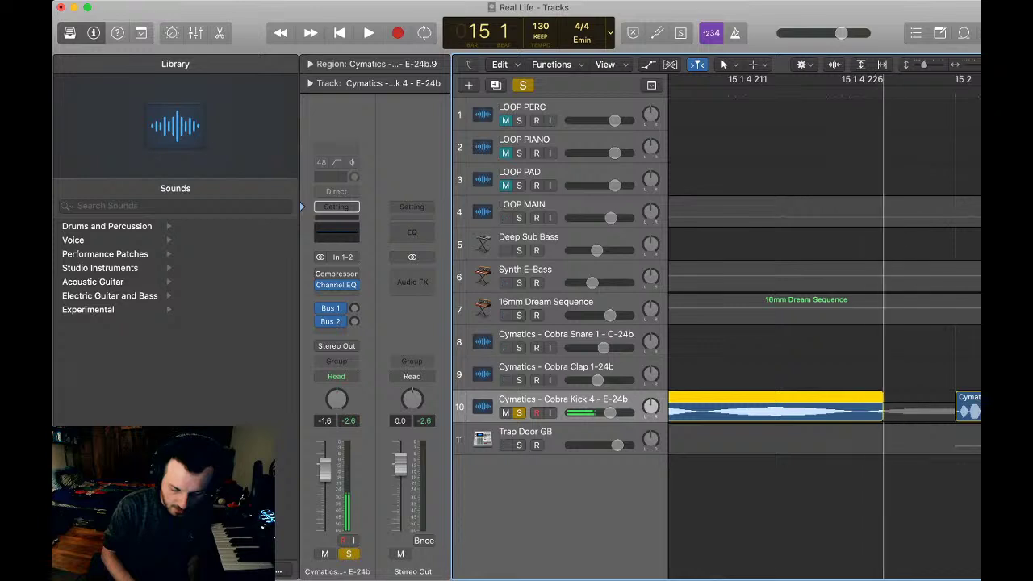
- Shorten the end of the kick region starting at 15 2 to about 15 2 1 229
{"action": "scroll", "coordinate": [822, 323], "scroll_direction": "right", "scroll_amount": 15}
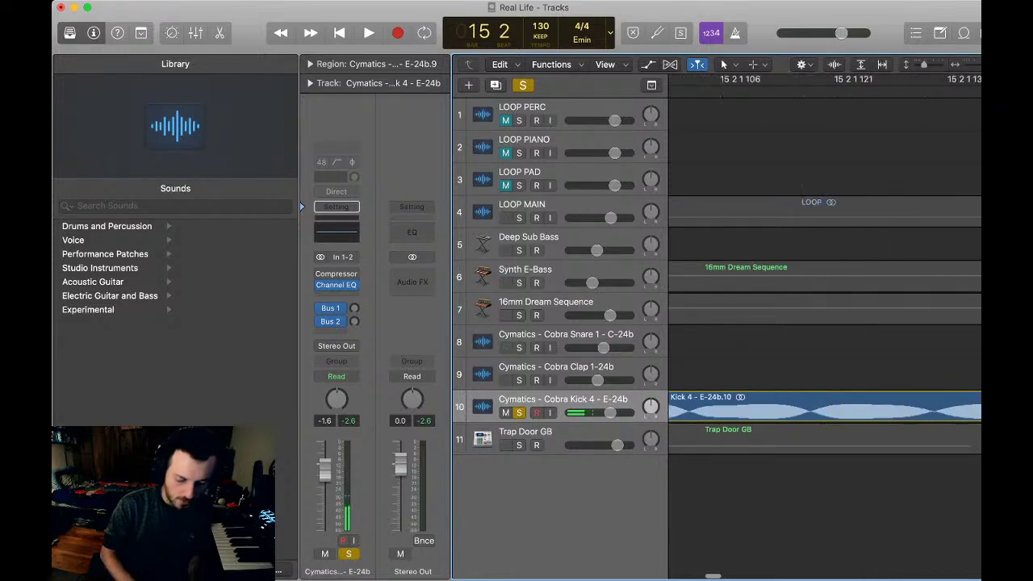
{"action": "scroll", "coordinate": [822, 323], "scroll_direction": "right", "scroll_amount": 7}
{"action": "scroll", "coordinate": [823, 322], "scroll_direction": "left", "scroll_amount": 2}
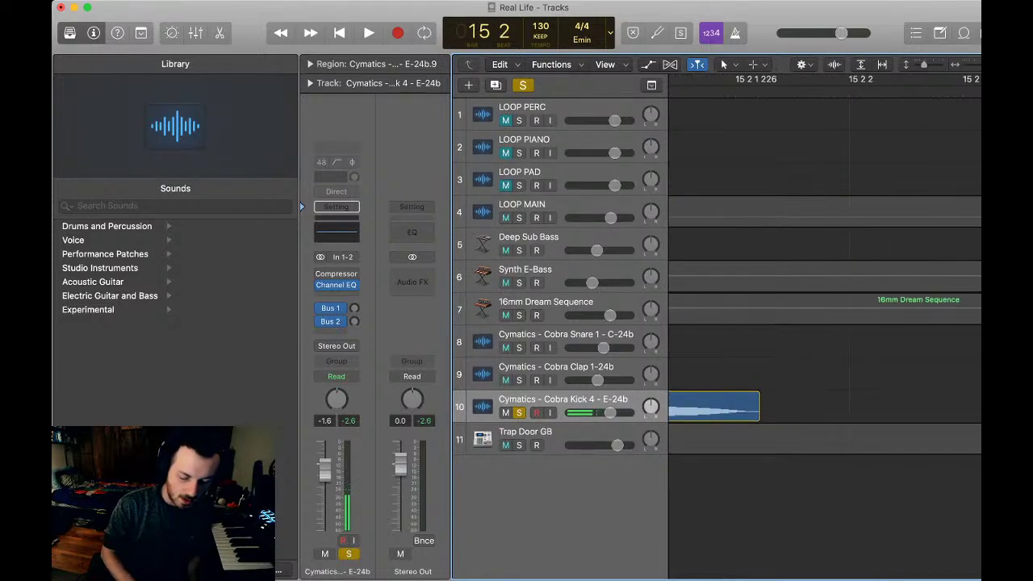
{"action": "left_click_drag", "start_coordinate": [753, 416], "coordinate": [756, 416]}
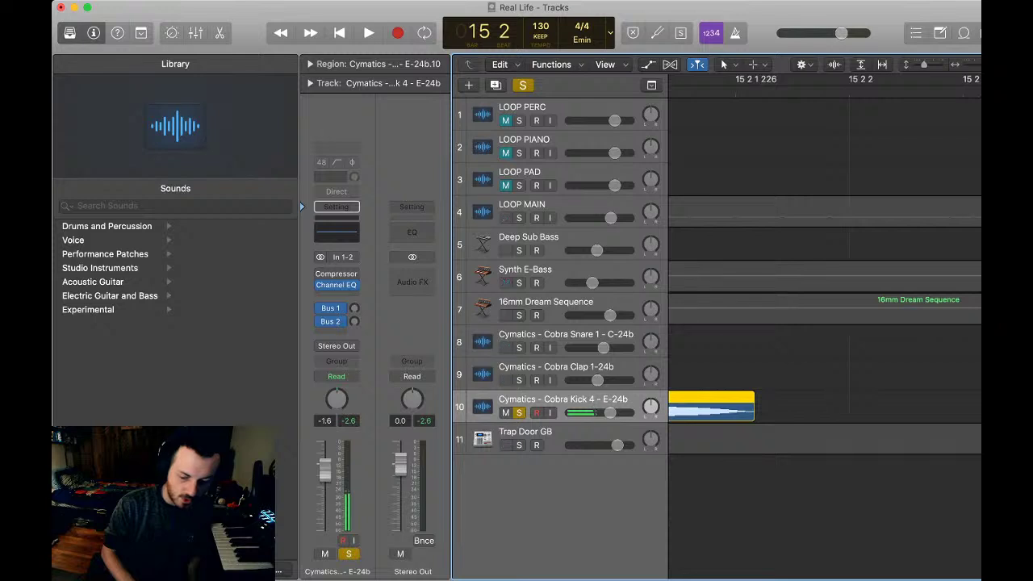
- Shorten the end of the kick region starting at 15 2 3 to about 15 2 3 228
{"action": "scroll", "coordinate": [823, 322], "scroll_direction": "right", "scroll_amount": 6}
{"action": "scroll", "coordinate": [823, 322], "scroll_direction": "right", "scroll_amount": 2}
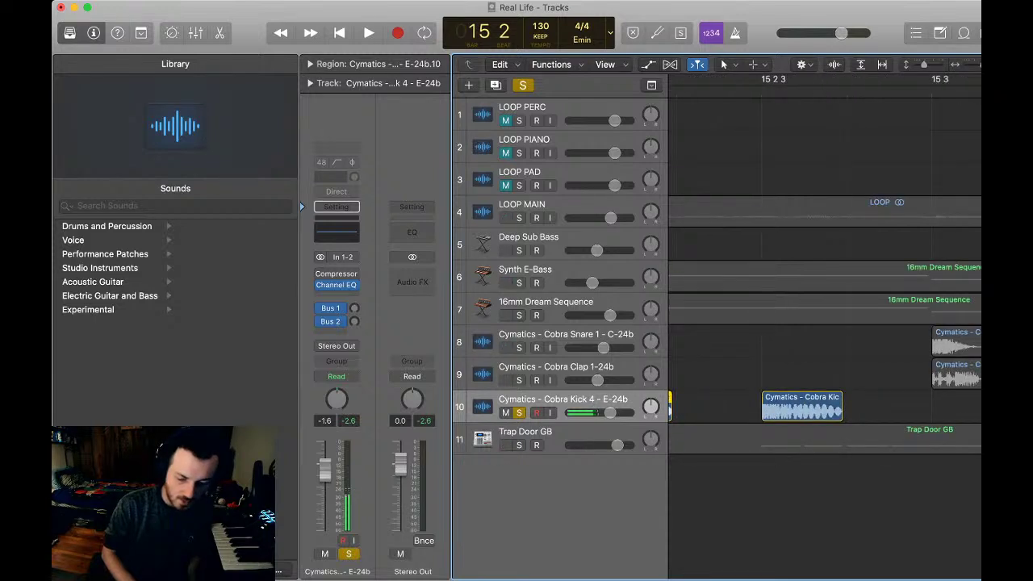
{"action": "scroll", "coordinate": [823, 322], "scroll_direction": "up", "scroll_amount": 10}
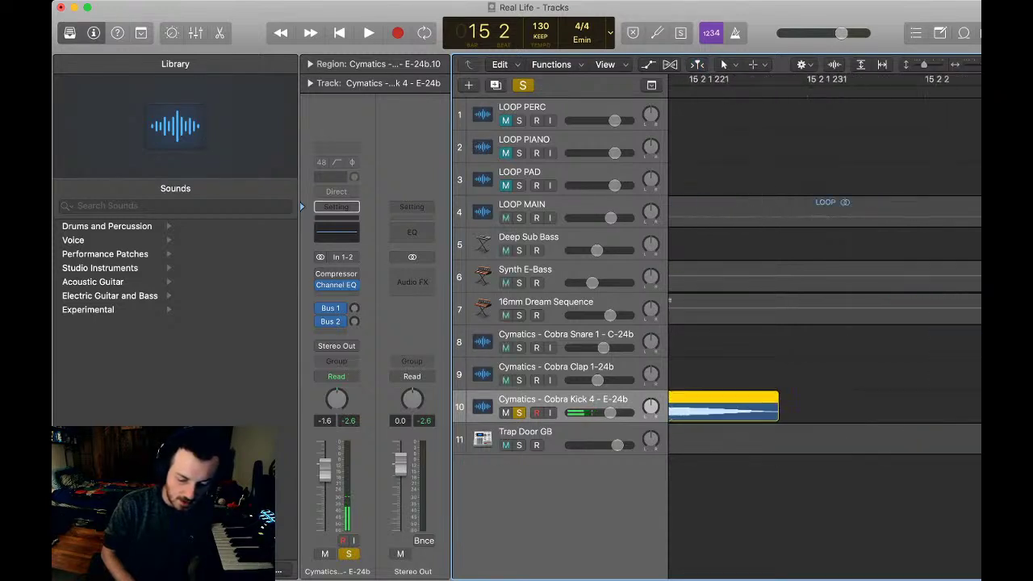
{"action": "scroll", "coordinate": [823, 322], "scroll_direction": "right", "scroll_amount": 10}
{"action": "scroll", "coordinate": [822, 323], "scroll_direction": "right", "scroll_amount": 10}
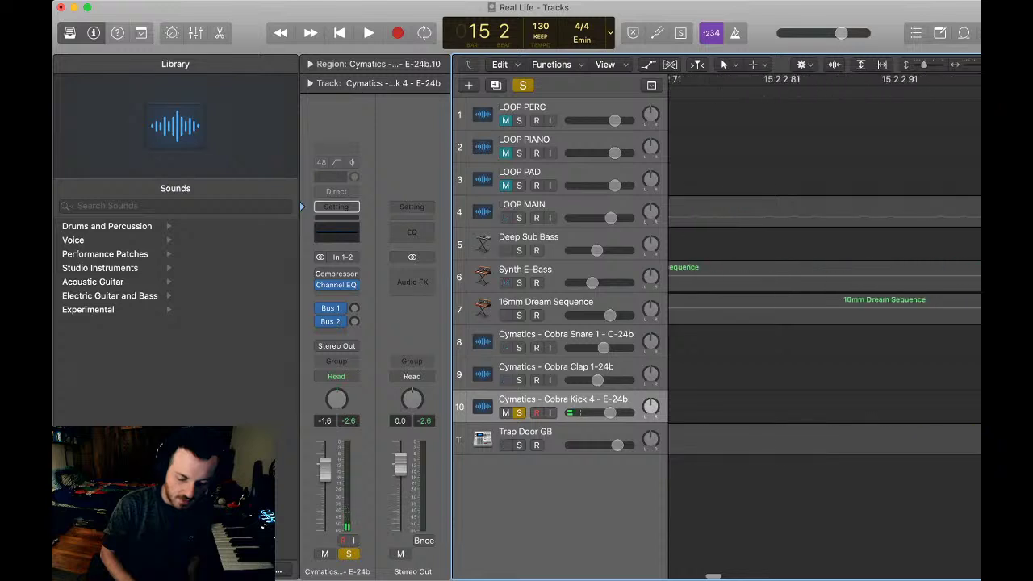
{"action": "scroll", "coordinate": [823, 323], "scroll_direction": "right", "scroll_amount": 10}
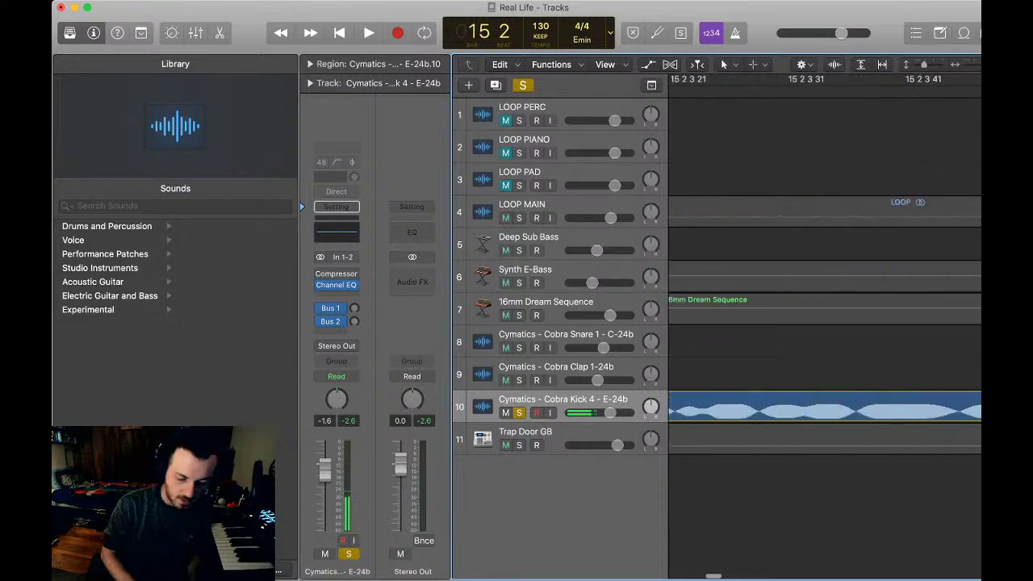
{"action": "scroll", "coordinate": [823, 323], "scroll_direction": "right", "scroll_amount": 10}
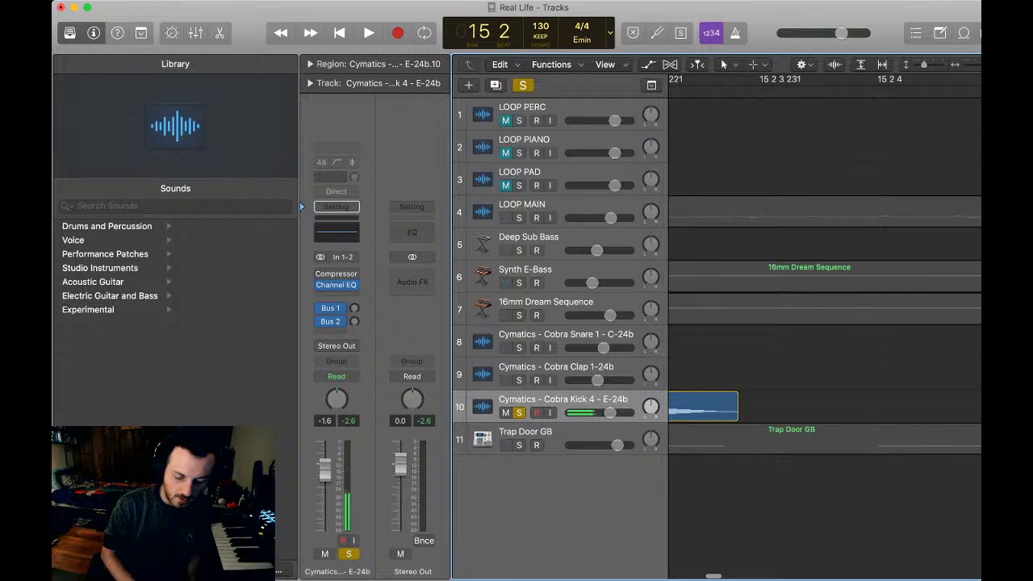
{"action": "left_click", "coordinate": [806, 407]}
{"action": "left_click_drag", "start_coordinate": [736, 407], "coordinate": [726, 408]}
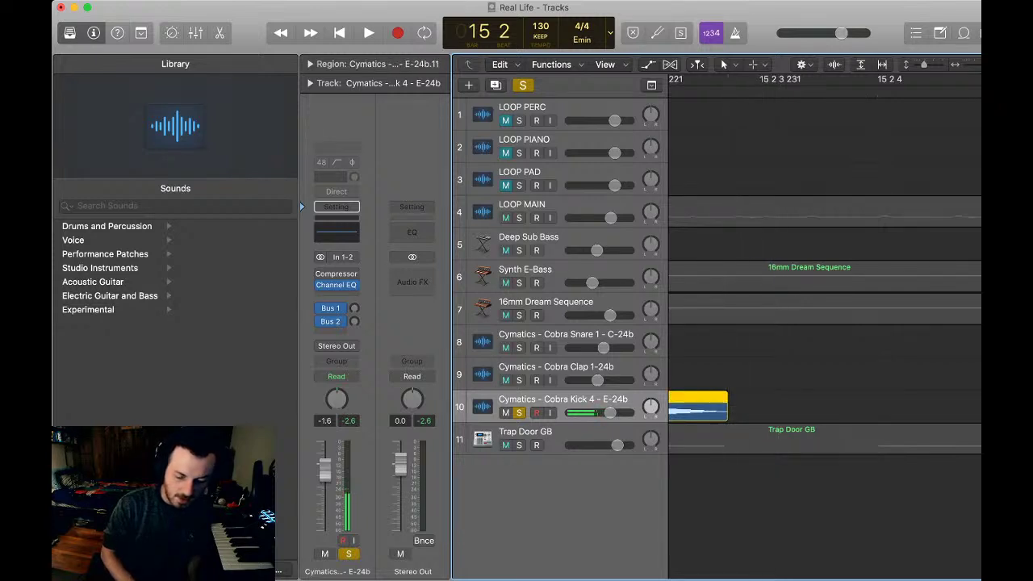
- Shorten the end of the first kick region in beat 15 4, widening the gap before the hit at 15 4 2
{"action": "key", "text": "super+z"}
{"action": "key", "text": "super+z"}
{"action": "key", "text": "super+z"}
{"action": "key", "text": "super+z"}
{"action": "key", "text": "super+z"}
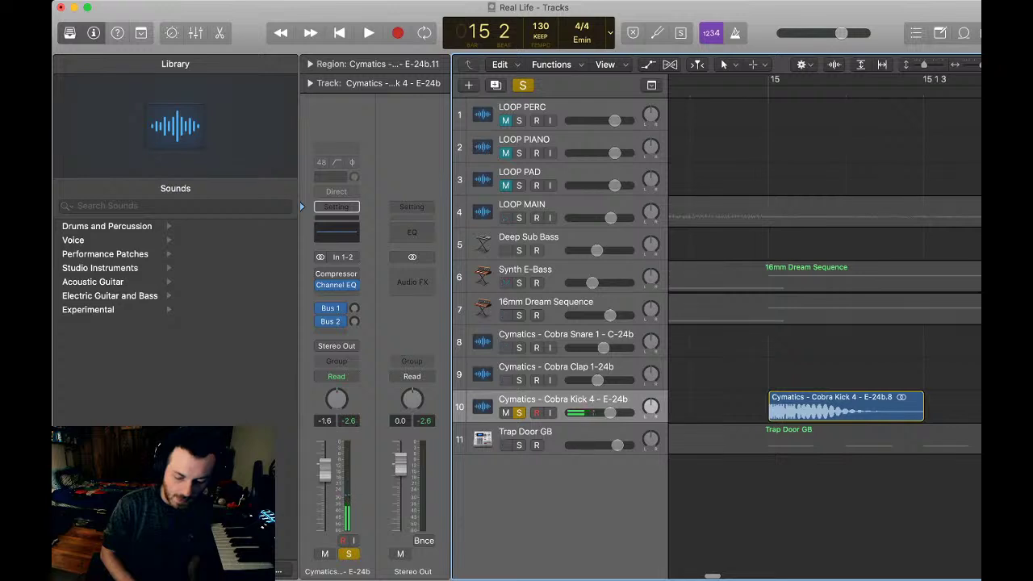
{"action": "key", "text": "super+z"}
{"action": "key", "text": "super+z"}
{"action": "key", "text": "super+z"}
{"action": "key", "text": "super+z"}
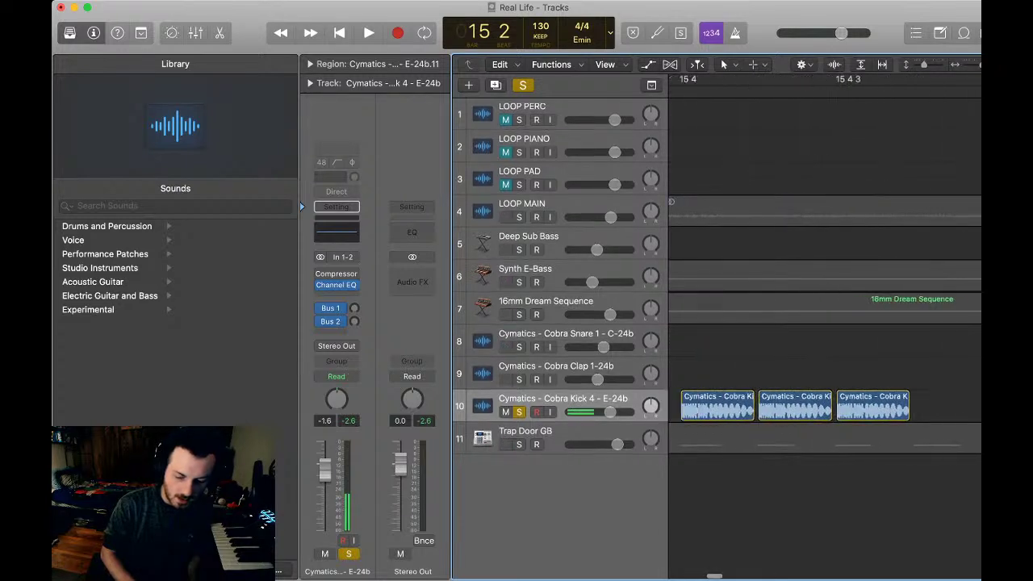
{"action": "key", "text": "super+z"}
{"action": "key", "text": "super+z"}
{"action": "key", "text": "super+z"}
{"action": "key", "text": "super+z"}
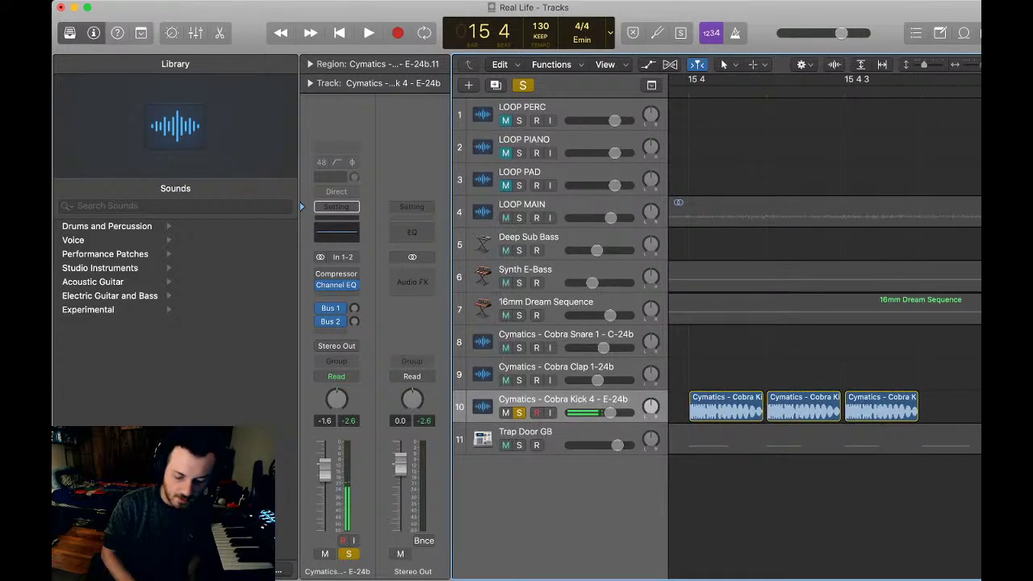
{"action": "key", "text": "super+z"}
{"action": "key", "text": "super+z"}
{"action": "key", "text": "super+z"}
{"action": "key", "text": "super+z"}
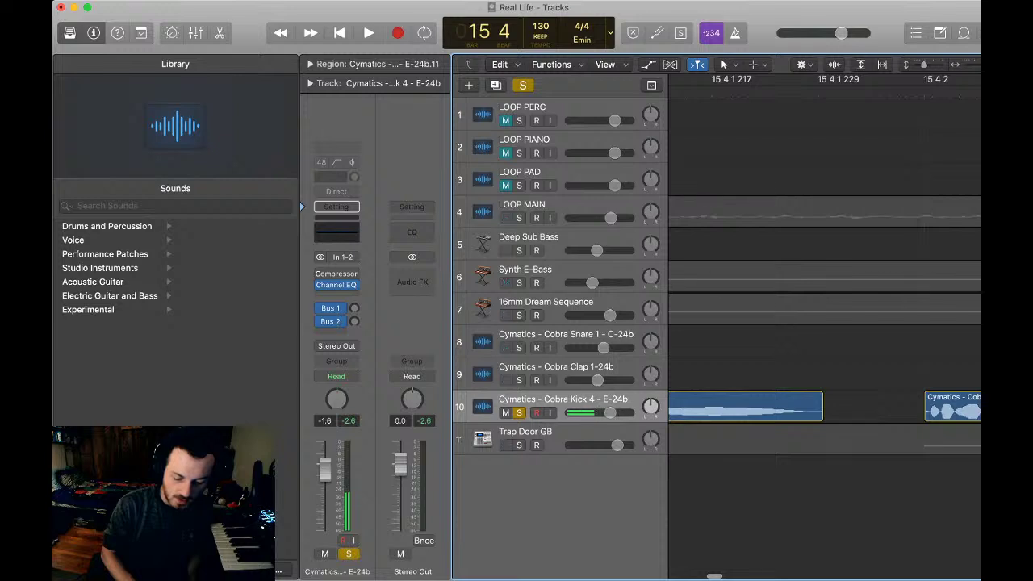
{"action": "key", "text": "super+z"}
{"action": "key", "text": "super+z"}
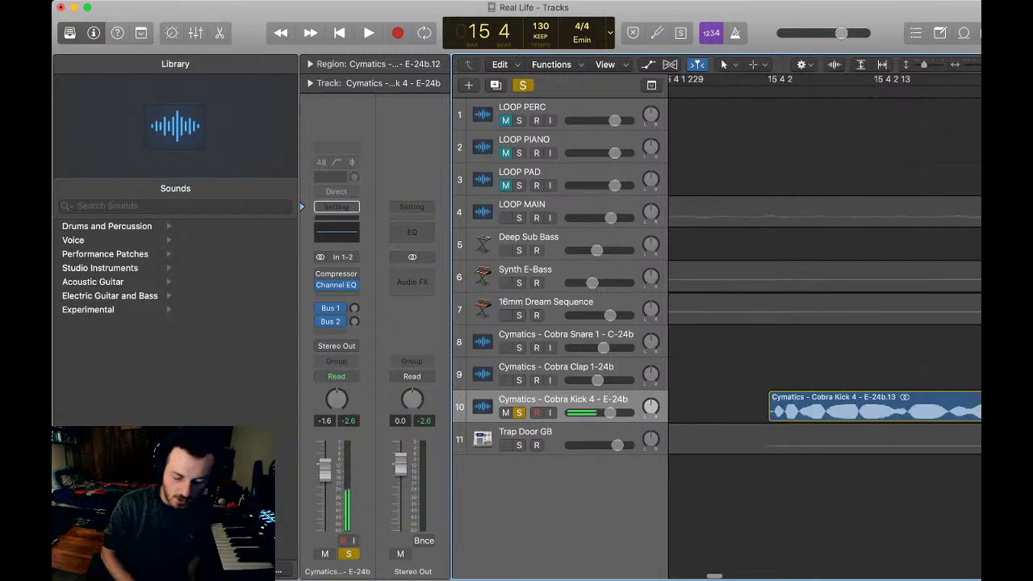
- Shorten the end of the kick region starting at 15 4 2 to about 15 4 2 228
{"action": "key", "text": "super+z"}
{"action": "key", "text": "super+z"}
{"action": "key", "text": "super+z"}
{"action": "key", "text": "super+z"}
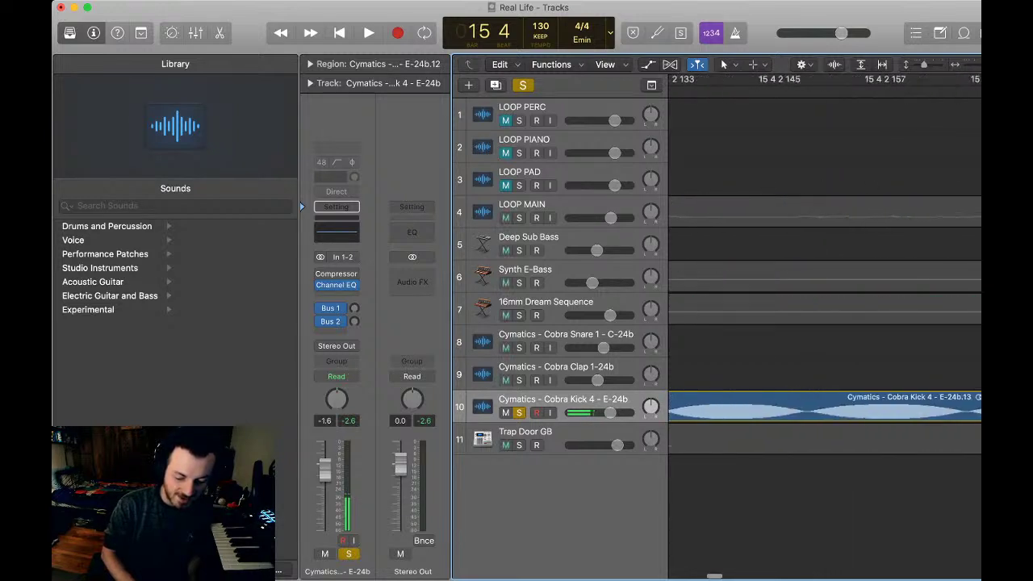
{"action": "key", "text": "super+z"}
{"action": "key", "text": "super+z"}
{"action": "key", "text": "super+z"}
{"action": "key", "text": "super+z"}
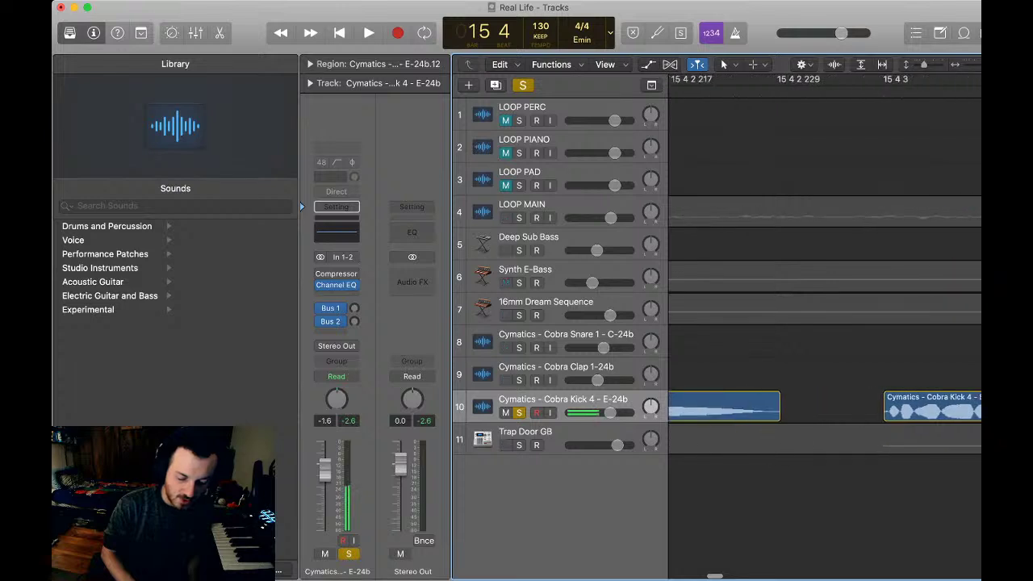
{"action": "key", "text": "super+z"}
{"action": "key", "text": "super+z"}
{"action": "key", "text": "super+z"}
{"action": "key", "text": "super+z"}
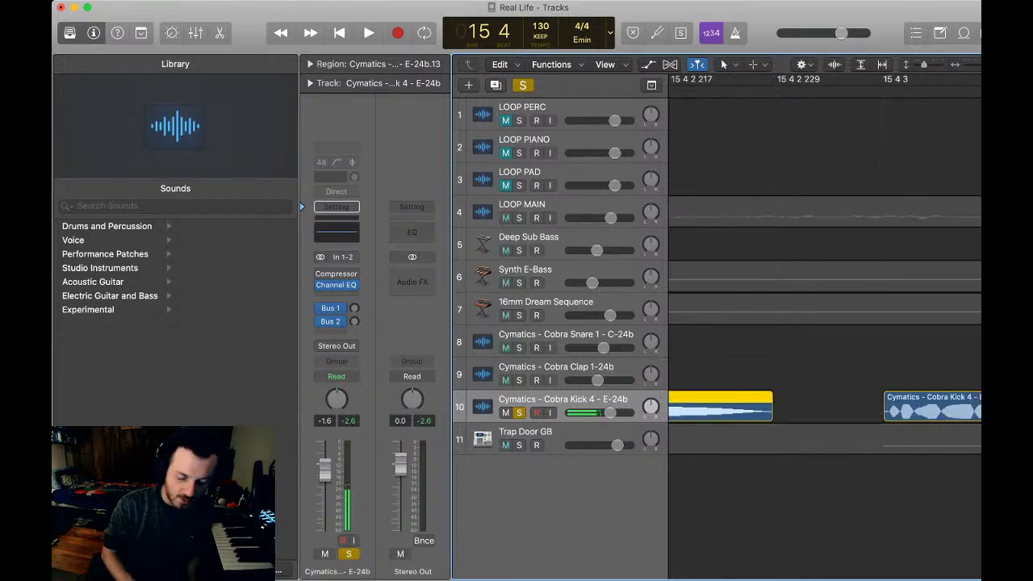
- Shorten the end of the kick region starting at 15 4 3 to about 15 4 3 228
{"action": "key", "text": "super+z"}
{"action": "key", "text": "super+z"}
{"action": "key", "text": "super+z"}
{"action": "key", "text": "super+z"}
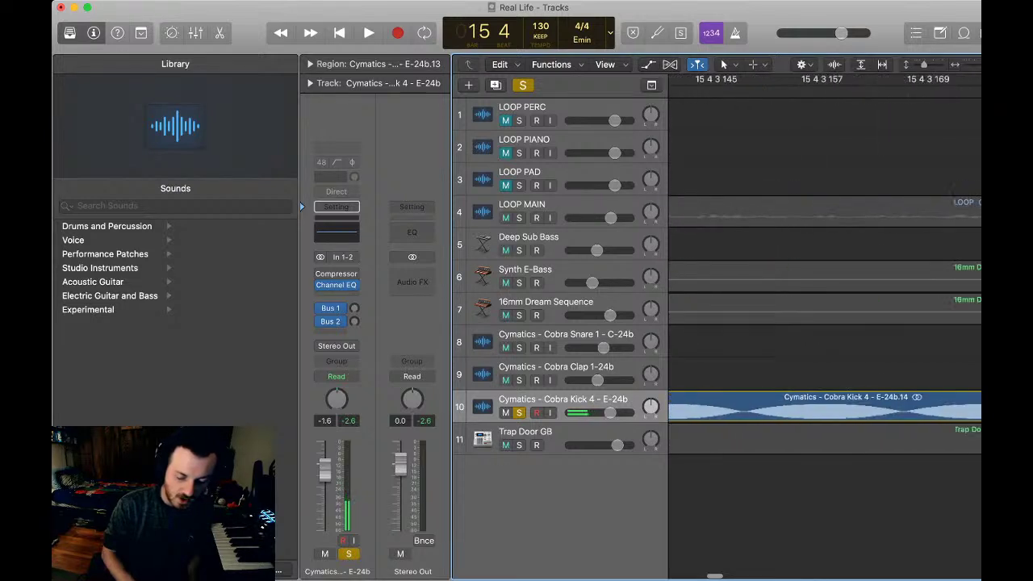
{"action": "key", "text": "super+z"}
{"action": "key", "text": "super+z"}
{"action": "key", "text": "super+z"}
{"action": "key", "text": "super+z"}
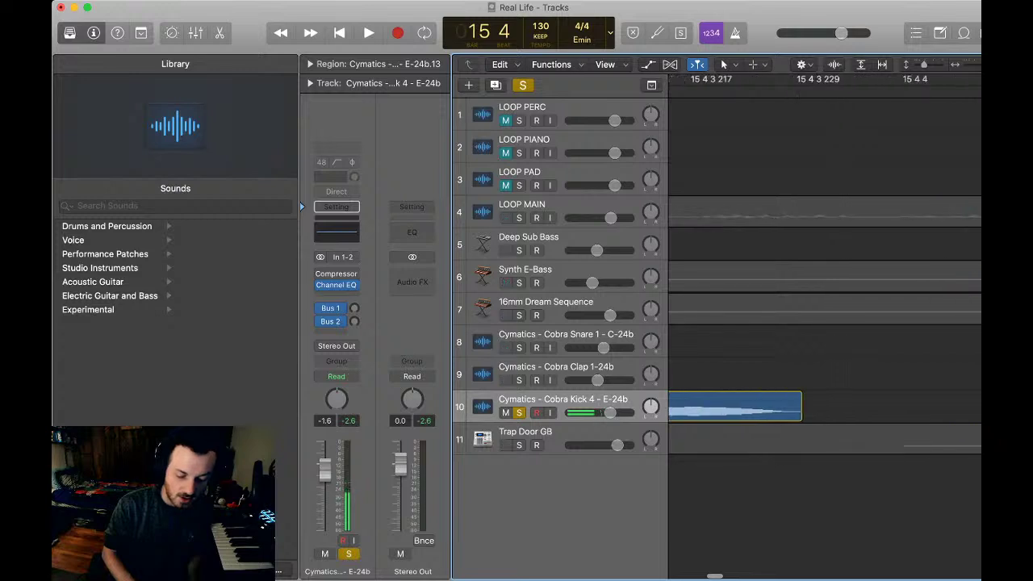
{"action": "key", "text": "super+z"}
{"action": "key", "text": "super+z"}
{"action": "key", "text": "super+z"}
{"action": "key", "text": "super+z"}
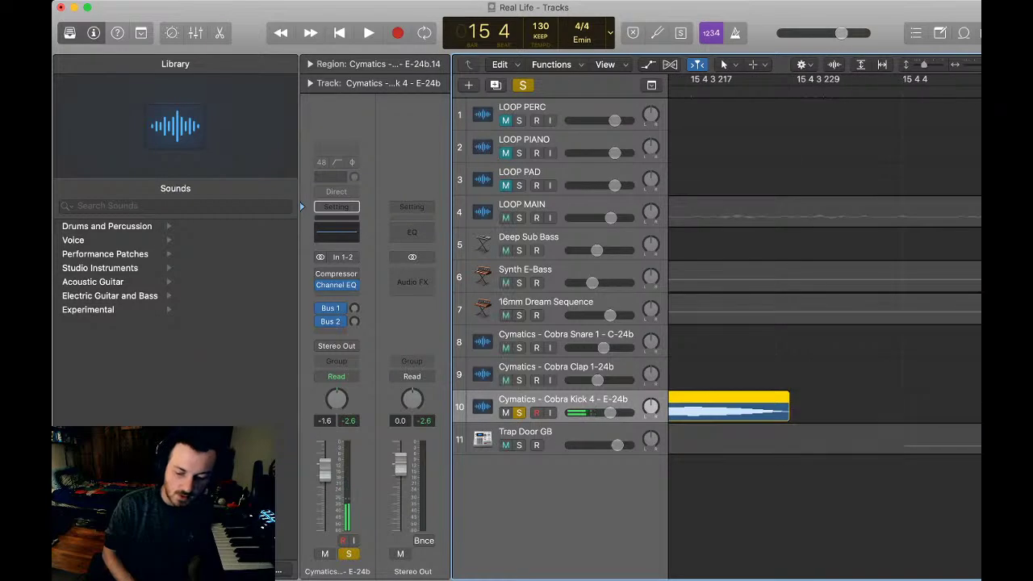
- Play the soloed kick hits through bar 15 to hear the shortened regions, stopping at bar 16
{"action": "key", "text": "super+z"}
{"action": "key", "text": "super+z"}
{"action": "key", "text": "super+z"}
{"action": "key", "text": "super+z"}
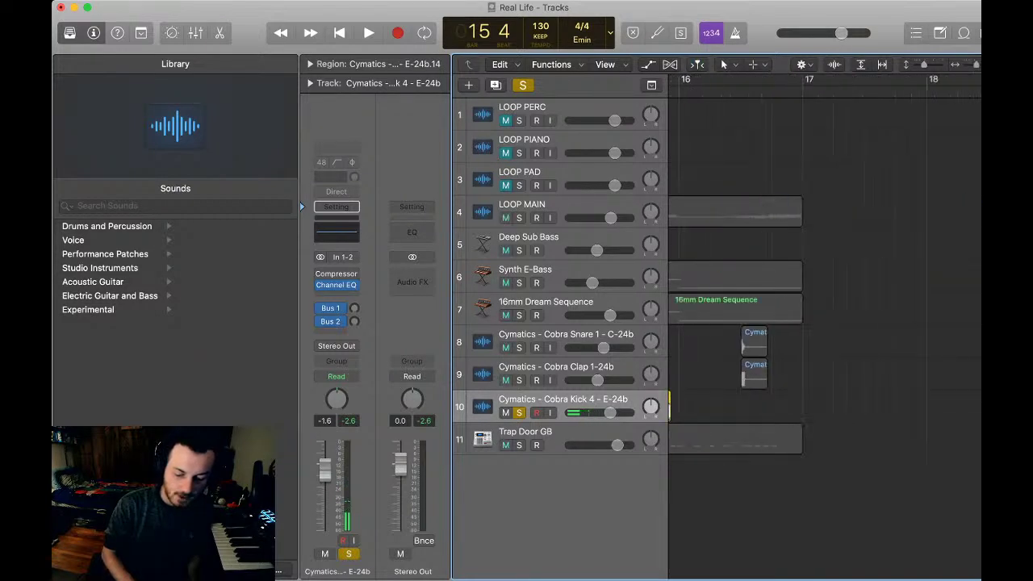
{"action": "key", "text": "super+z"}
{"action": "key", "text": "super+z"}
{"action": "key", "text": "super+z"}
{"action": "key", "text": "space"}
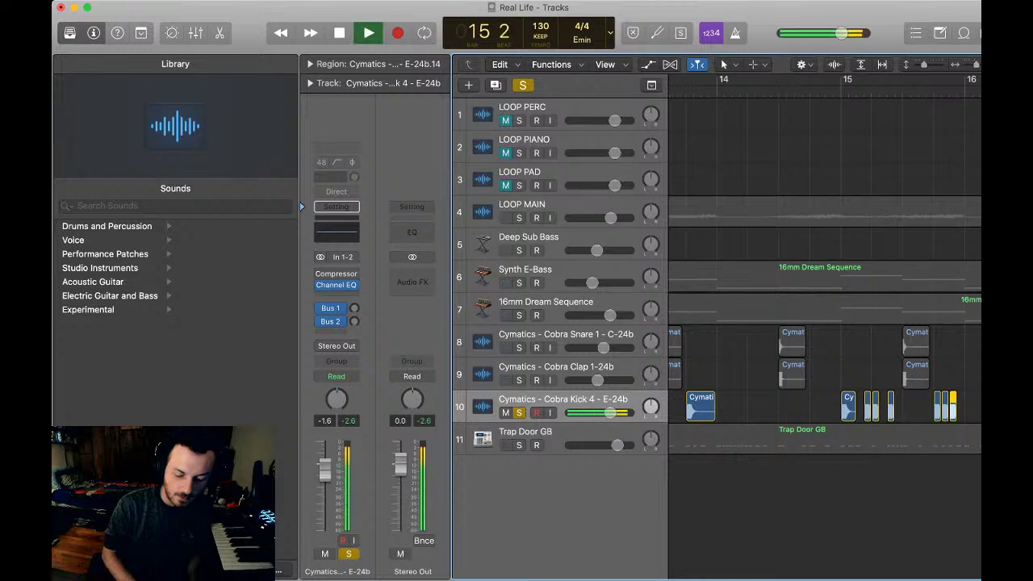
{"action": "key", "text": "super+z"}
{"action": "key", "text": "super+z"}
{"action": "key", "text": "space"}
{"action": "key", "text": "super+z"}
{"action": "key", "text": "super+z"}
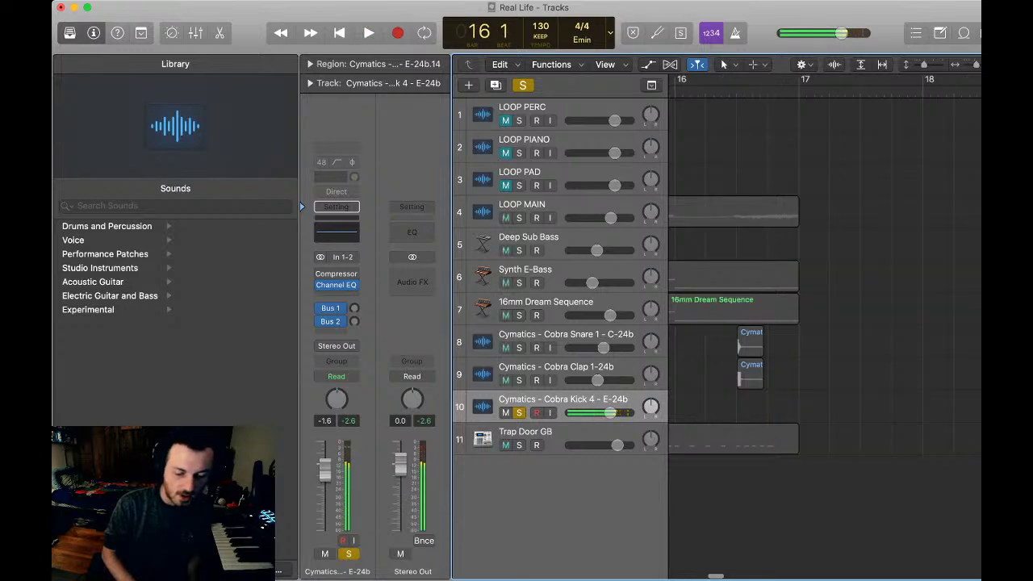
- Deselect the kick region and play the soloed kick pattern briefly from bar 11
{"action": "scroll", "coordinate": [823, 323], "scroll_direction": "left", "scroll_amount": 5}
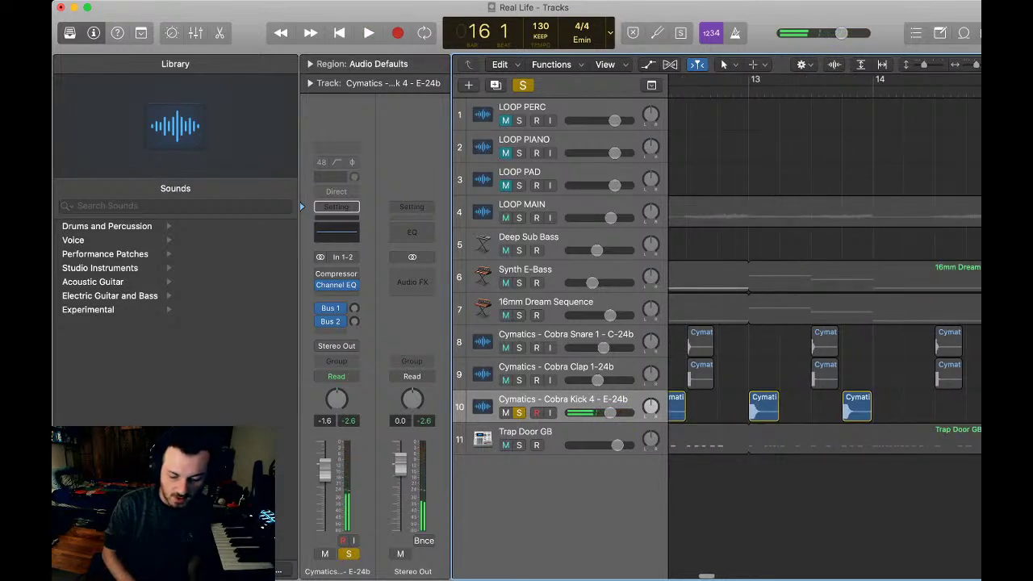
{"action": "key", "text": "super+z"}
{"action": "scroll", "coordinate": [823, 322], "scroll_direction": "right", "scroll_amount": 5}
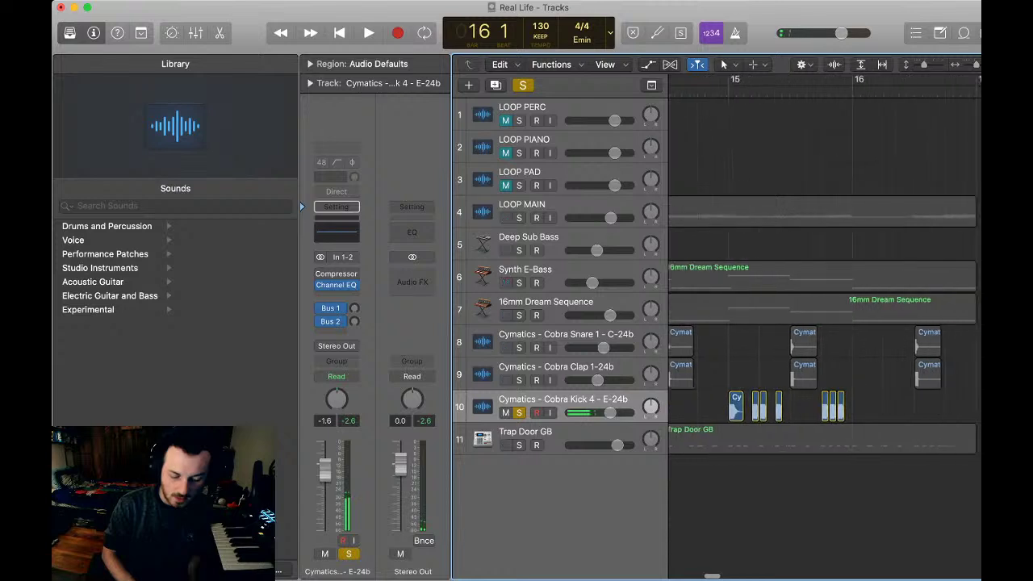
{"action": "scroll", "coordinate": [823, 323], "scroll_direction": "left", "scroll_amount": 5}
{"action": "key", "text": "super+z"}
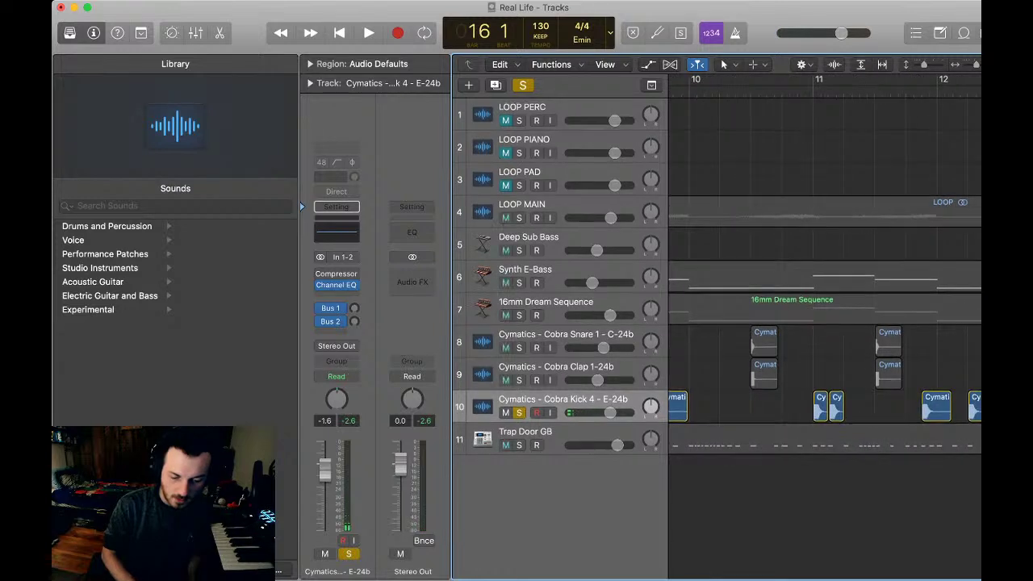
{"action": "left_click", "coordinate": [814, 90]}
{"action": "key", "text": "space"}
{"action": "key", "text": "space"}
{"action": "scroll", "coordinate": [823, 323], "scroll_direction": "left", "scroll_amount": 5}
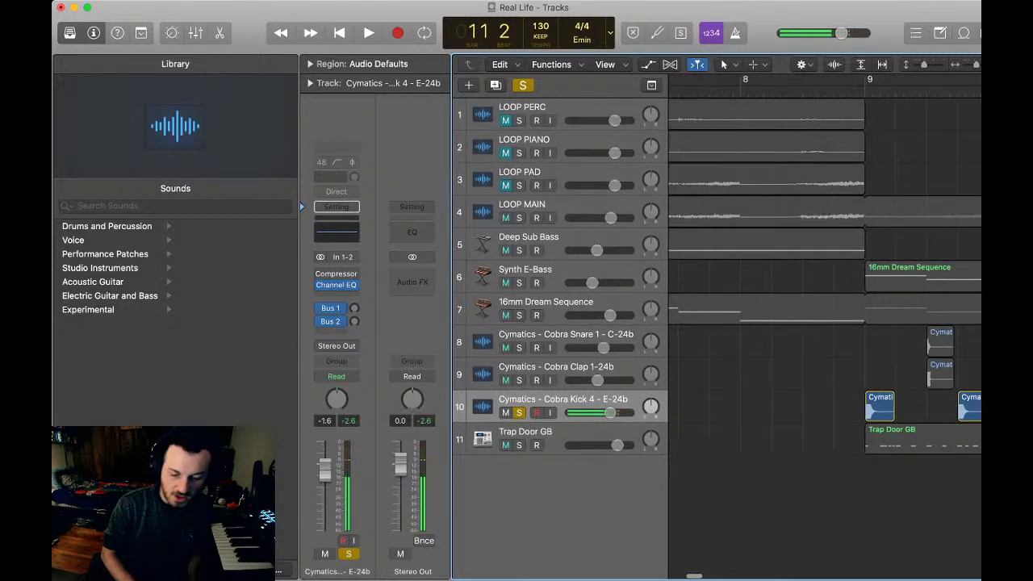
{"action": "key", "text": "super+z"}
{"action": "key", "text": "super+Left"}
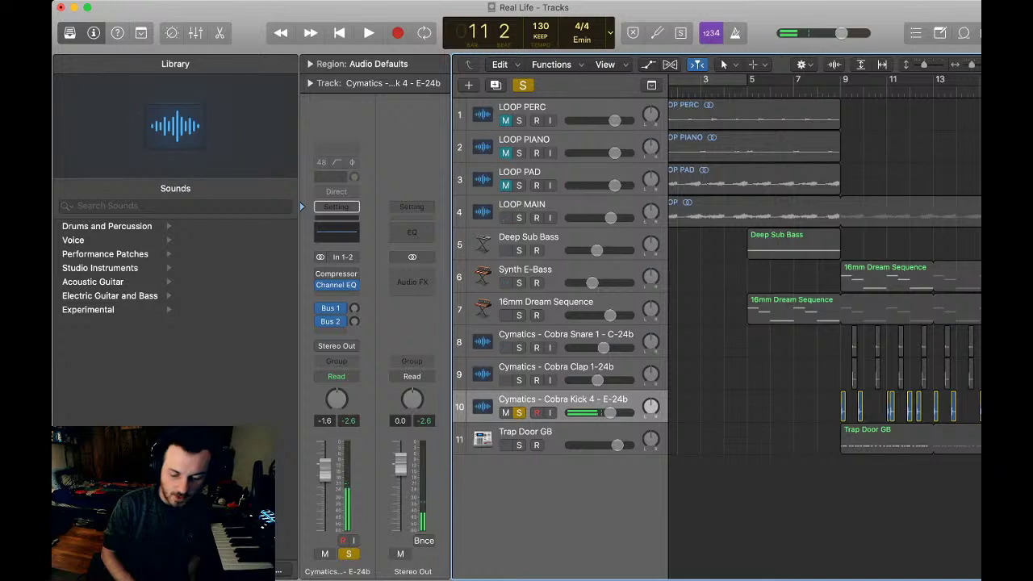
- Undo the most recent edits and turn off the kick track's solo
{"action": "key", "text": "super+z"}
{"action": "scroll", "coordinate": [822, 323], "scroll_direction": "right", "scroll_amount": 5}
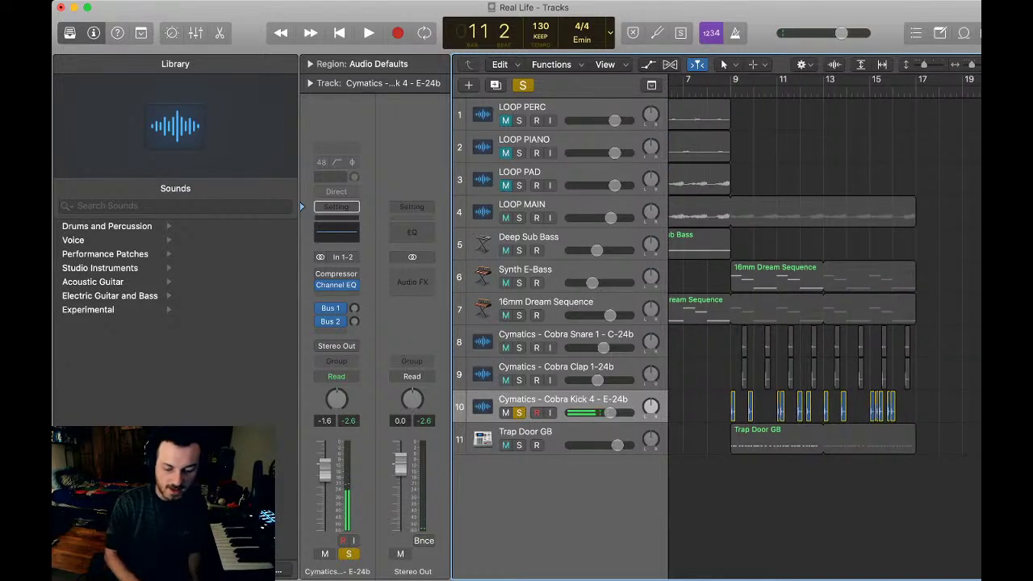
{"action": "key", "text": "super+z"}
{"action": "key", "text": "super+z"}
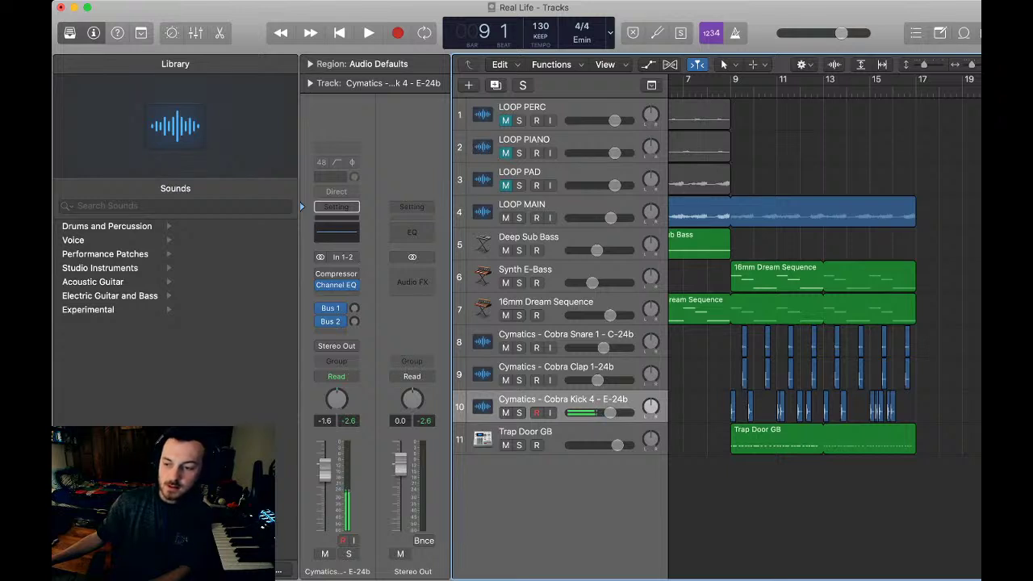
- Import the Real Life 8080 audio file onto a new track below Trap Door GB, aligning its region to start at bar 9
{"action": "key", "text": "super+Tab"}
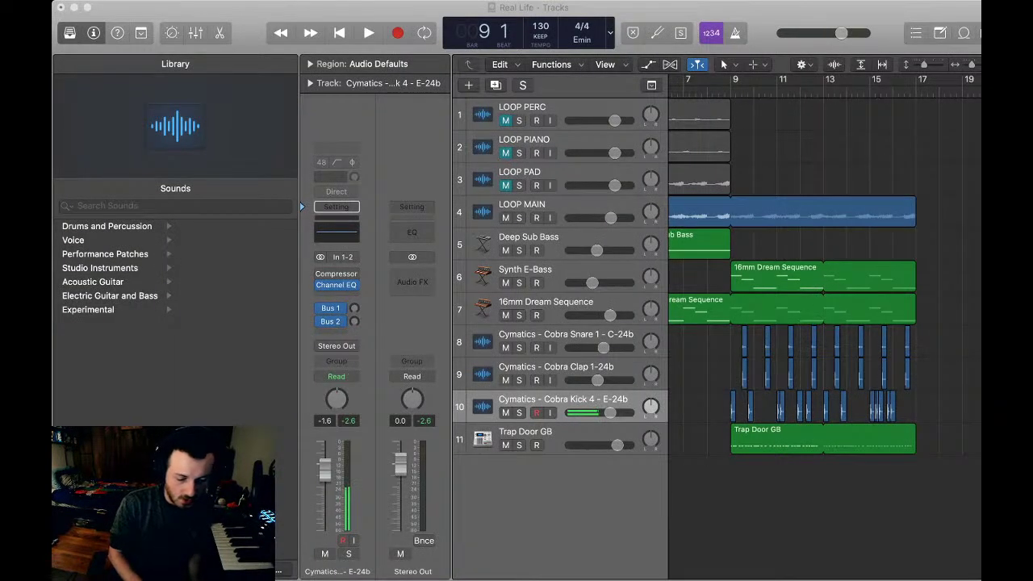
{"action": "left_click_drag", "start_coordinate": [980, 329], "coordinate": [737, 458]}
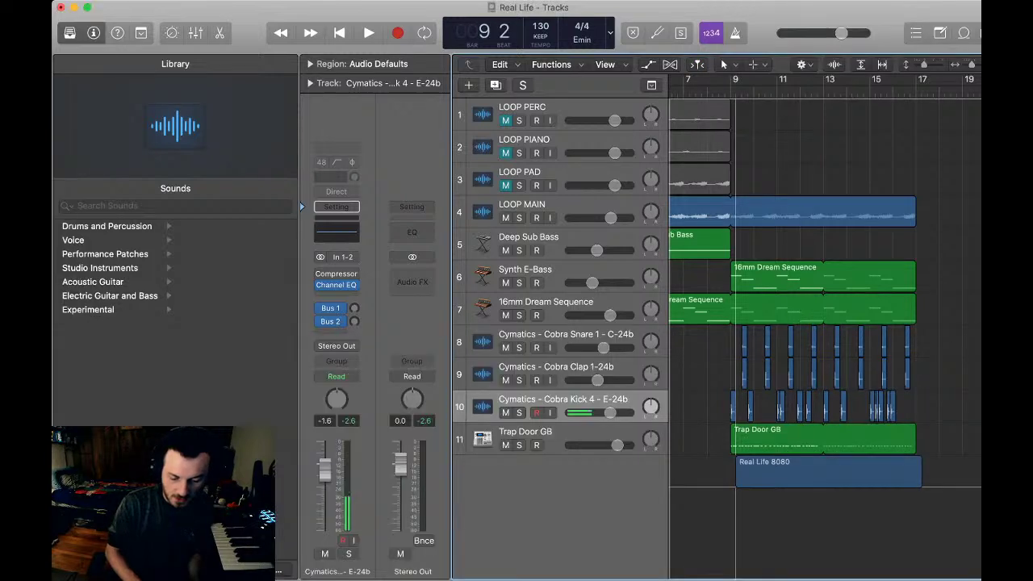
{"action": "left_click_drag", "start_coordinate": [737, 468], "coordinate": [731, 468]}
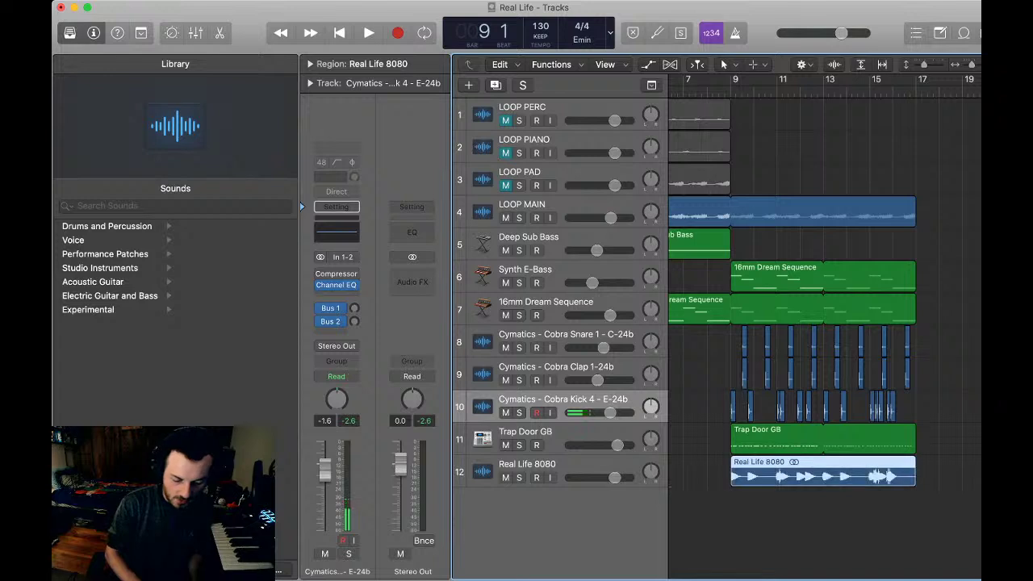
- Lower the Real Life 8080 track's volume slightly and move the Trap Door GB track directly above the Cobra Snare track
{"action": "left_click", "coordinate": [575, 466]}
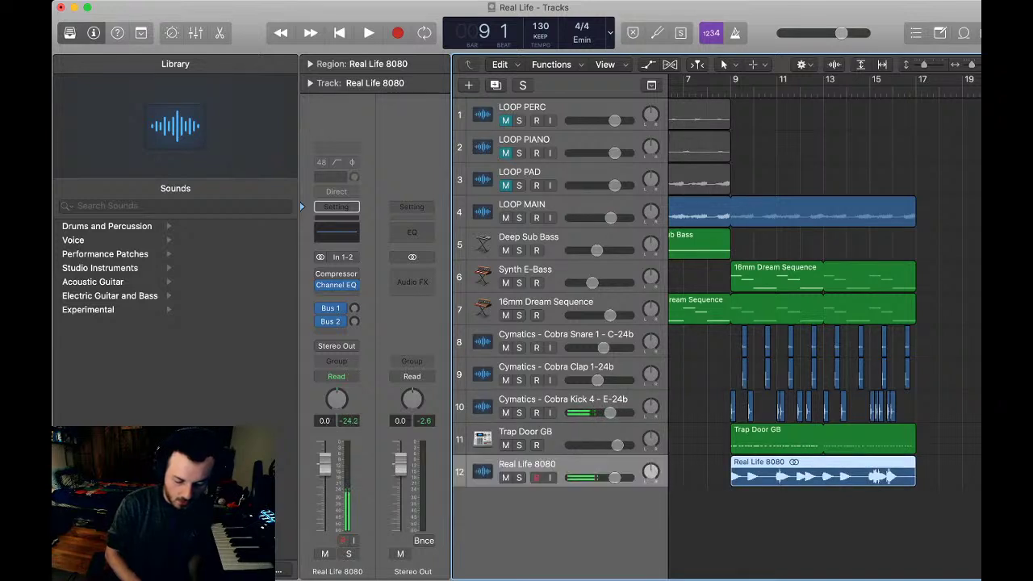
{"action": "left_click_drag", "start_coordinate": [614, 477], "coordinate": [611, 478]}
{"action": "left_click_drag", "start_coordinate": [525, 439], "coordinate": [524, 342]}
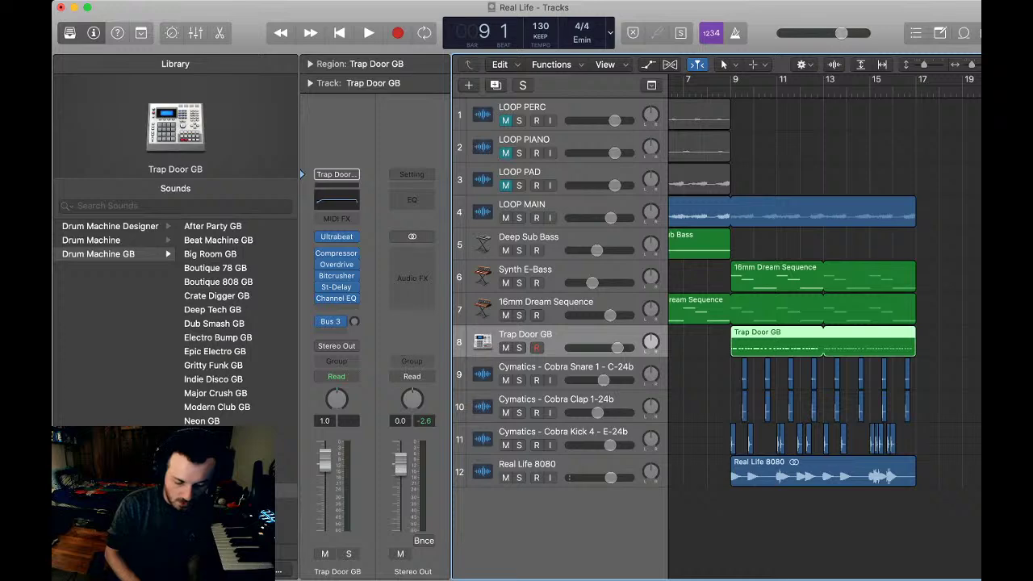
- Solo the Cobra Kick and Real Life 8080 tracks and play them through bar 16, lowering the Real Life 8080 volume further
{"action": "left_click", "coordinate": [519, 445]}
{"action": "left_click", "coordinate": [519, 477]}
{"action": "key", "text": "space"}
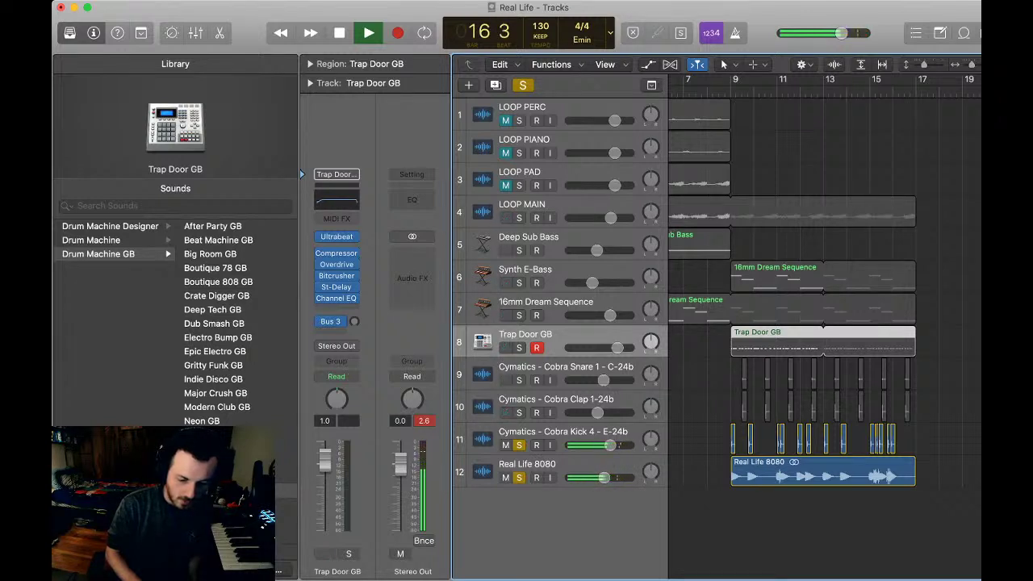
{"action": "key", "text": "space"}
- Clear all solos, deselect the regions and play the arrangement from the start to bar 17, lowering 16mm Dream Sequence's volume slightly
{"action": "key", "text": "ctrl+alt+super+s"}
{"action": "key", "text": "shift+super+d"}
{"action": "key", "text": "Return"}
{"action": "key", "text": "space"}
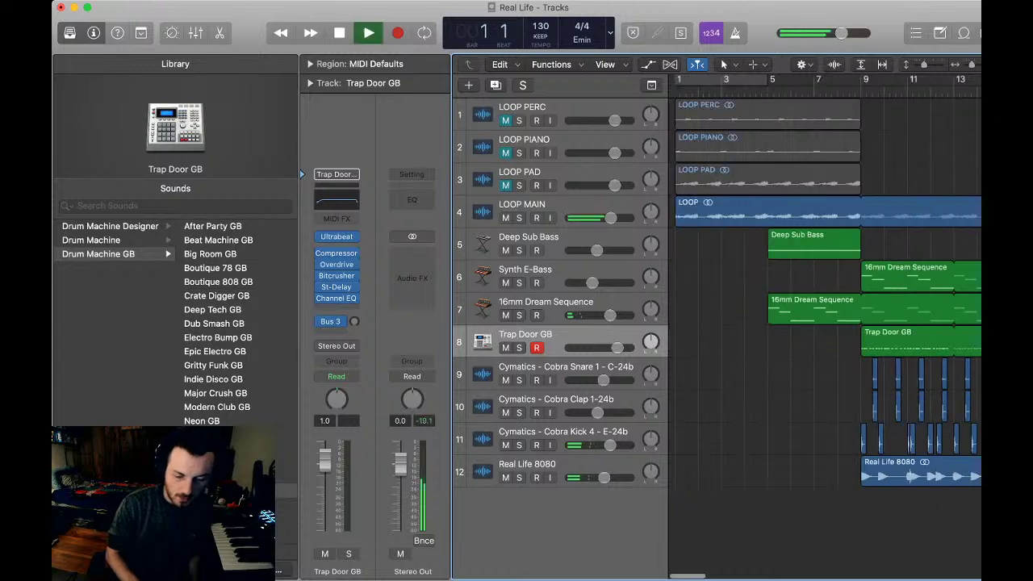
{"action": "key", "text": "super+Left"}
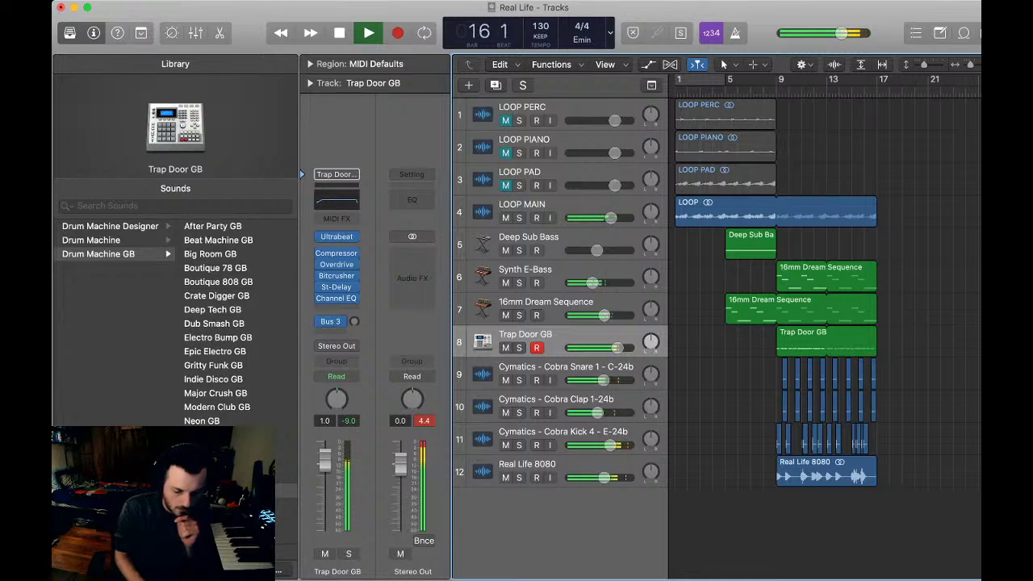
{"action": "key", "text": "space"}
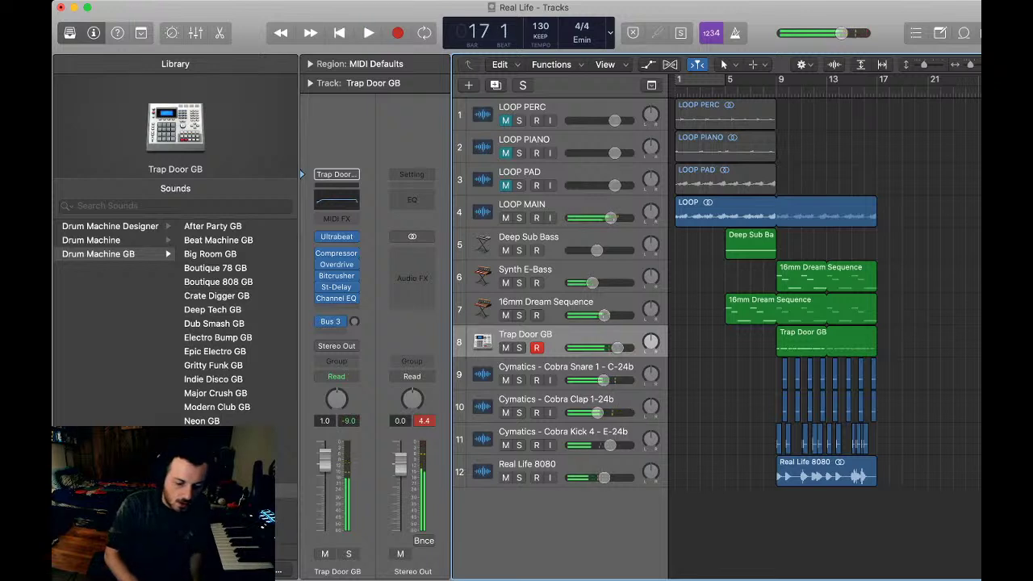
- Solo LOOP MAIN and Synth E-Bass, raise the Synth E-Bass volume slightly and play both briefly from bar 9
{"action": "key", "text": "ctrl+s"}
{"action": "key", "text": "shift+comma"}
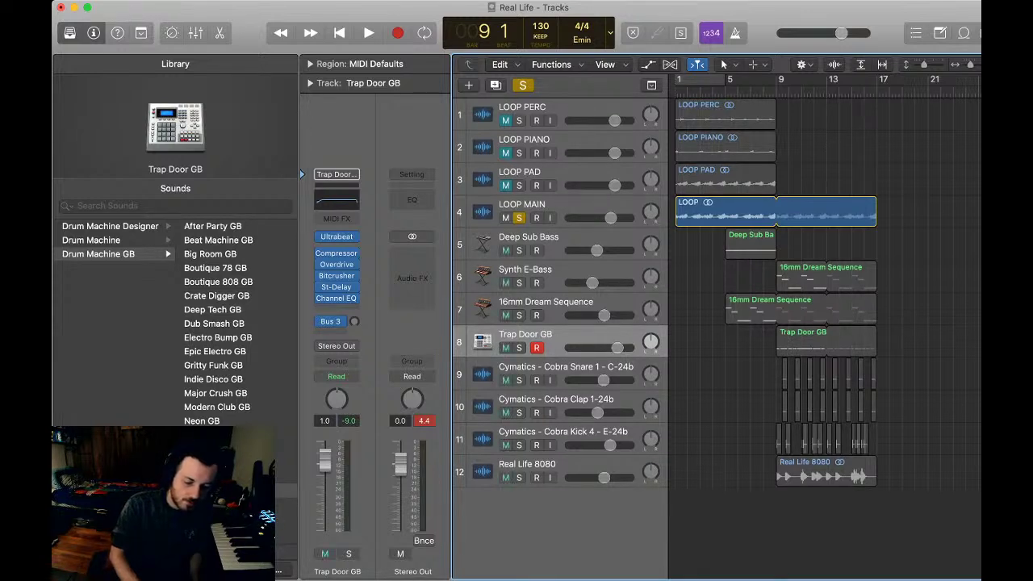
{"action": "left_click", "coordinate": [519, 282]}
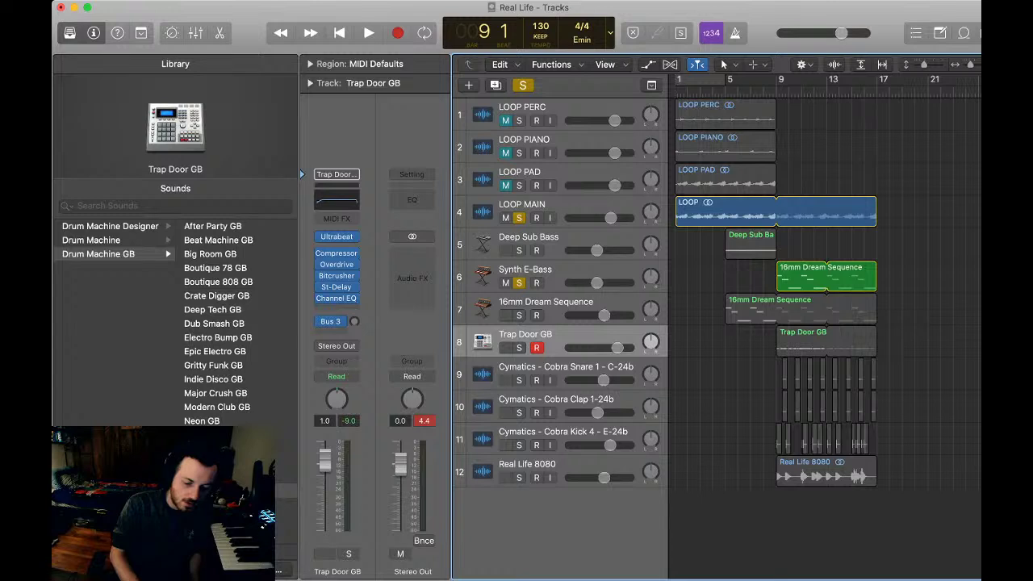
{"action": "key", "text": "space"}
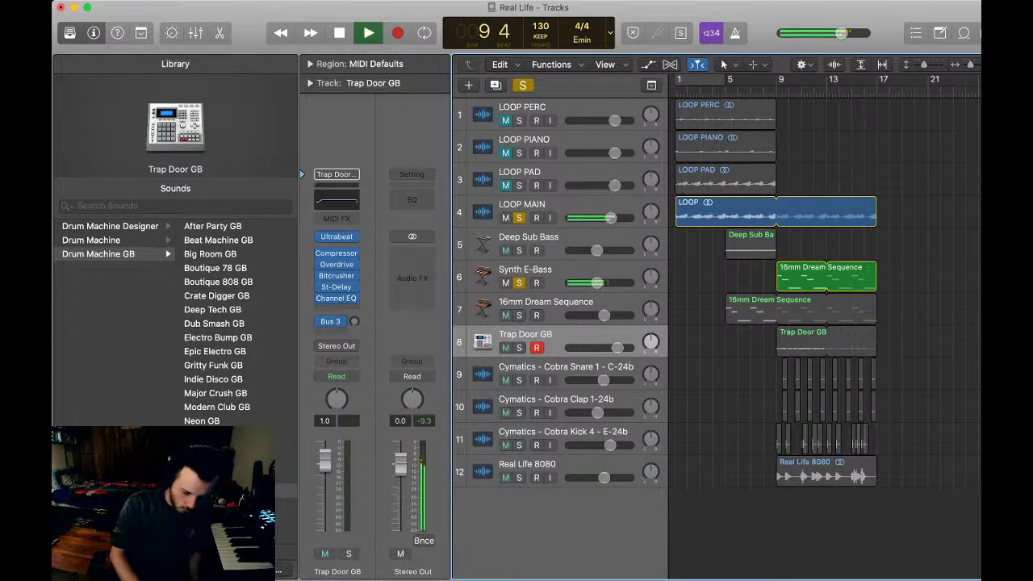
{"action": "key", "text": "space"}
- Switch the solo from Synth E-Bass to 16mm Dream Sequence and lower its volume slightly while playing it against LOOP MAIN
{"action": "left_click", "coordinate": [518, 315]}
{"action": "left_click", "coordinate": [518, 282]}
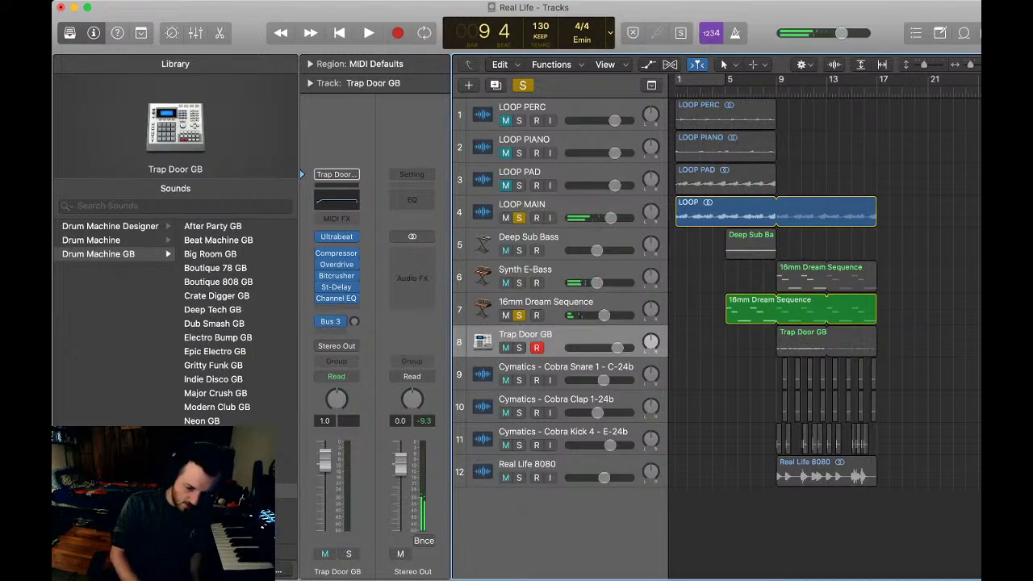
{"action": "key", "text": "space"}
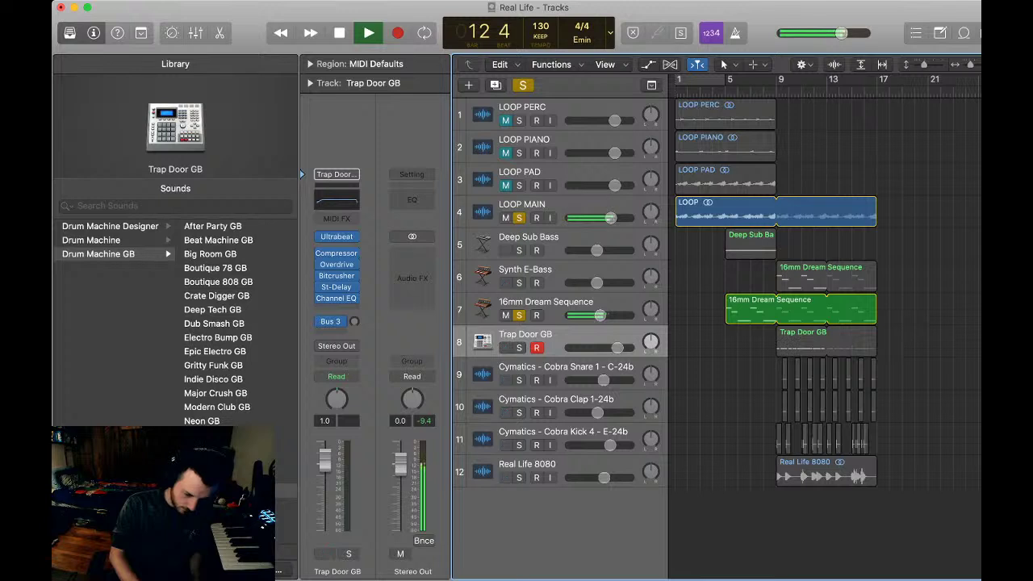
- Add Synth E-Bass and Trap Door GB to the soloed playback, lowering Synth E-Bass slightly and setting Trap Door GB to -0.3 dB
{"action": "left_click", "coordinate": [518, 283]}
{"action": "left_click_drag", "start_coordinate": [596, 283], "coordinate": [586, 283]}
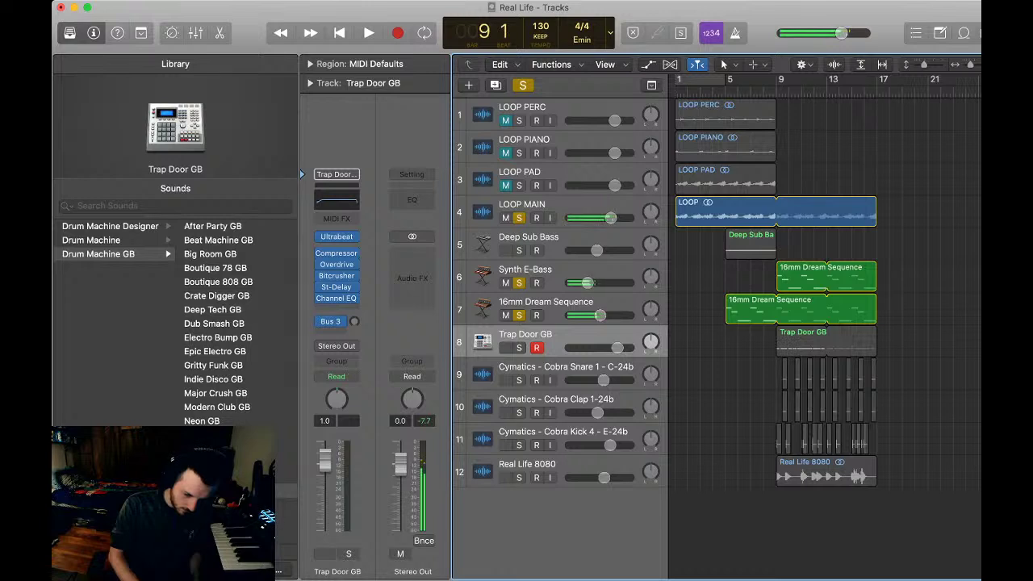
{"action": "key", "text": "s"}
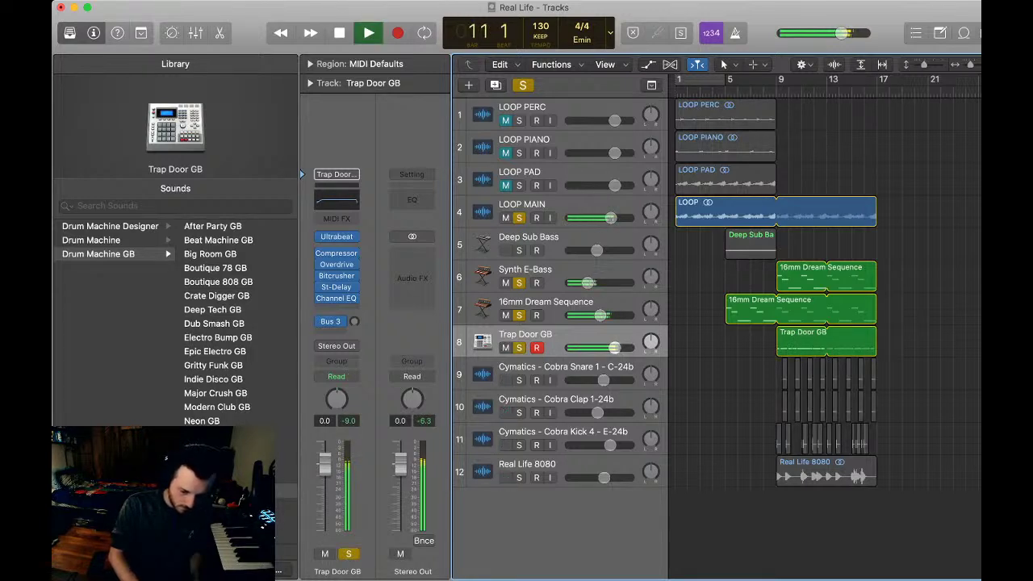
{"action": "key", "text": "space"}
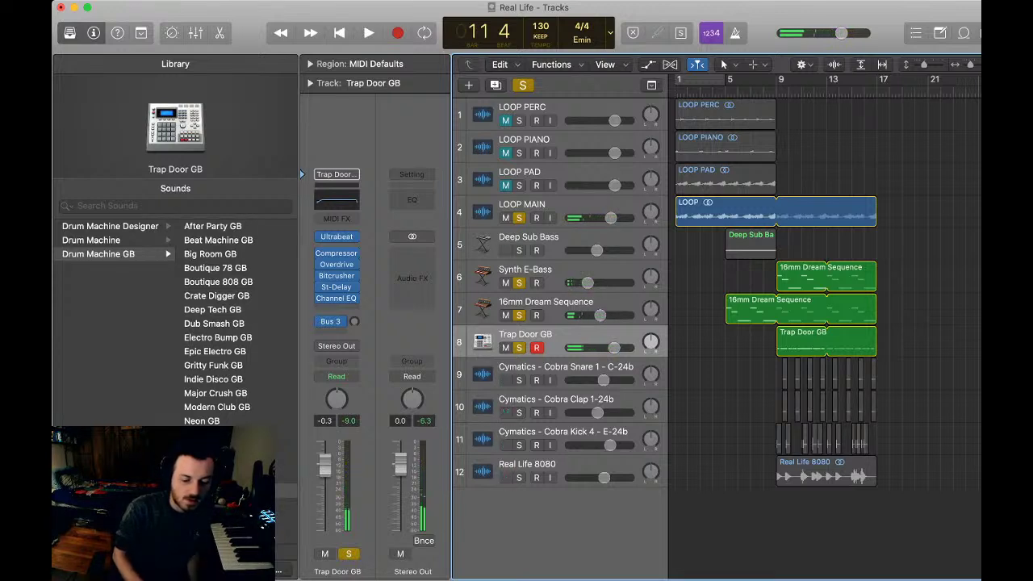
- Duplicate the Trap Door GB track and copy its region onto the new track at bar 9
{"action": "key", "text": "super+d"}
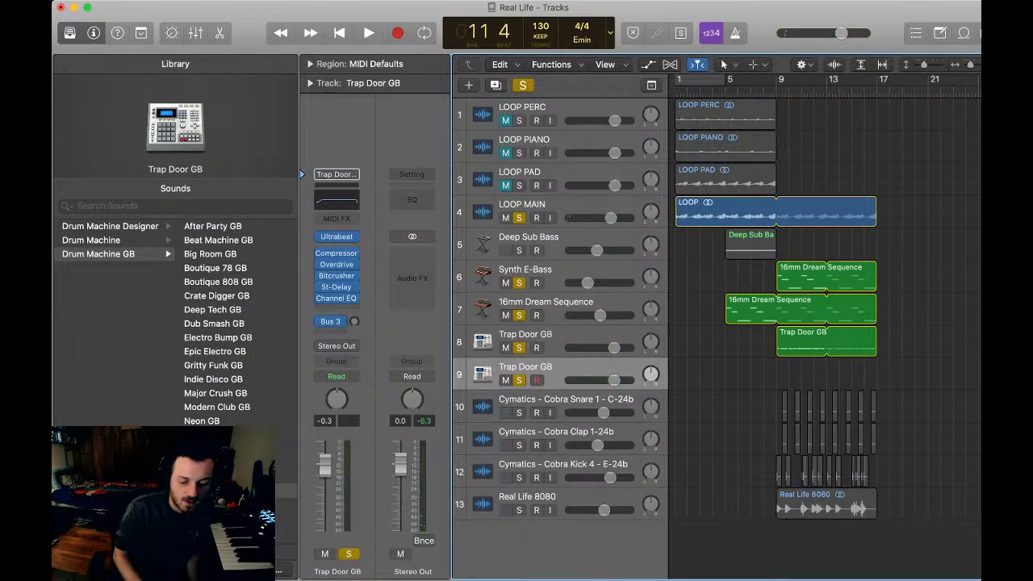
{"action": "left_click", "coordinate": [825, 343]}
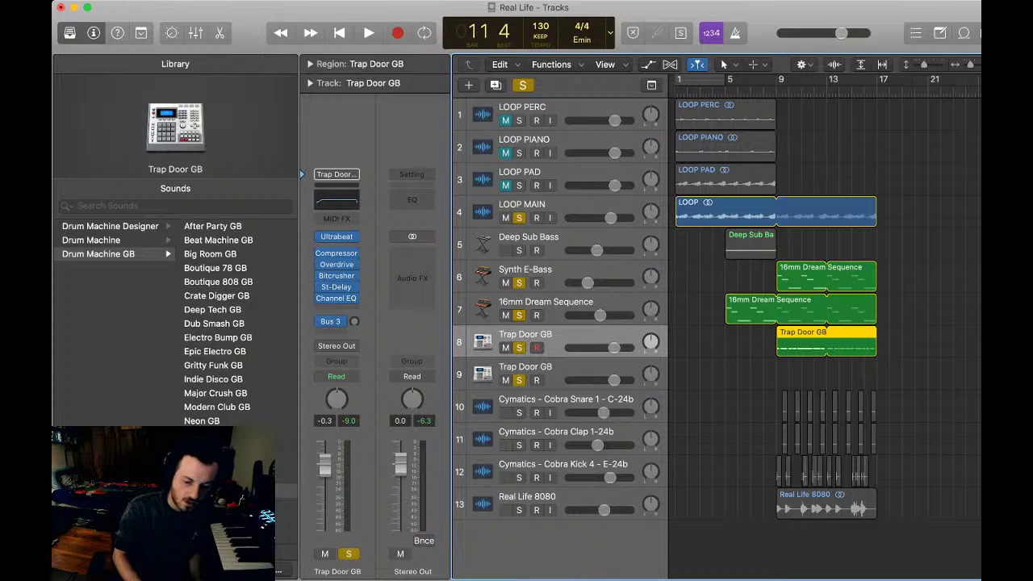
{"action": "key", "text": "comma"}
{"action": "key", "text": "comma"}
{"action": "key", "text": "comma"}
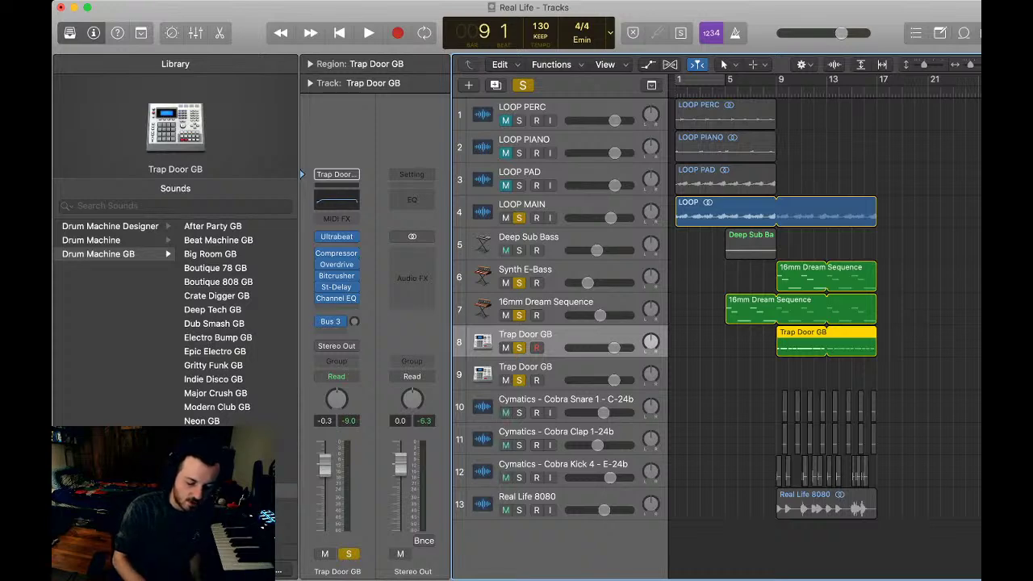
{"action": "key", "text": "Down"}
{"action": "key", "text": "super+v"}
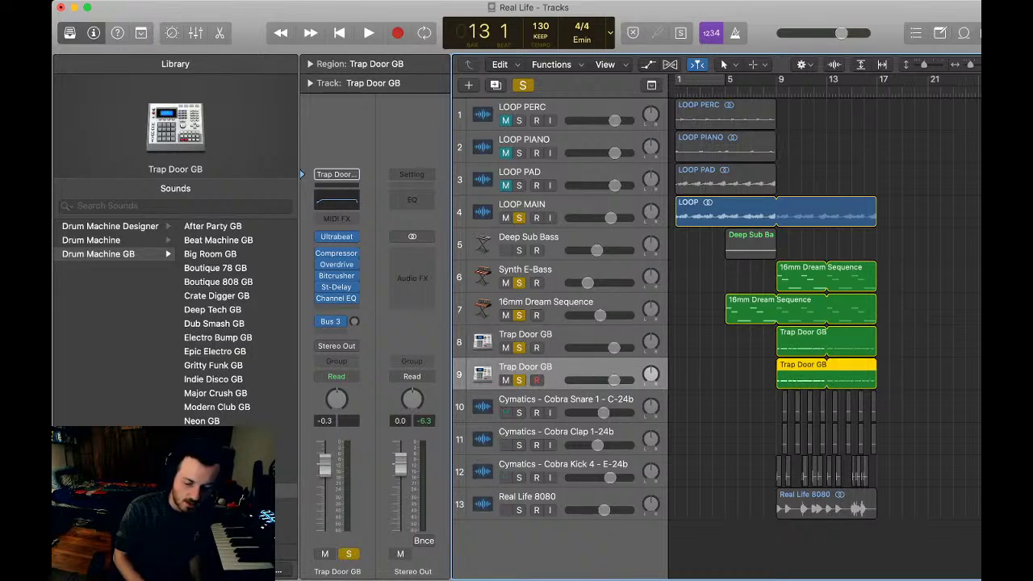
- Move all the Hi-Hat 1 notes in the copied Trap Door GB region to Hi-Hat 2 in the Piano Roll
{"action": "key", "text": "e"}
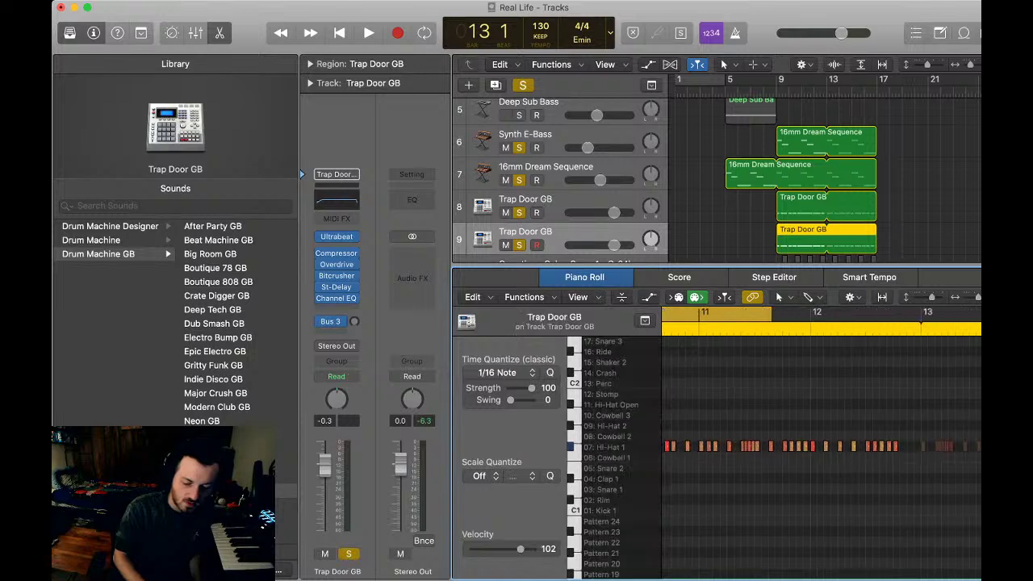
{"action": "left_click_drag", "start_coordinate": [904, 471], "coordinate": [684, 383]}
{"action": "left_click_drag", "start_coordinate": [698, 446], "coordinate": [698, 426]}
- Play the layered hi-hats from bar 9 while setting the duplicate Trap Door GB track to -2.3 dB, and close the Piano Roll
{"action": "key", "text": "space"}
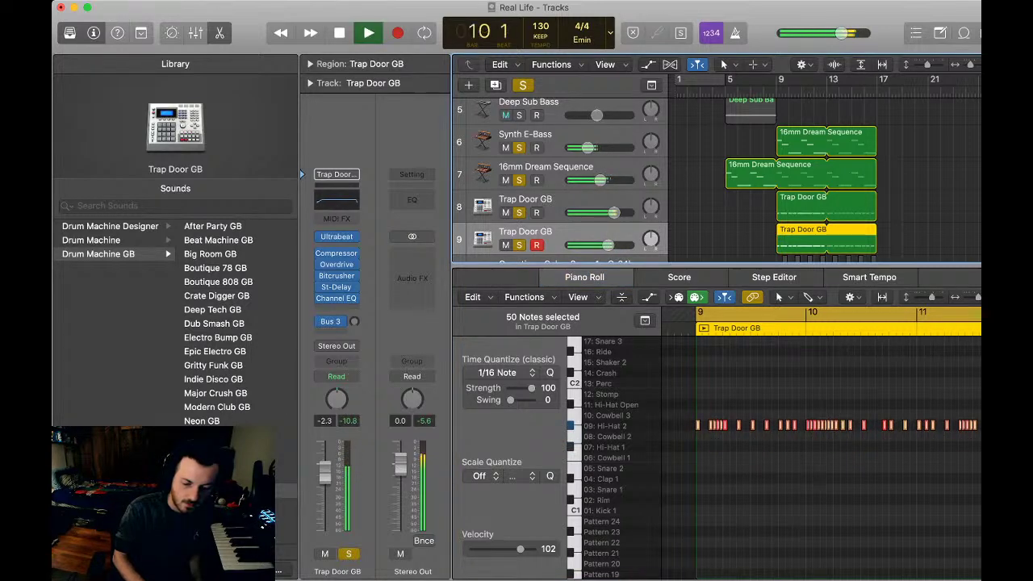
{"action": "key", "text": "p"}
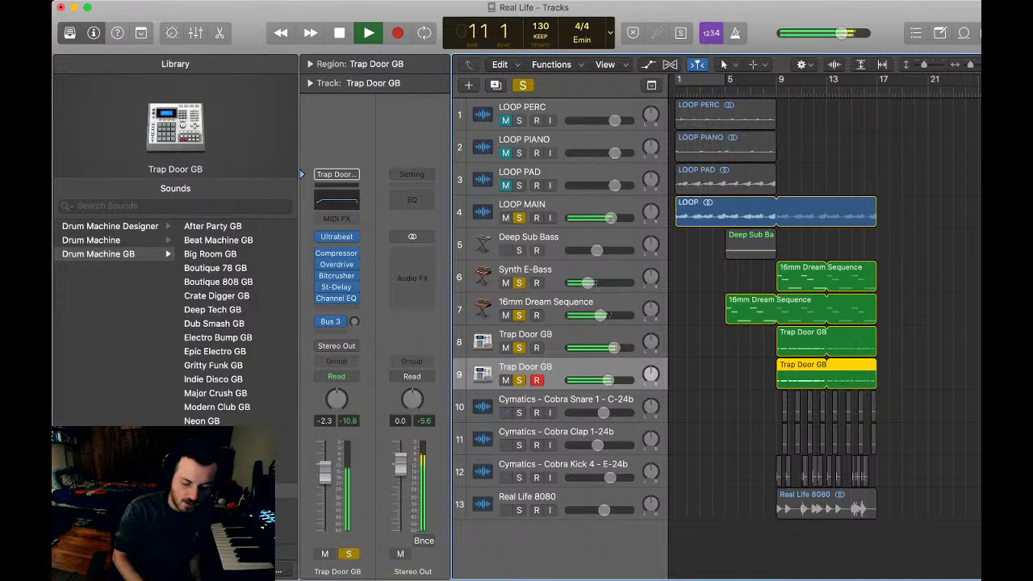
{"action": "key", "text": "space"}
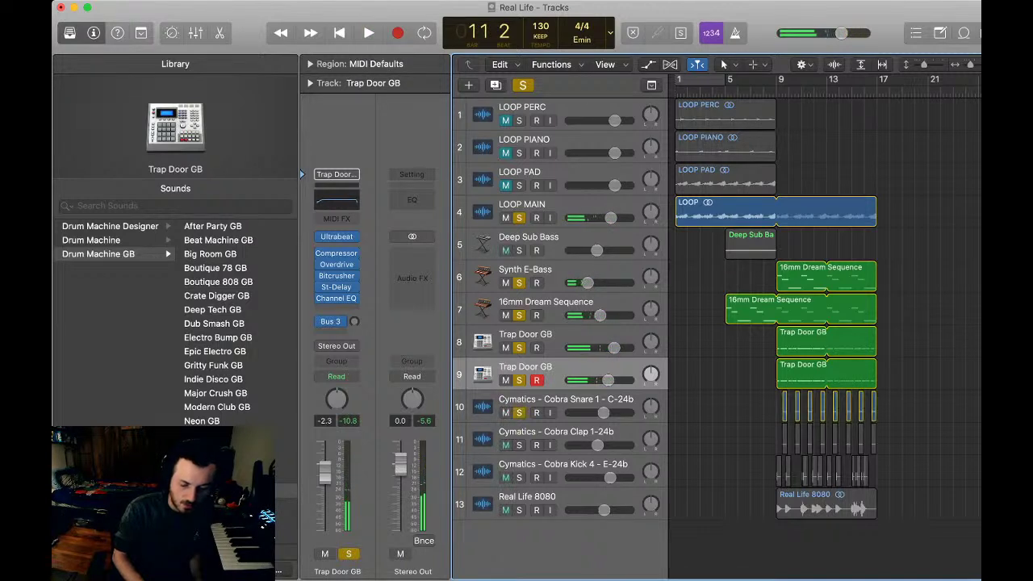
- Play the soloed mix through bar 17 with the snare, clap, kick and Real Life 8080 tracks added to the solo
{"action": "key", "text": "space"}
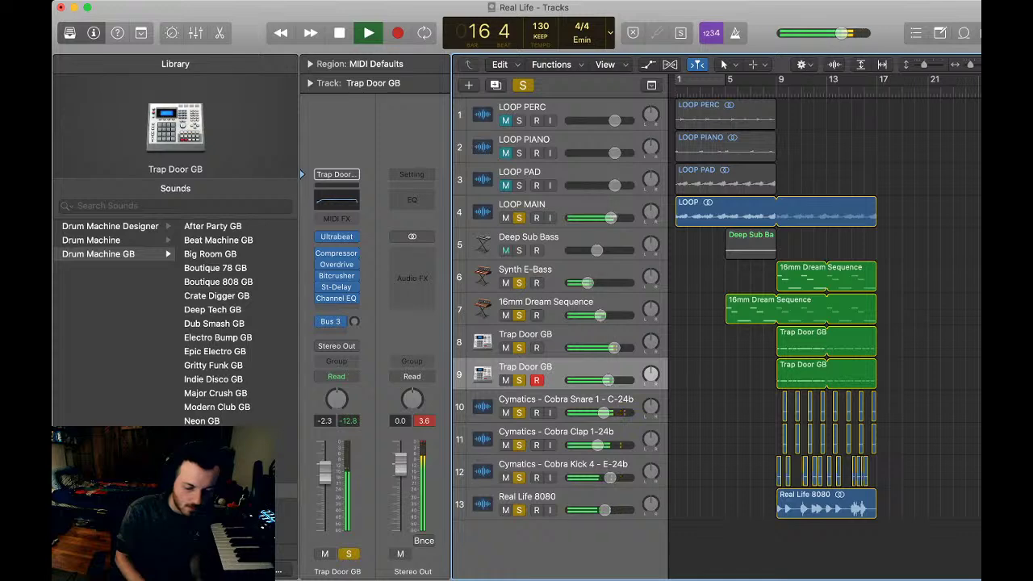
{"action": "key", "text": "space"}
- Return the playhead to bar 1 and clear all track solos
{"action": "scroll", "coordinate": [806, 307], "scroll_direction": "right", "scroll_amount": 3}
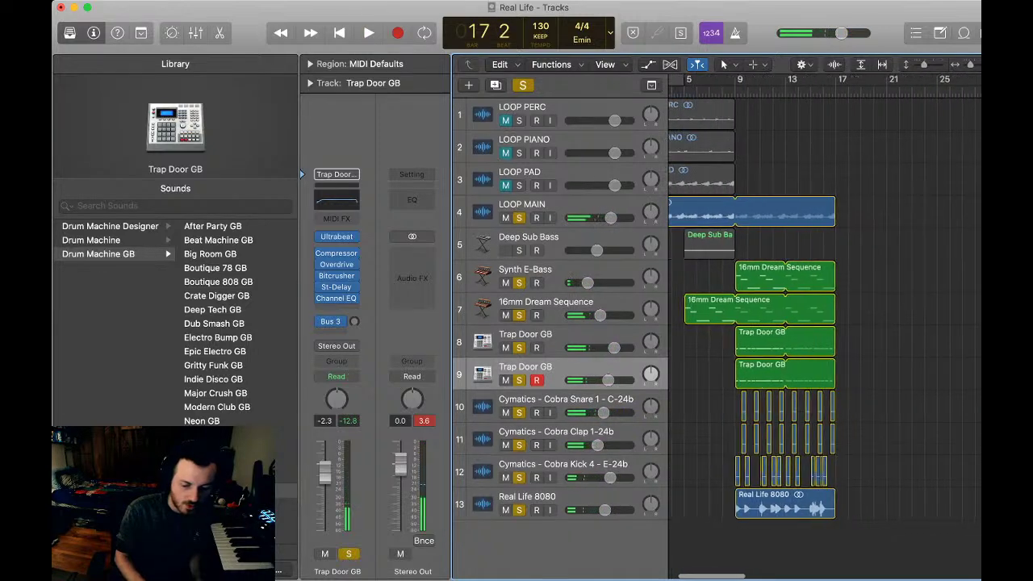
{"action": "key", "text": "super+Left"}
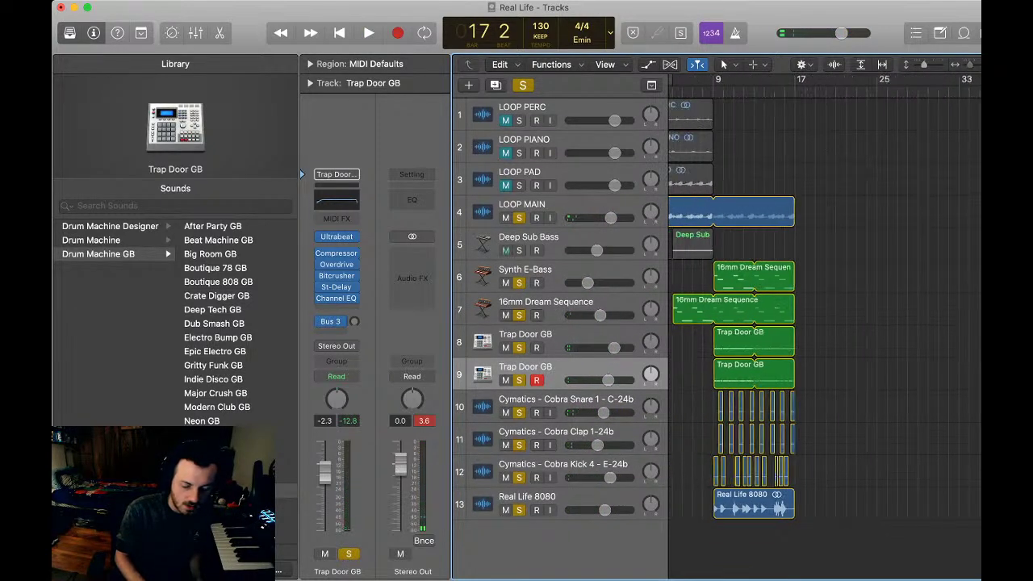
{"action": "key", "text": "Return"}
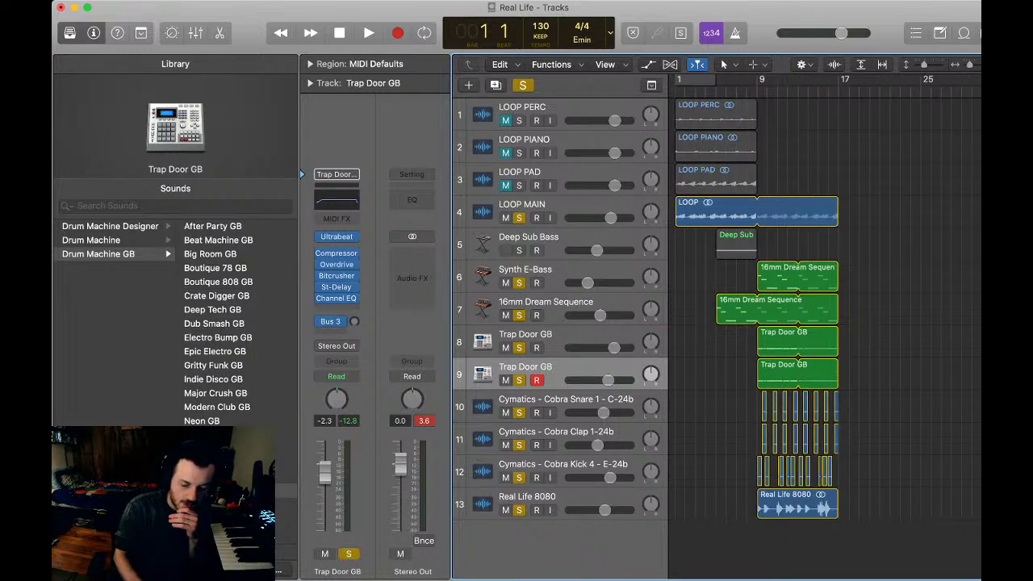
{"action": "key", "text": "ctrl+alt+super+s"}
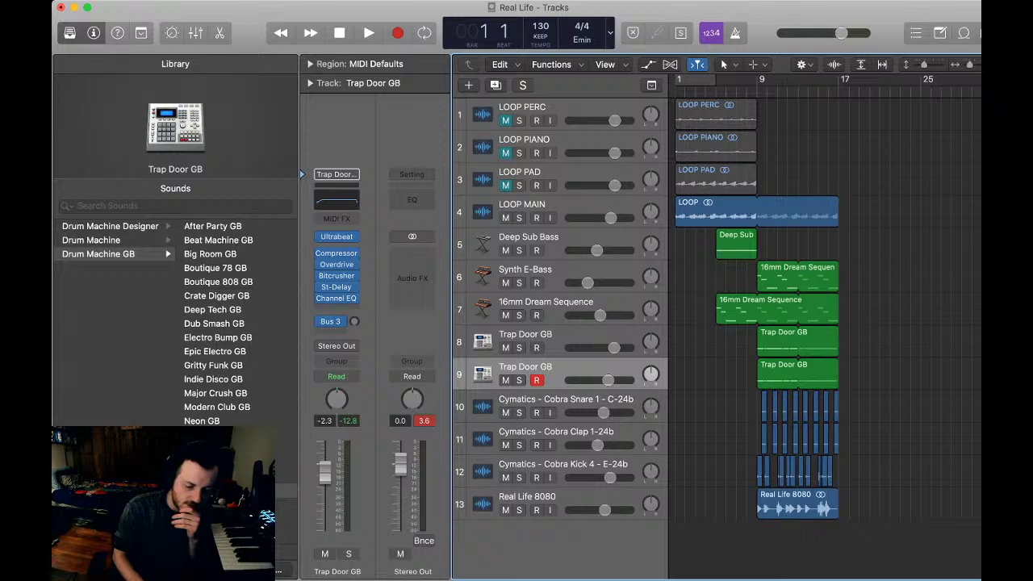
- Add a new software instrument track directly below the Deep Sub Bass track
{"action": "scroll", "coordinate": [822, 322], "scroll_direction": "right", "scroll_amount": 1}
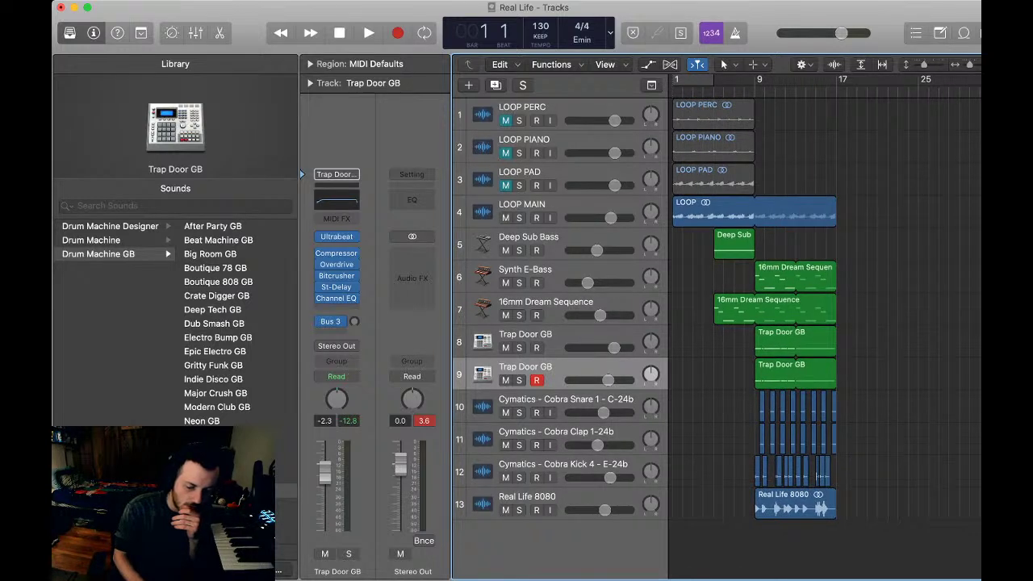
{"action": "left_click", "coordinate": [564, 242]}
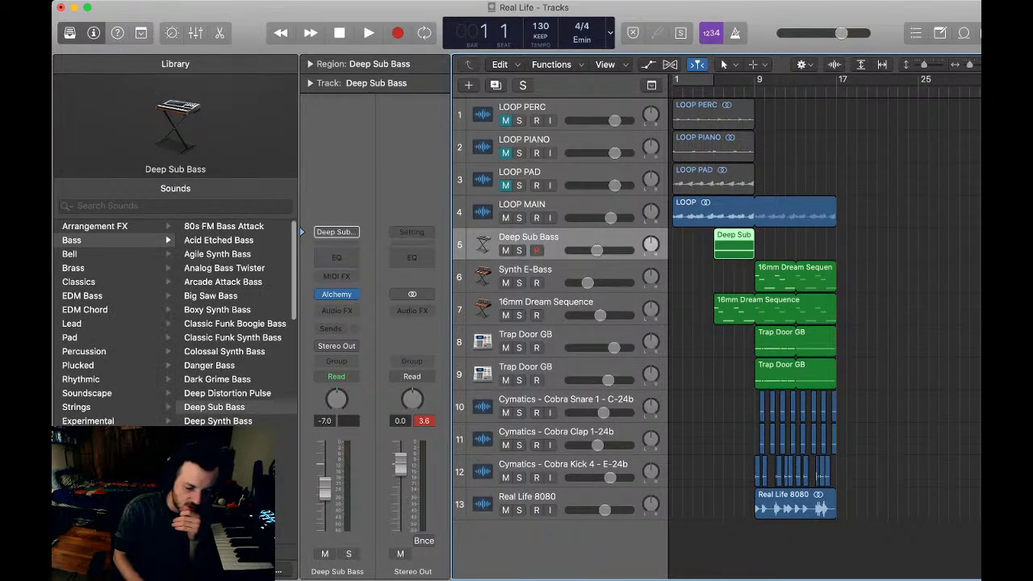
{"action": "key", "text": "alt+super+s"}
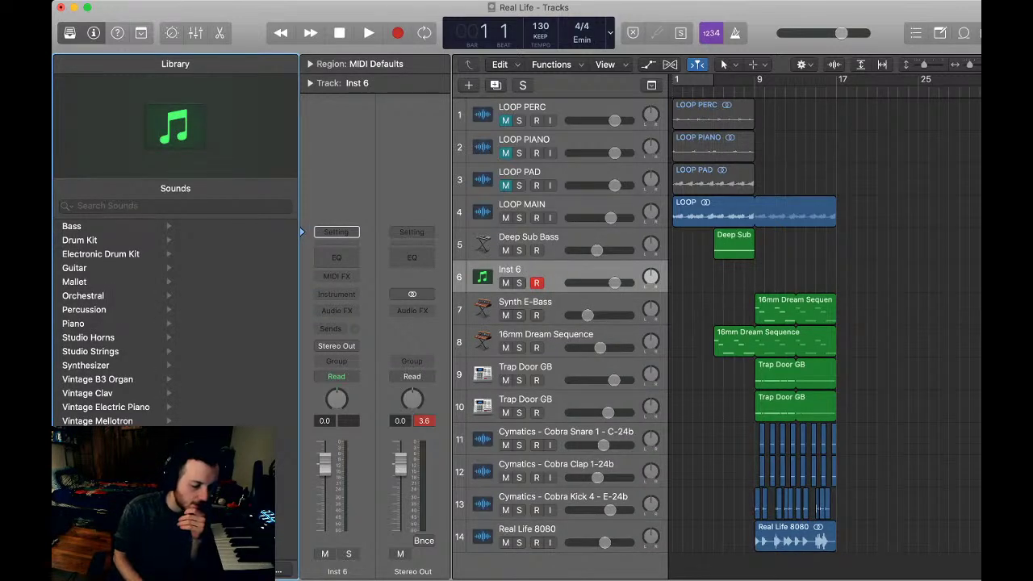
- Load the Dream Sines Pad patch from the Synthesizer Pad sounds onto the new instrument track
{"action": "left_click", "coordinate": [85, 364]}
{"action": "left_click", "coordinate": [192, 337]}
{"action": "scroll", "coordinate": [230, 323], "scroll_direction": "down", "scroll_amount": 10}
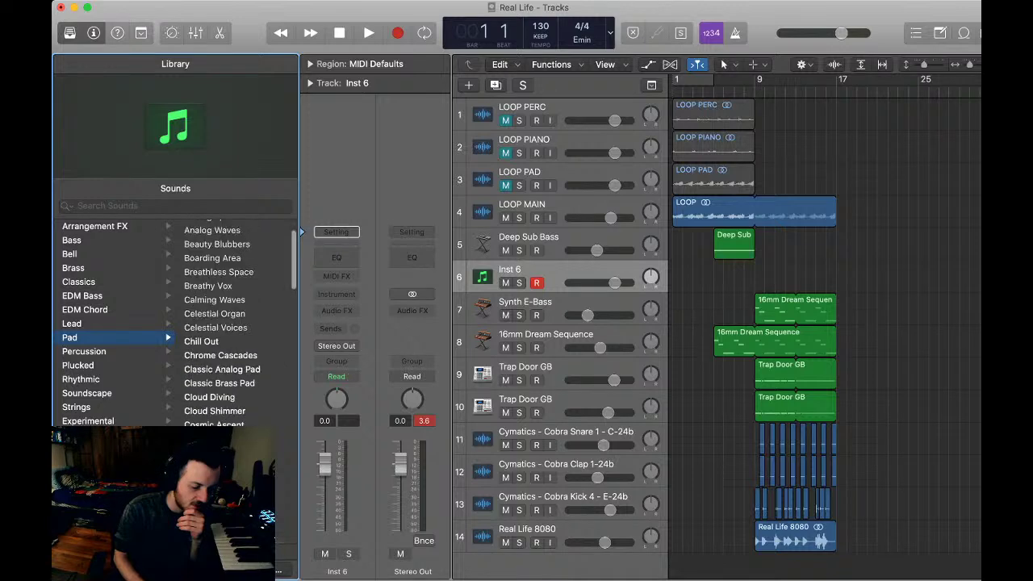
{"action": "scroll", "coordinate": [230, 323], "scroll_direction": "up", "scroll_amount": 8}
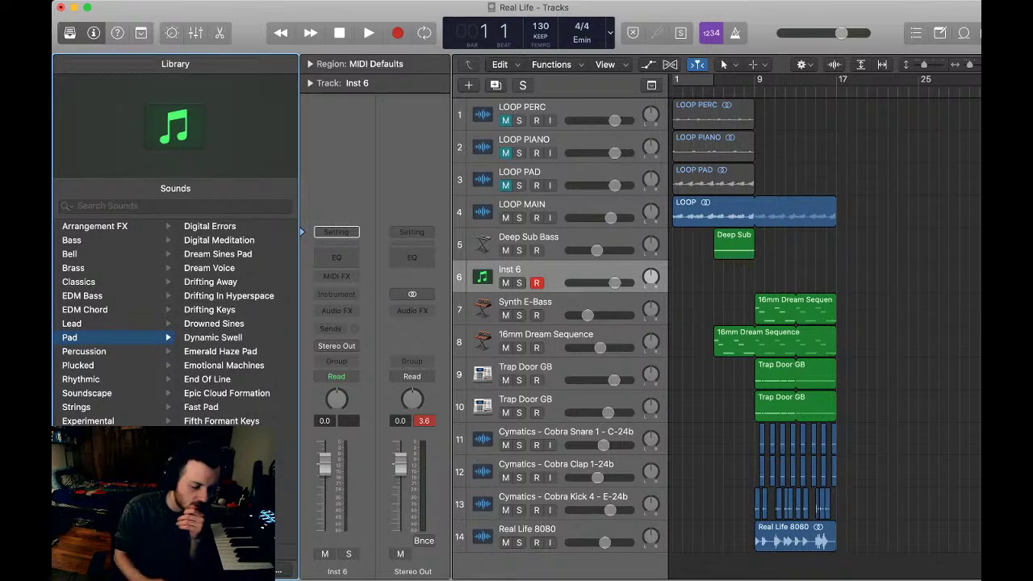
{"action": "left_click", "coordinate": [217, 253]}
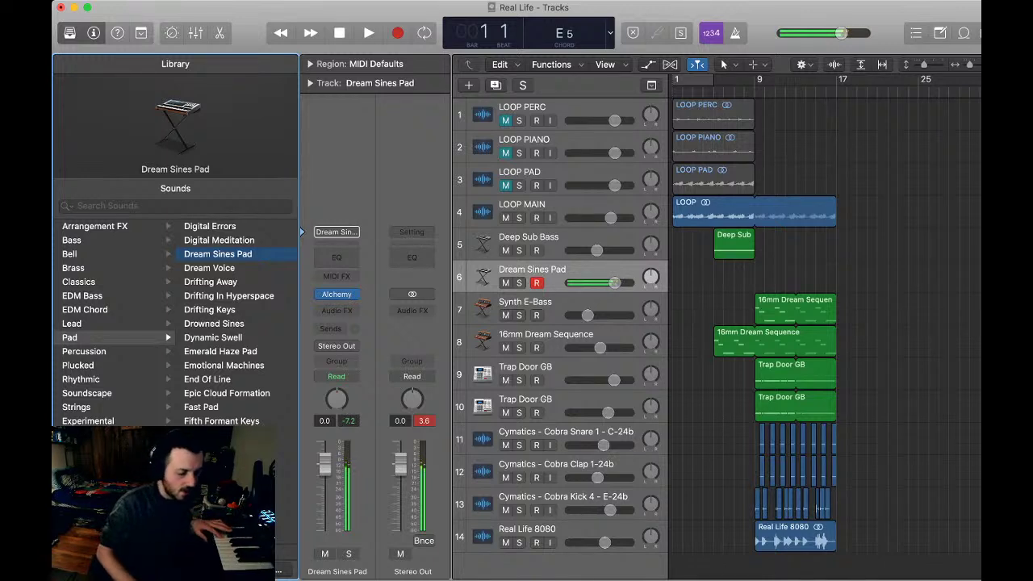
- Audition the Emerald Haze Pad, Drifting In Hyperspace and Dream Voice patches on the new track
{"action": "left_click", "coordinate": [220, 352]}
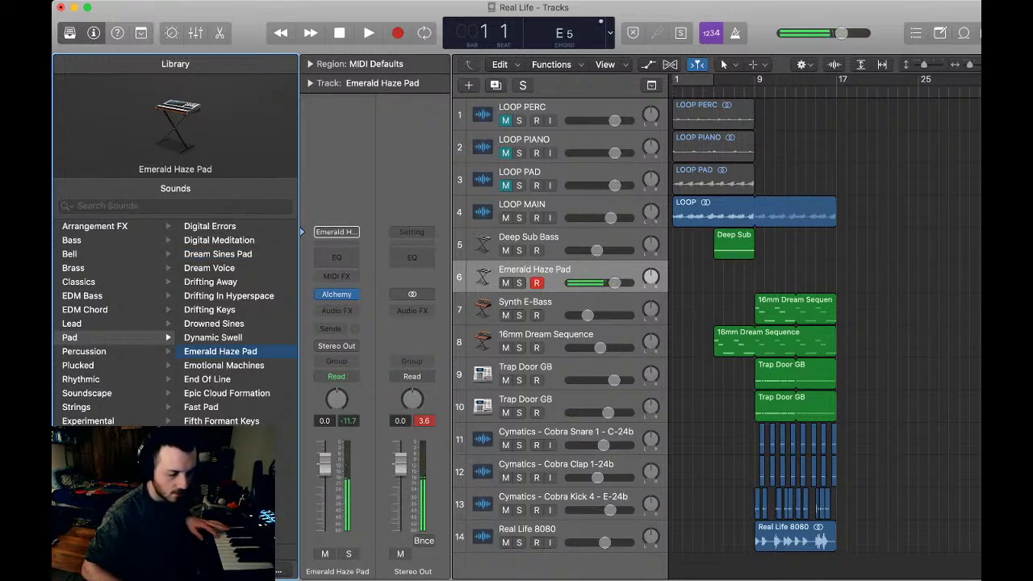
{"action": "left_click", "coordinate": [228, 295]}
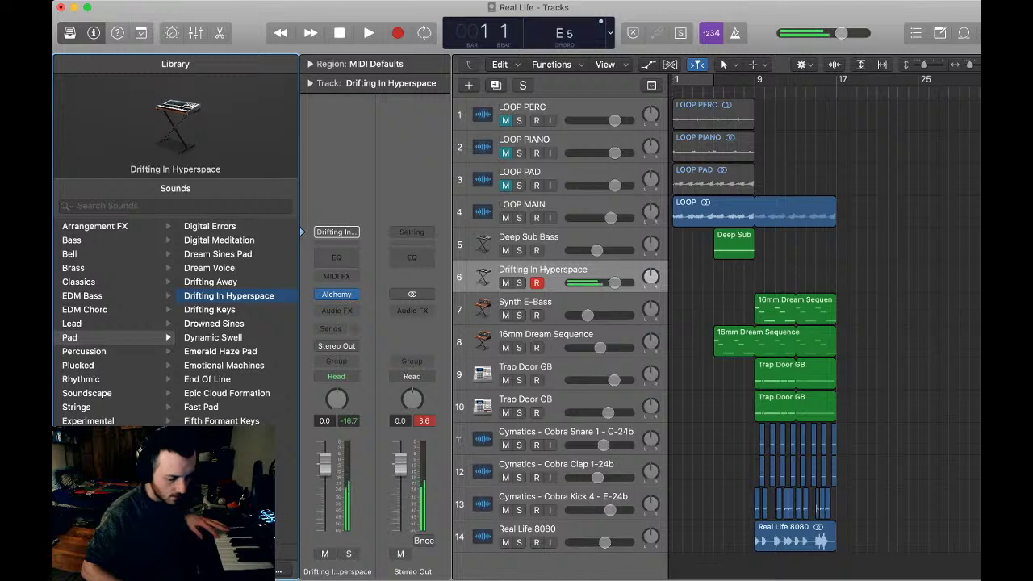
{"action": "left_click", "coordinate": [210, 268]}
{"action": "scroll", "coordinate": [210, 268], "scroll_direction": "up", "scroll_amount": 4}
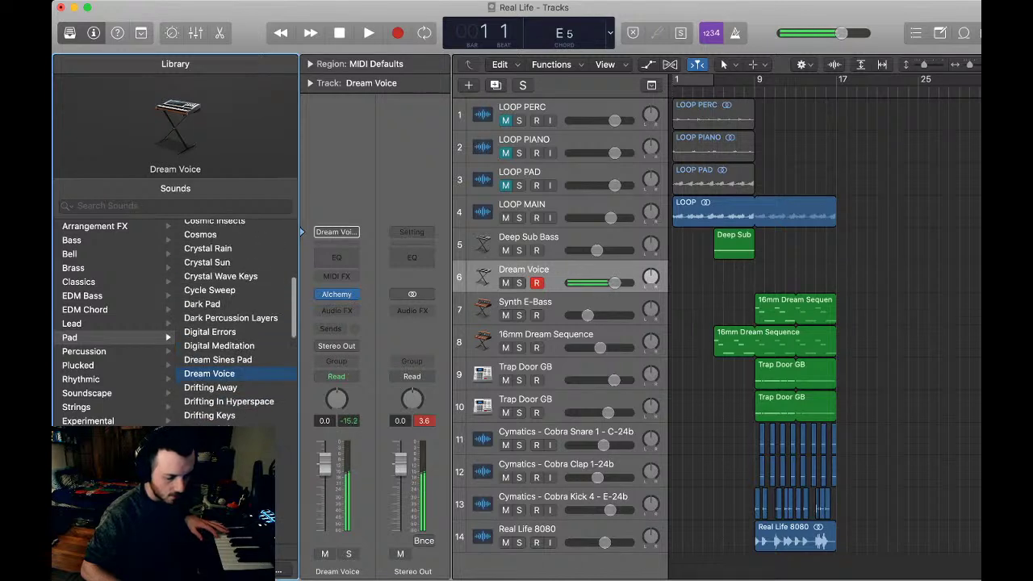
- Audition the Cloud Shimmer, Cosmic Ascent, Cosmic Departure and Celestial Organ pad patches
{"action": "scroll", "coordinate": [214, 323], "scroll_direction": "up", "scroll_amount": 3}
{"action": "left_click", "coordinate": [214, 257]}
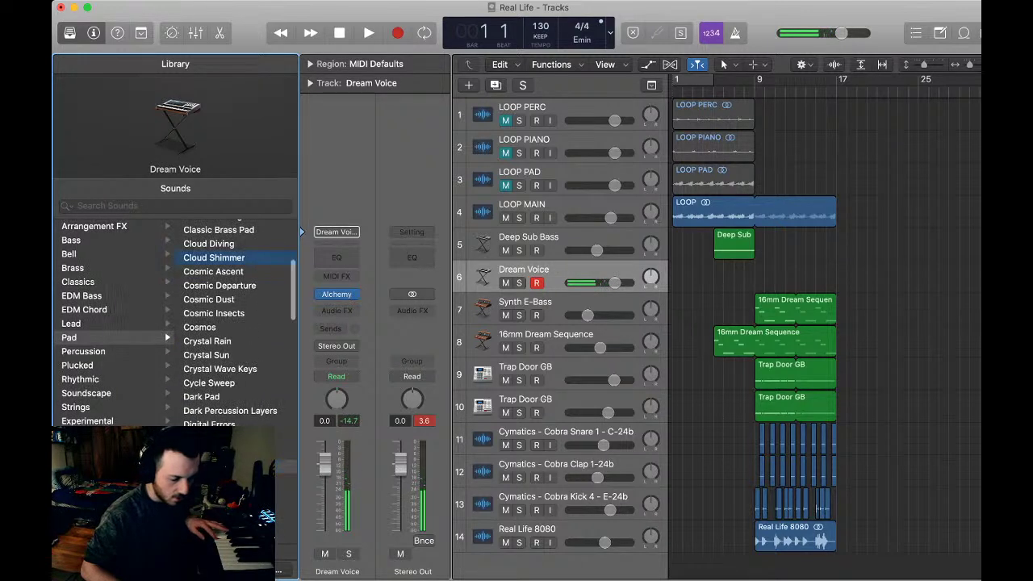
{"action": "left_click", "coordinate": [213, 271]}
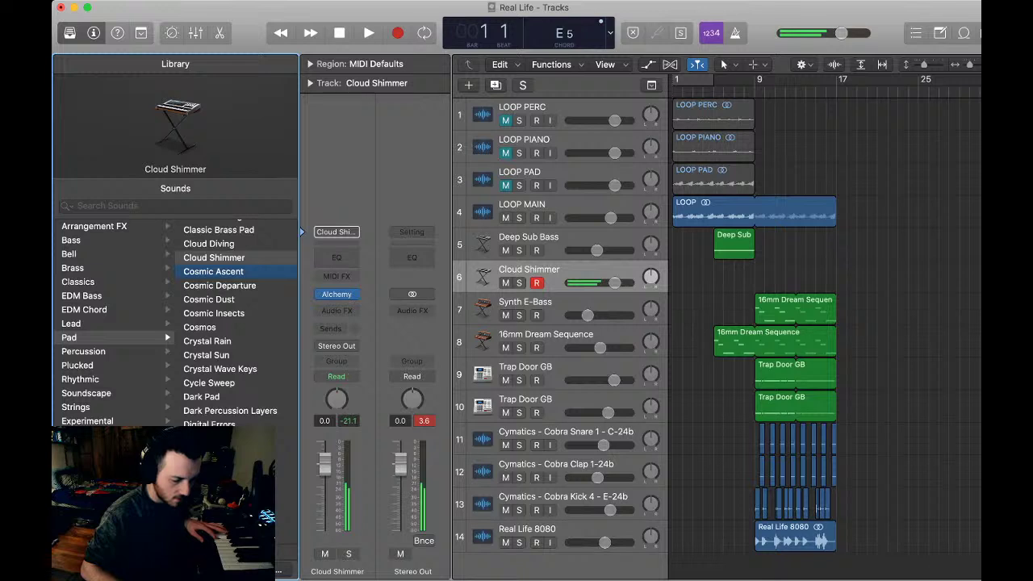
{"action": "left_click", "coordinate": [219, 284]}
{"action": "scroll", "coordinate": [214, 322], "scroll_direction": "up", "scroll_amount": 3}
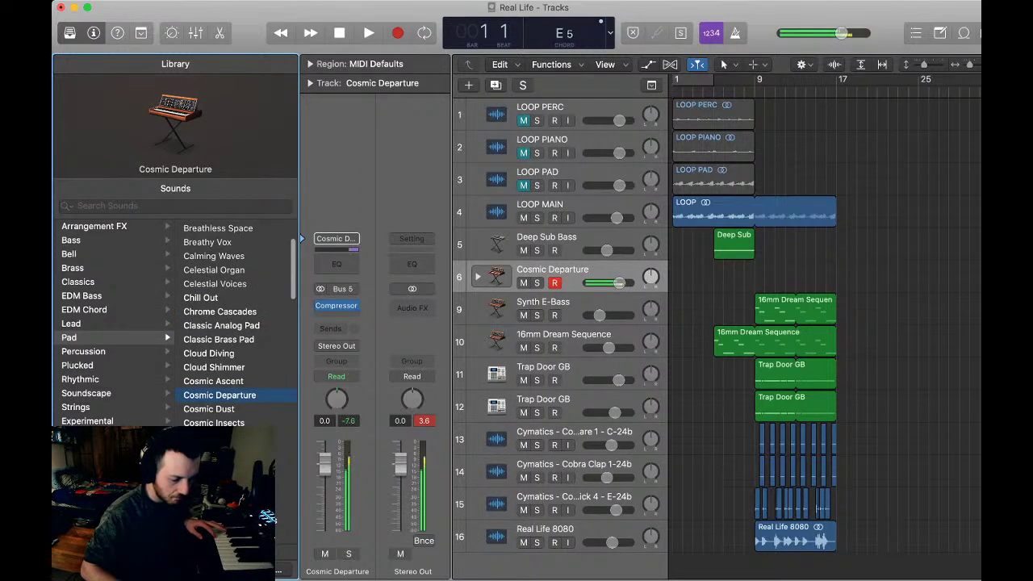
{"action": "left_click", "coordinate": [214, 269]}
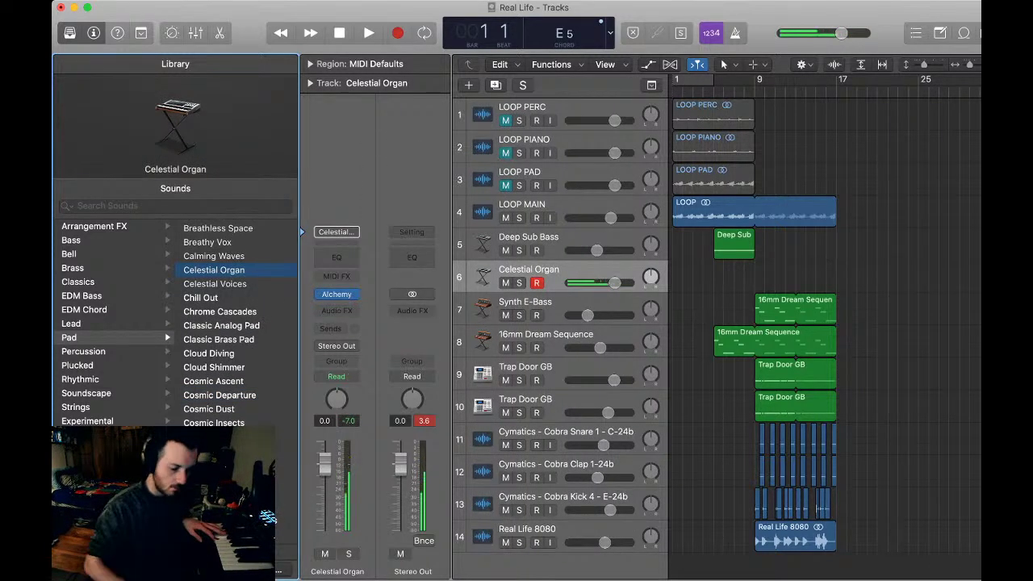
- Audition the Cloud Diving, Cloud Shimmer and Jupiter Rising pad patches
{"action": "scroll", "coordinate": [213, 323], "scroll_direction": "up", "scroll_amount": 3}
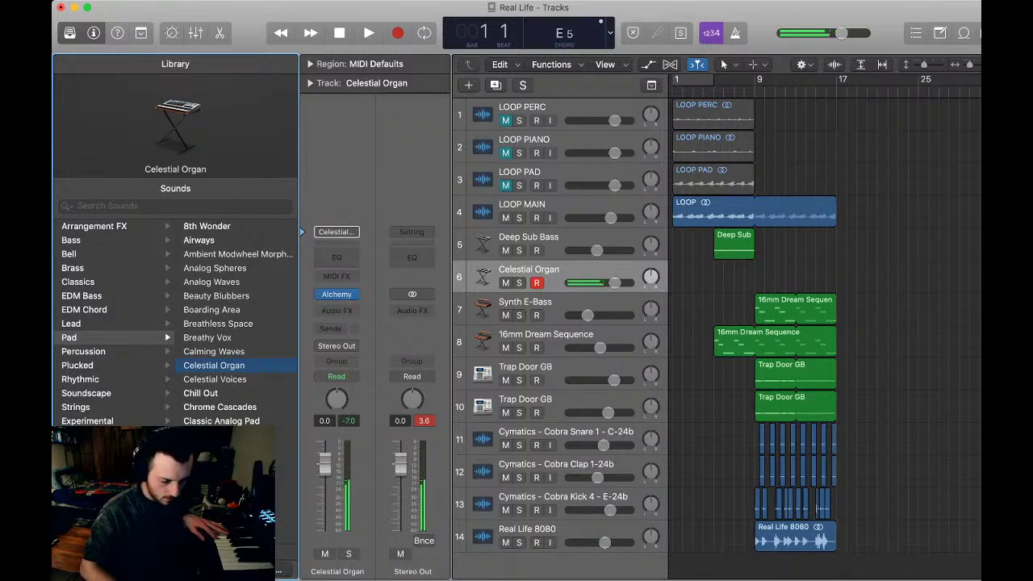
{"action": "scroll", "coordinate": [214, 323], "scroll_direction": "down", "scroll_amount": 2}
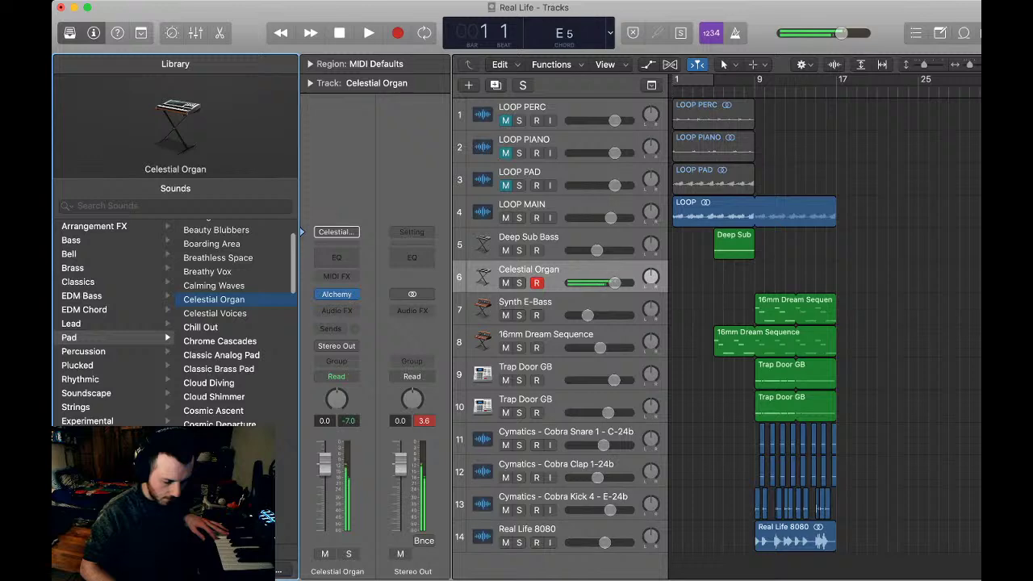
{"action": "scroll", "coordinate": [218, 323], "scroll_direction": "down", "scroll_amount": 5}
{"action": "scroll", "coordinate": [218, 323], "scroll_direction": "up", "scroll_amount": 5}
{"action": "left_click", "coordinate": [208, 376]}
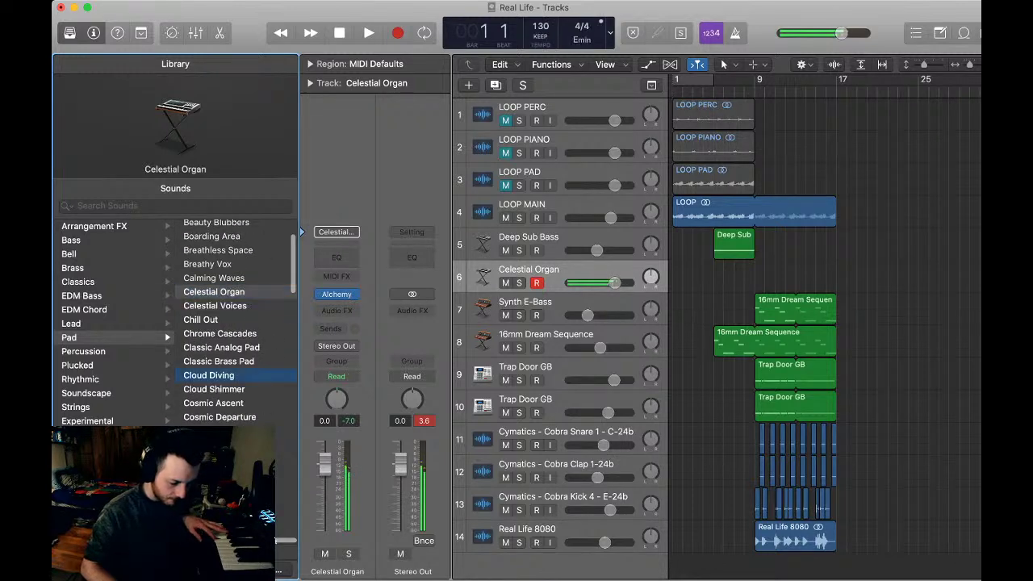
{"action": "left_click", "coordinate": [214, 389]}
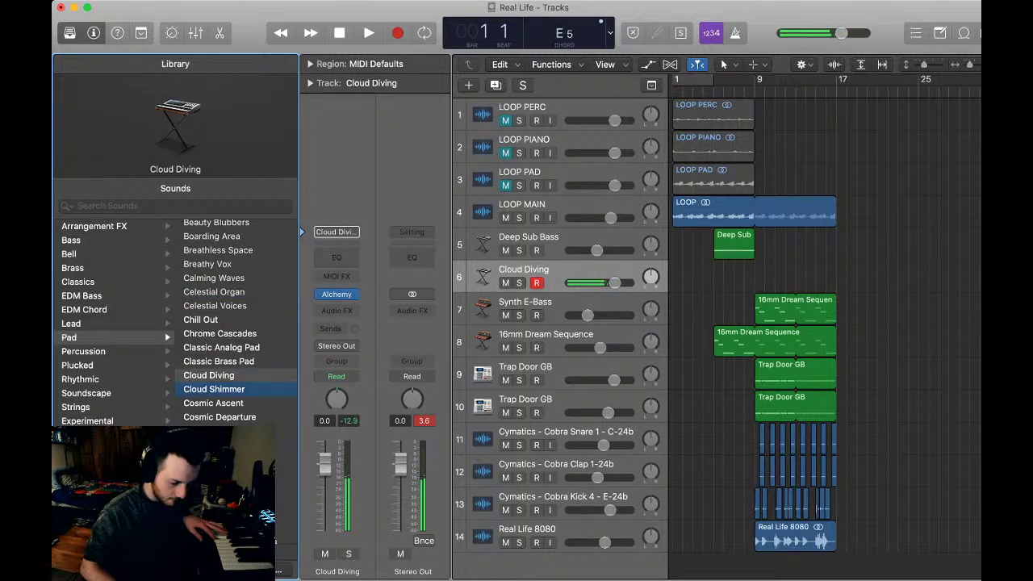
{"action": "scroll", "coordinate": [218, 323], "scroll_direction": "down", "scroll_amount": 6}
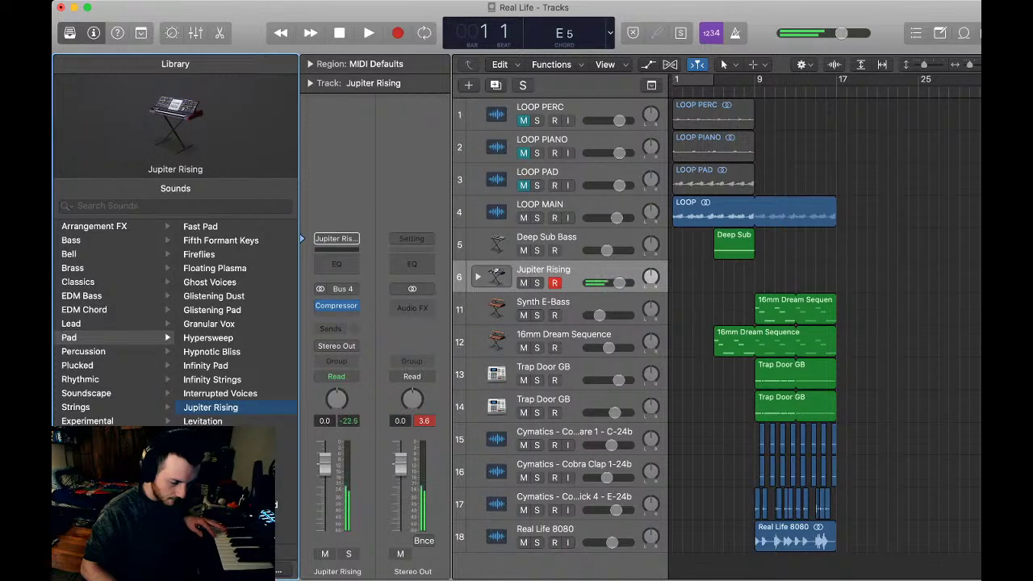
- Audition the Infinity Pad, Liquid Dreams, Light Waves, Light Harmonics and Levitation patches
{"action": "left_click", "coordinate": [205, 365]}
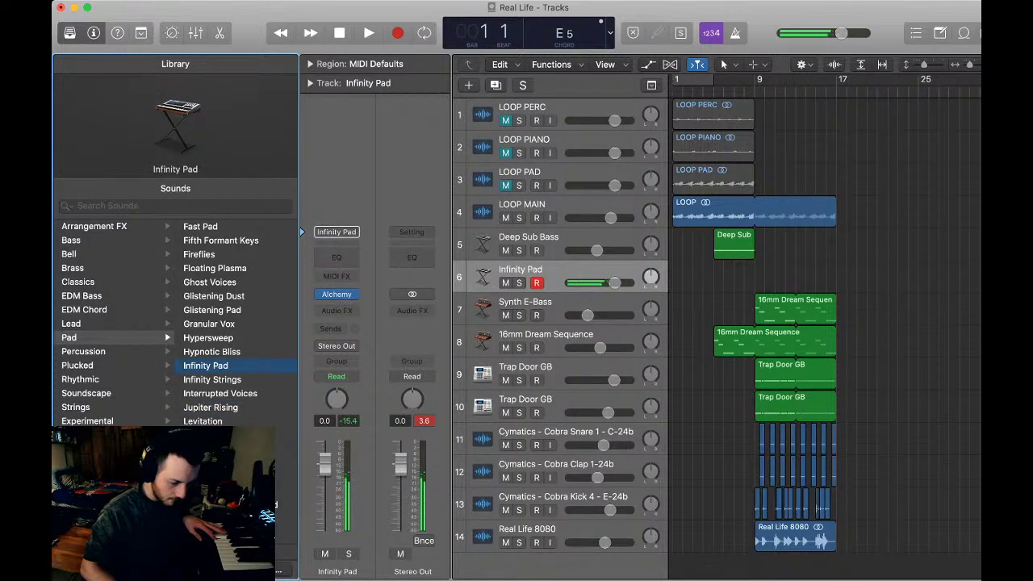
{"action": "scroll", "coordinate": [239, 322], "scroll_direction": "down", "scroll_amount": 5}
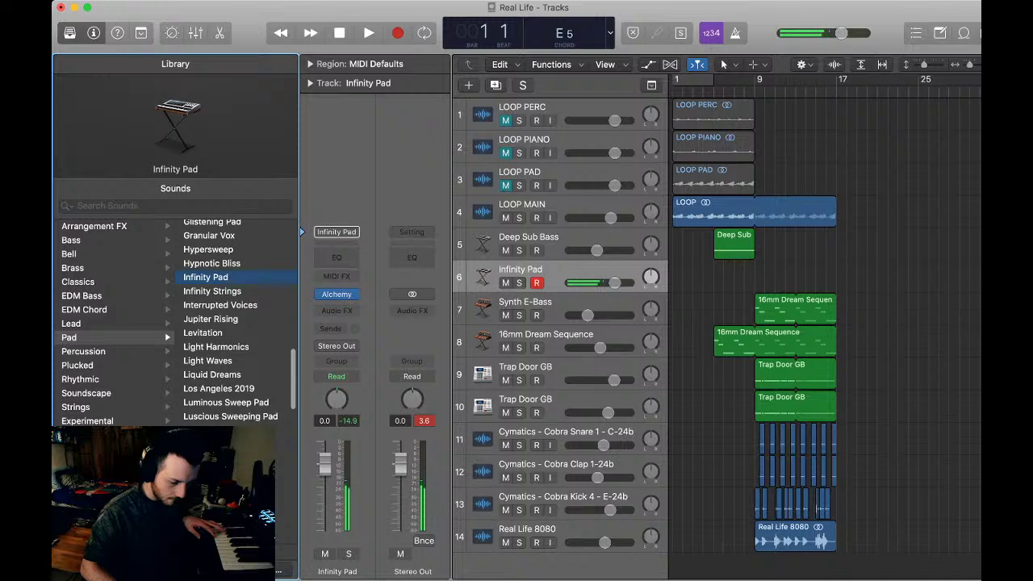
{"action": "left_click", "coordinate": [211, 374]}
{"action": "left_click", "coordinate": [207, 361]}
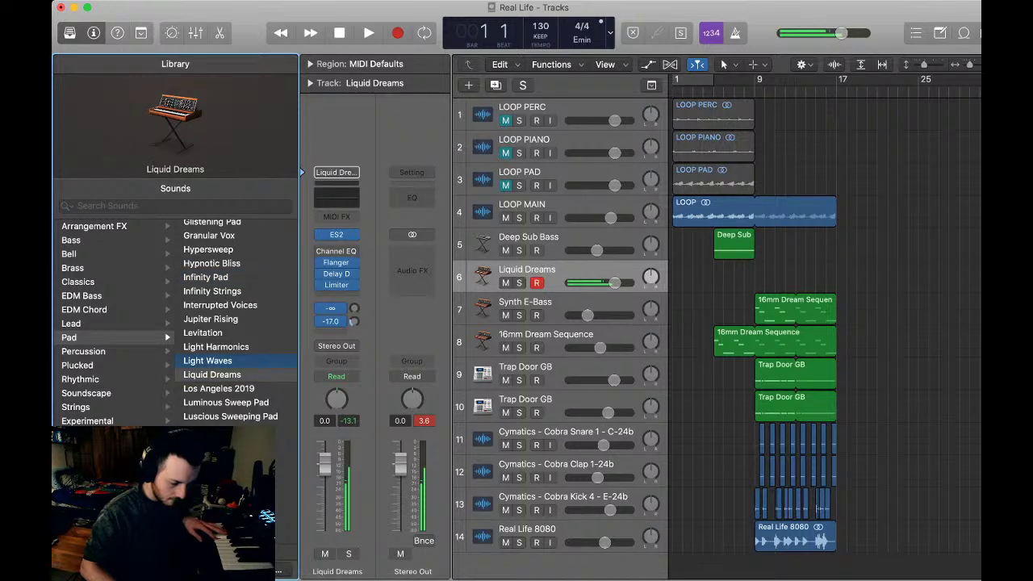
{"action": "left_click", "coordinate": [215, 346]}
{"action": "left_click", "coordinate": [203, 332]}
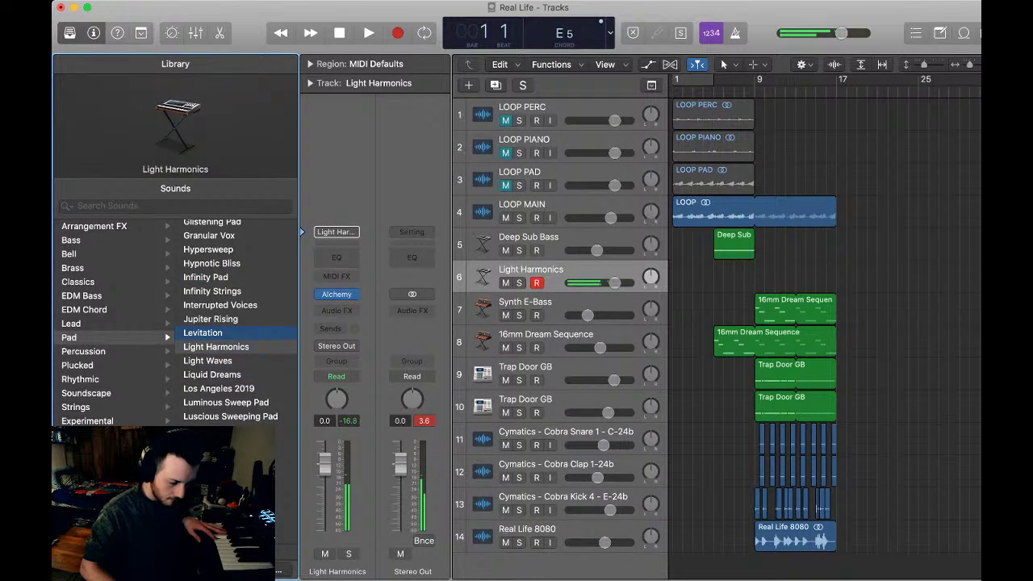
- Compare Jupiter Rising and Infinity Strings, and settle on the Infinity Pad patch for the track
{"action": "left_click", "coordinate": [210, 319]}
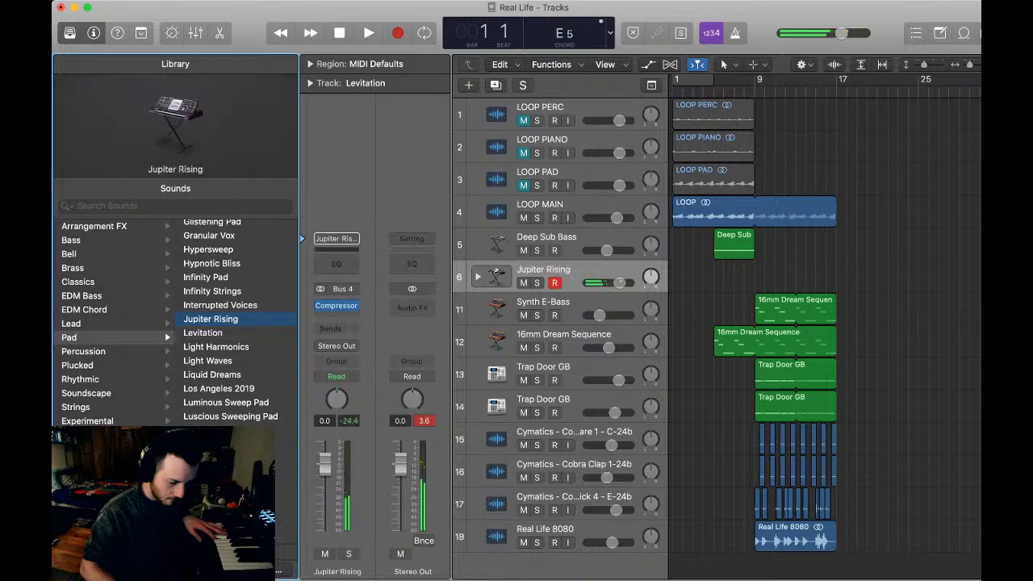
{"action": "left_click", "coordinate": [212, 290]}
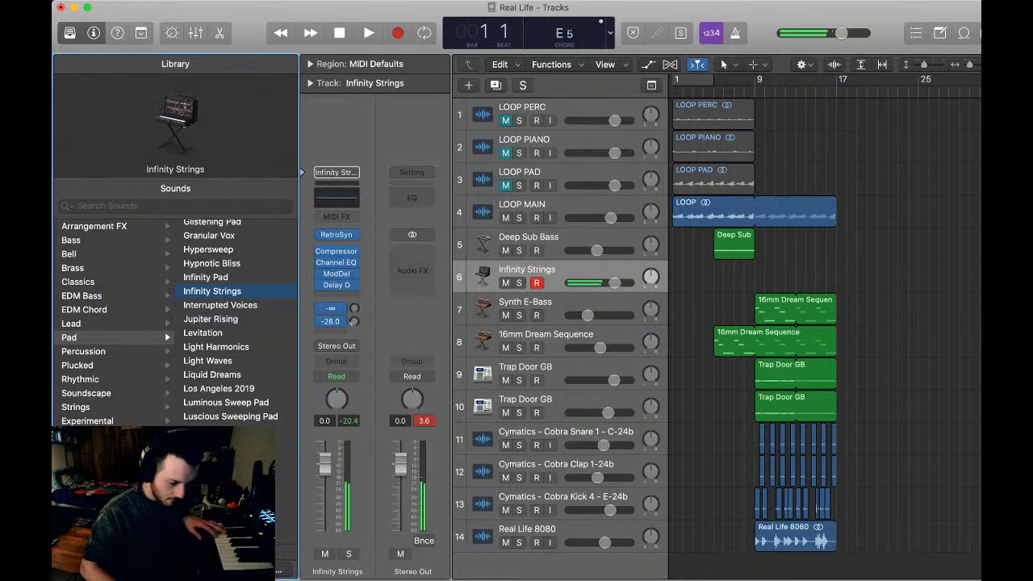
{"action": "key", "text": "Up"}
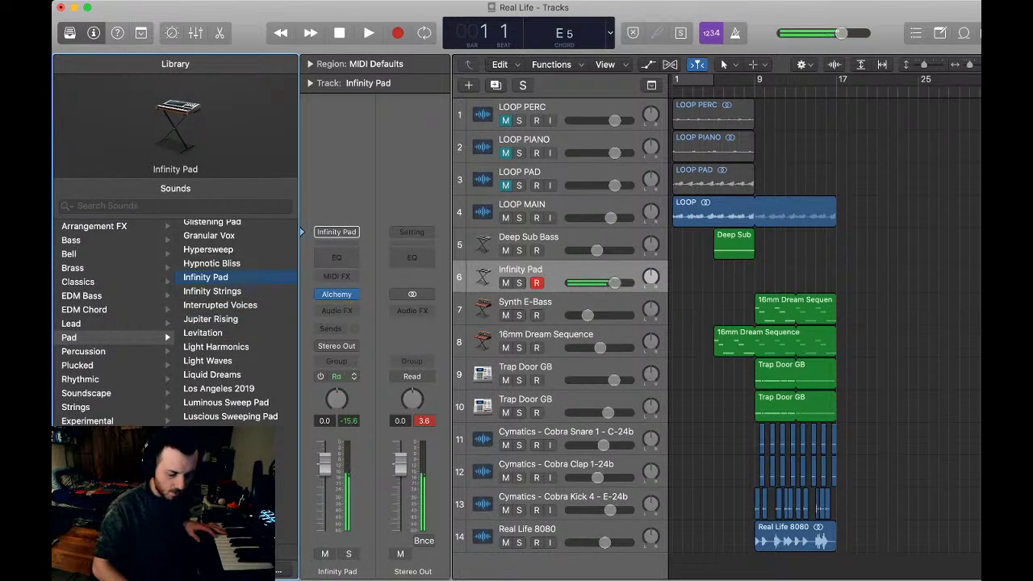
- Record a pad melody on the Infinity Pad track from bar 5 to bar 9 over the loop
{"action": "key", "text": "space"}
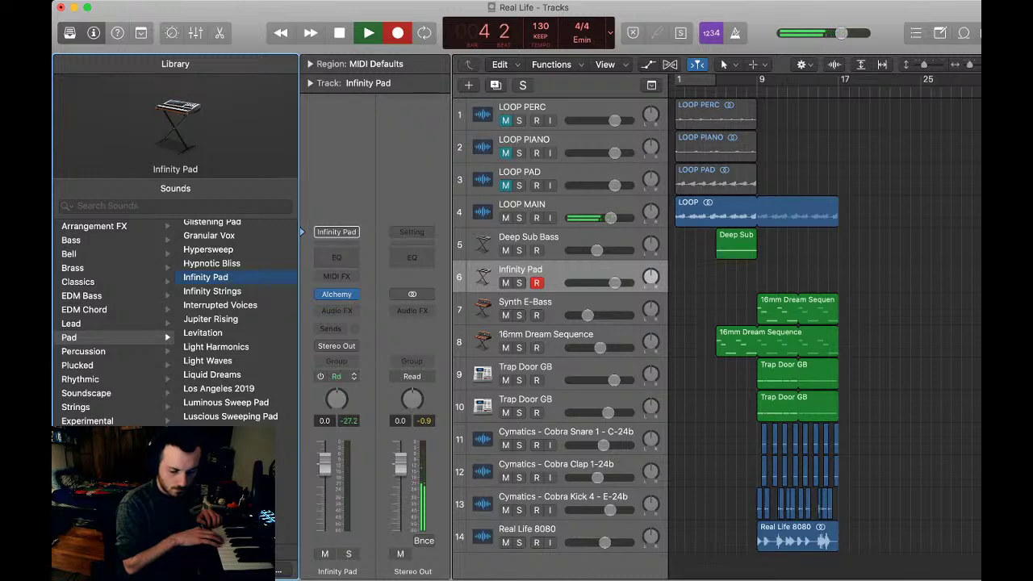
{"action": "key", "text": "r"}
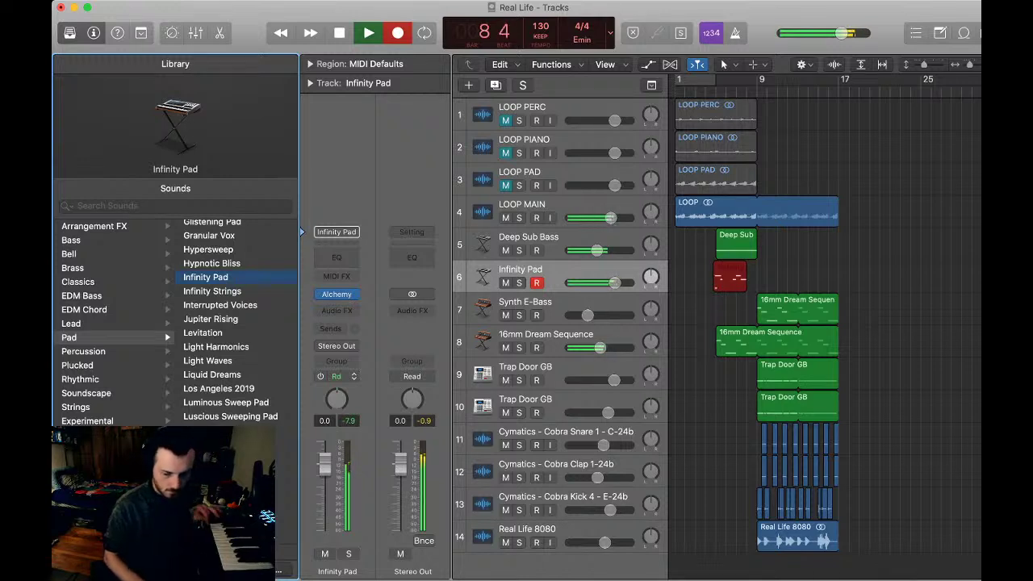
{"action": "key", "text": "space"}
- Open the recorded Infinity Pad region in the Piano Roll and quantize all its notes to 1/16 Note
{"action": "key", "text": "p"}
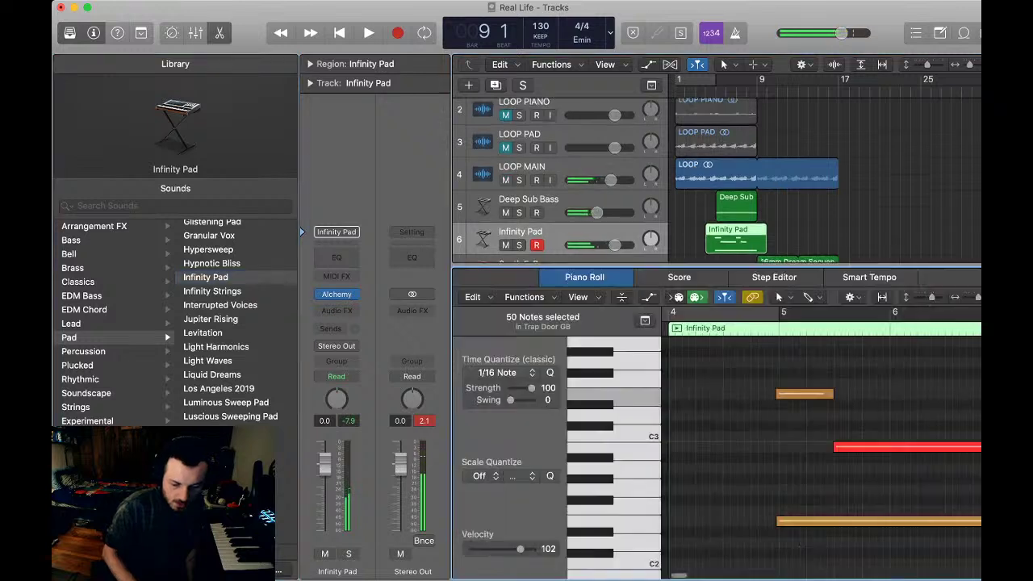
{"action": "scroll", "coordinate": [821, 443], "scroll_direction": "right", "scroll_amount": 3}
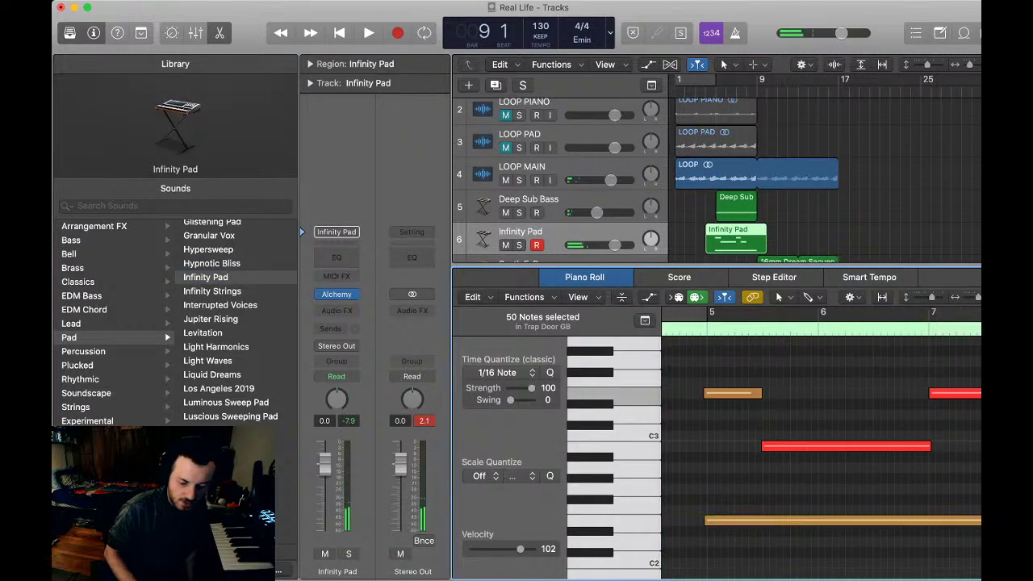
{"action": "key", "text": "super+a"}
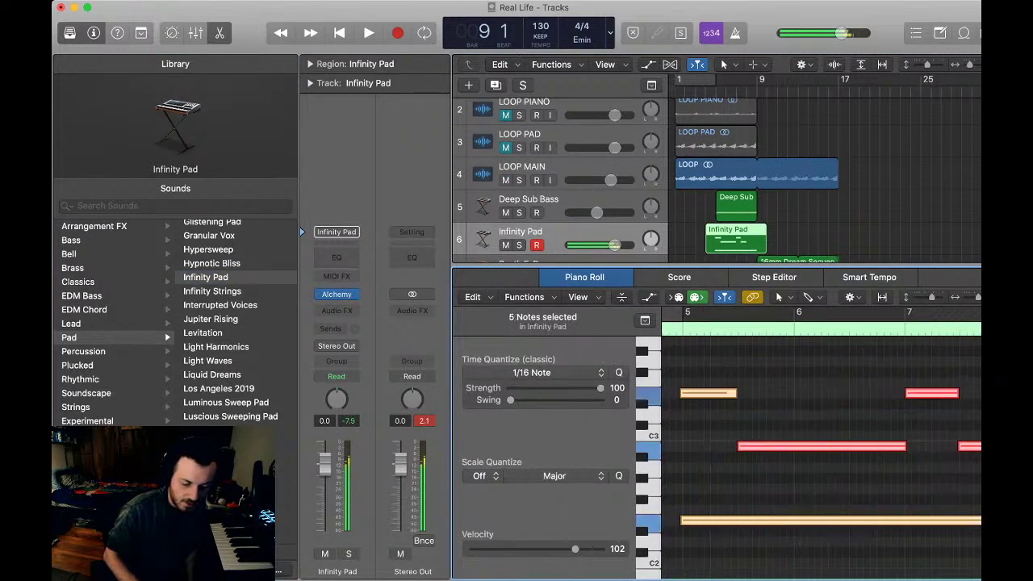
{"action": "key", "text": "q"}
- Shorten the first B2 note to end at bar 6 and extend the sustained E2 note to bar 9
{"action": "left_click_drag", "start_coordinate": [903, 445], "coordinate": [793, 445]}
{"action": "scroll", "coordinate": [794, 445], "scroll_direction": "right", "scroll_amount": 6}
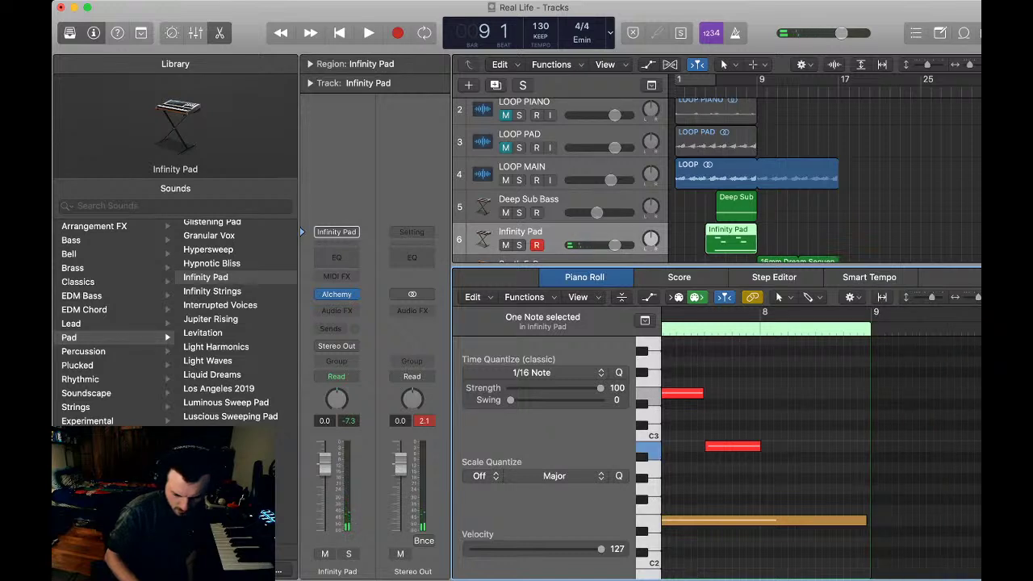
{"action": "left_click_drag", "start_coordinate": [865, 521], "coordinate": [869, 520]}
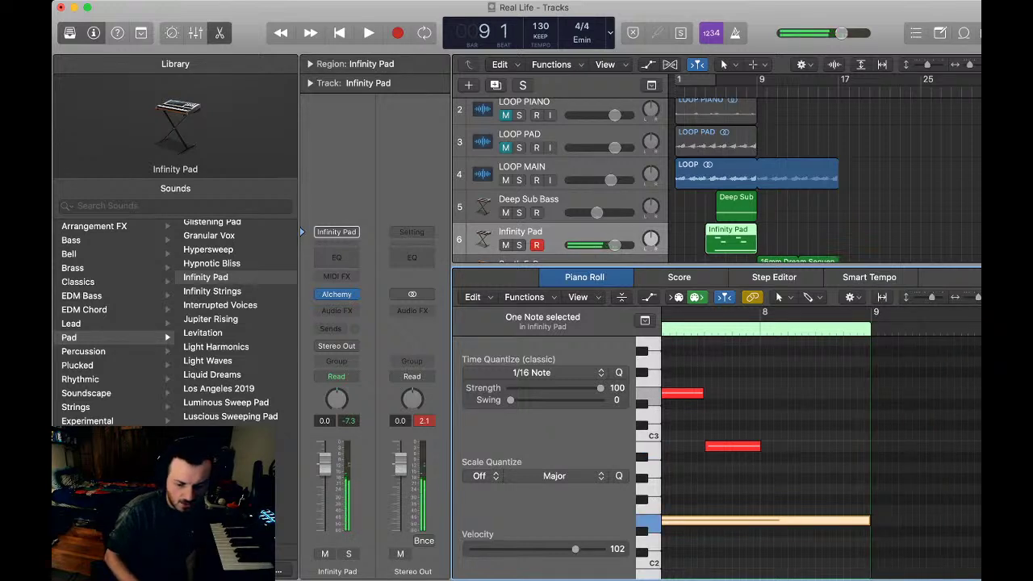
- Trim the starts of the first E3 note and the sustained E2 note to bar 5, and lengthen the E3 note to meet the B2 note
{"action": "key", "text": "e"}
{"action": "key", "text": "e"}
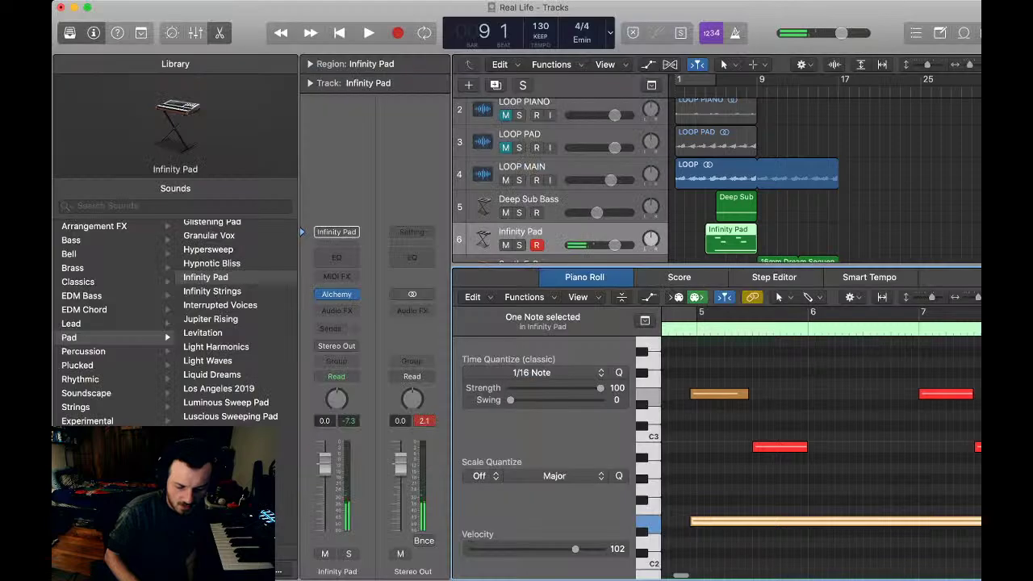
{"action": "left_click_drag", "start_coordinate": [771, 363], "coordinate": [873, 524]}
{"action": "left_click", "coordinate": [807, 391]}
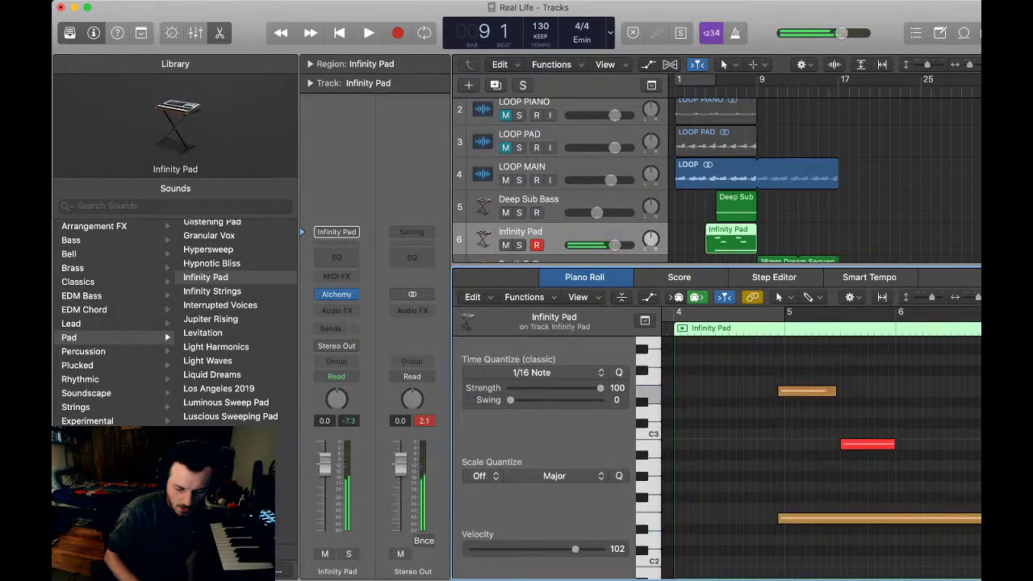
{"action": "left_click_drag", "start_coordinate": [779, 391], "coordinate": [786, 391]}
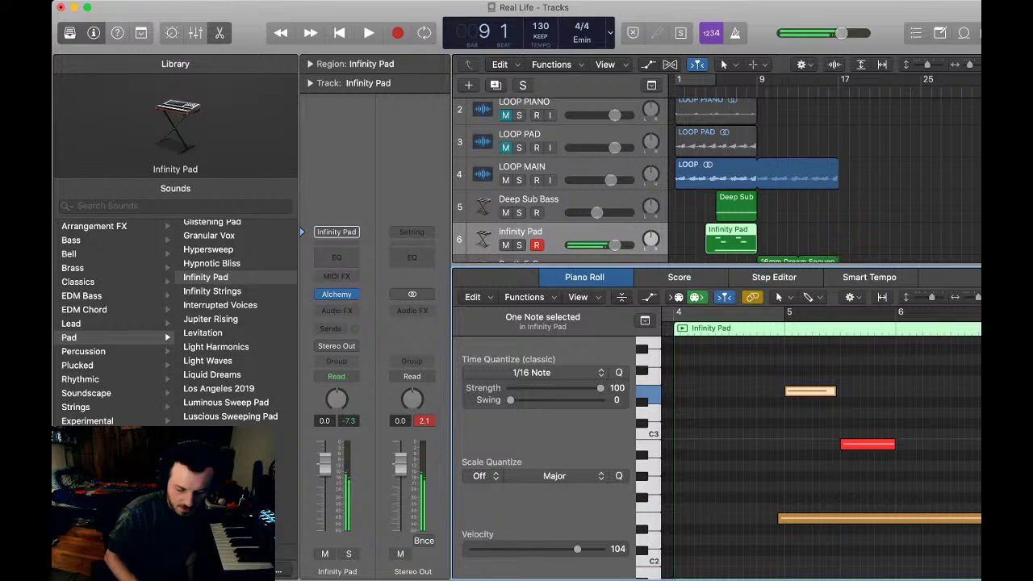
{"action": "left_click", "coordinate": [847, 518]}
{"action": "left_click_drag", "start_coordinate": [779, 517], "coordinate": [786, 518]}
{"action": "left_click_drag", "start_coordinate": [834, 391], "coordinate": [839, 391]}
- Trim the start of the Infinity Pad region to bar 5 and deselect the region
{"action": "scroll", "coordinate": [840, 392], "scroll_direction": "right", "scroll_amount": 5}
{"action": "scroll", "coordinate": [815, 436], "scroll_direction": "right", "scroll_amount": 3}
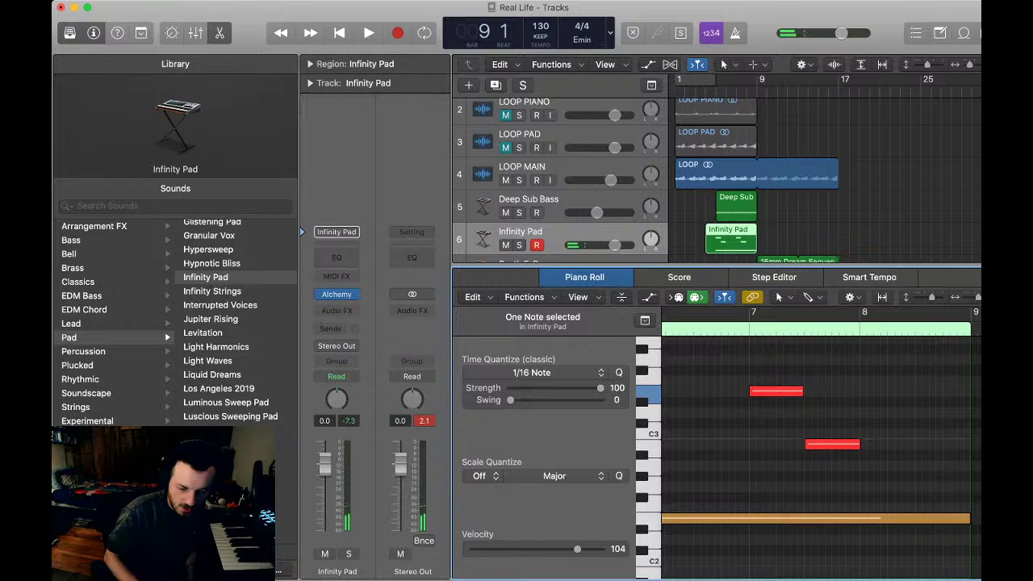
{"action": "left_click", "coordinate": [705, 91]}
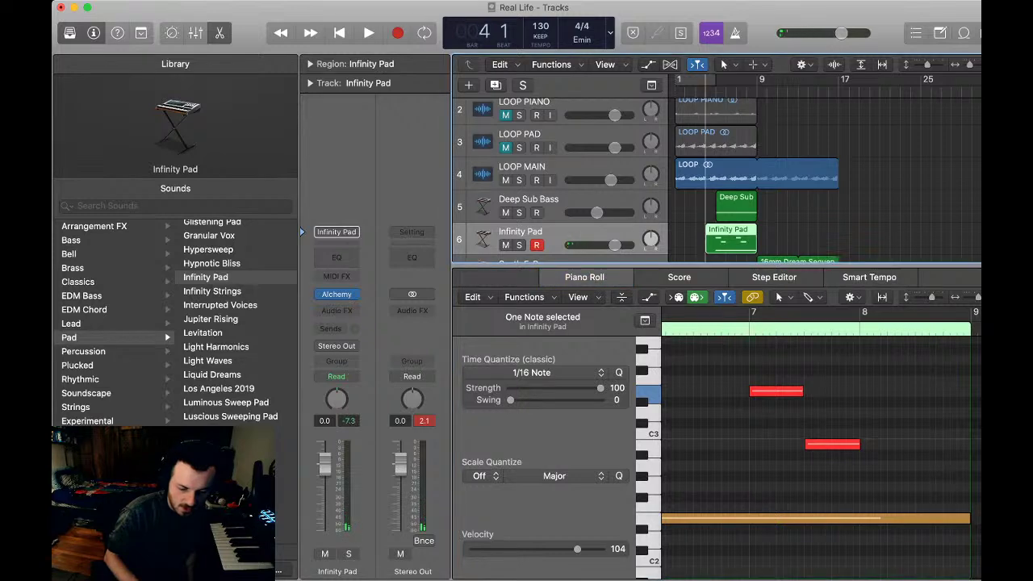
{"action": "left_click_drag", "start_coordinate": [706, 247], "coordinate": [717, 247]}
{"action": "left_click", "coordinate": [699, 244]}
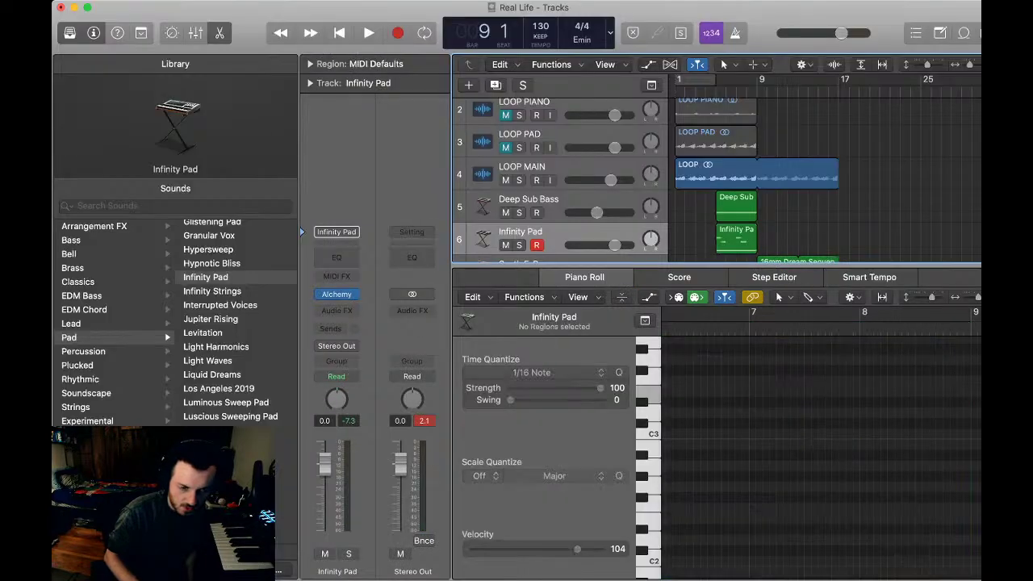
- Select the Infinity Pad region and lower the Infinity Pad track's volume to -3.2 dB
{"action": "scroll", "coordinate": [565, 177], "scroll_direction": "down", "scroll_amount": 8}
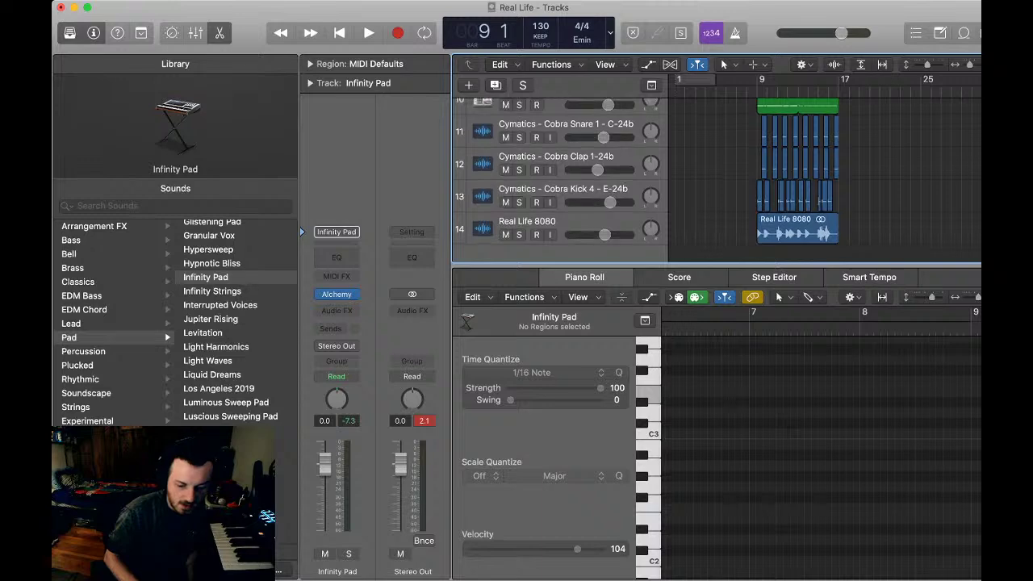
{"action": "scroll", "coordinate": [565, 177], "scroll_direction": "up", "scroll_amount": 6}
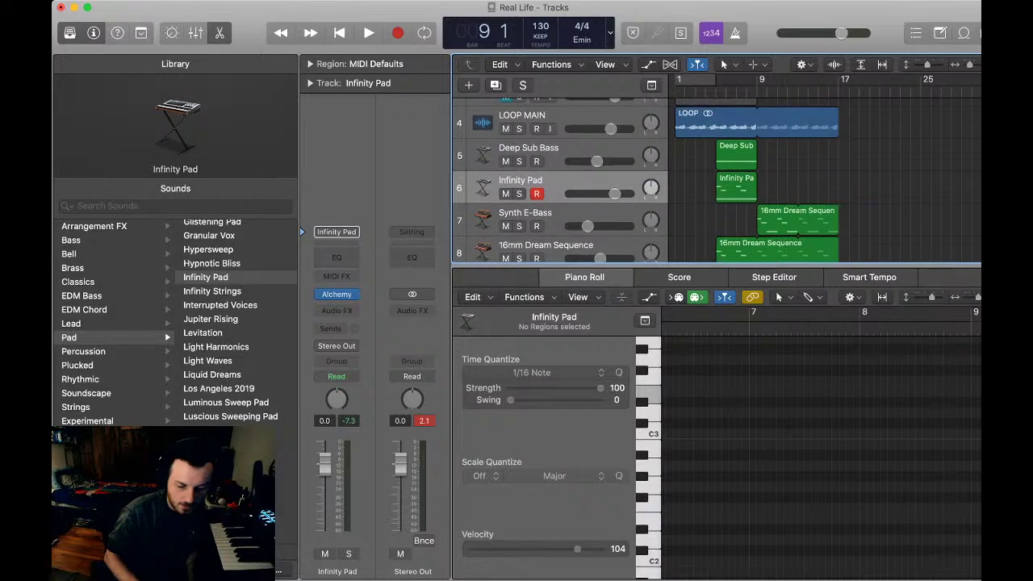
{"action": "mouse_move", "coordinate": [735, 190]}
{"action": "left_mouse_down"}
{"action": "mouse_move", "coordinate": [746, 189]}
{"action": "mouse_move", "coordinate": [736, 190]}
{"action": "left_mouse_up"}
{"action": "left_click_drag", "start_coordinate": [614, 194], "coordinate": [607, 193]}
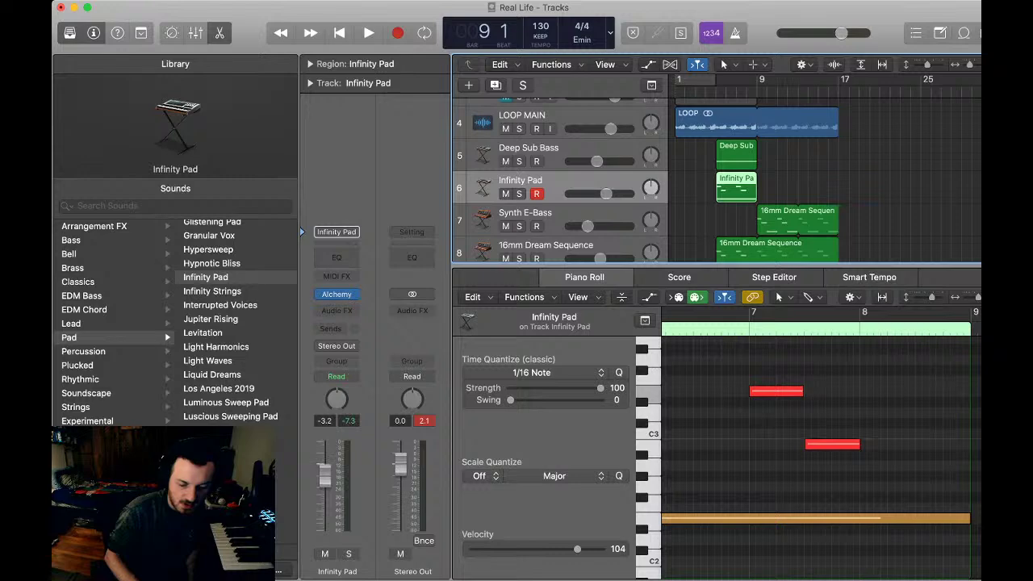
- Loop the Infinity Pad region out to bar 17, close the editor, and play the arrangement from the beginning
{"action": "left_click_drag", "start_coordinate": [755, 177], "coordinate": [838, 177]}
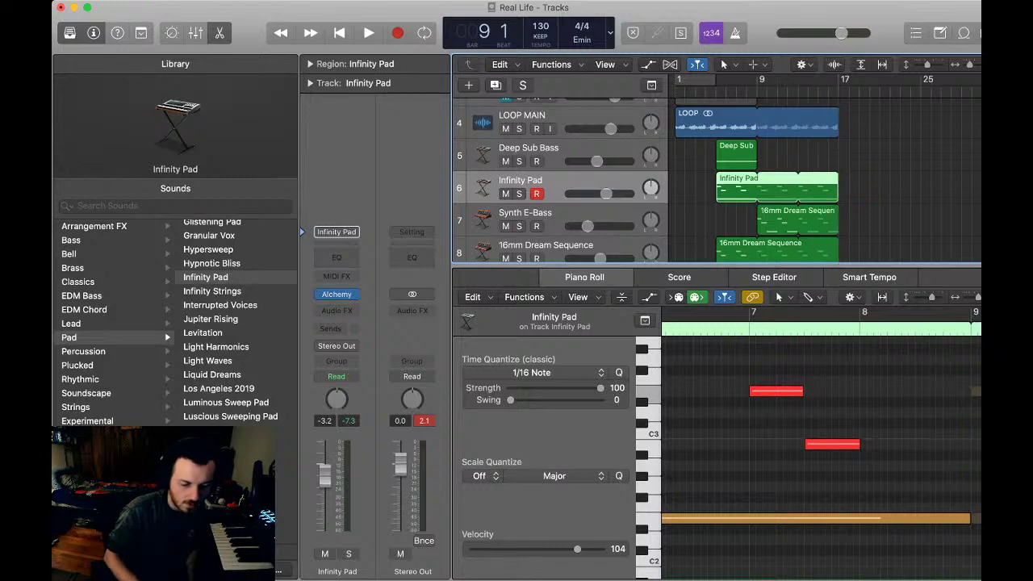
{"action": "left_click", "coordinate": [867, 184]}
{"action": "key", "text": "e"}
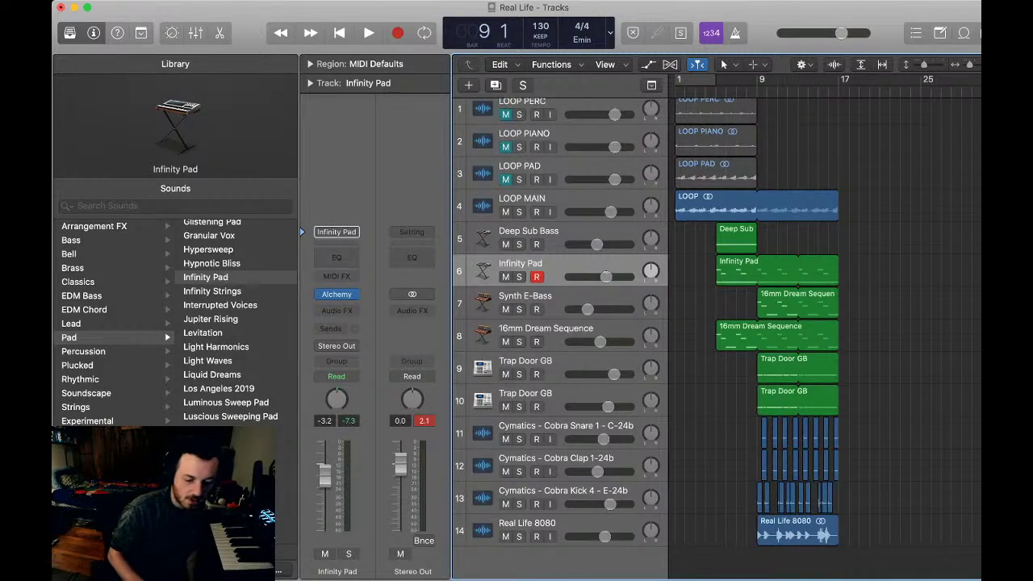
{"action": "key", "text": "Return"}
{"action": "key", "text": "space"}
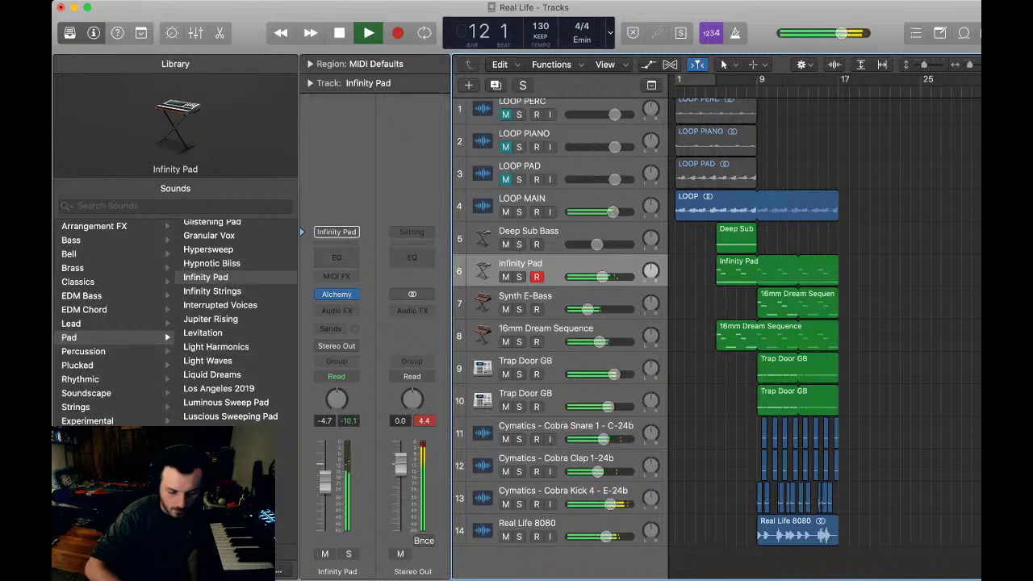
- Lower both Trap Door GB tracks together, setting the first to -1.9 dB and the second to -3.9 dB, then deselect the regions
{"action": "left_click", "coordinate": [797, 359]}
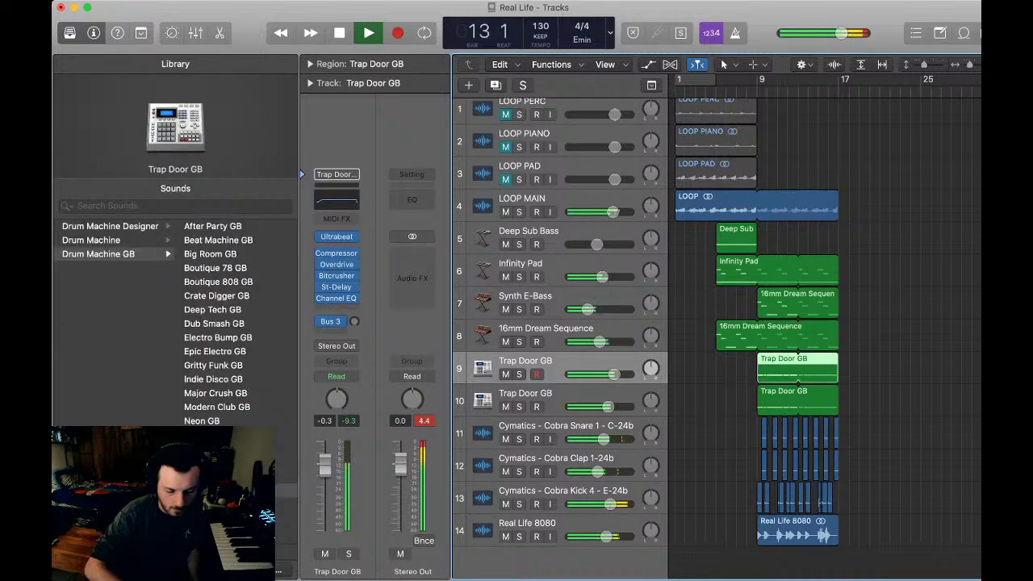
{"action": "left_click", "coordinate": [797, 392], "text": "shift"}
{"action": "left_click_drag", "start_coordinate": [614, 374], "coordinate": [609, 374]}
{"action": "left_click", "coordinate": [887, 379]}
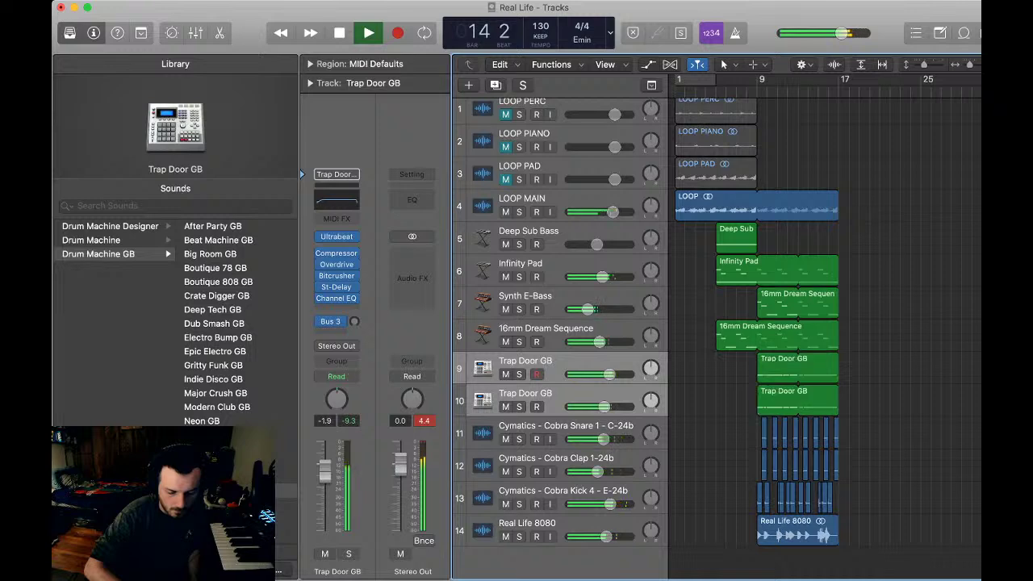
- Lower the Cobra Snare and Cobra Clap tracks together, with the snare at -5.2 dB, and restart playback with the regions deselected
{"action": "left_click", "coordinate": [565, 425]}
{"action": "left_click", "coordinate": [556, 457], "text": "shift"}
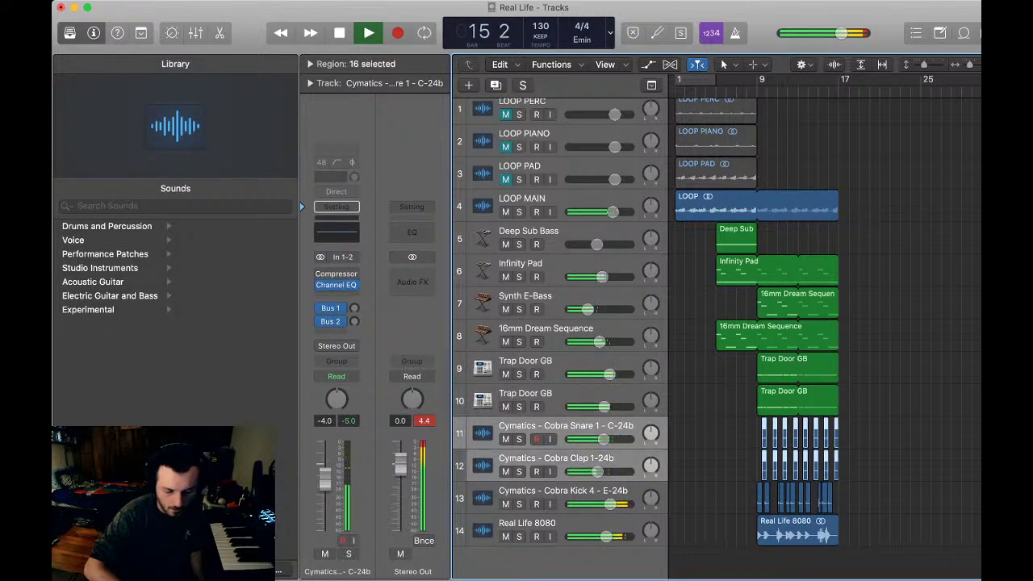
{"action": "left_click_drag", "start_coordinate": [603, 439], "coordinate": [597, 439]}
{"action": "left_click", "coordinate": [888, 448]}
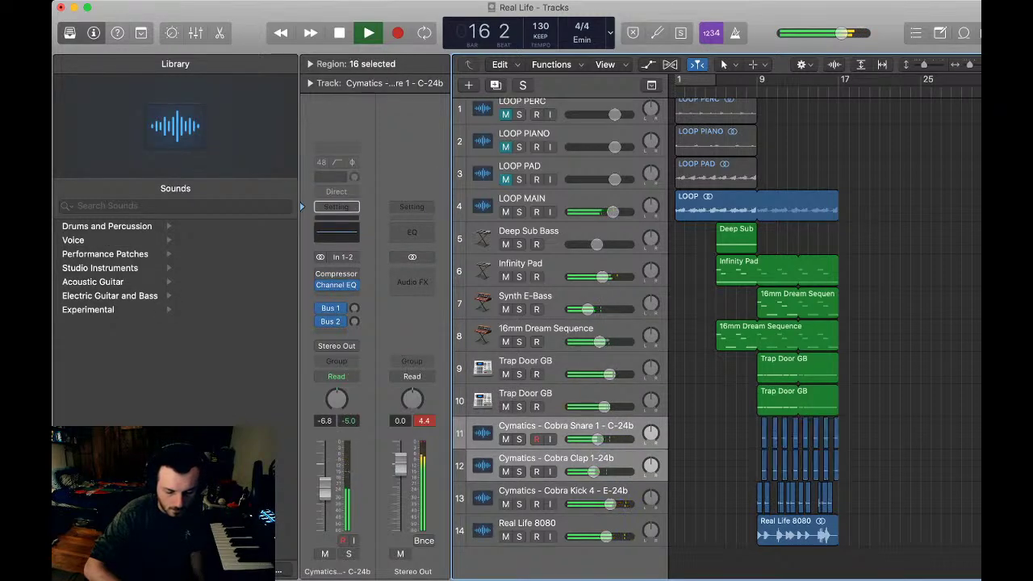
{"action": "left_click", "coordinate": [556, 457], "text": "shift"}
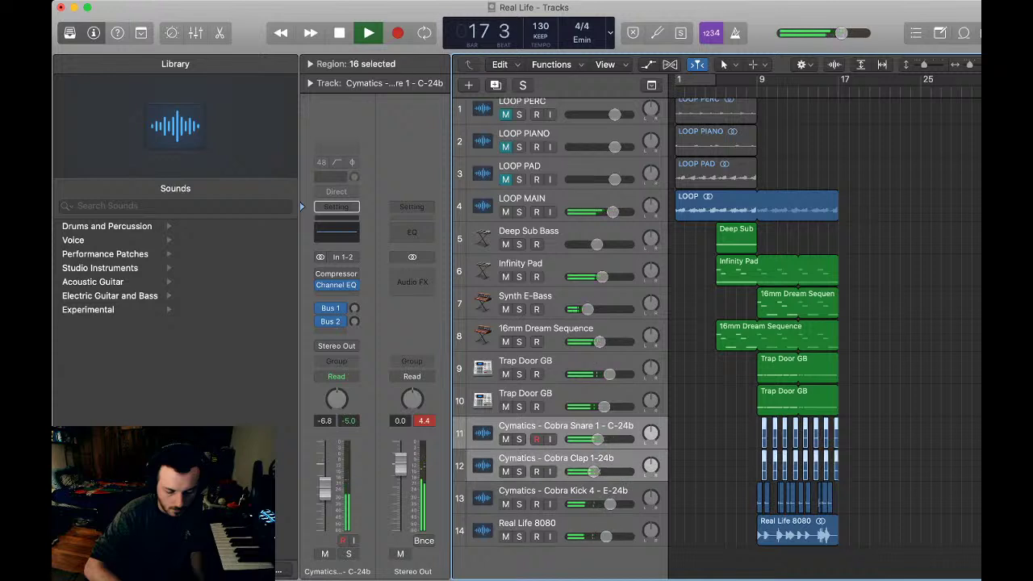
{"action": "key", "text": "Return"}
{"action": "left_click", "coordinate": [887, 440]}
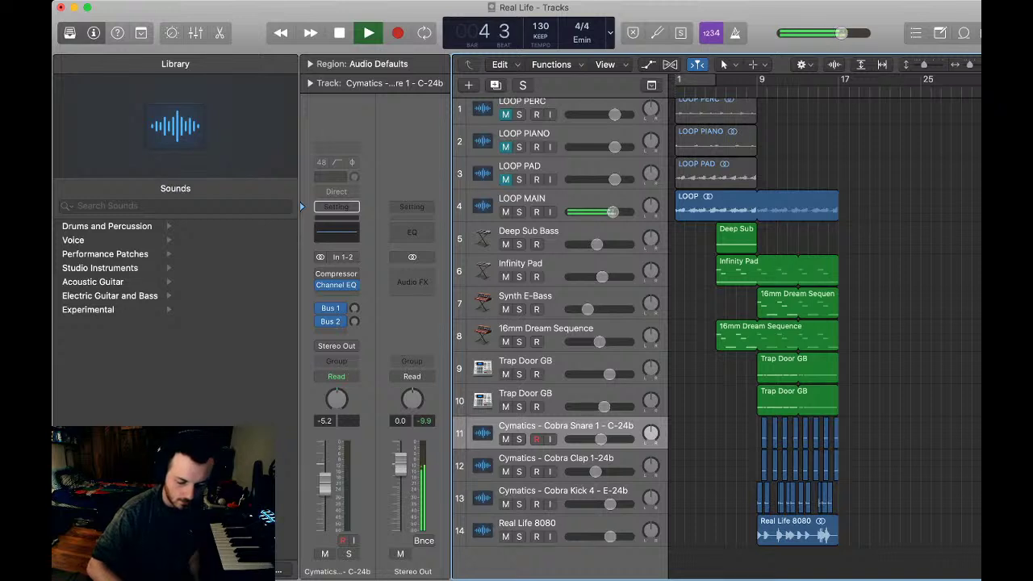
- Rename the Cobra Snare track to SNARE and the Cobra Clap track to CLAP
{"action": "left_click", "coordinate": [565, 401]}
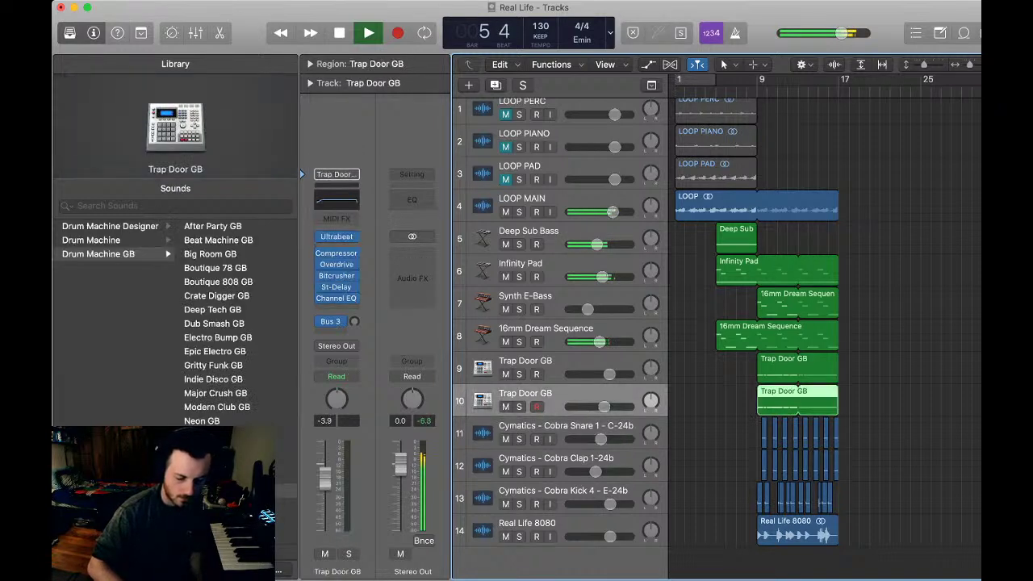
{"action": "key", "text": "shift+super+a"}
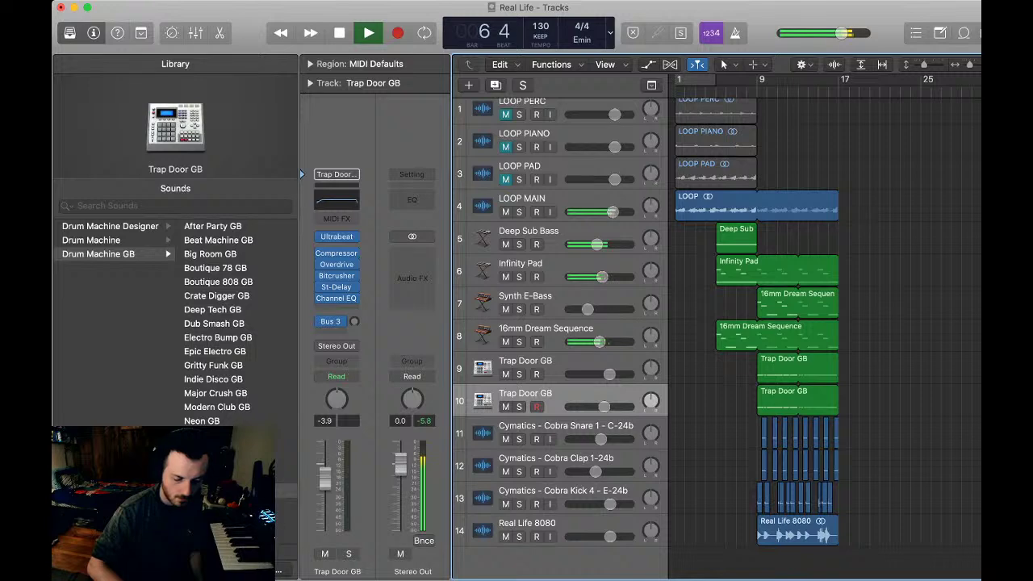
{"action": "double_click", "coordinate": [565, 425]}
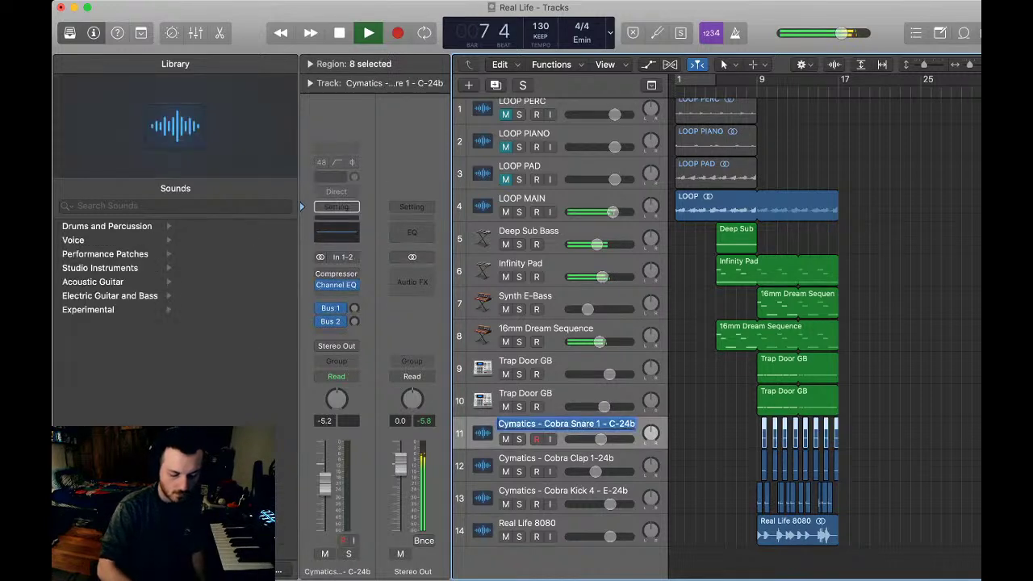
{"action": "type", "text": "SNARE"}
{"action": "key", "text": "Tab"}
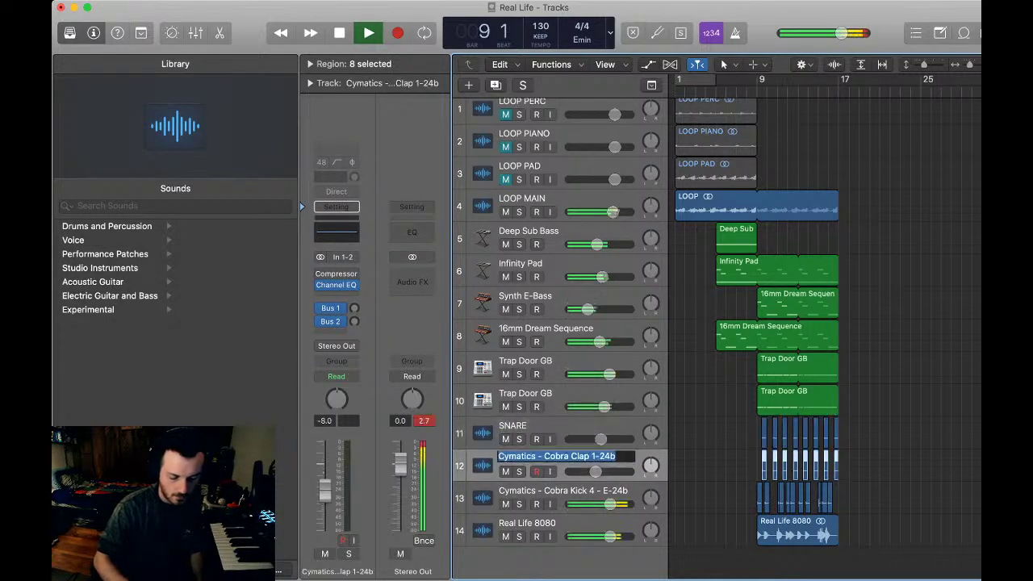
{"action": "type", "text": "CLAP"}
{"action": "key", "text": "Return"}
- Rename the Cobra Kick track to KICK and the Real Life 8080 track to 808, then deselect all regions
{"action": "key", "text": "Down"}
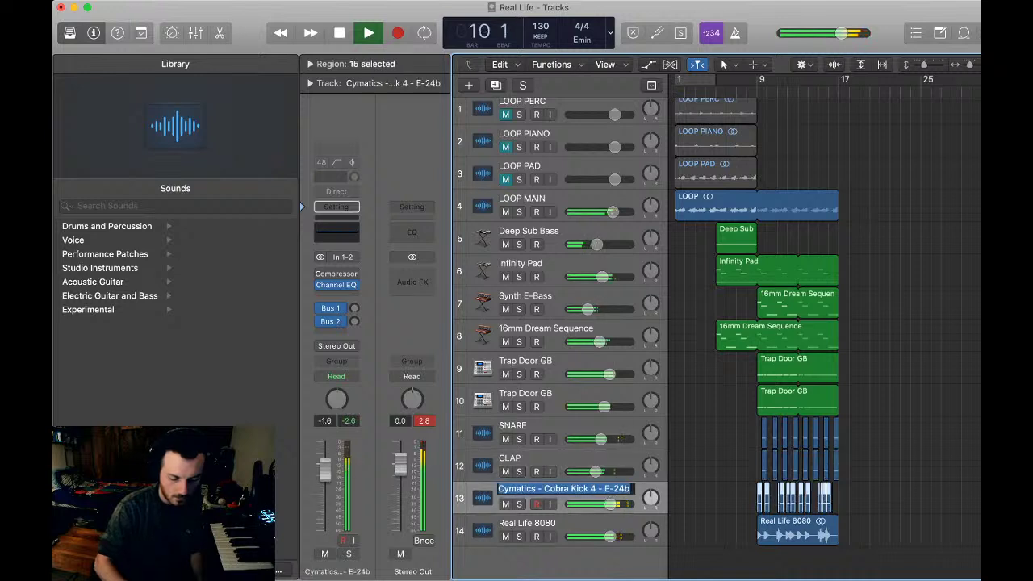
{"action": "key", "text": "shift+Return"}
{"action": "type", "text": "KICK"}
{"action": "key", "text": "Return"}
{"action": "key", "text": "Down"}
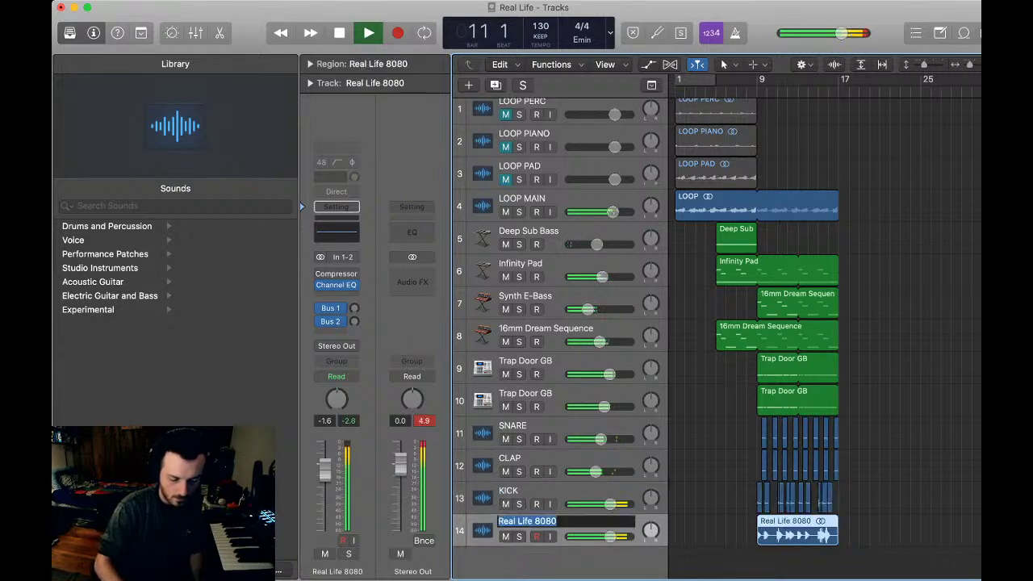
{"action": "key", "text": "shift+Return"}
{"action": "type", "text": "808"}
{"action": "key", "text": "Return"}
{"action": "key", "text": "super+shift+a"}
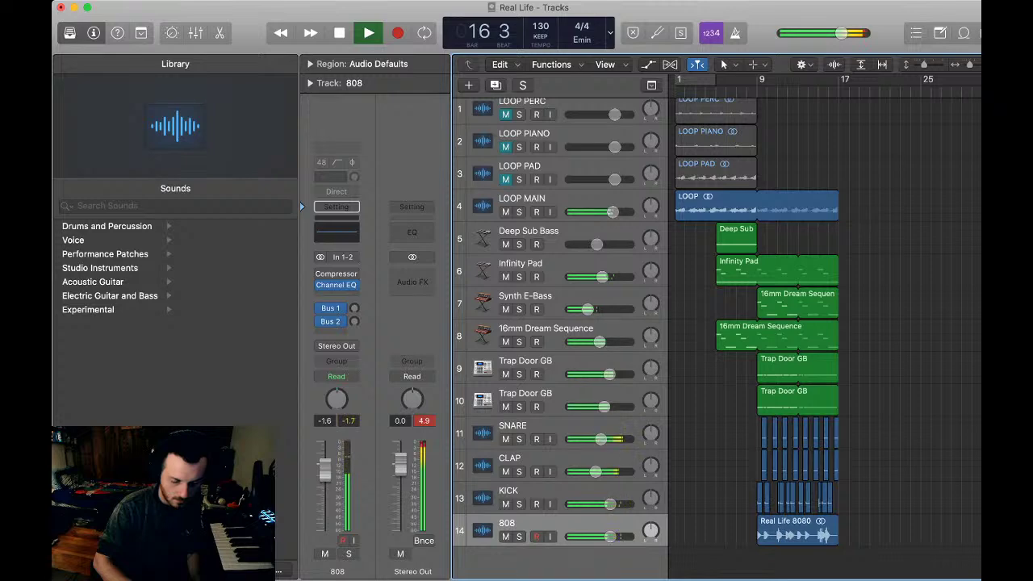
- Restart playback from the beginning and turn on cycle mode for bars 1 to 17
{"action": "key", "text": "Return"}
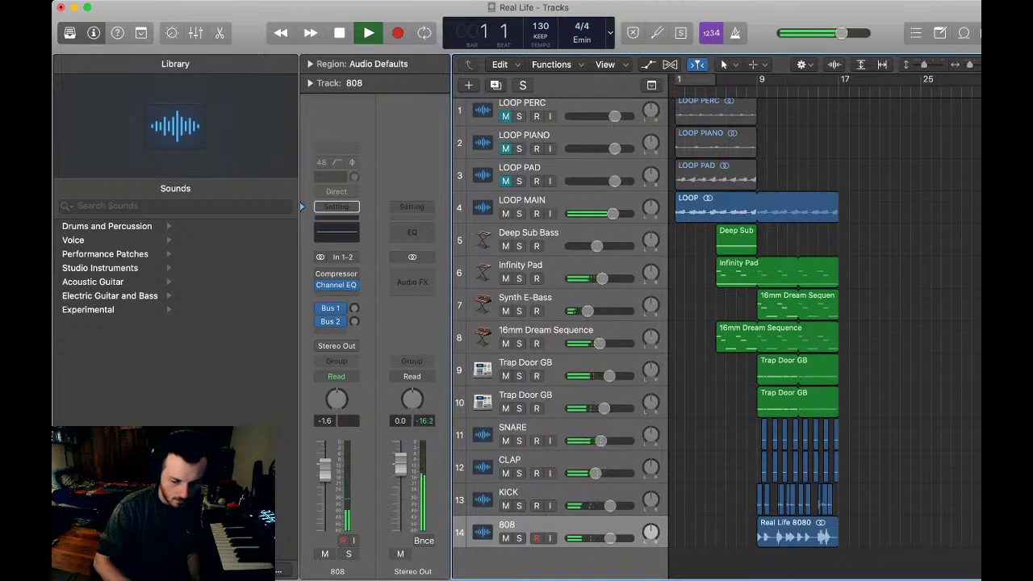
{"action": "key", "text": "c"}
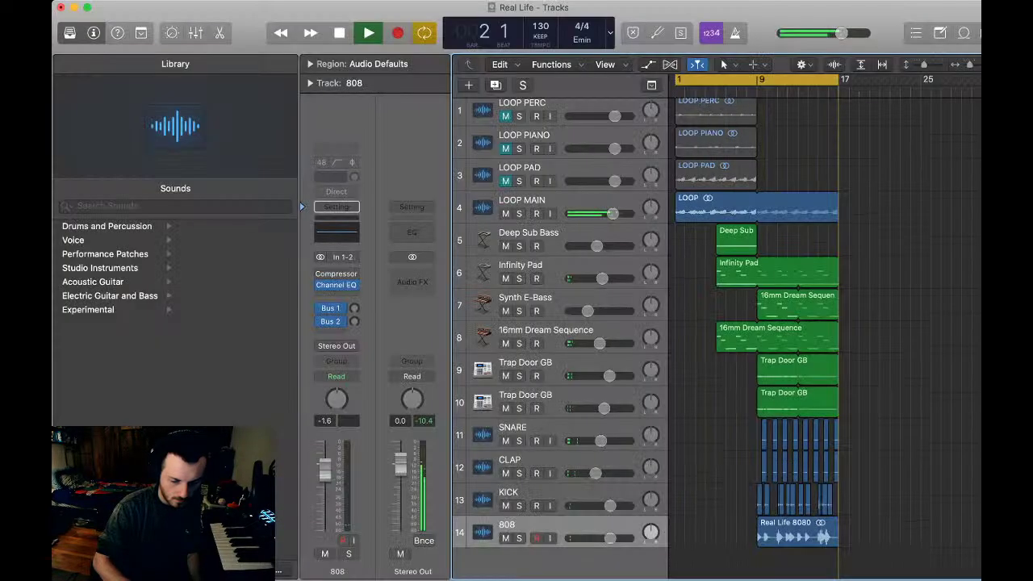
{"action": "scroll", "coordinate": [726, 322], "scroll_direction": "down", "scroll_amount": 1}
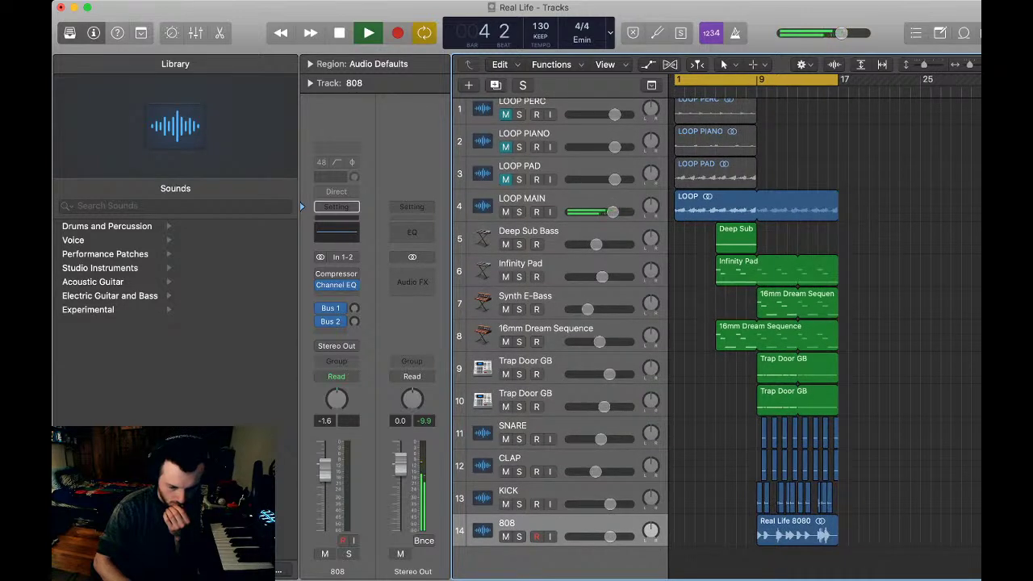
{"action": "scroll", "coordinate": [645, 339], "scroll_direction": "down", "scroll_amount": 1}
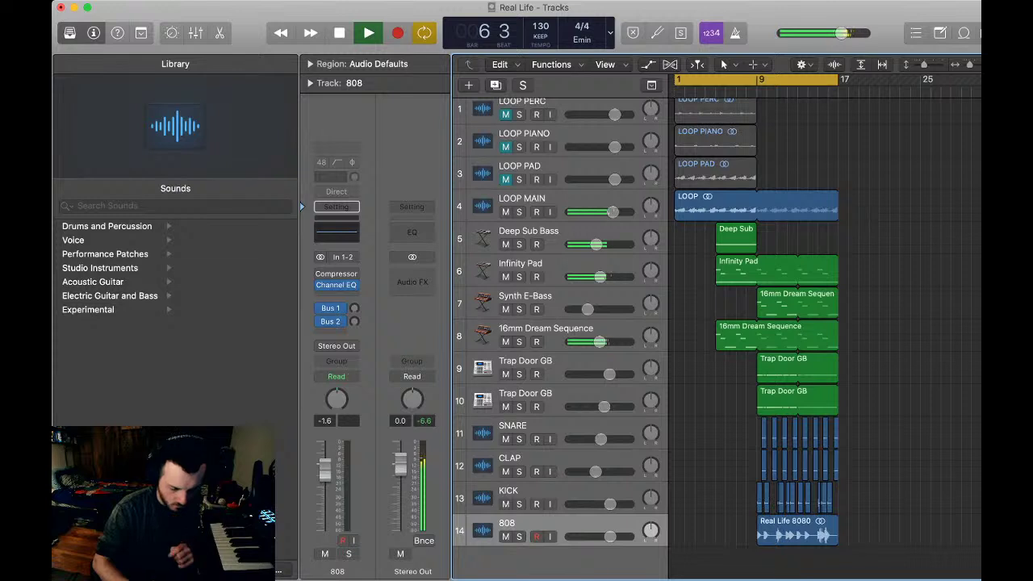
- Rename the two Trap Door GB tracks to HAT 1 and HAT 2
{"action": "scroll", "coordinate": [564, 323], "scroll_direction": "up", "scroll_amount": 1}
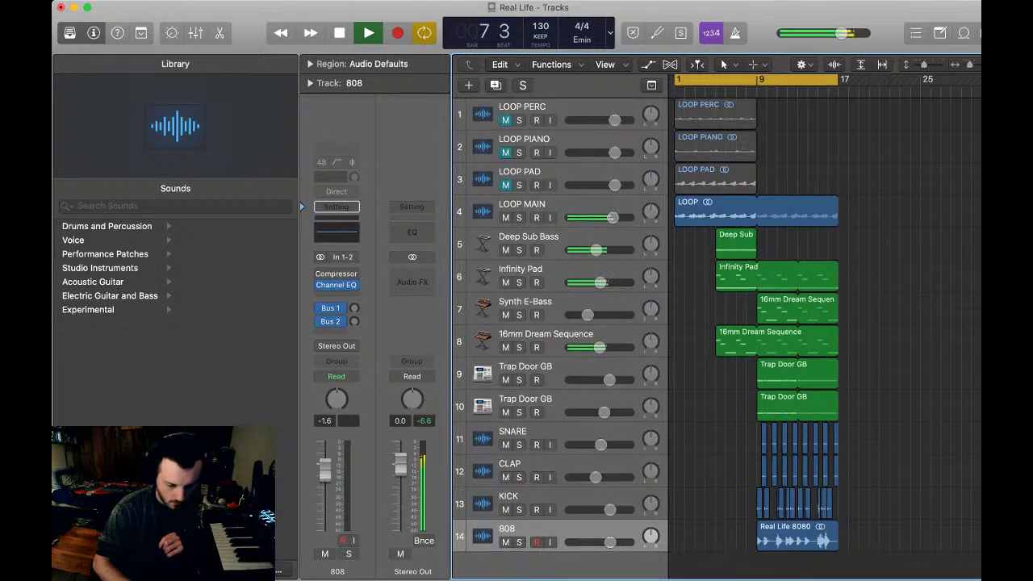
{"action": "left_click", "coordinate": [526, 399]}
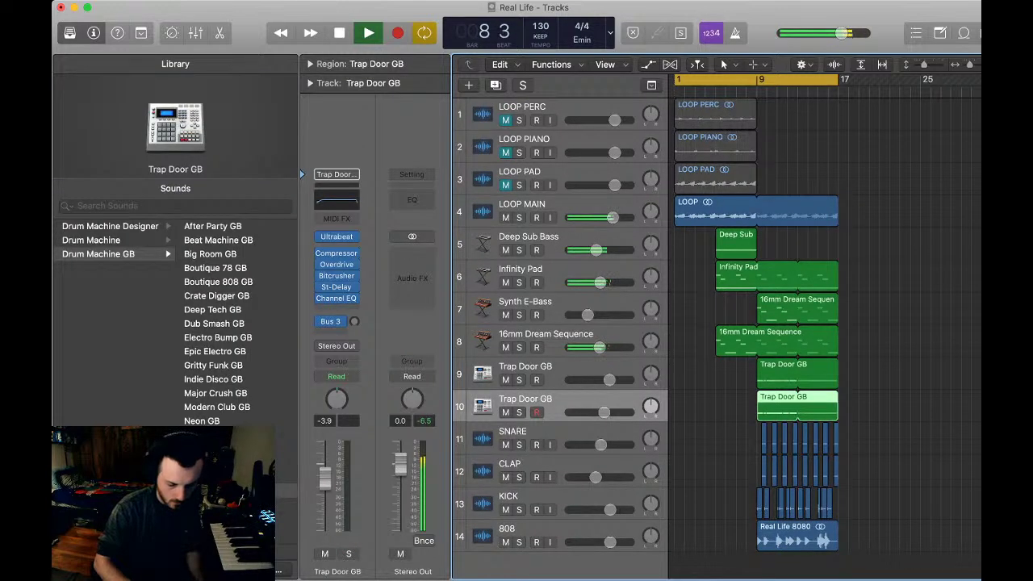
{"action": "double_click", "coordinate": [526, 366]}
{"action": "type", "text": "HAT 1"}
{"action": "key", "text": "Tab"}
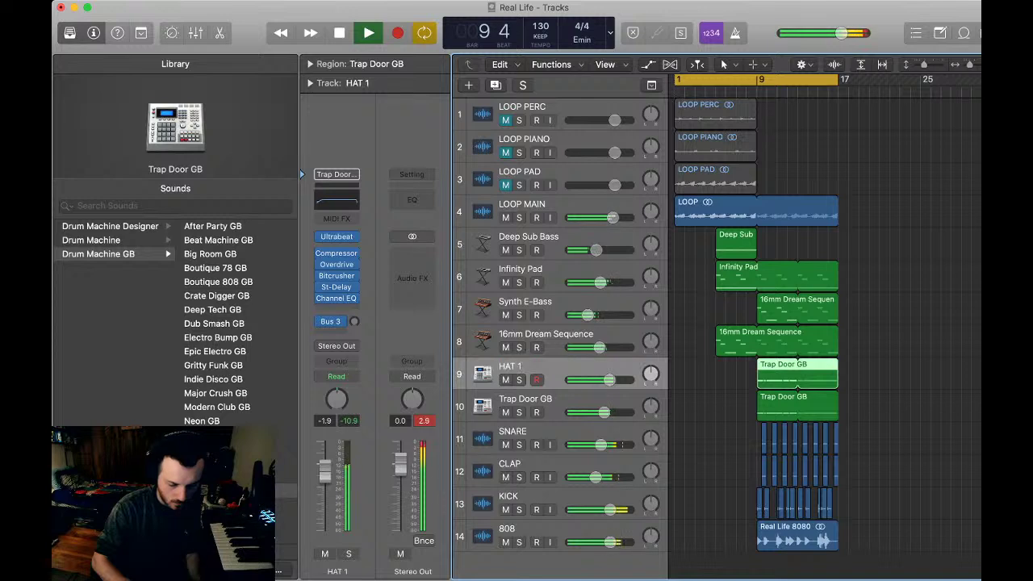
{"action": "type", "text": "HAT 2"}
{"action": "key", "text": "Return"}
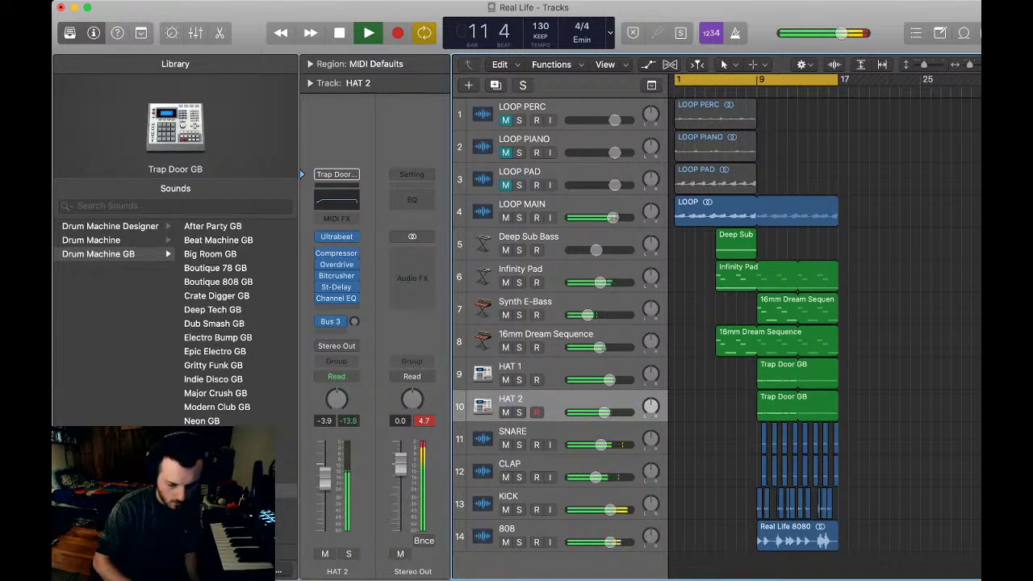
{"action": "key", "text": "super+d"}
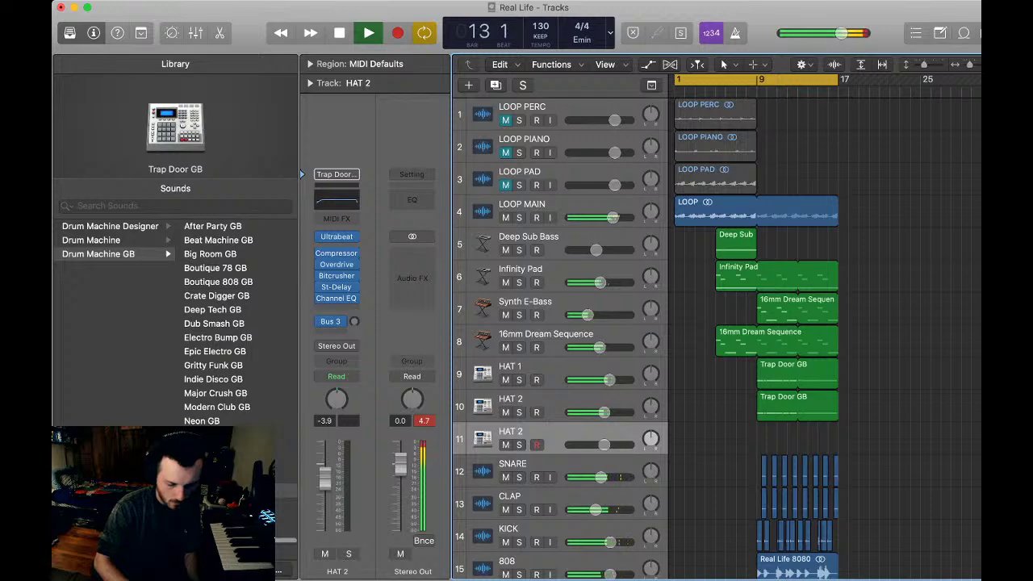
{"action": "key", "text": "super+BackSpace"}
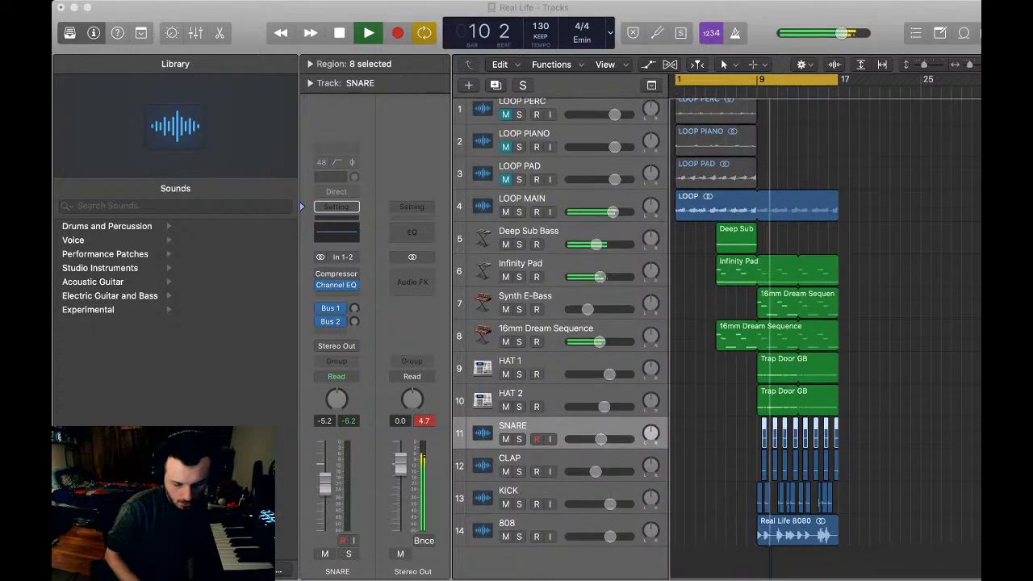
{"action": "key", "text": "period"}
{"action": "key", "text": "period"}
{"action": "key", "text": "period"}
{"action": "key", "text": "period"}
{"action": "key", "text": "period"}
{"action": "key", "text": "period"}
{"action": "key", "text": "period"}
{"action": "key", "text": "period"}
{"action": "key", "text": "period"}
{"action": "key", "text": "period"}
{"action": "key", "text": "period"}
{"action": "key", "text": "period"}
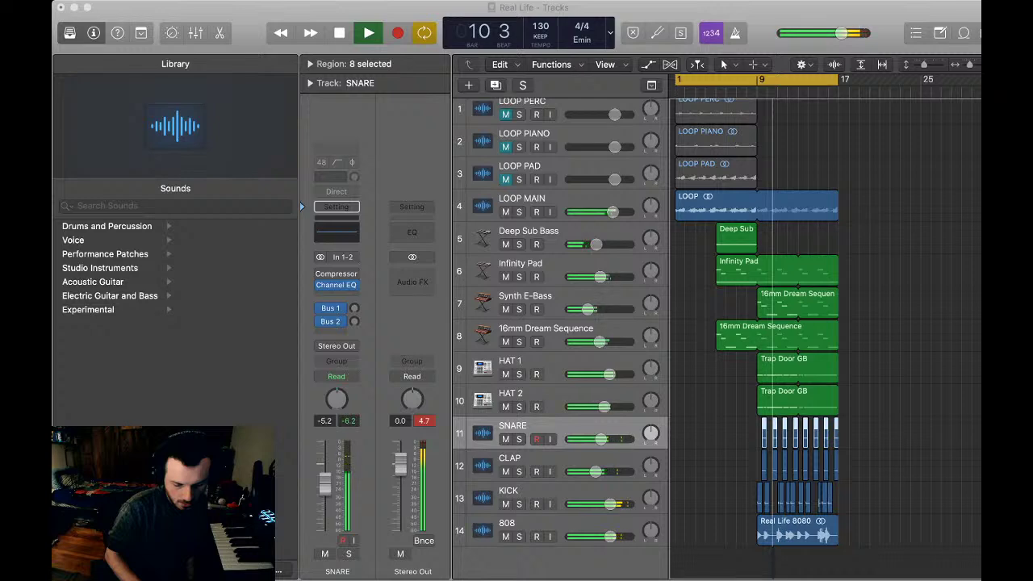
{"action": "key", "text": "comma"}
{"action": "key", "text": "comma"}
{"action": "key", "text": "comma"}
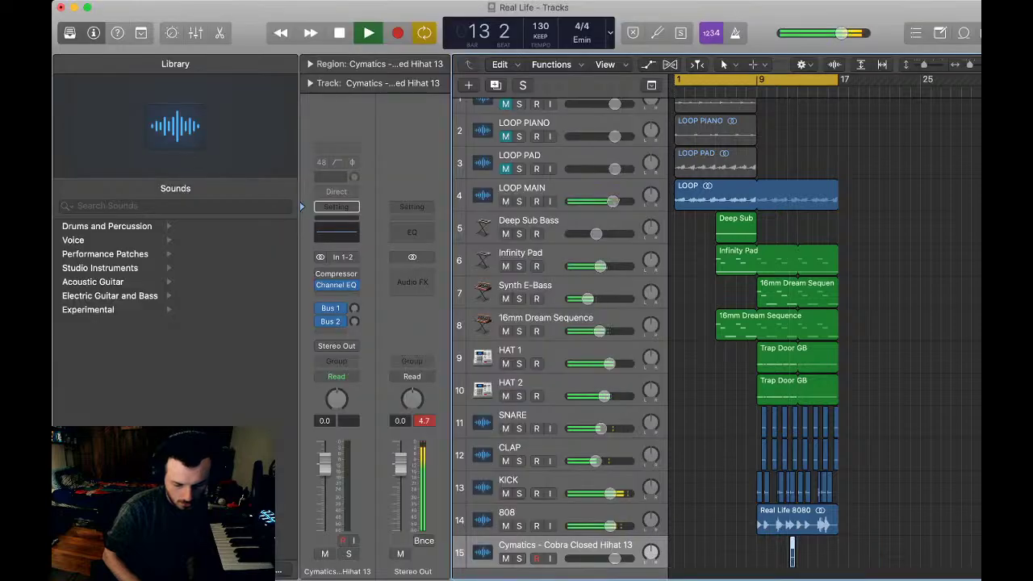
- Move the Cymatics - Cobra Closed Hihat 13 region to just before bar 10 and stop playback
{"action": "left_click", "coordinate": [813, 553]}
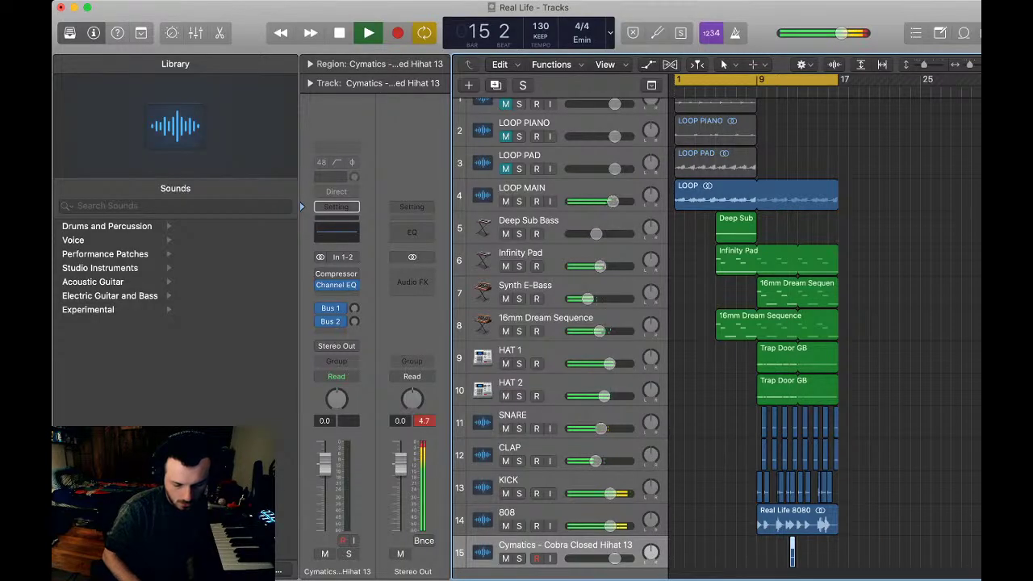
{"action": "left_click_drag", "start_coordinate": [792, 553], "coordinate": [766, 554]}
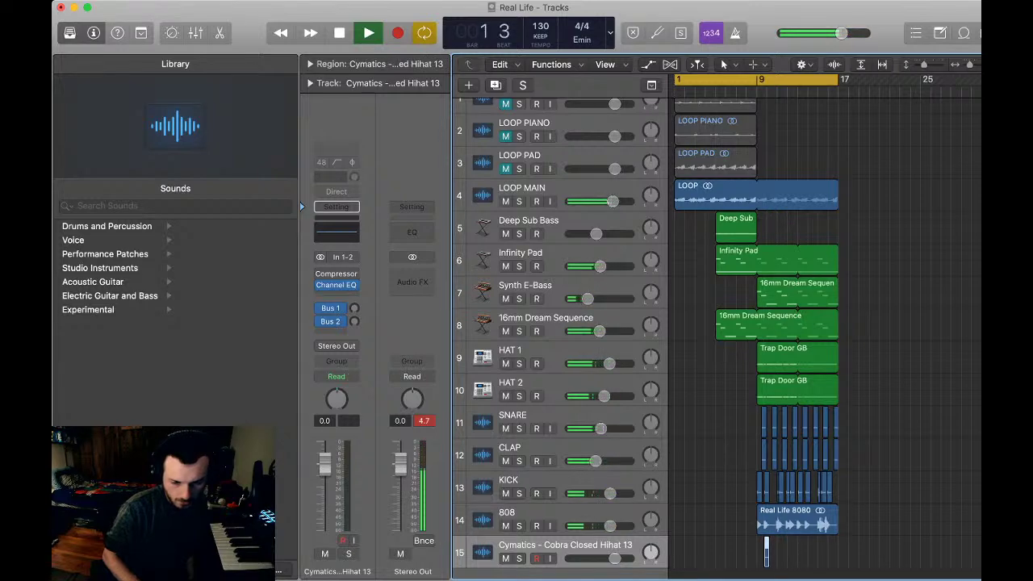
{"action": "scroll", "coordinate": [766, 553], "scroll_direction": "up", "scroll_amount": 5}
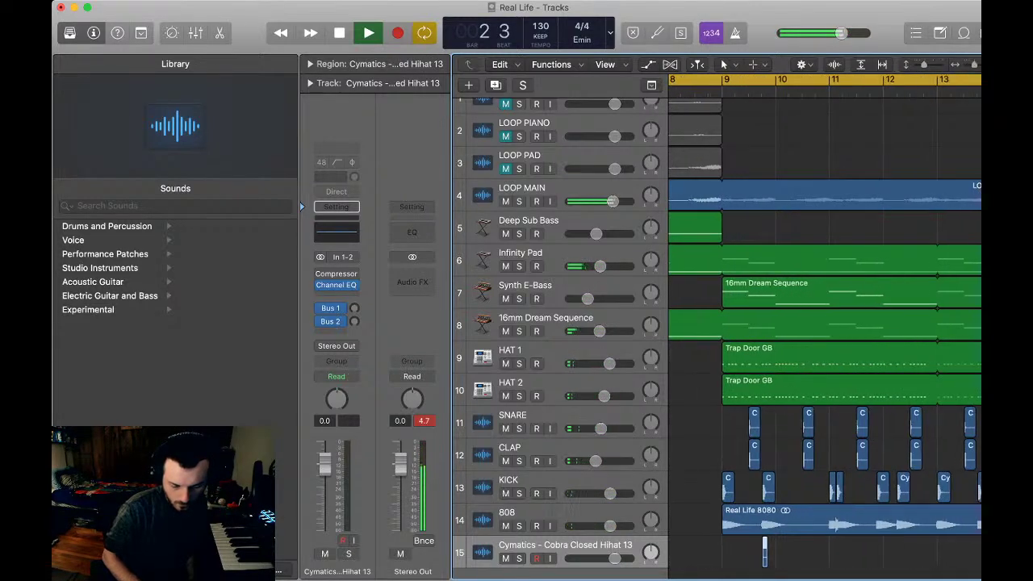
{"action": "scroll", "coordinate": [823, 323], "scroll_direction": "down", "scroll_amount": 2}
{"action": "key", "text": "space"}
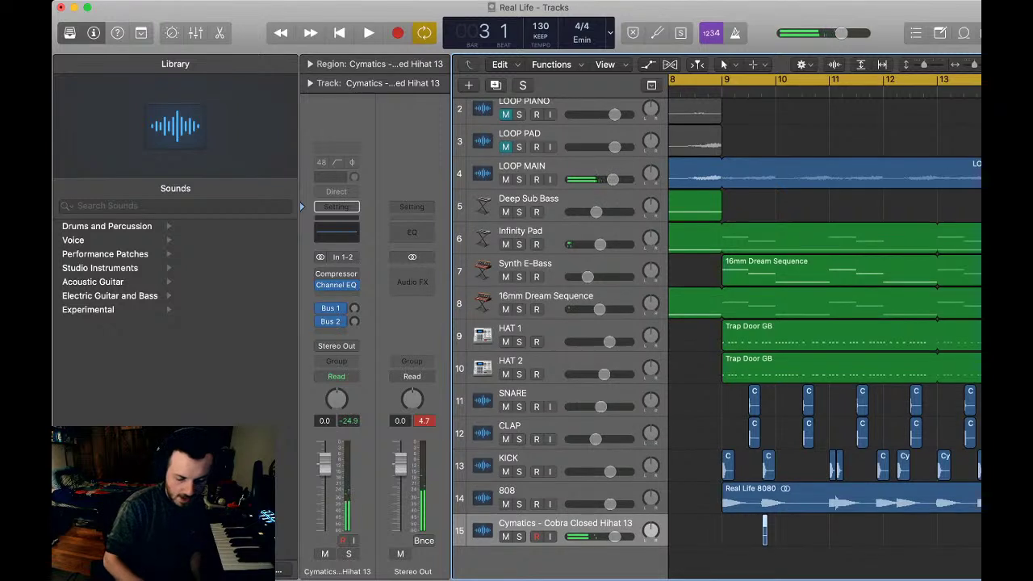
- Turn off cycle mode, copy the Cymatics - Cobra Closed Hihat 13 region to bar 9, and delete the original before bar 10
{"action": "key", "text": "shift+period"}
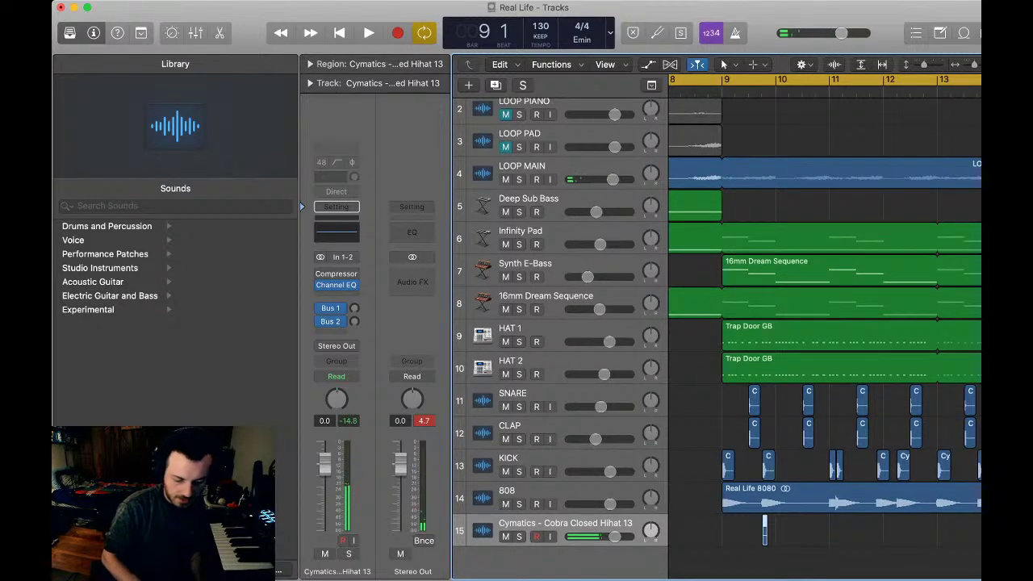
{"action": "key", "text": "c"}
{"action": "key", "text": "super+v"}
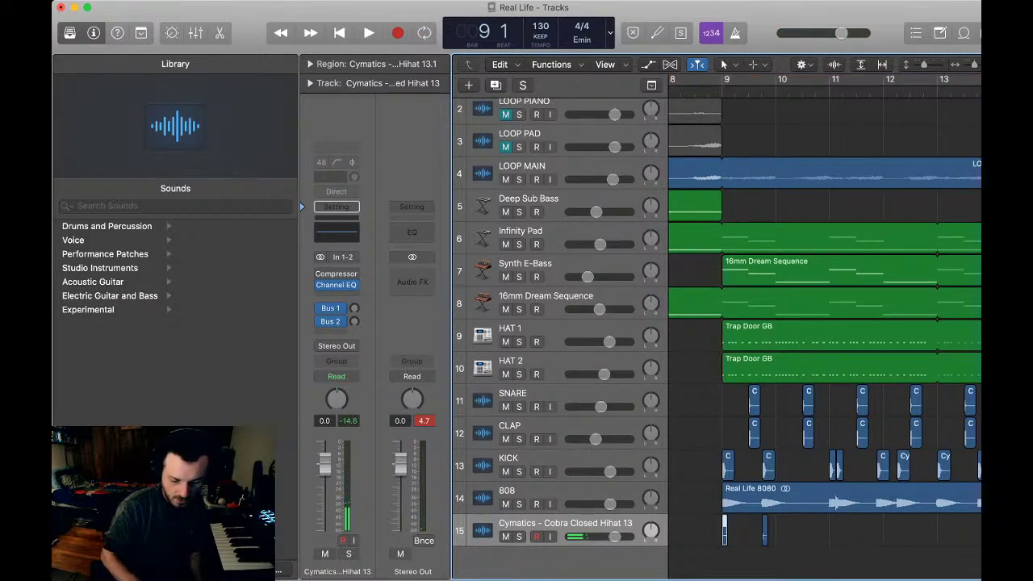
{"action": "key", "text": "Delete"}
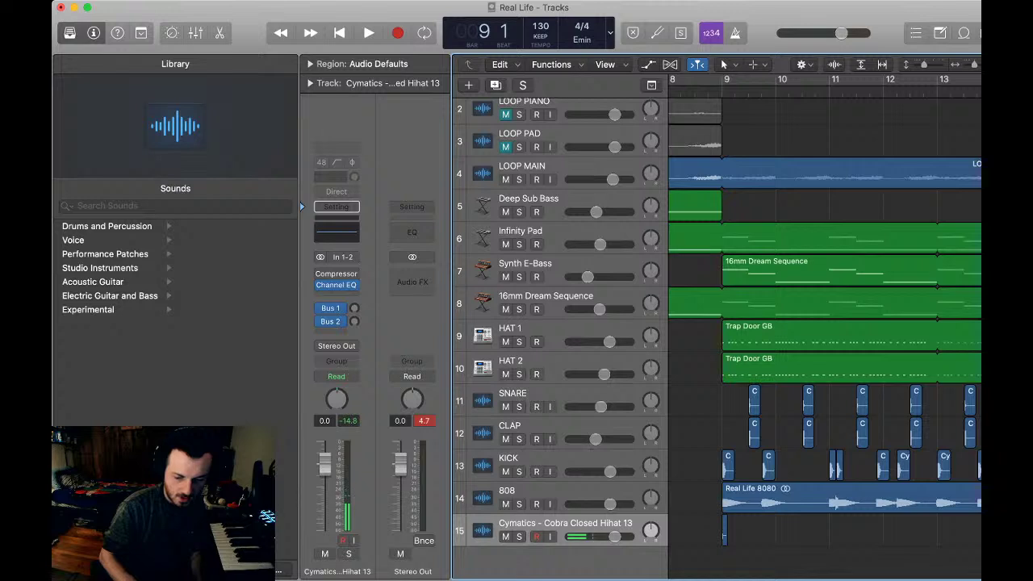
{"action": "key", "text": "super+Right"}
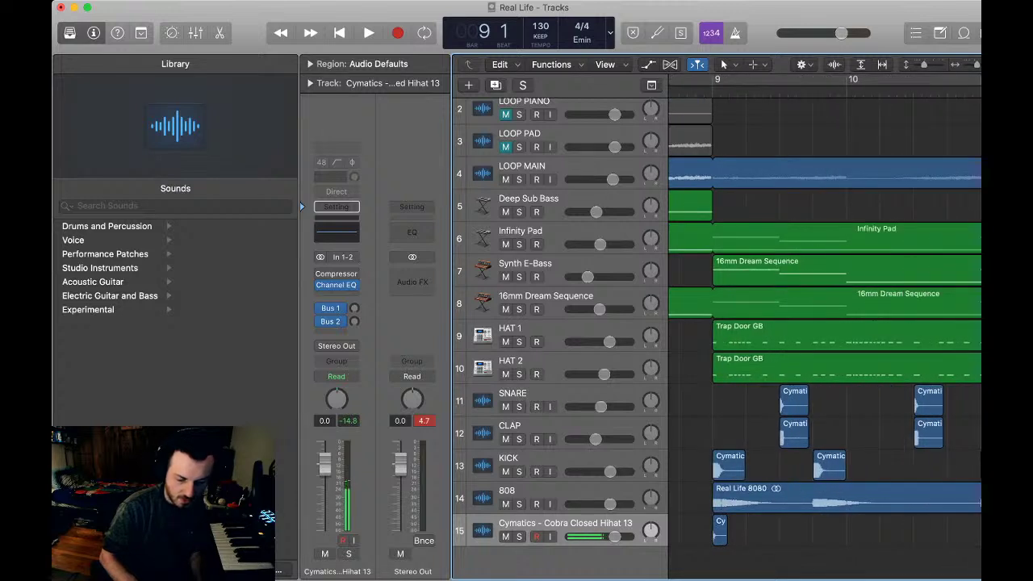
- Duplicate the closed hi-hat region across bar 9 so that one hit falls on each of the four beats
{"action": "key", "text": "space"}
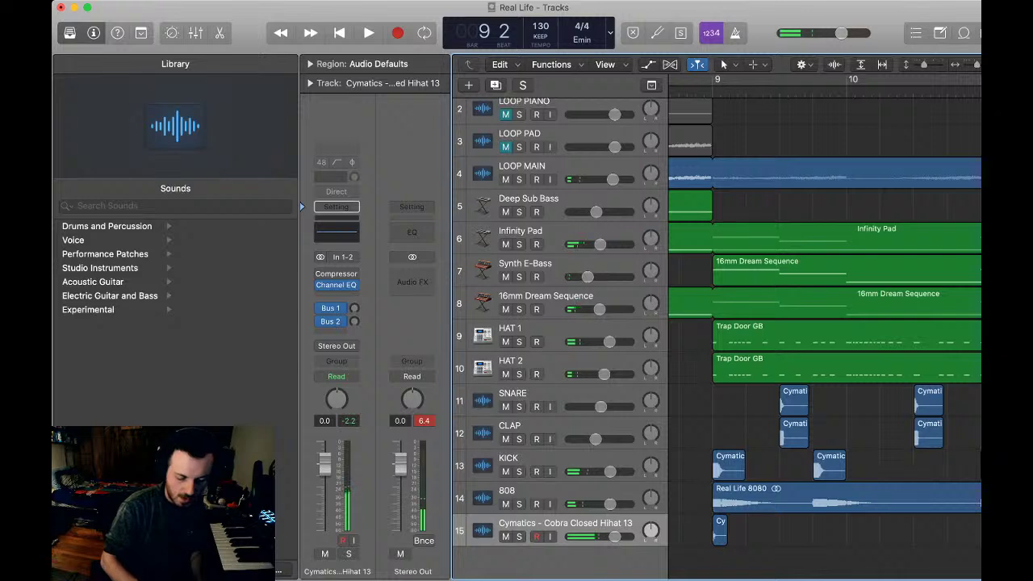
{"action": "key", "text": "super+v"}
{"action": "left_click_drag", "start_coordinate": [783, 534], "coordinate": [721, 530]}
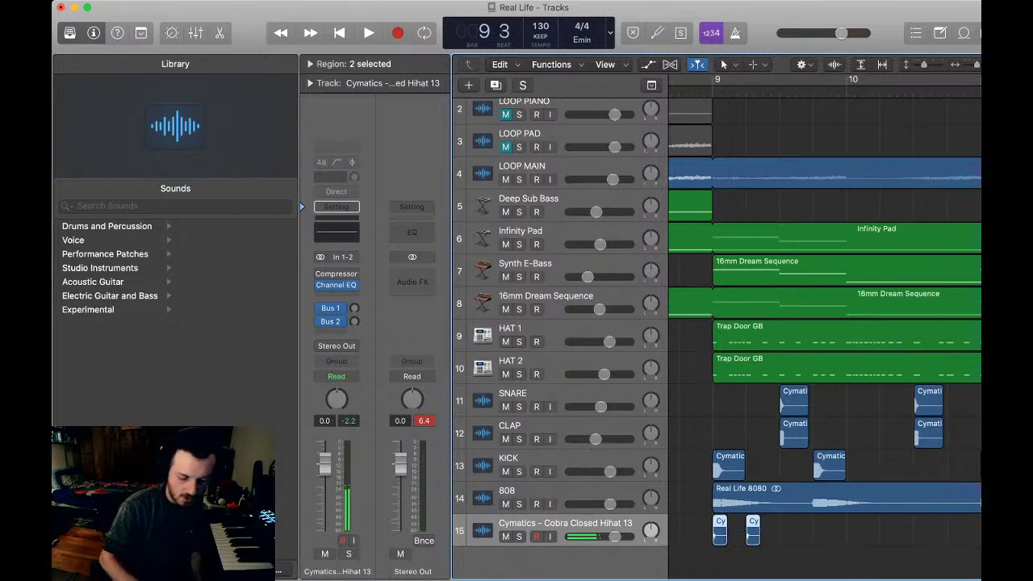
{"action": "key", "text": "super+v"}
{"action": "key", "text": "."}
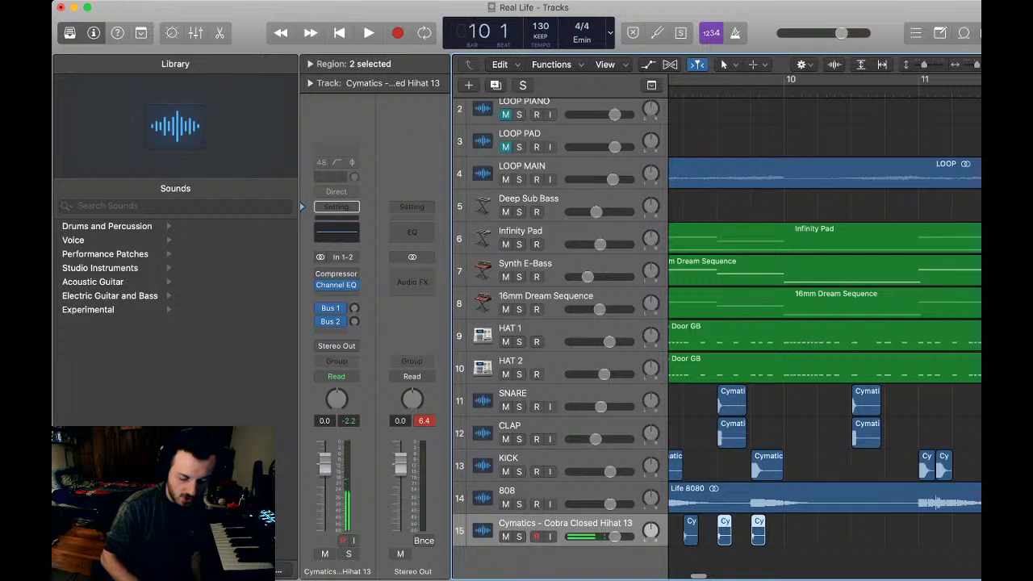
{"action": "key", "text": "shift+s"}
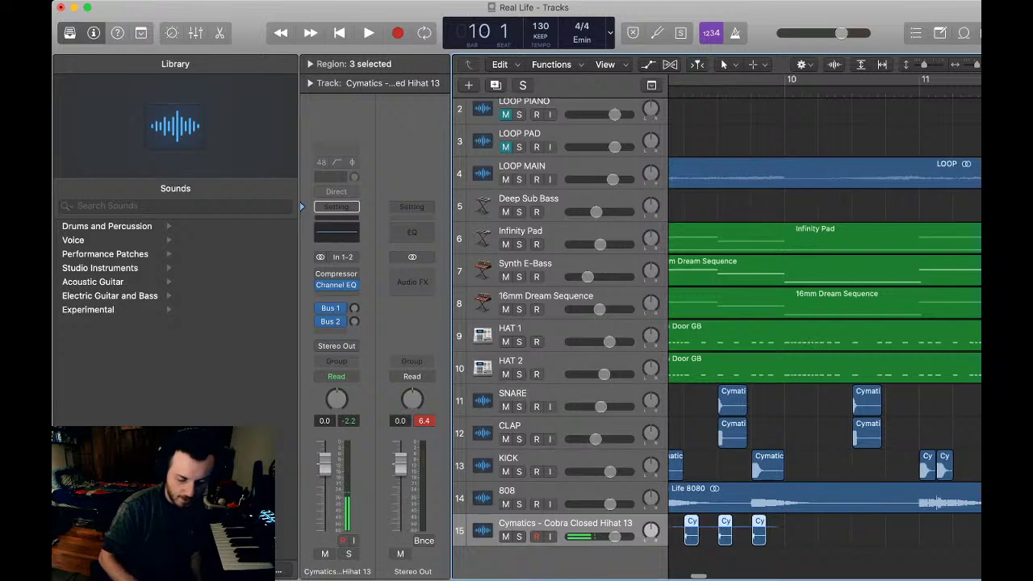
{"action": "scroll", "coordinate": [823, 323], "scroll_direction": "left", "scroll_amount": 2}
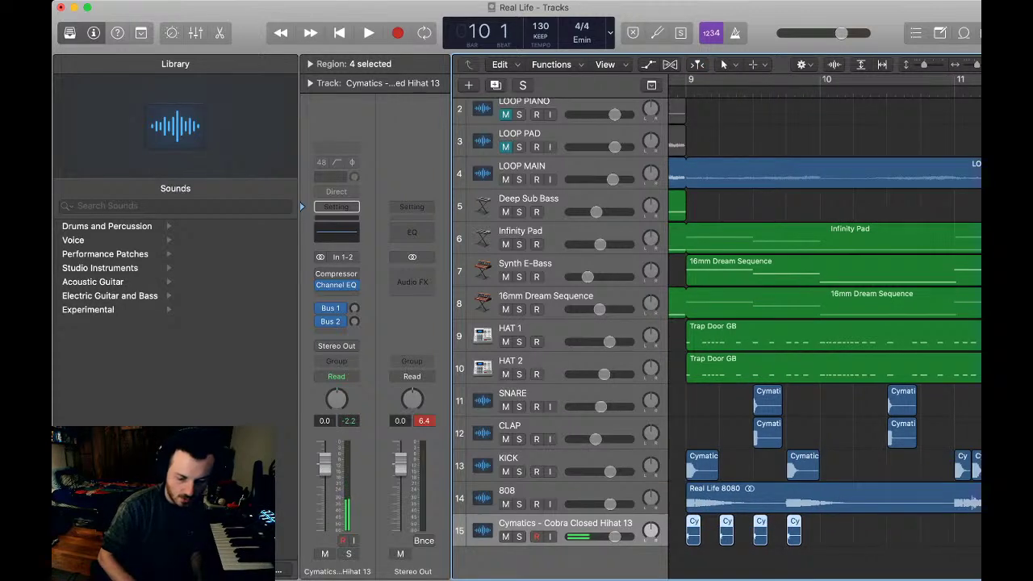
- Paste the four hi-hat hits between the beats of bar 9 and select all eight regions
{"action": "key", "text": "space"}
{"action": "key", "text": "space"}
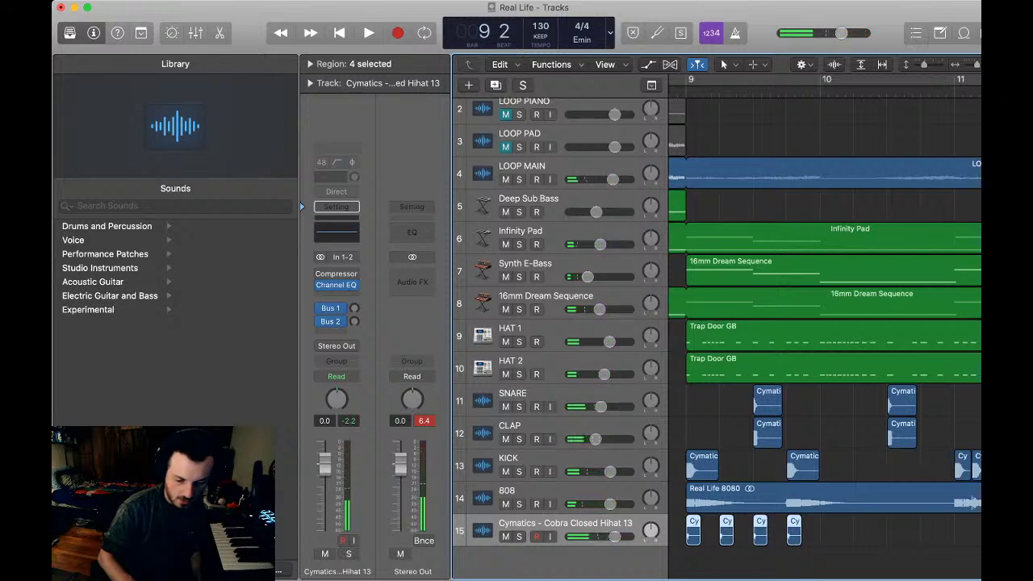
{"action": "key", "text": "super+v"}
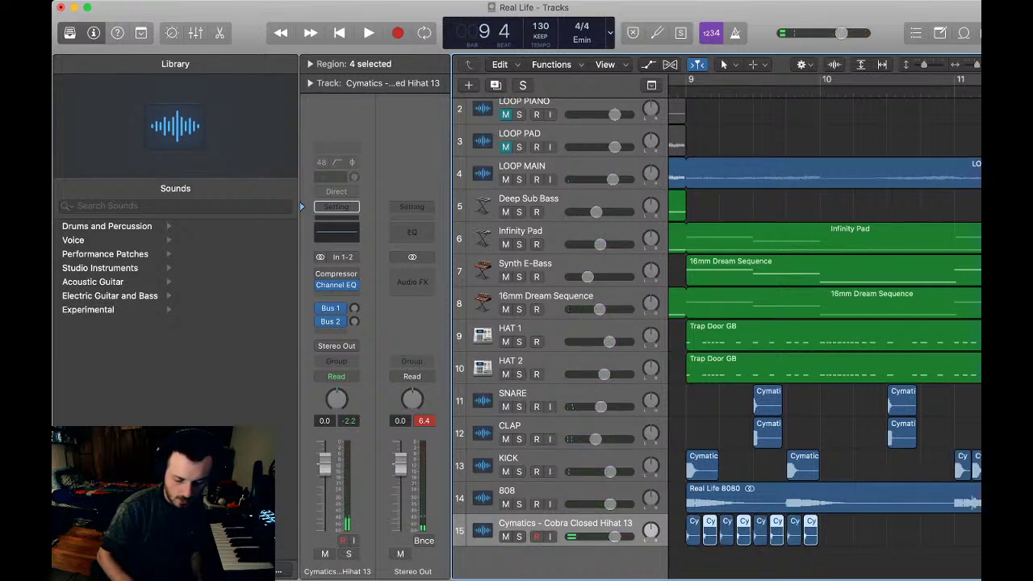
{"action": "key", "text": "super+a"}
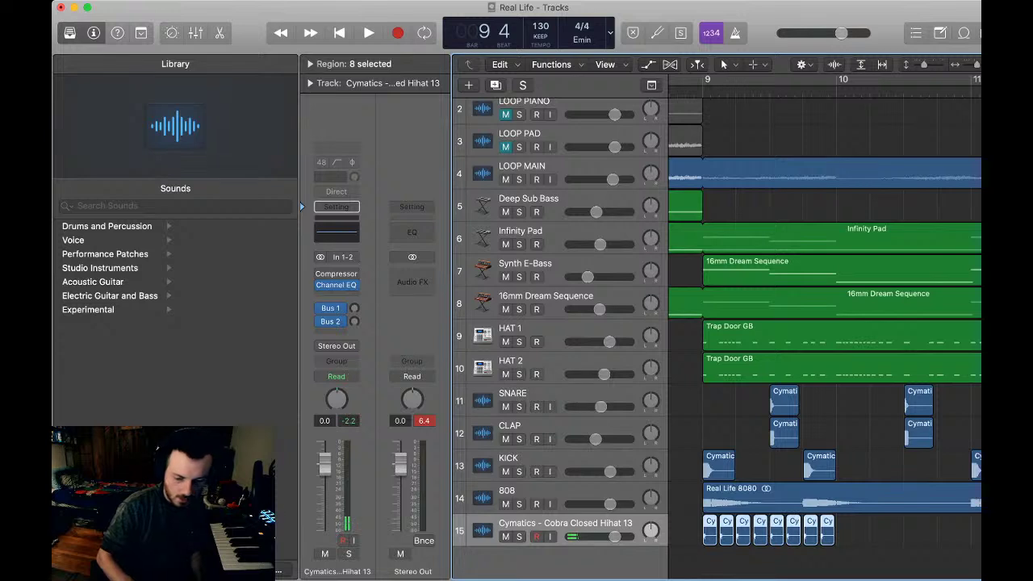
- Repeat the eight-hit hi-hat pattern through bars 10, 11 and 12
{"action": "scroll", "coordinate": [823, 323], "scroll_direction": "right", "scroll_amount": 3}
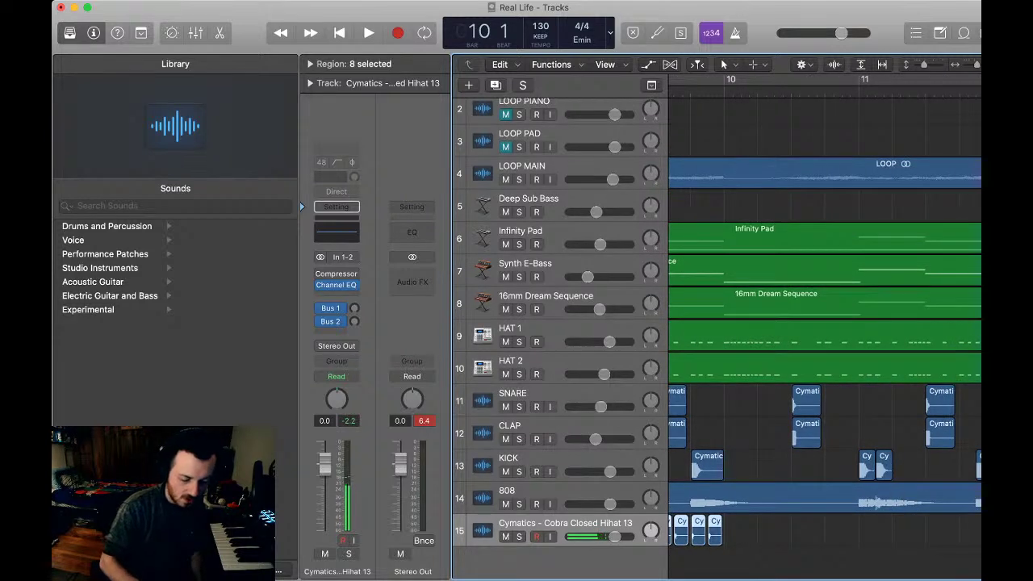
{"action": "key", "text": "super+r"}
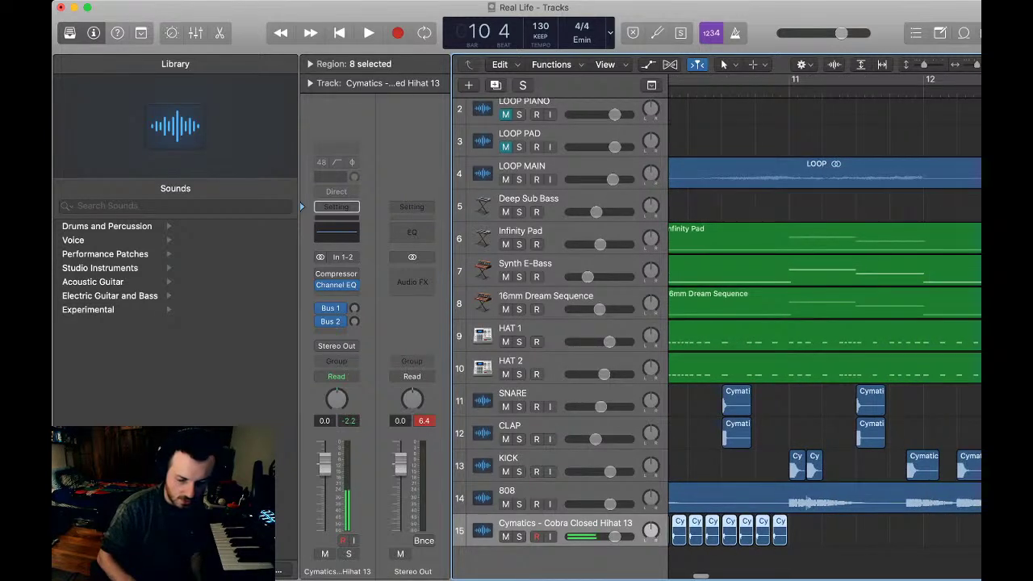
{"action": "key", "text": "super+r"}
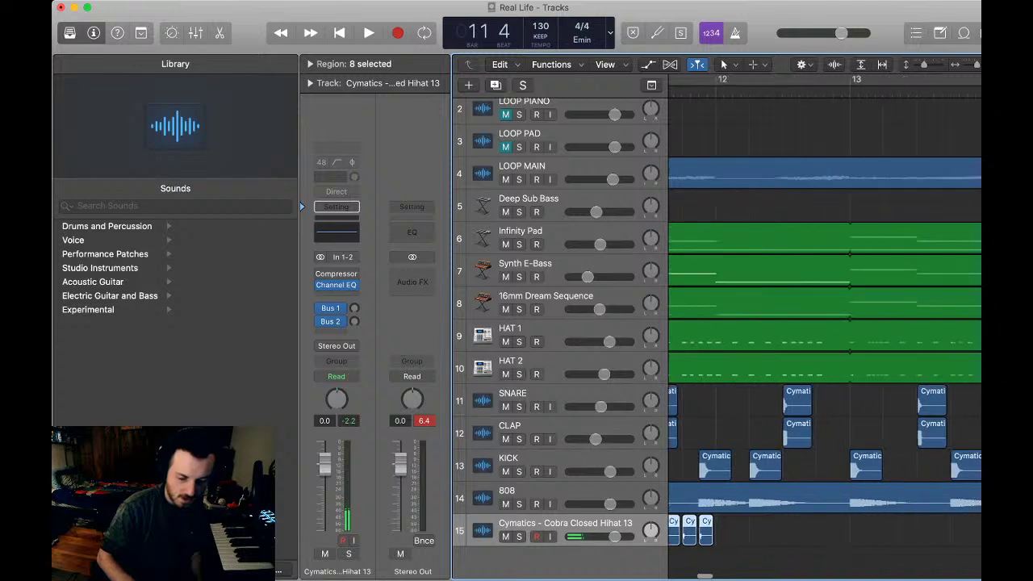
{"action": "key", "text": "super+r"}
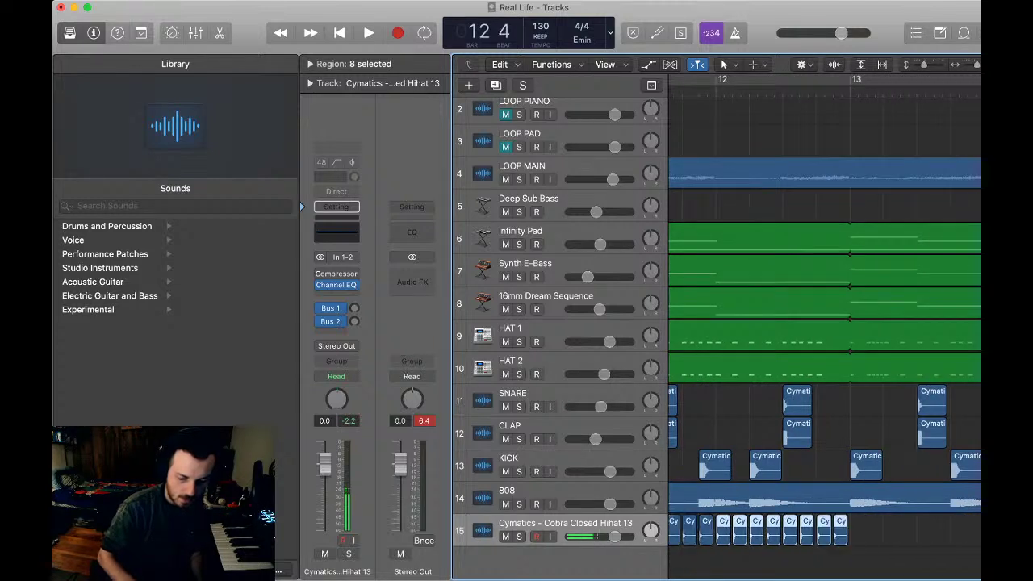
- Select all 32 closed hi-hat regions from bars 9 to 12 and repeat them over bars 13 to 16
{"action": "key", "text": "super+Left"}
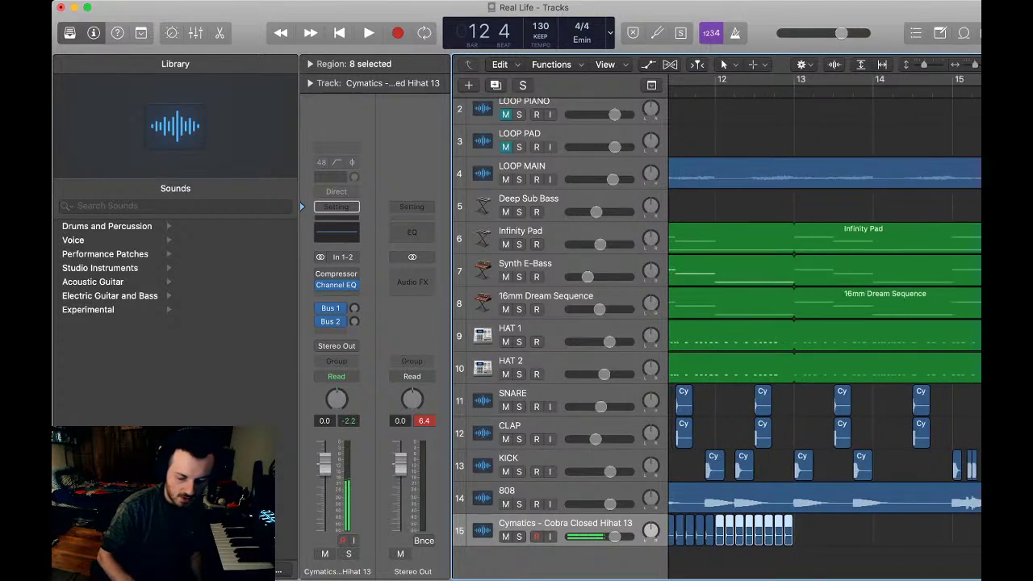
{"action": "key", "text": "shift+Left"}
{"action": "key", "text": "shift+Left"}
{"action": "key", "text": "shift+Left"}
{"action": "key", "text": "shift+Left"}
{"action": "key", "text": "shift+Left"}
{"action": "key", "text": "shift+Left"}
{"action": "key", "text": "shift+Left"}
{"action": "key", "text": "shift+Left"}
{"action": "key", "text": "shift+Left"}
{"action": "key", "text": "shift+Left"}
{"action": "key", "text": "shift+Left"}
{"action": "key", "text": "shift+Left"}
{"action": "key", "text": "shift+Left"}
{"action": "key", "text": "shift+Left"}
{"action": "key", "text": "shift+Left"}
{"action": "key", "text": "shift+Left"}
{"action": "key", "text": "shift+Left"}
{"action": "key", "text": "shift+Left"}
{"action": "key", "text": "shift+Left"}
{"action": "key", "text": "shift+Left"}
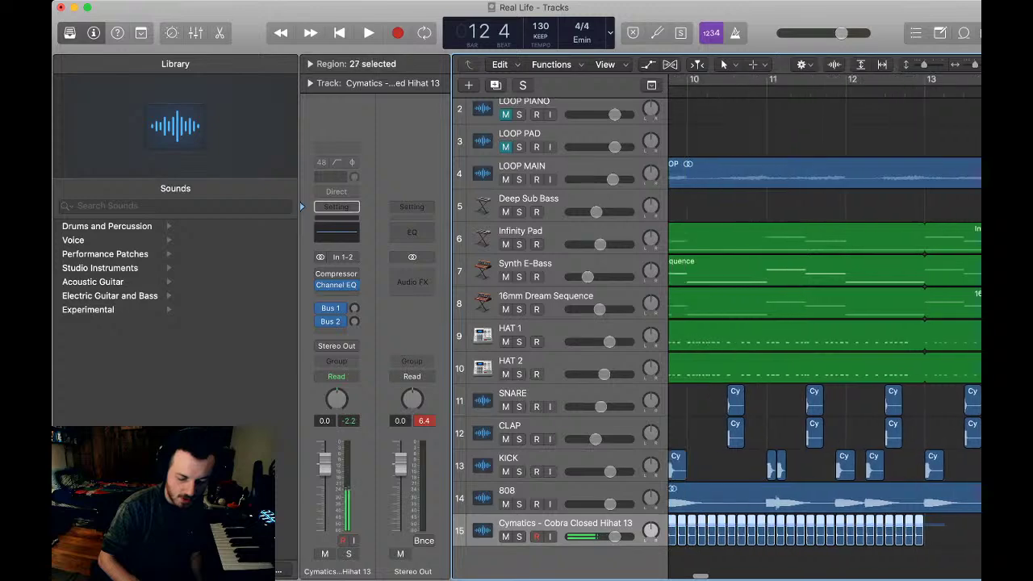
{"action": "scroll", "coordinate": [823, 323], "scroll_direction": "right", "scroll_amount": 10}
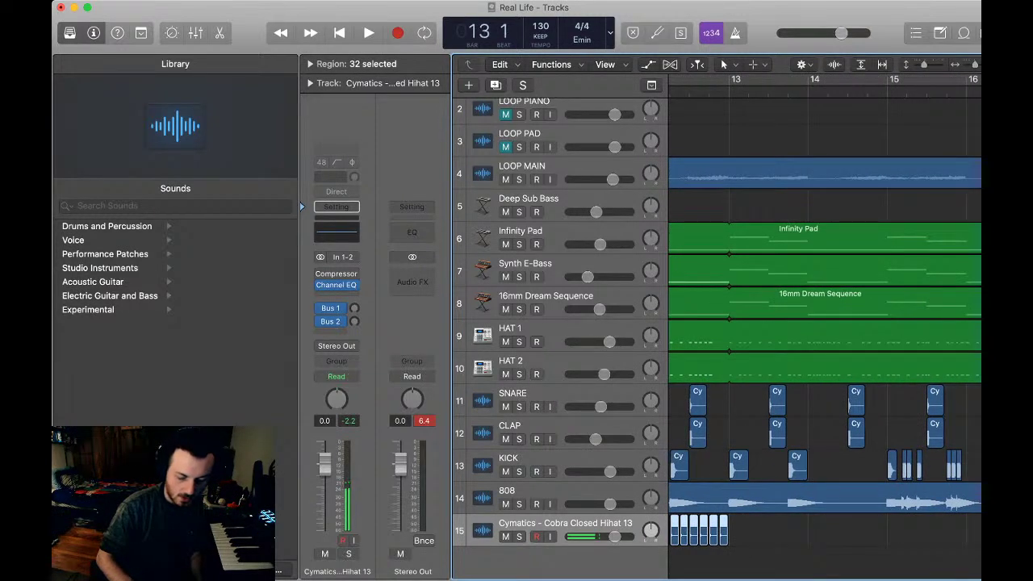
{"action": "key", "text": "super+r"}
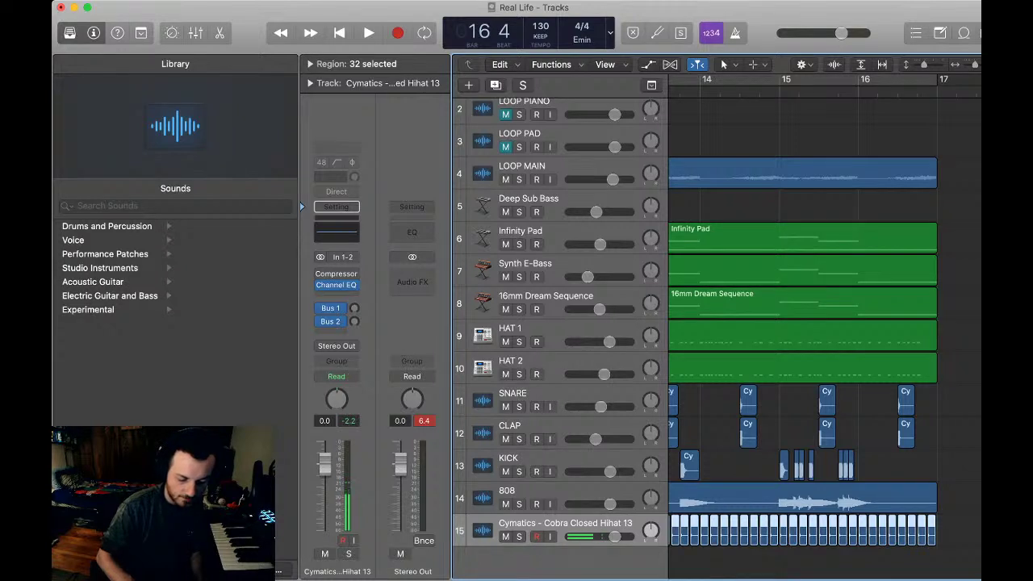
- Lower the closed hi-hat track to -5.8 dB, rename it HAT 3, and move it directly above the SNARE track
{"action": "left_click_drag", "start_coordinate": [615, 536], "coordinate": [599, 536]}
{"action": "double_click", "coordinate": [565, 522]}
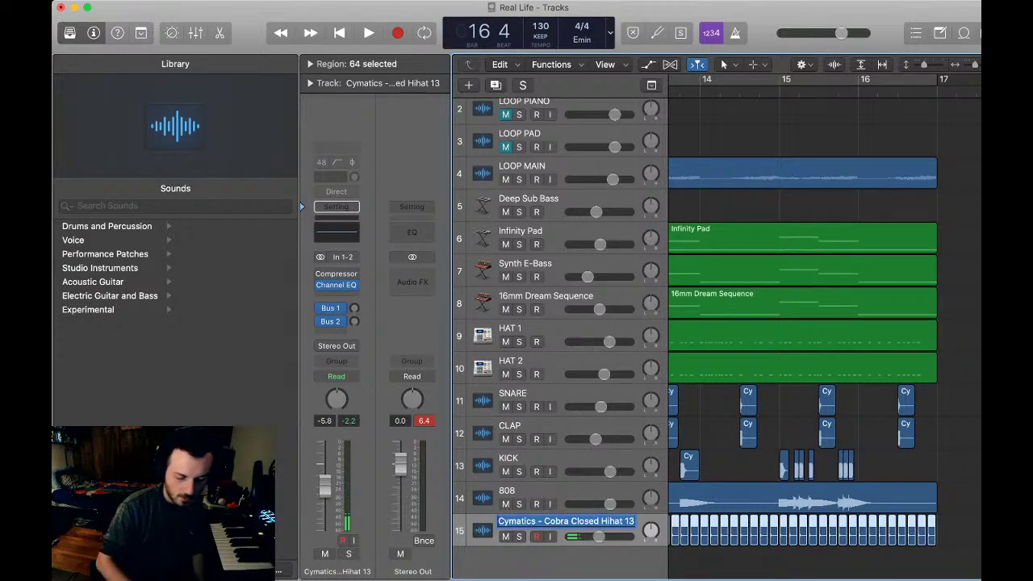
{"action": "type", "text": "HAT 3"}
{"action": "key", "text": "Return"}
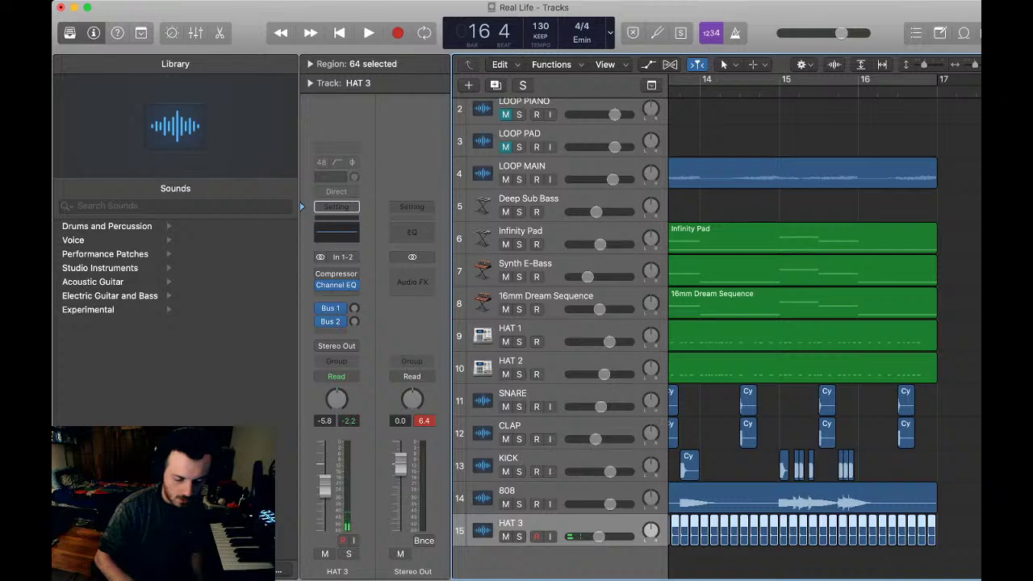
{"action": "left_click_drag", "start_coordinate": [516, 529], "coordinate": [516, 400]}
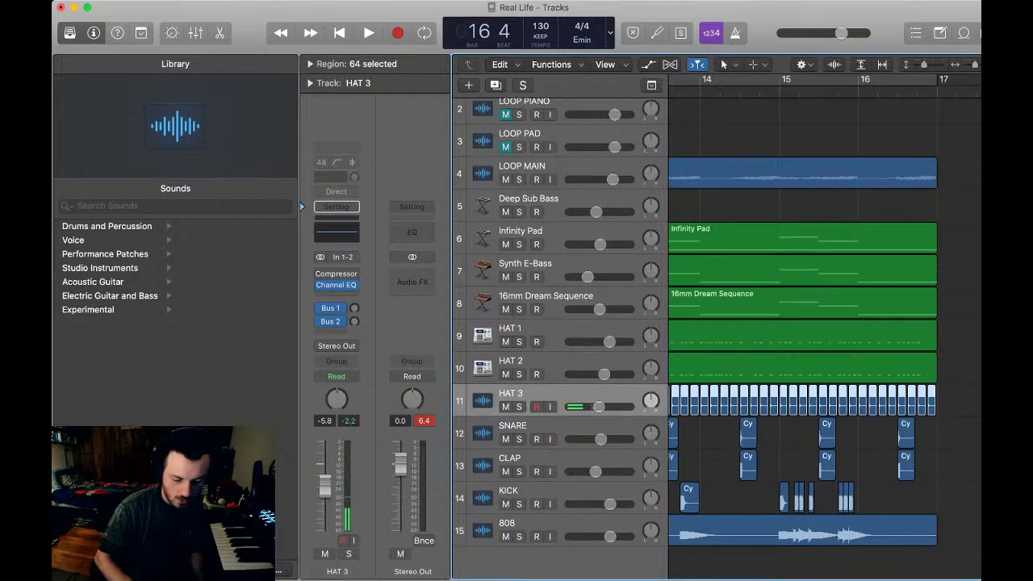
- Deselect all regions and play the whole arrangement from the beginning, restarting it near bar 17
{"action": "key", "text": "Return"}
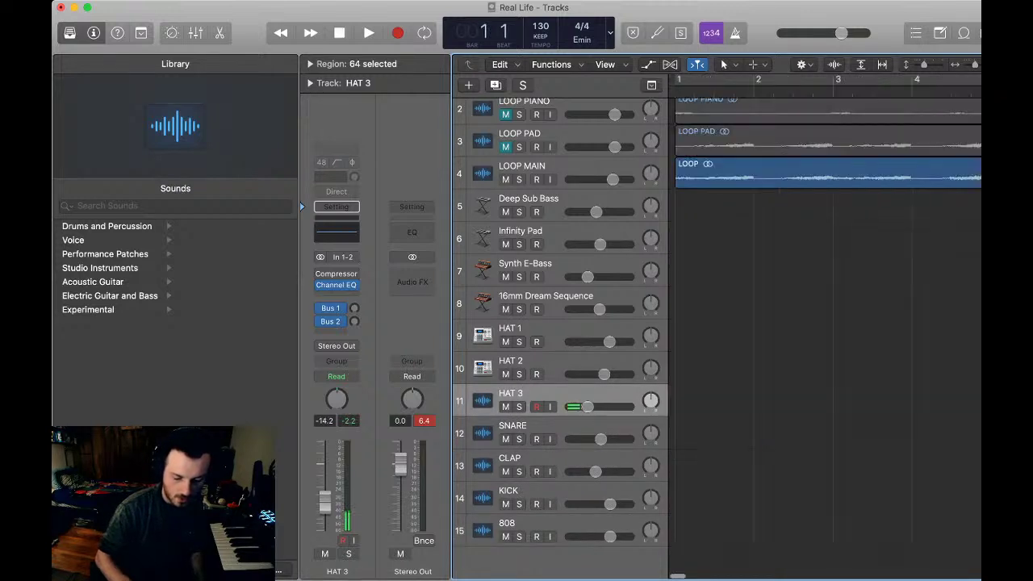
{"action": "key", "text": "space"}
{"action": "key", "text": "z"}
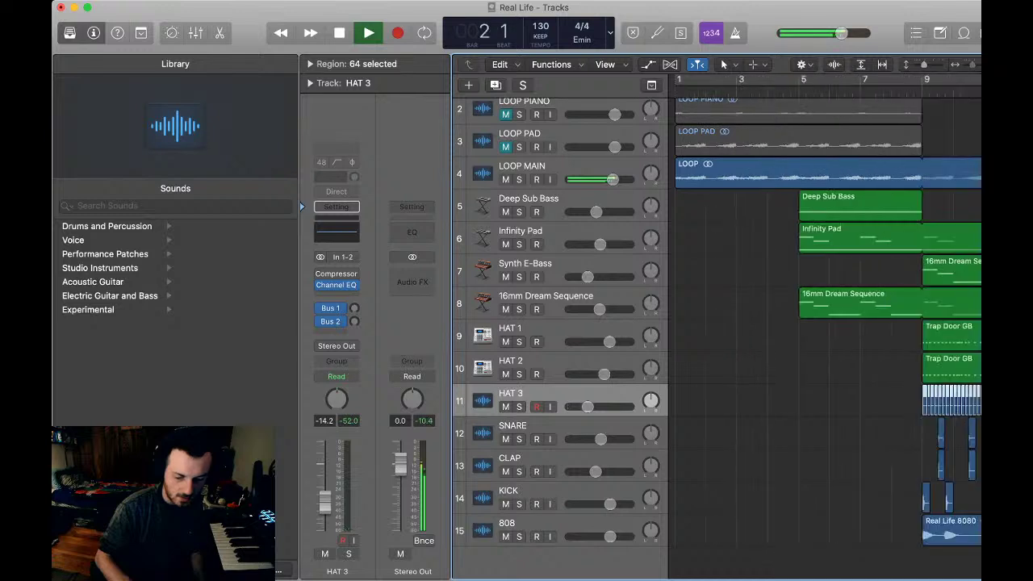
{"action": "key", "text": "shift+super+a"}
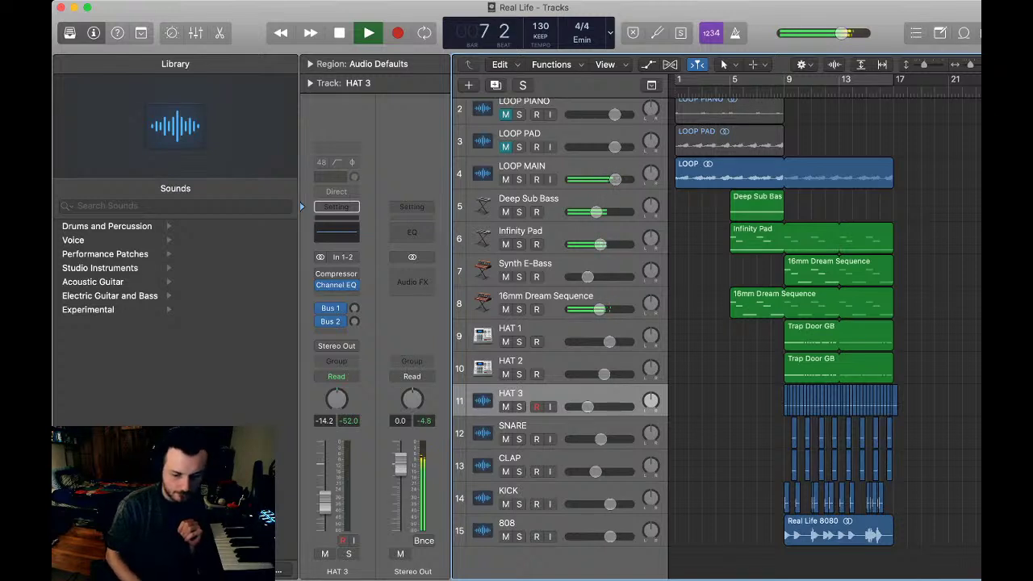
{"action": "scroll", "coordinate": [825, 322], "scroll_direction": "right", "scroll_amount": 3}
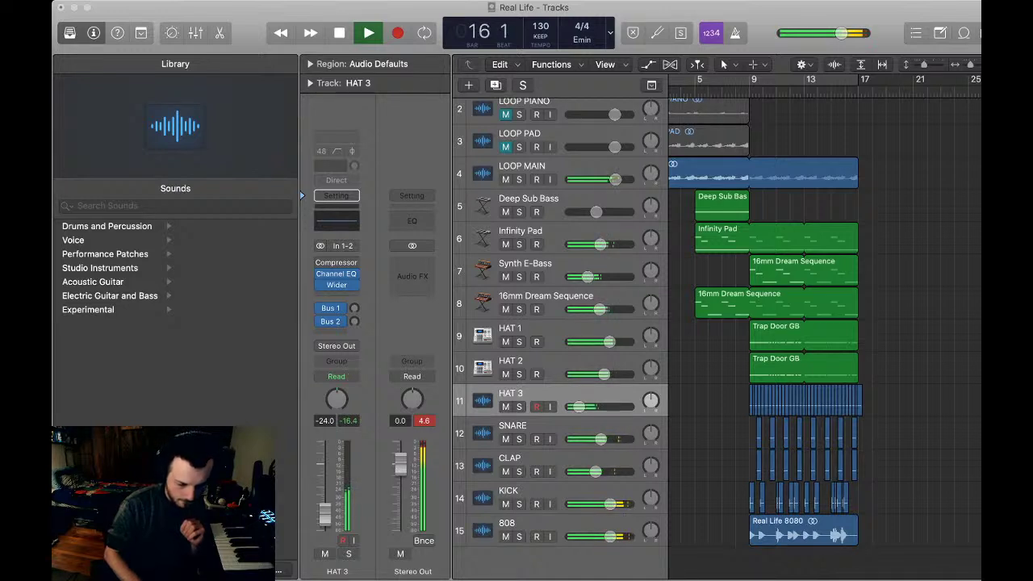
{"action": "key", "text": "Return"}
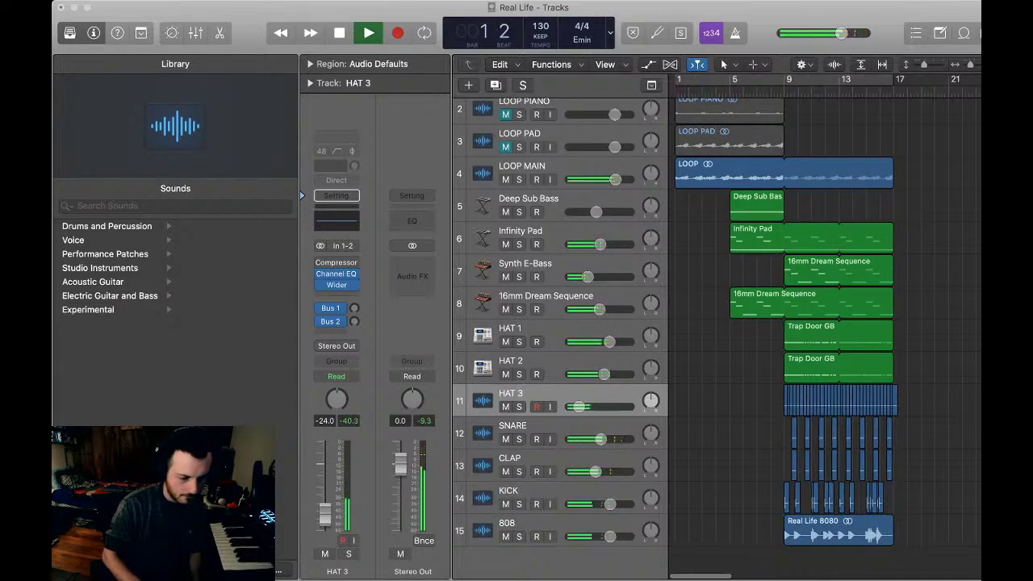
- Turn on cycle mode for bars 1 to 17 and raise HAT 1 and HAT 2 together, bringing HAT 2 to -2.0 dB
{"action": "key", "text": "c"}
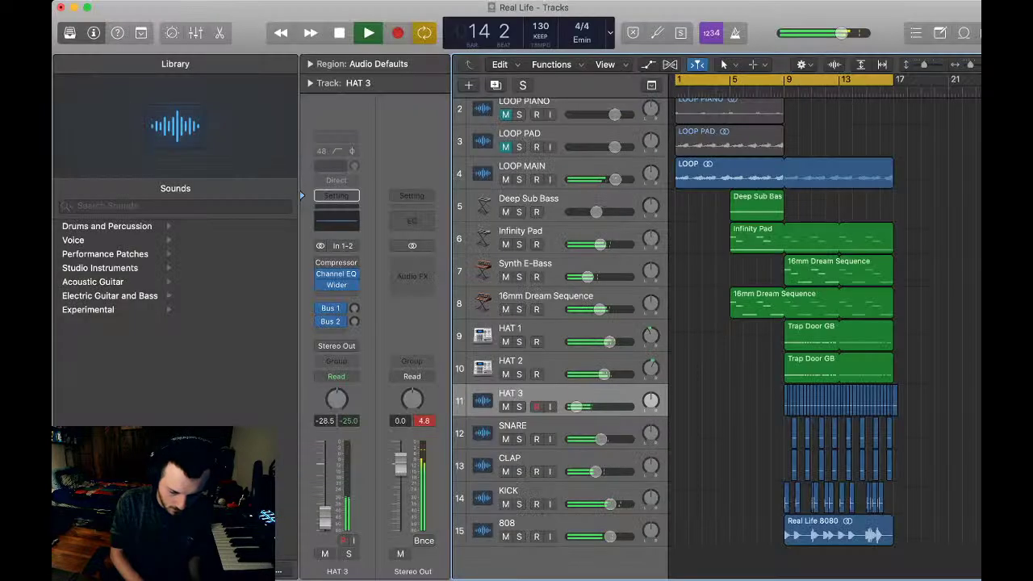
{"action": "left_click", "coordinate": [556, 360]}
{"action": "left_click", "coordinate": [557, 329], "text": "shift"}
{"action": "left_click_drag", "start_coordinate": [609, 342], "coordinate": [614, 342]}
{"action": "left_click", "coordinate": [726, 369]}
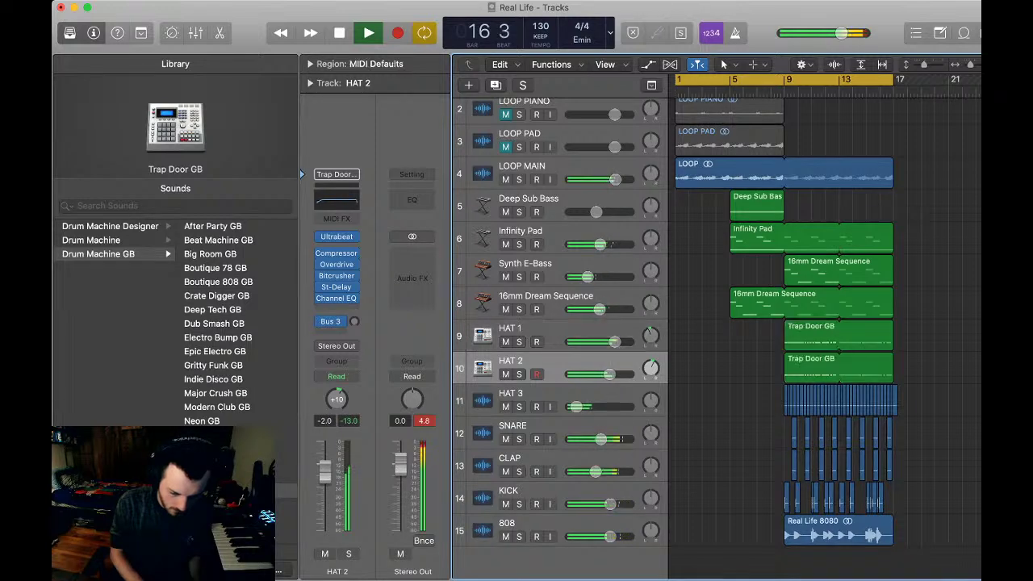
- Stop playback, return to bar 1, and listen through the looped arrangement again before stopping
{"action": "key", "text": "space"}
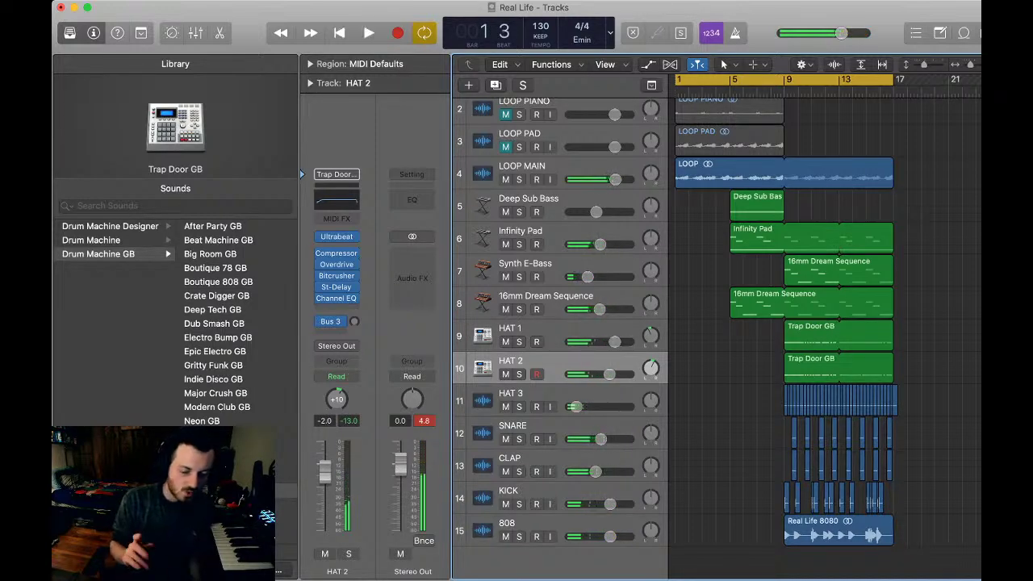
{"action": "key", "text": "Return"}
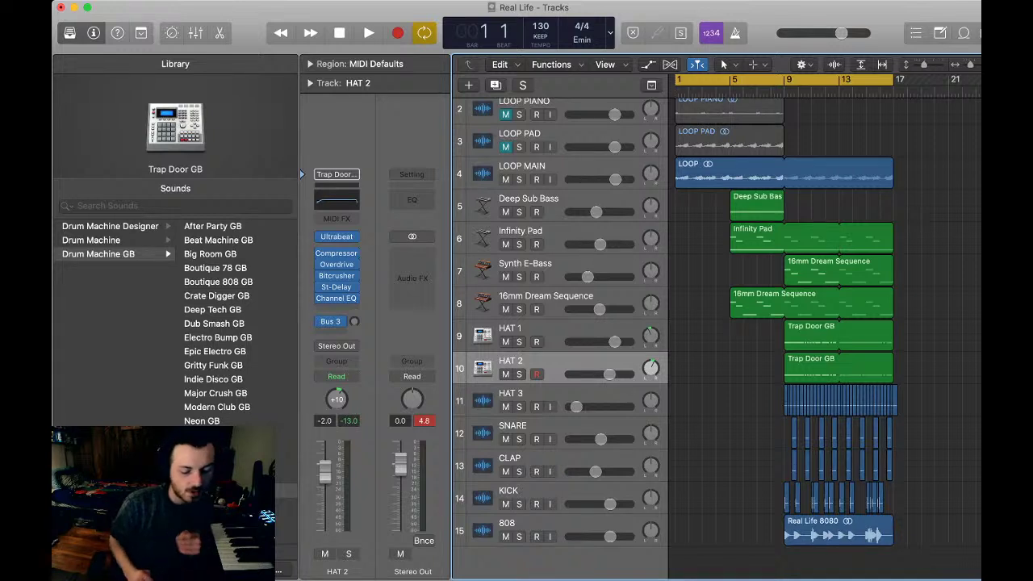
{"action": "key", "text": "space"}
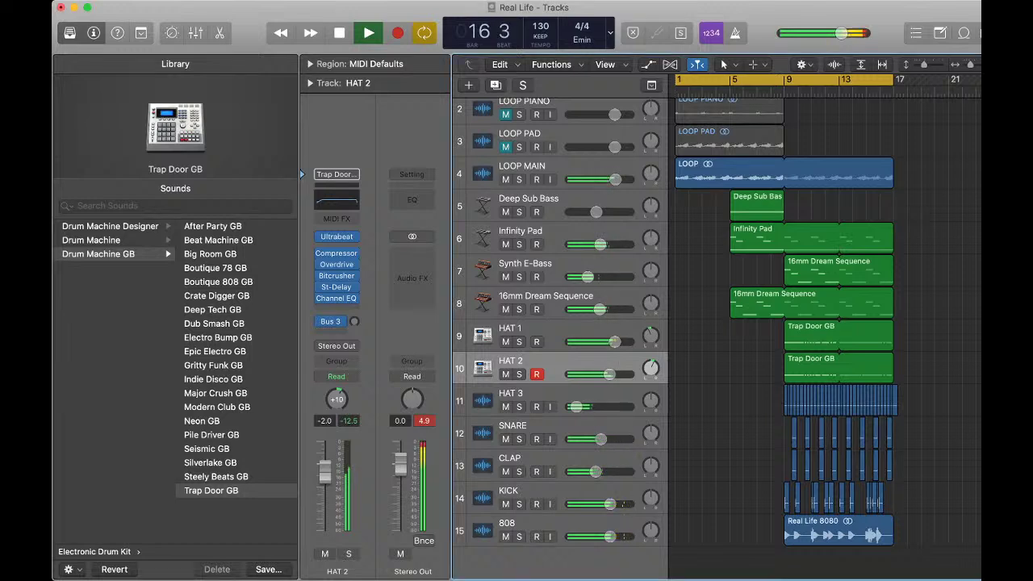
{"action": "key", "text": "space"}
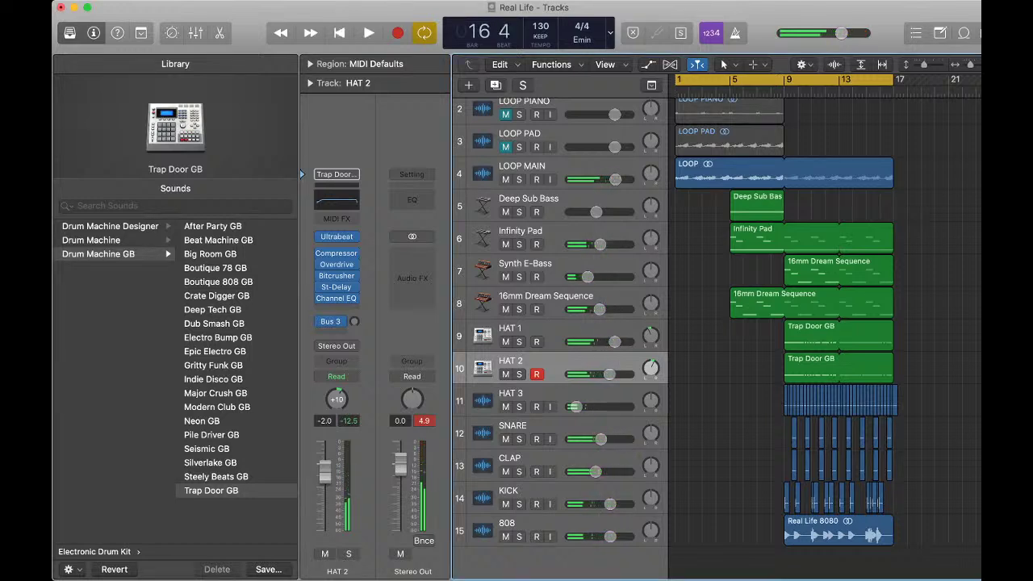